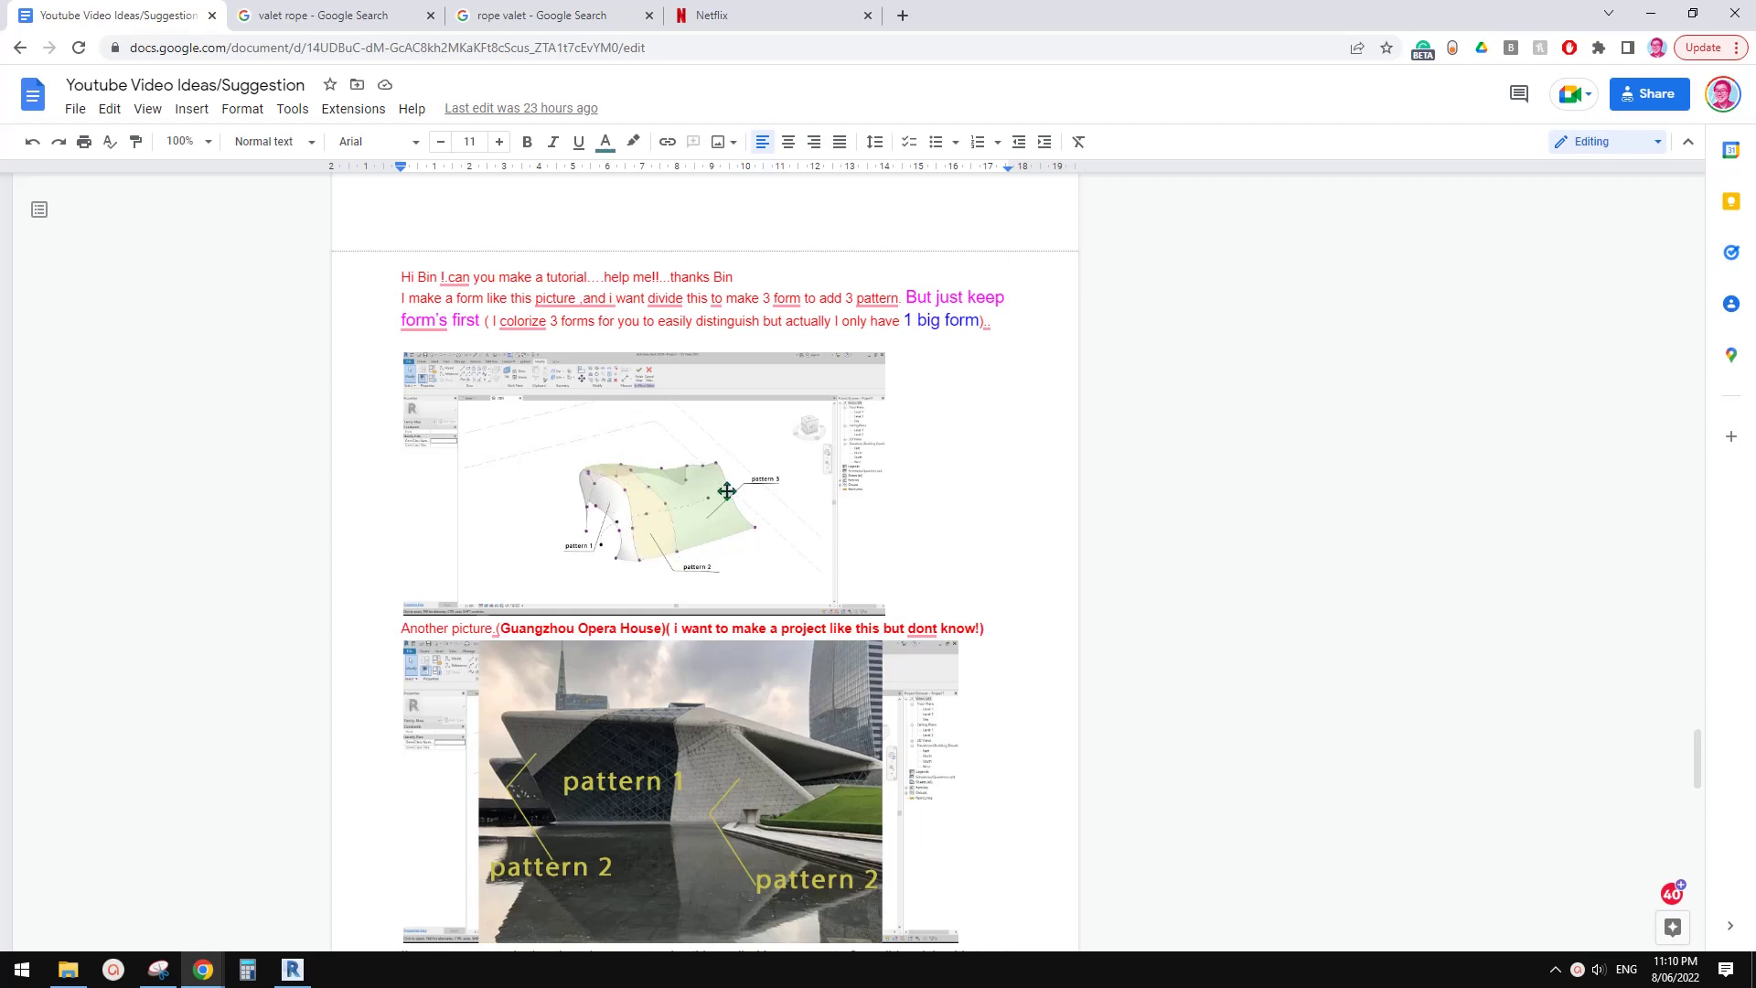
- Review the three-pattern form request in the document, switch to Revit and create a new family from the conceptual mass template
scroll(739, 520, down, 4)
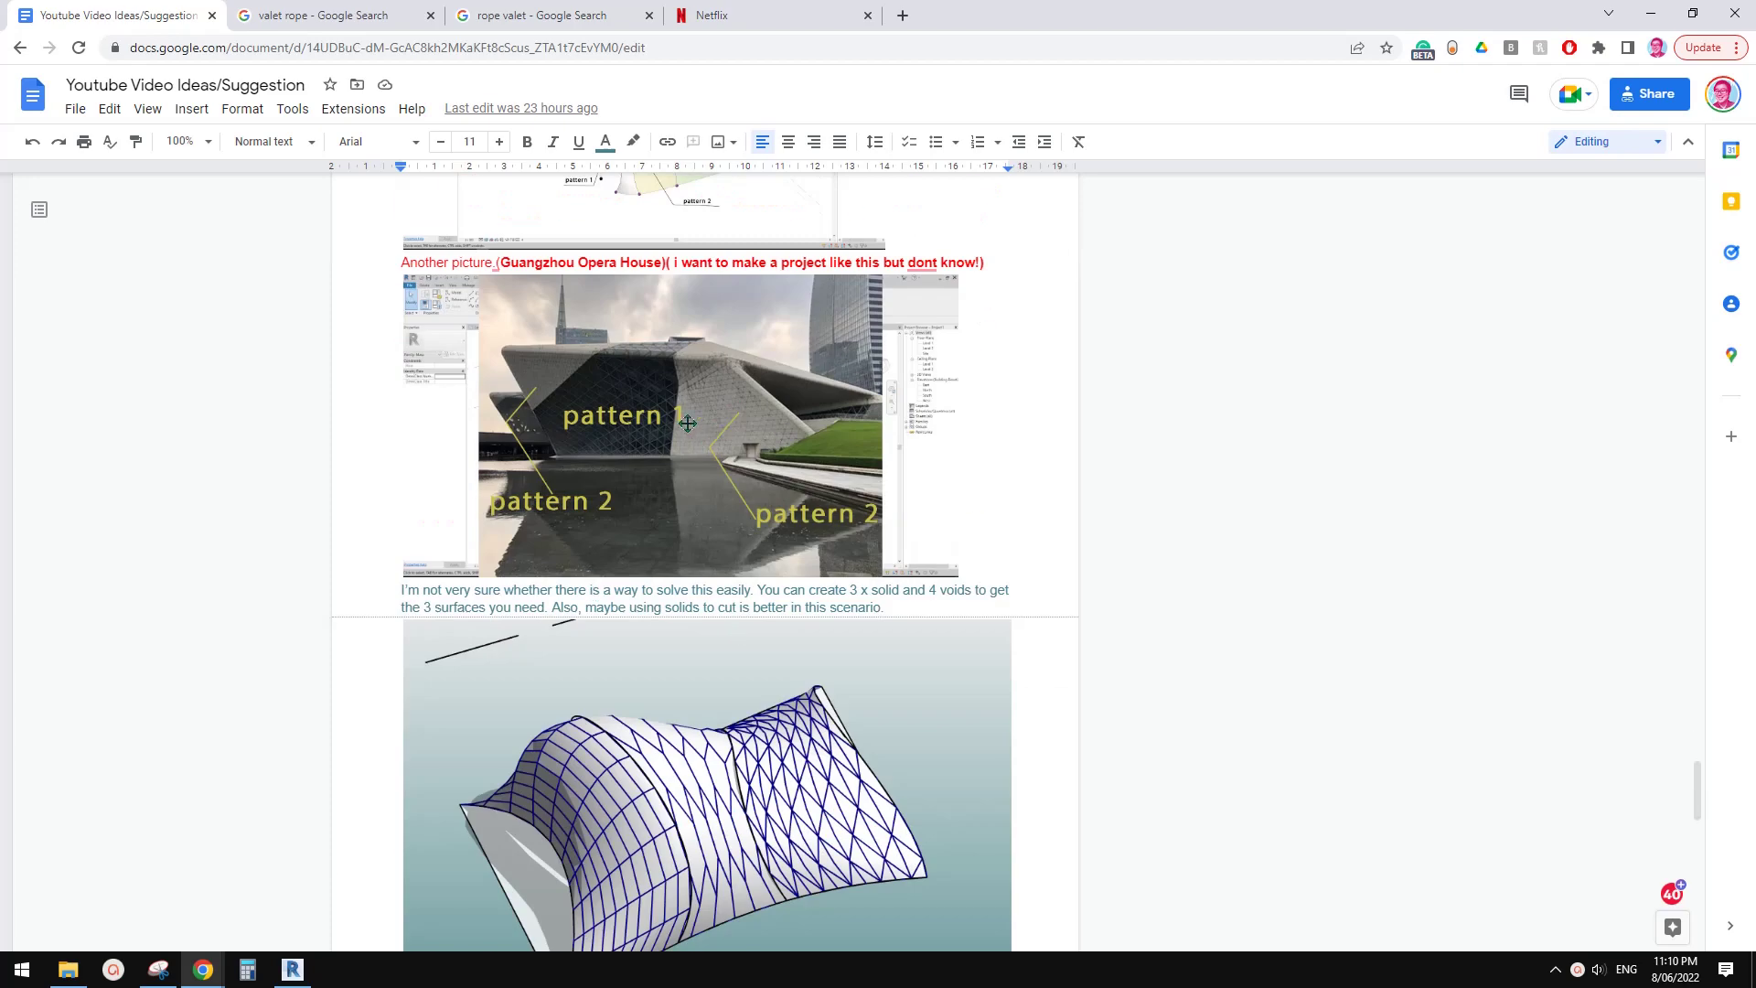
scroll(637, 416, down, 2)
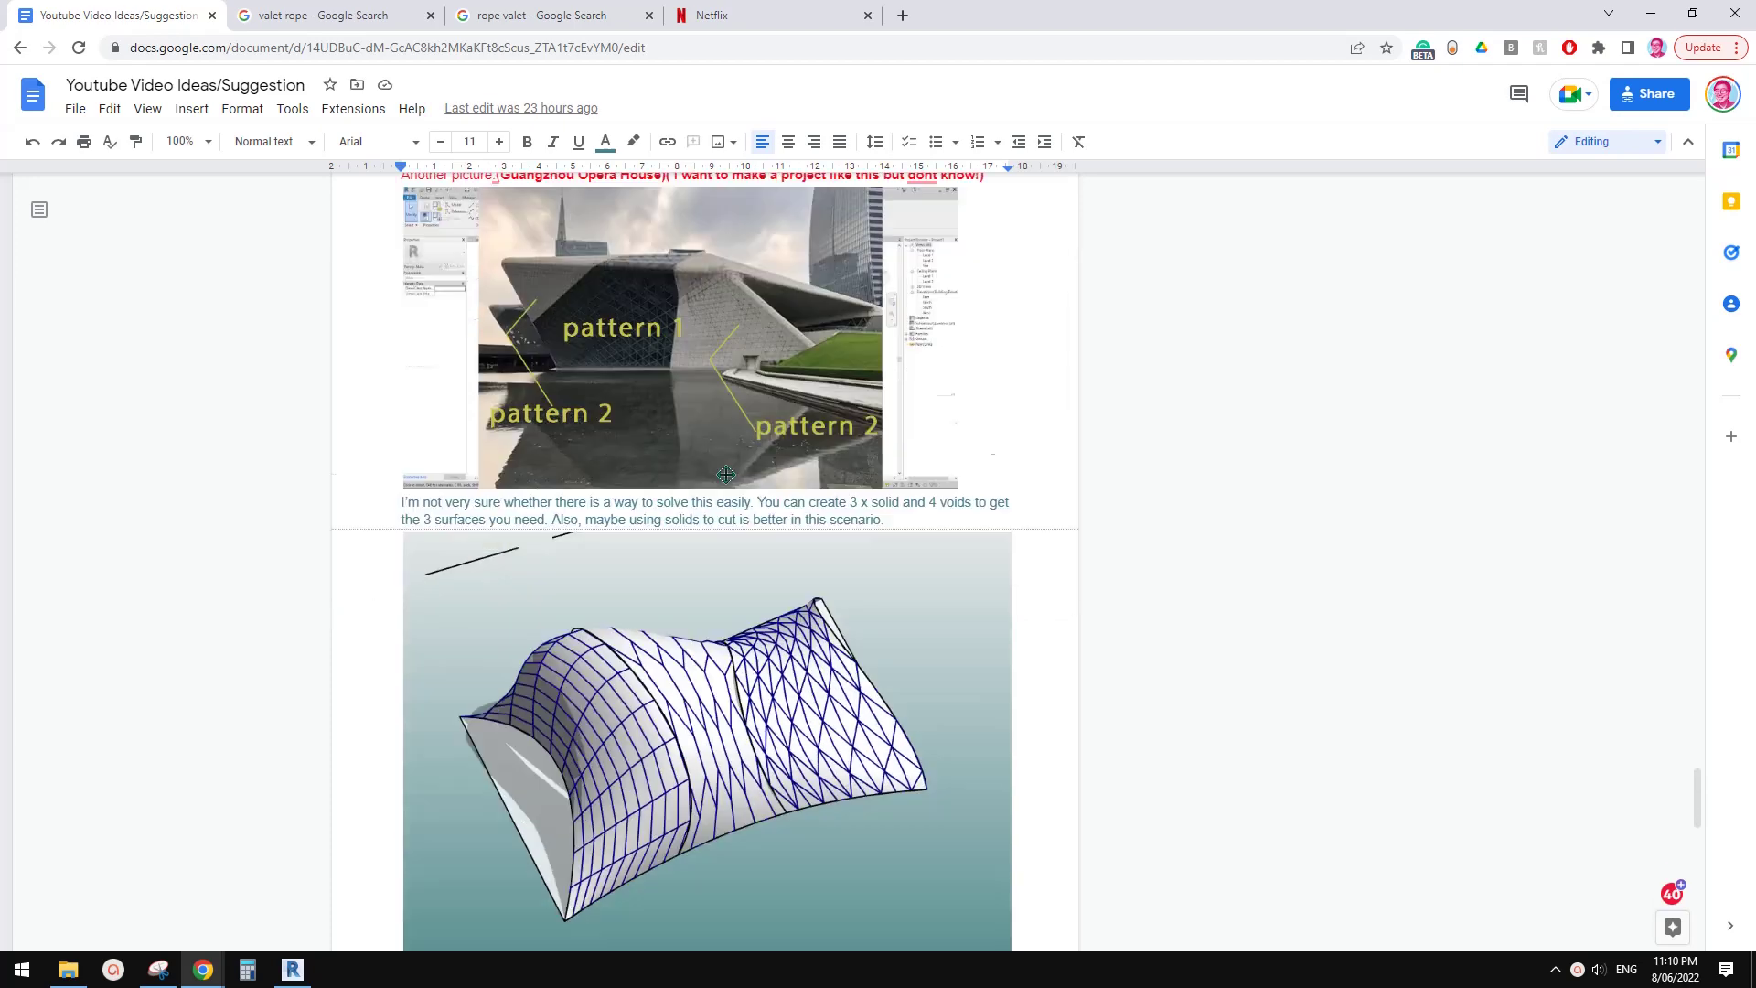
scroll(858, 482, up, 6)
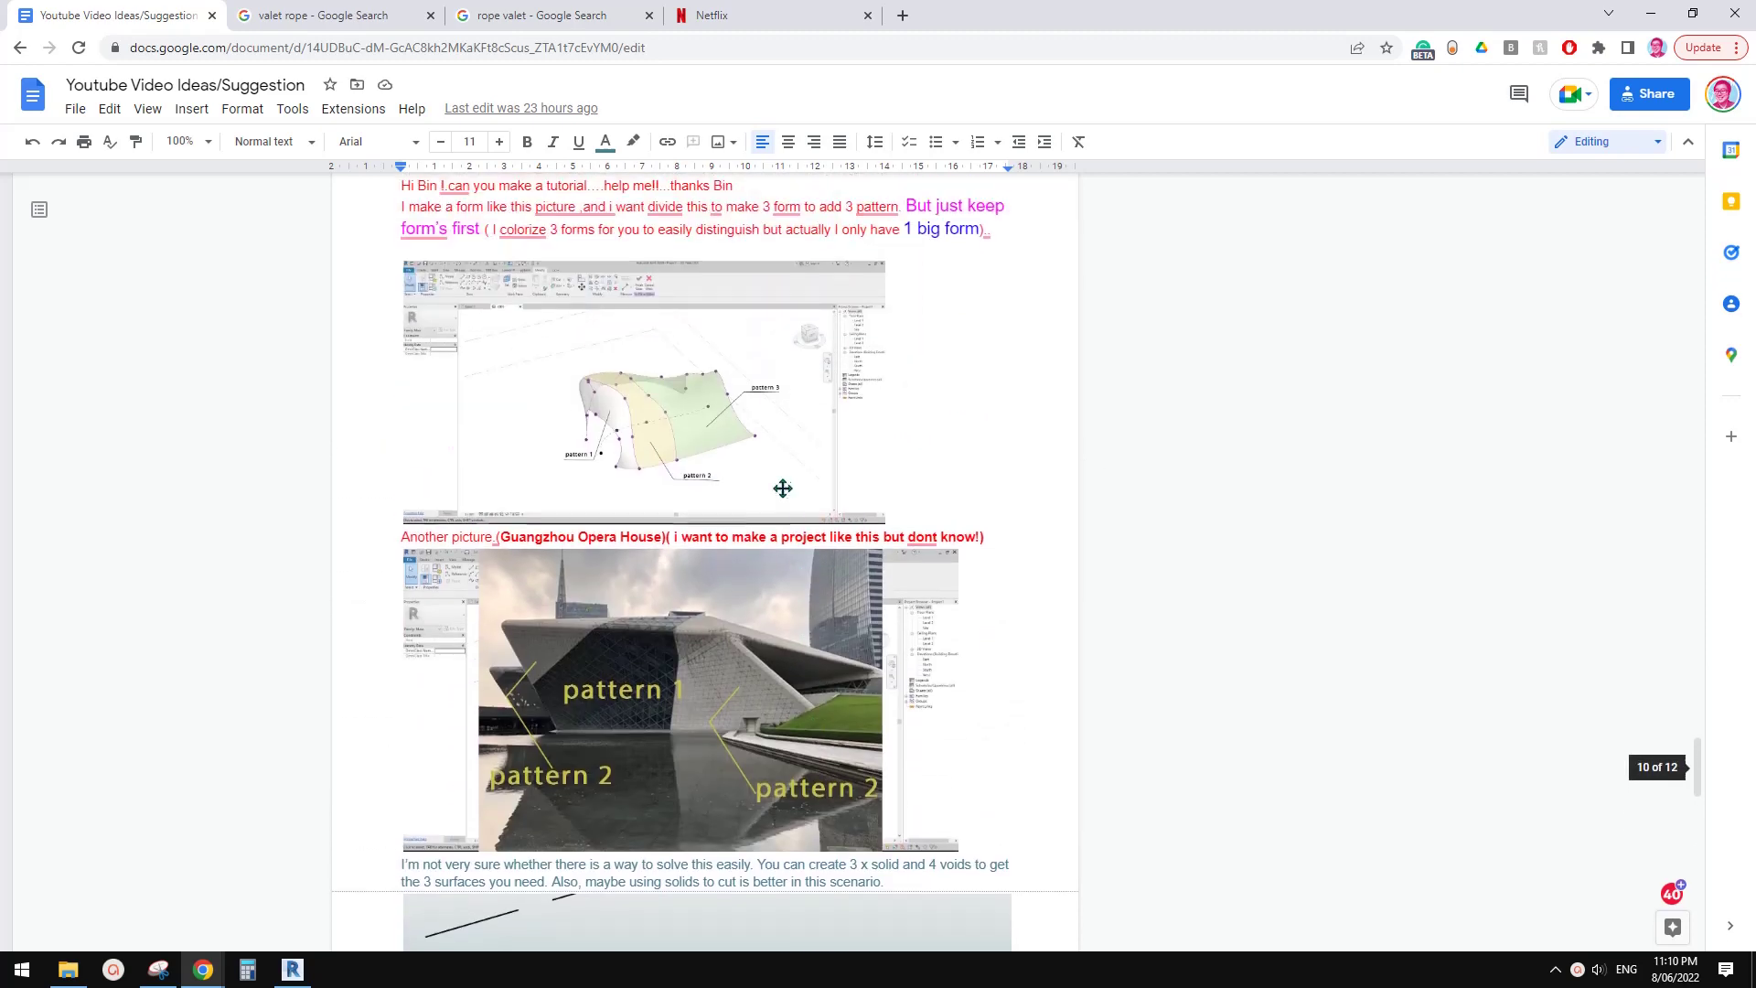
click(293, 972)
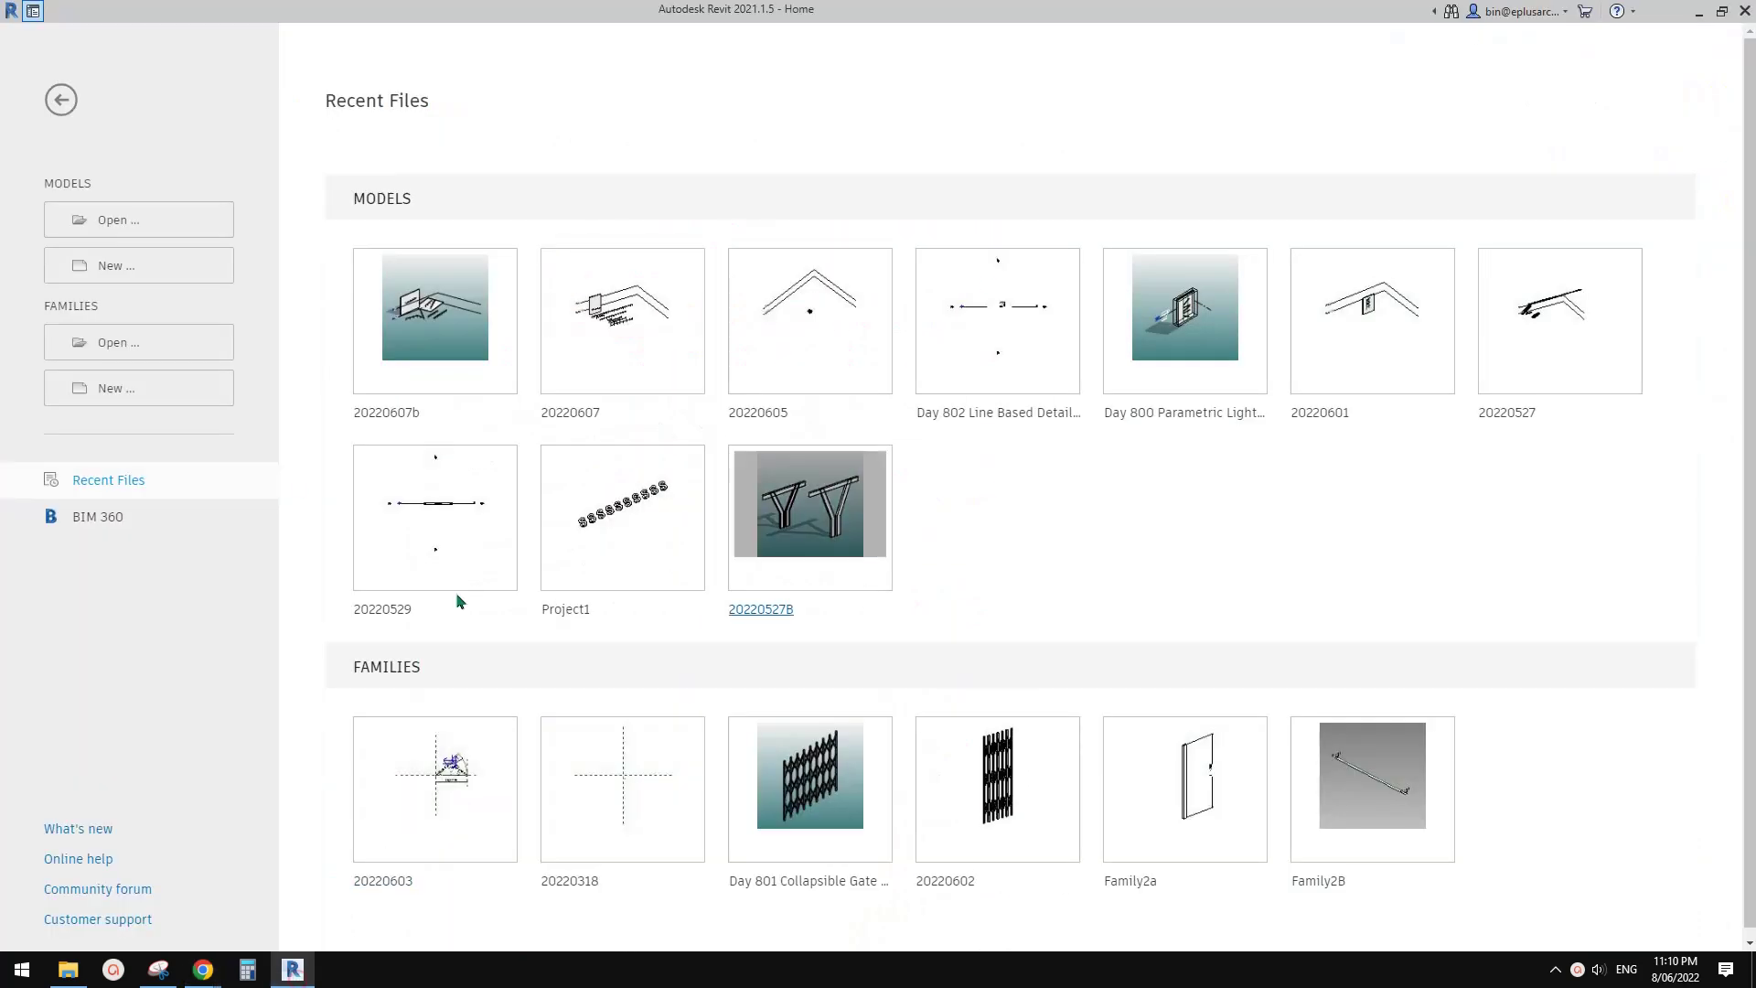
click(144, 378)
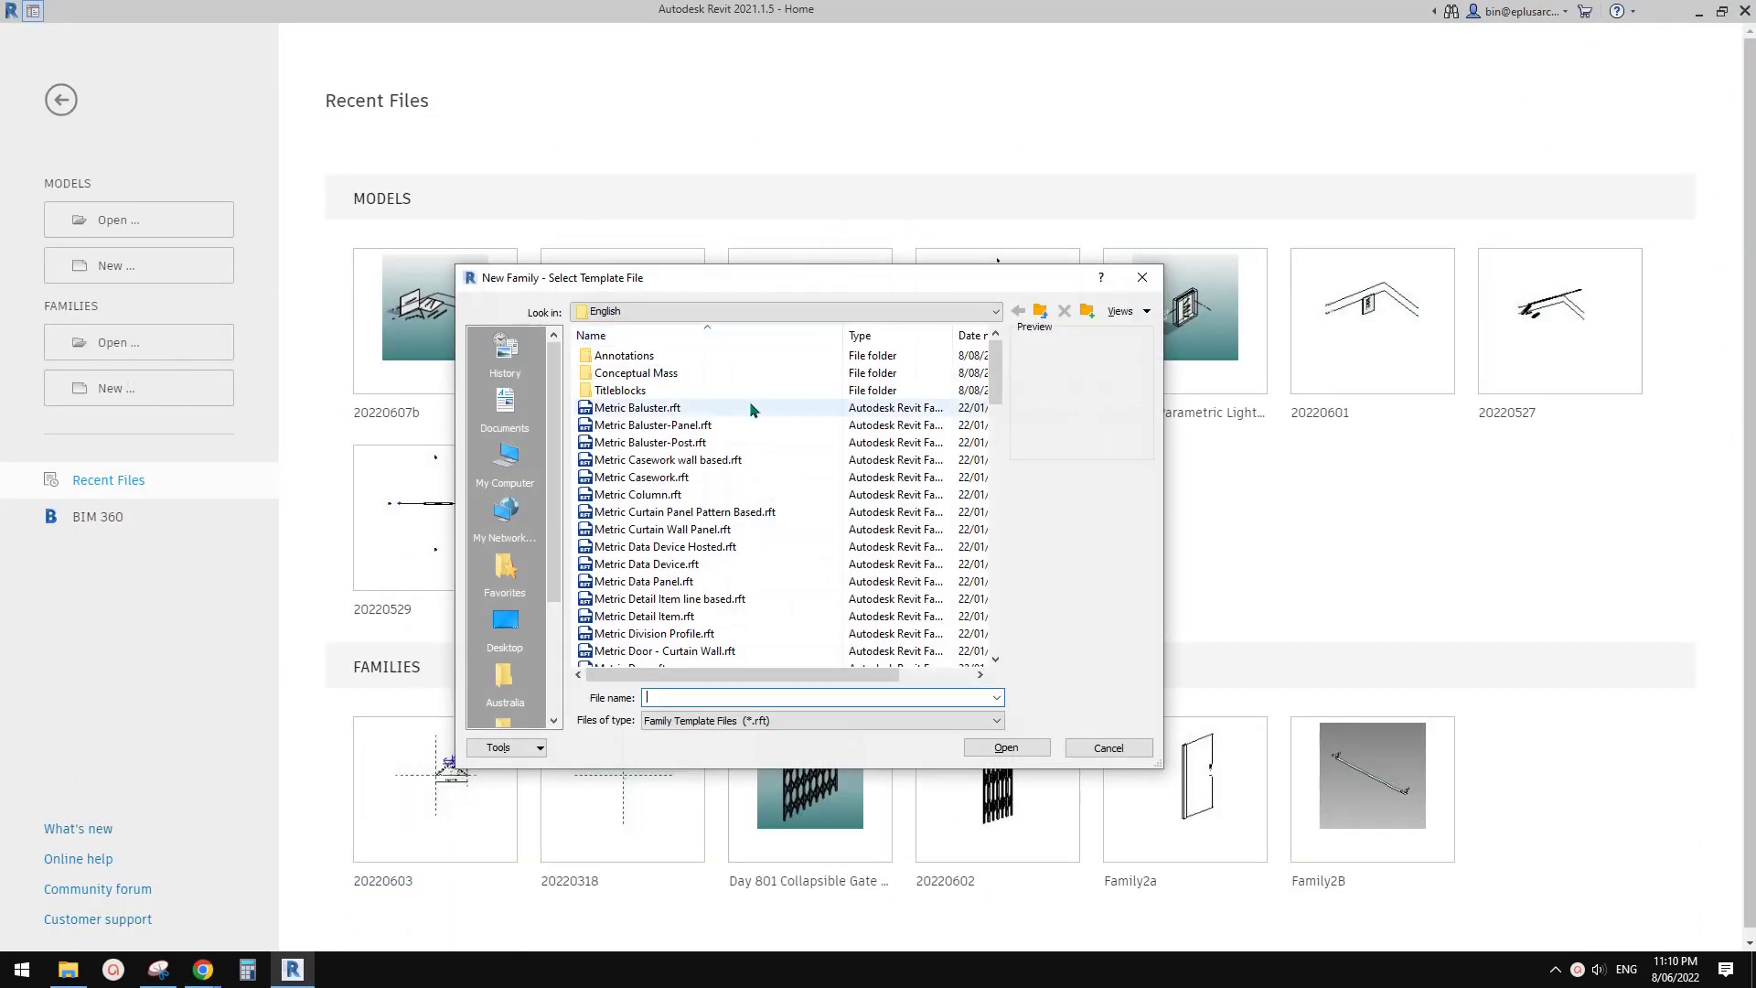
double_click(678, 375)
double_click(641, 361)
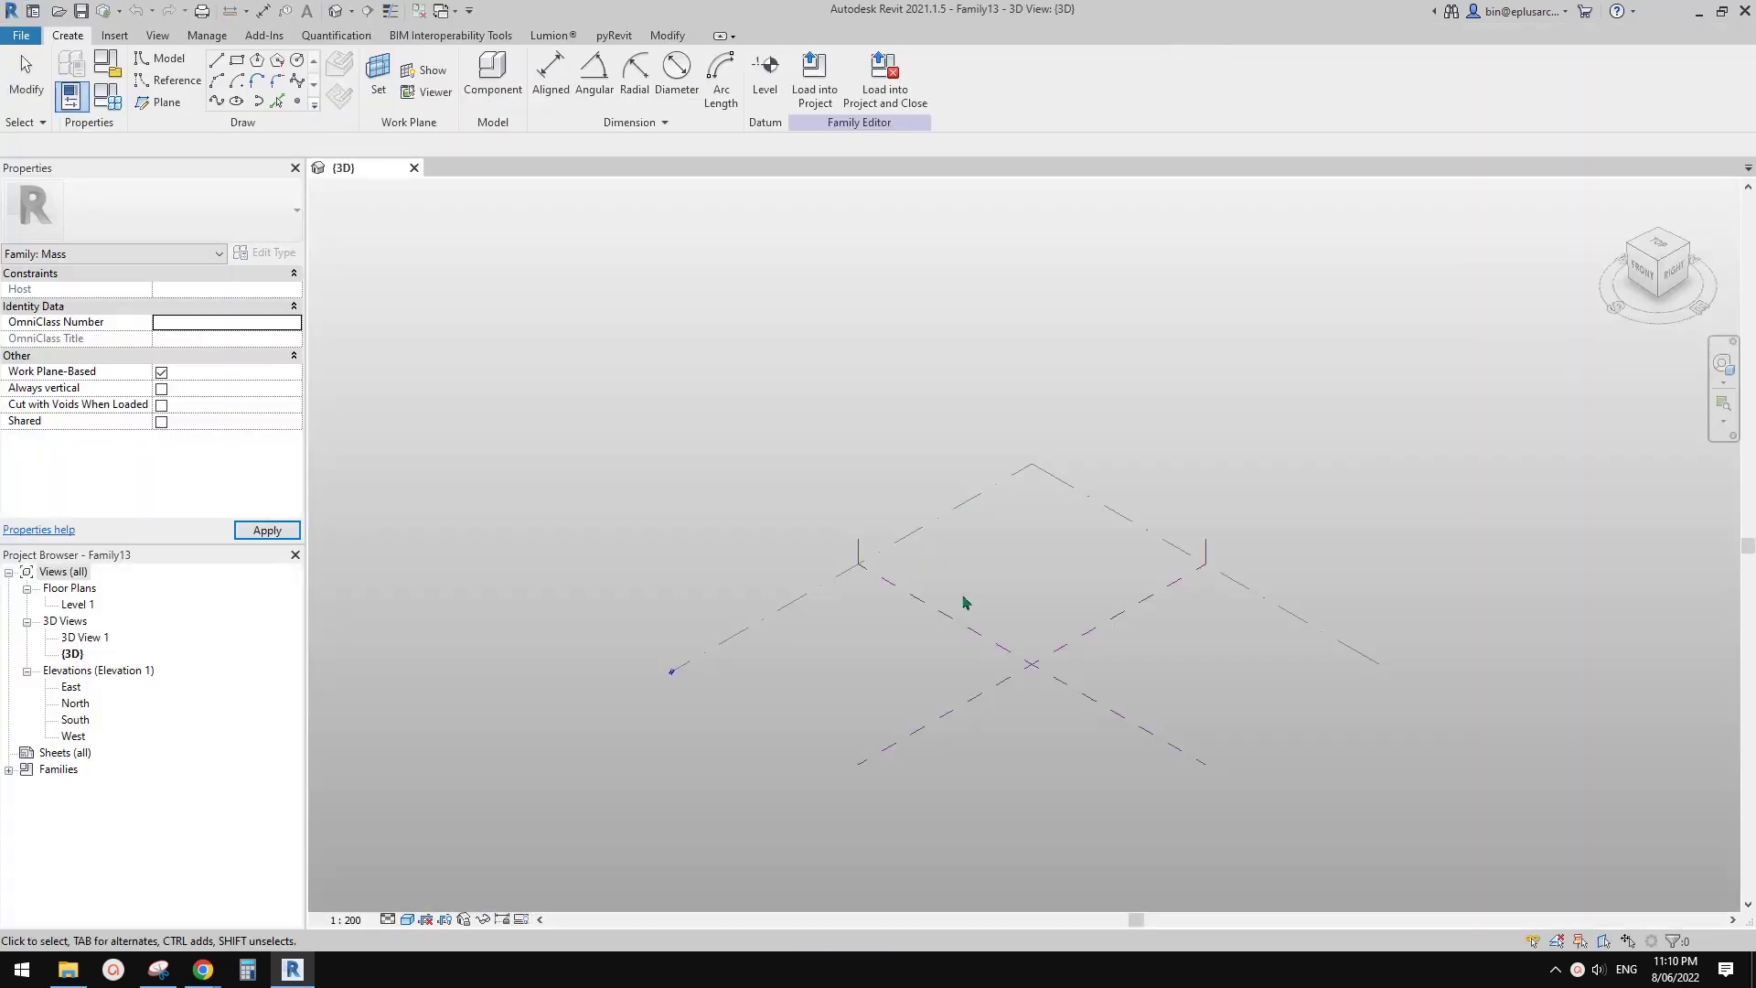
- Draw two roughly parallel four-point spline reference lines on the front half of the Level 1 plane
shift+middle_drag(1019, 743, 873, 723)
click(183, 84)
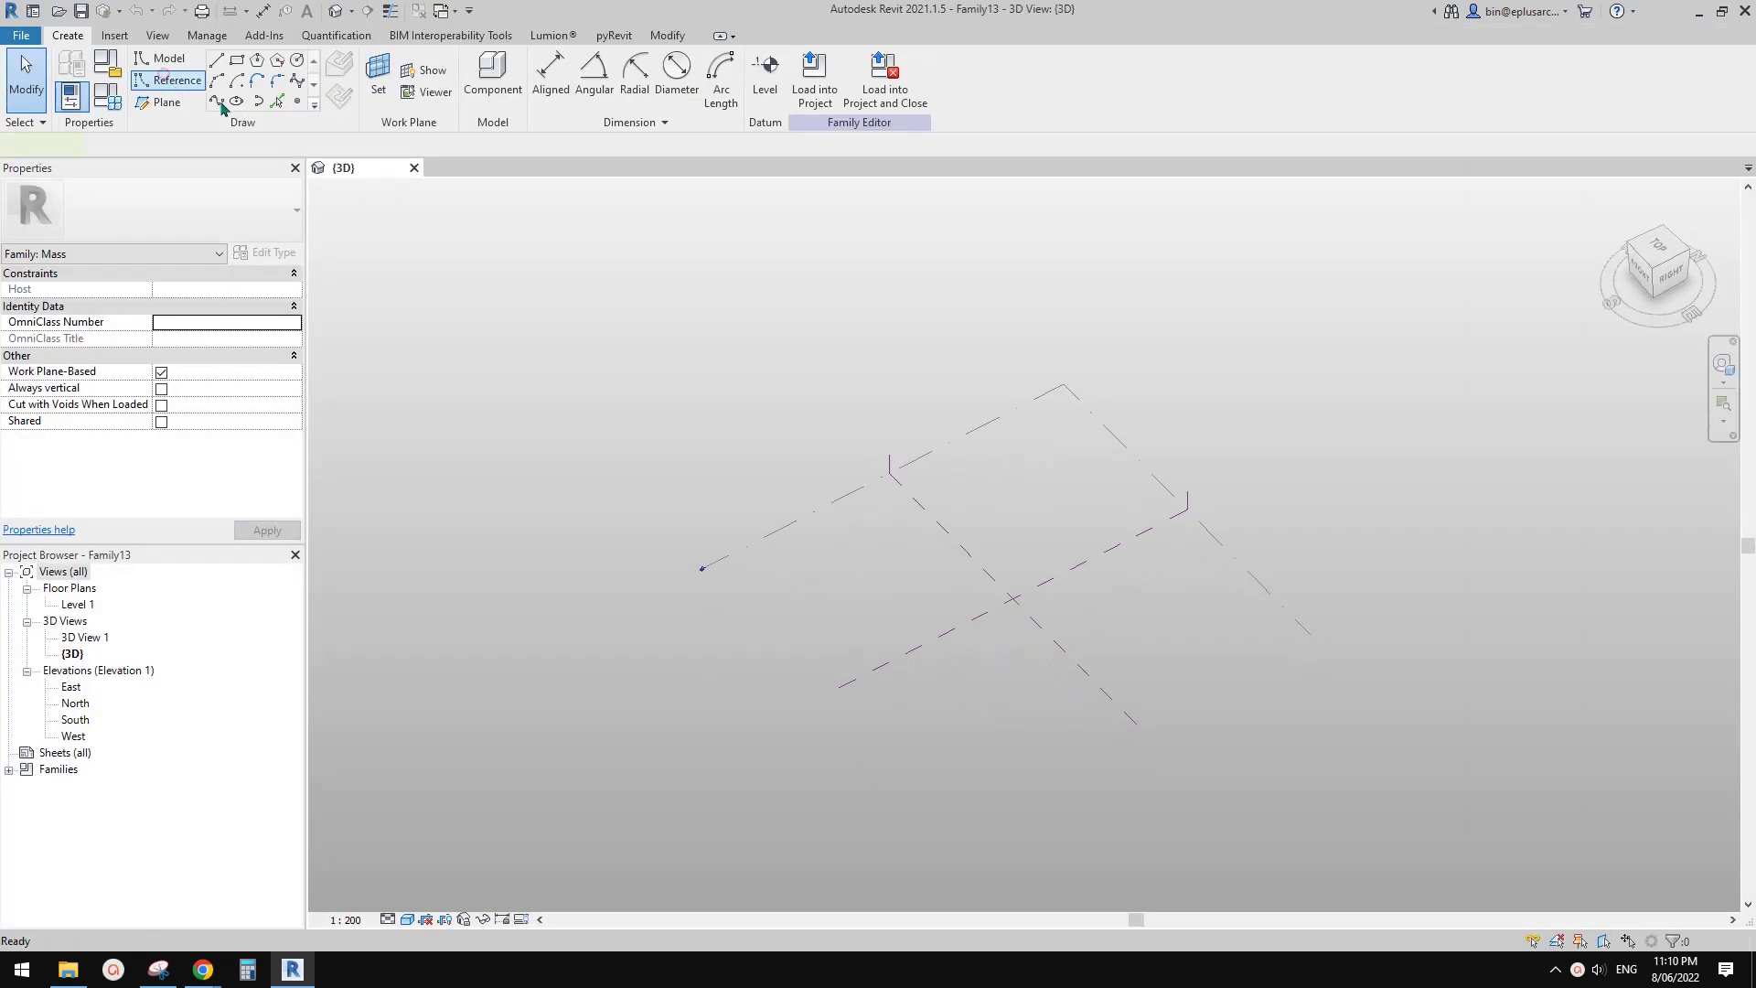
click(216, 101)
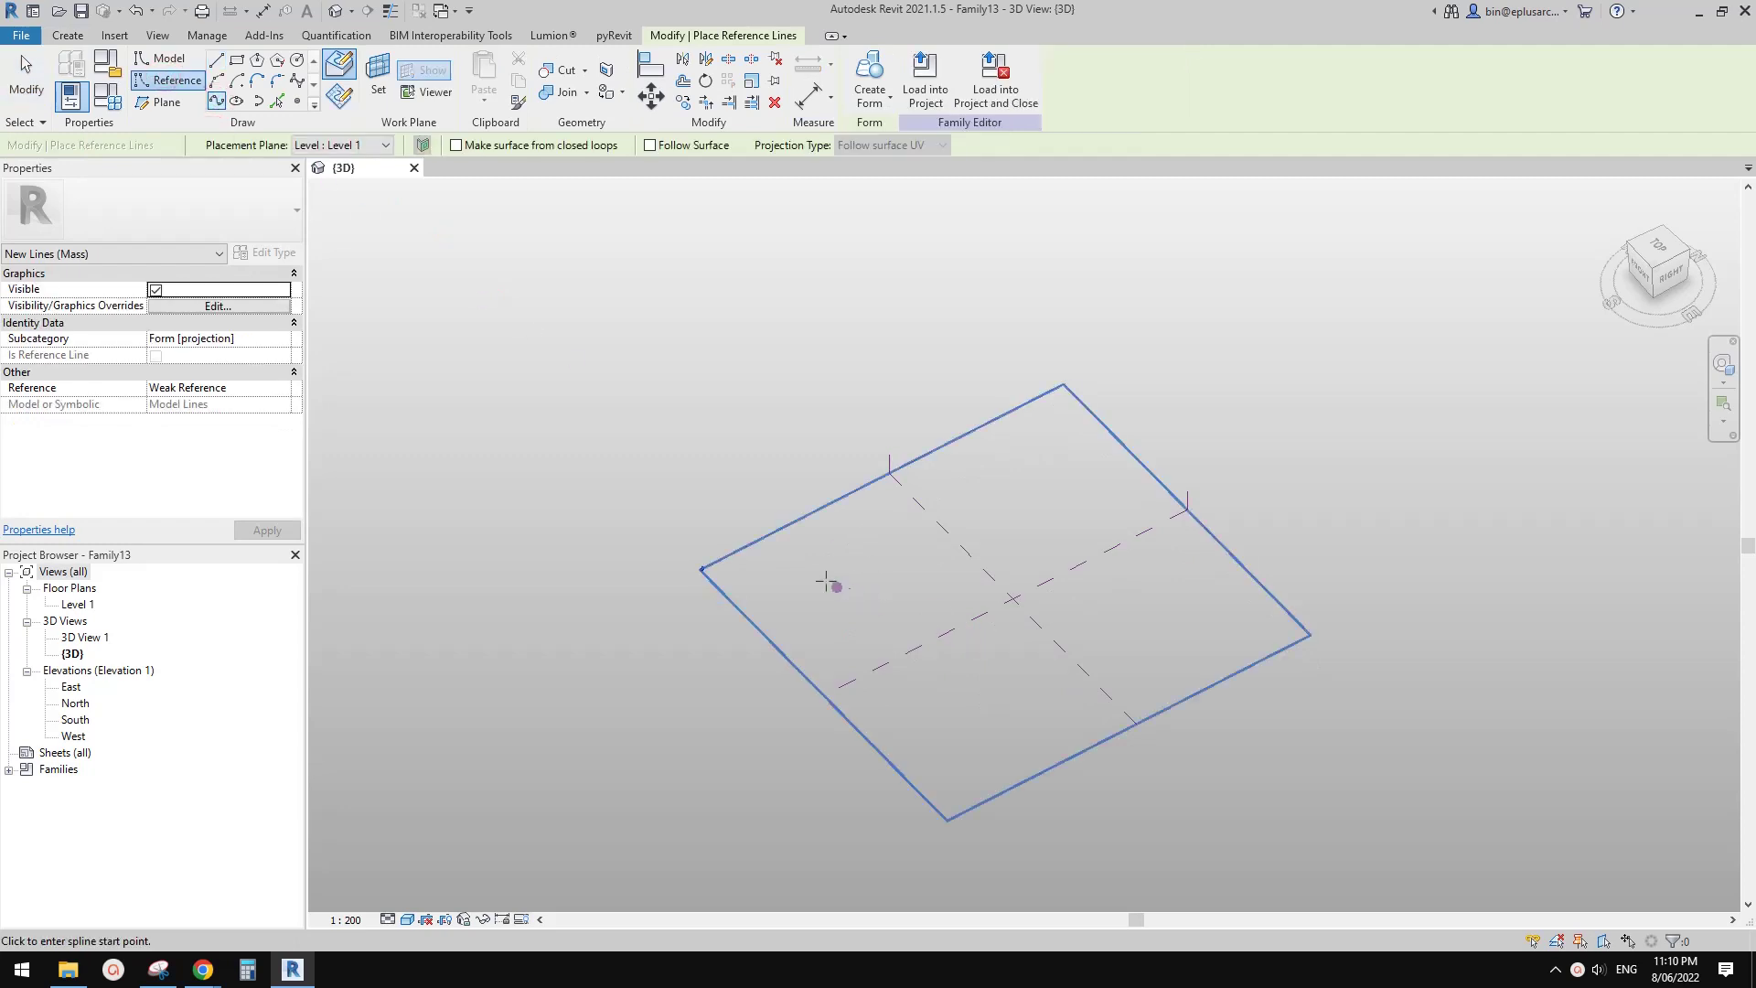
click(846, 619)
click(885, 673)
click(926, 702)
key(Escape)
click(880, 523)
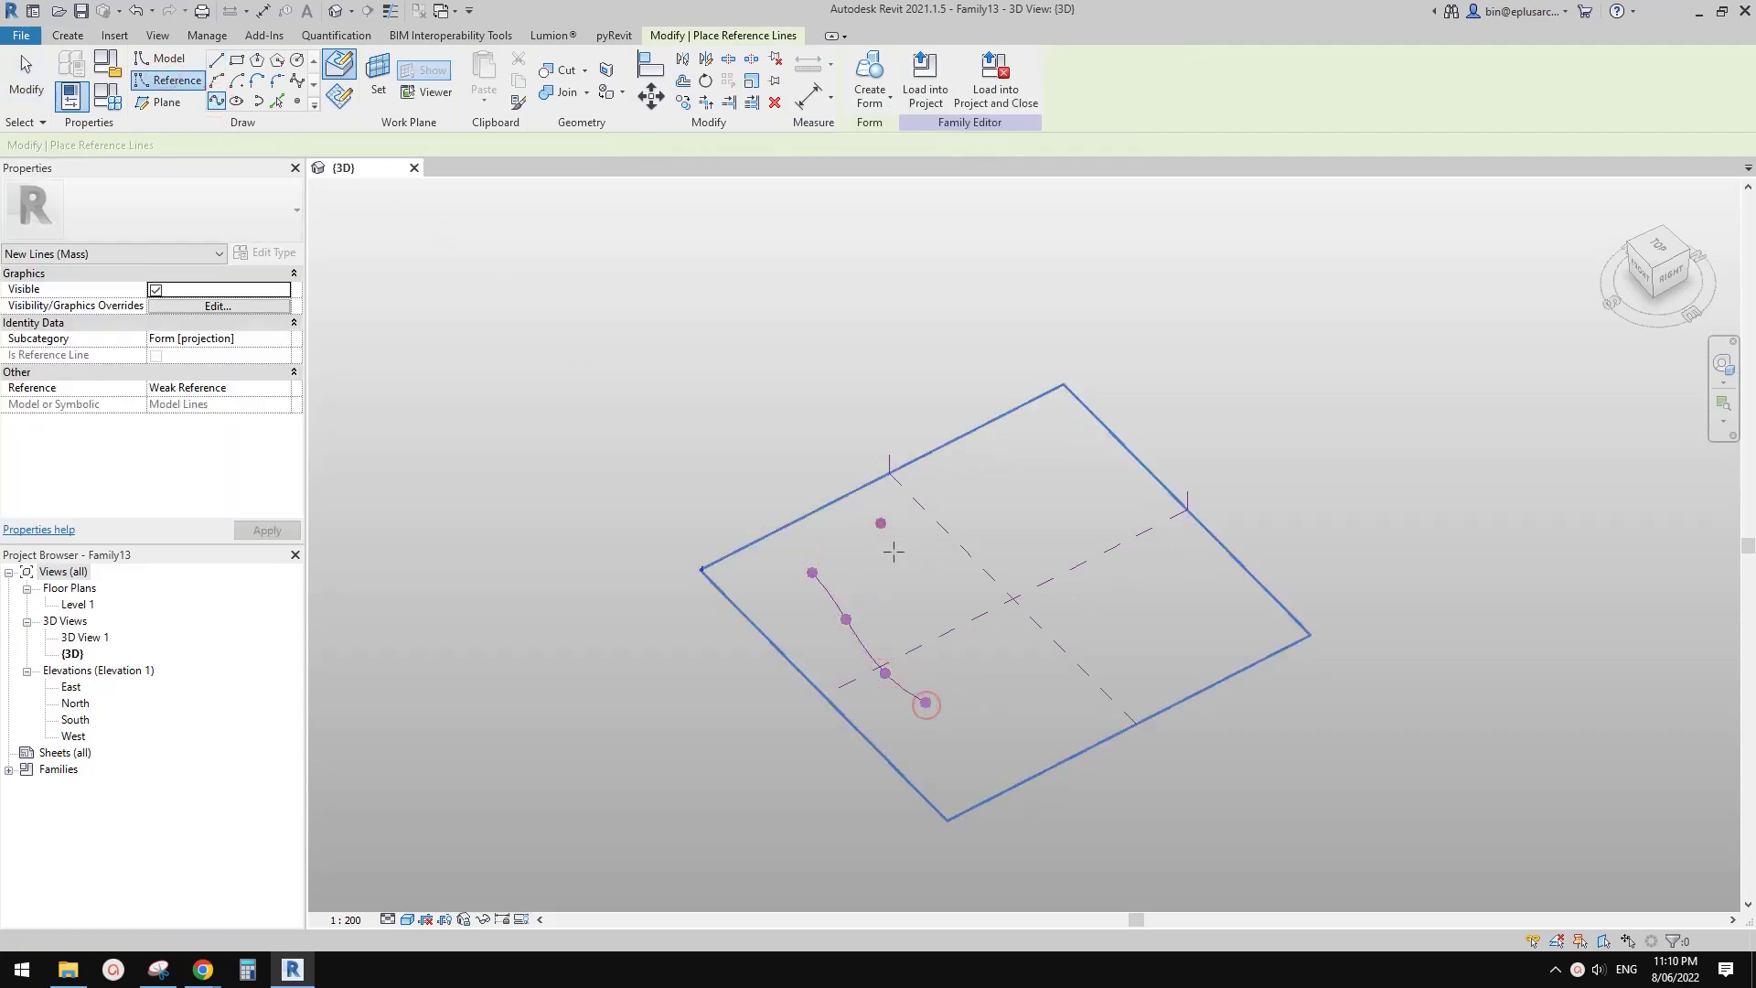
click(909, 579)
click(956, 640)
click(1006, 693)
key(Escape)
- Draw two more four-point spline reference lines on the back half of Level 1, roughly parallel to the first pair
click(982, 502)
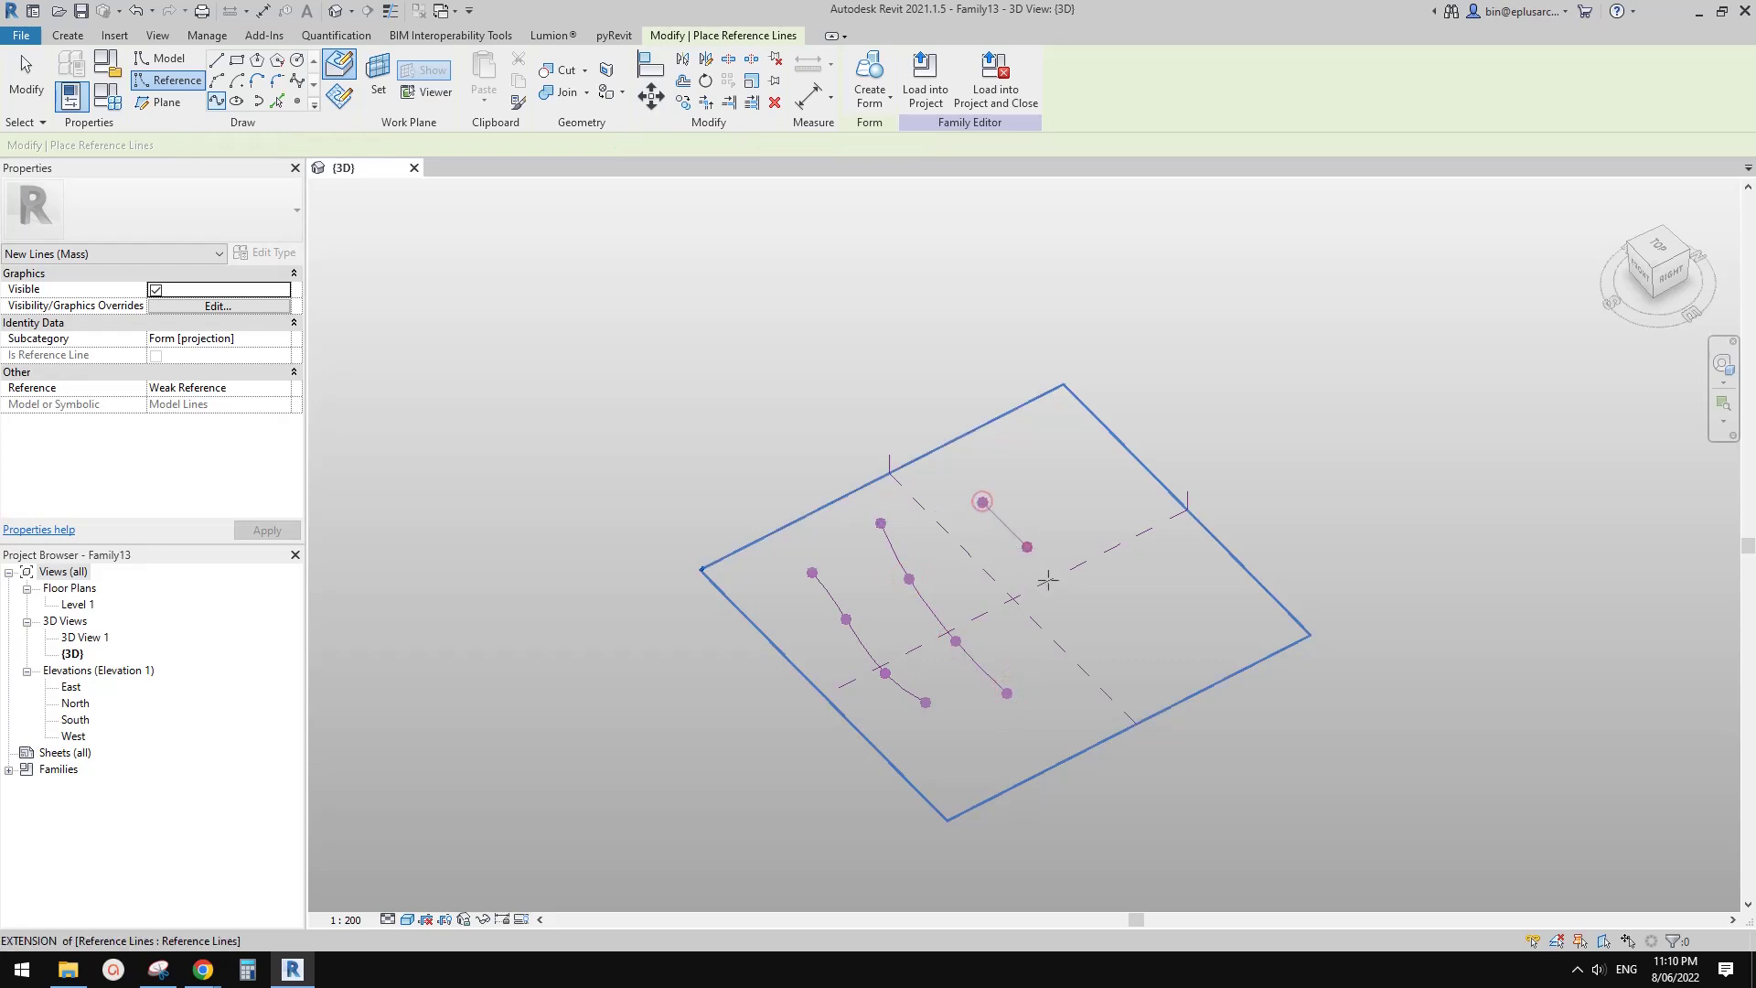
click(1027, 547)
click(1044, 578)
key(Escape)
click(1058, 464)
click(1105, 509)
click(1138, 541)
click(1172, 599)
key(Escape)
key(Escape)
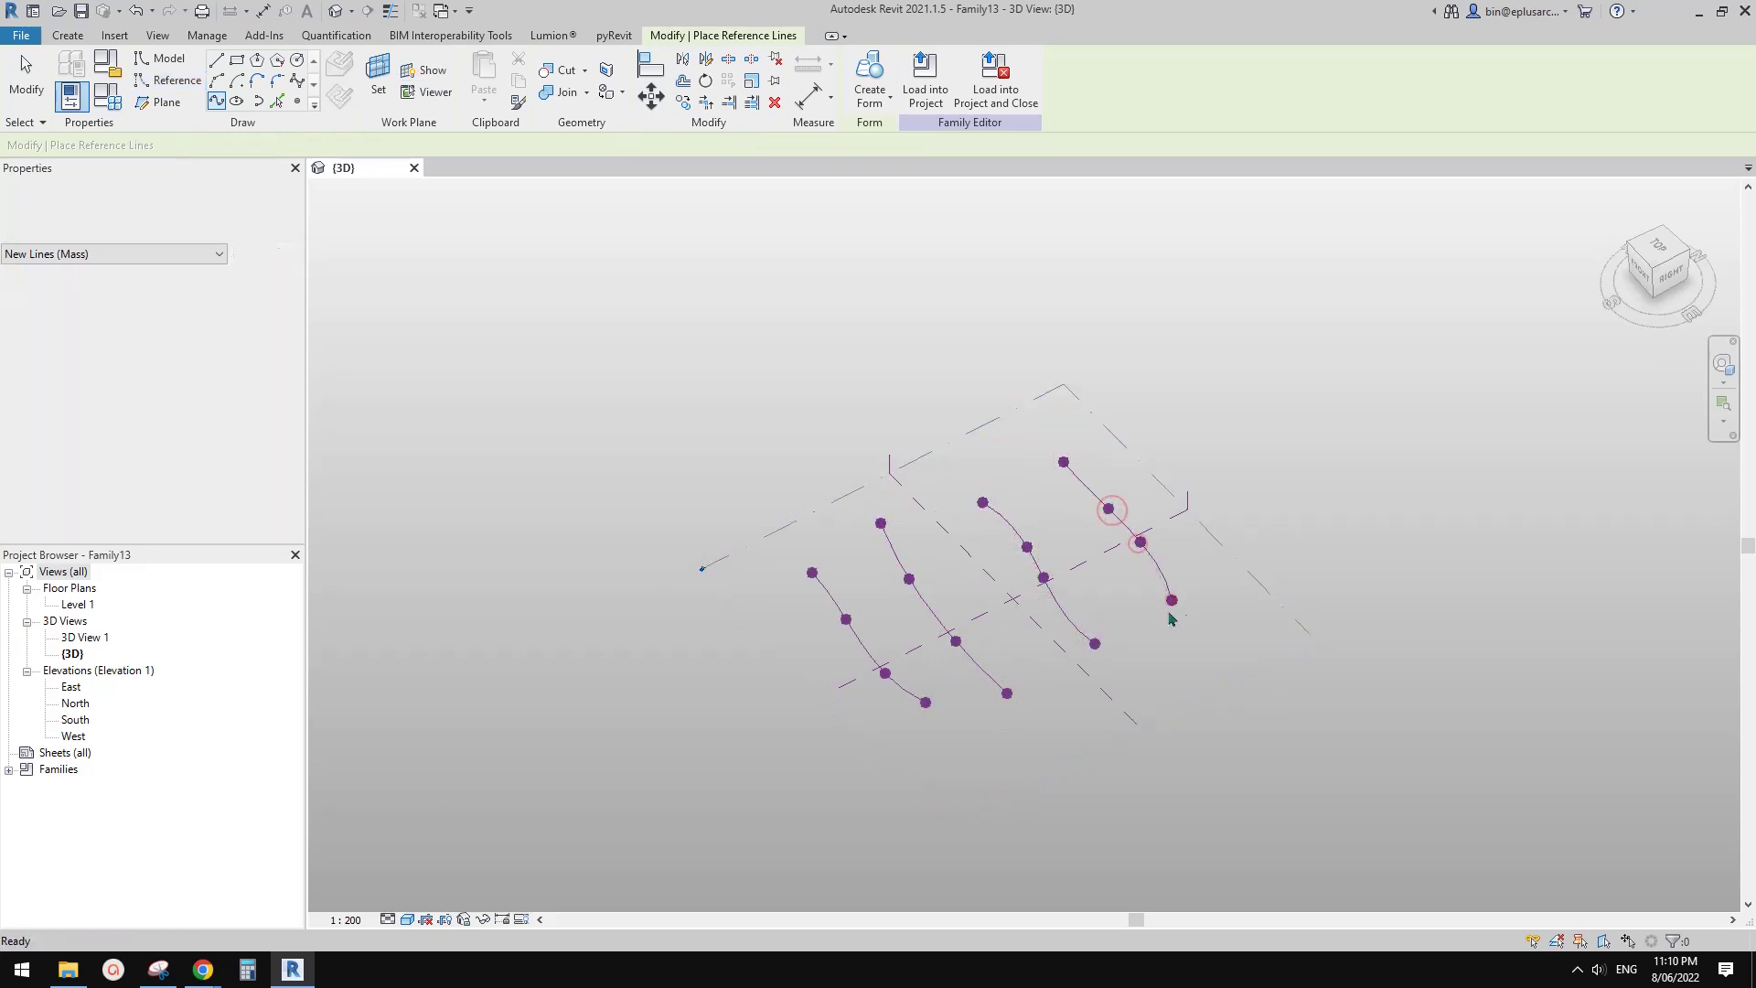
- Select all four spline reference lines and create a lofted surface form through them
mouse_move(1140, 663)
shift+middle_down()
mouse_move(1301, 333)
mouse_move(1308, 583)
shift+middle_up()
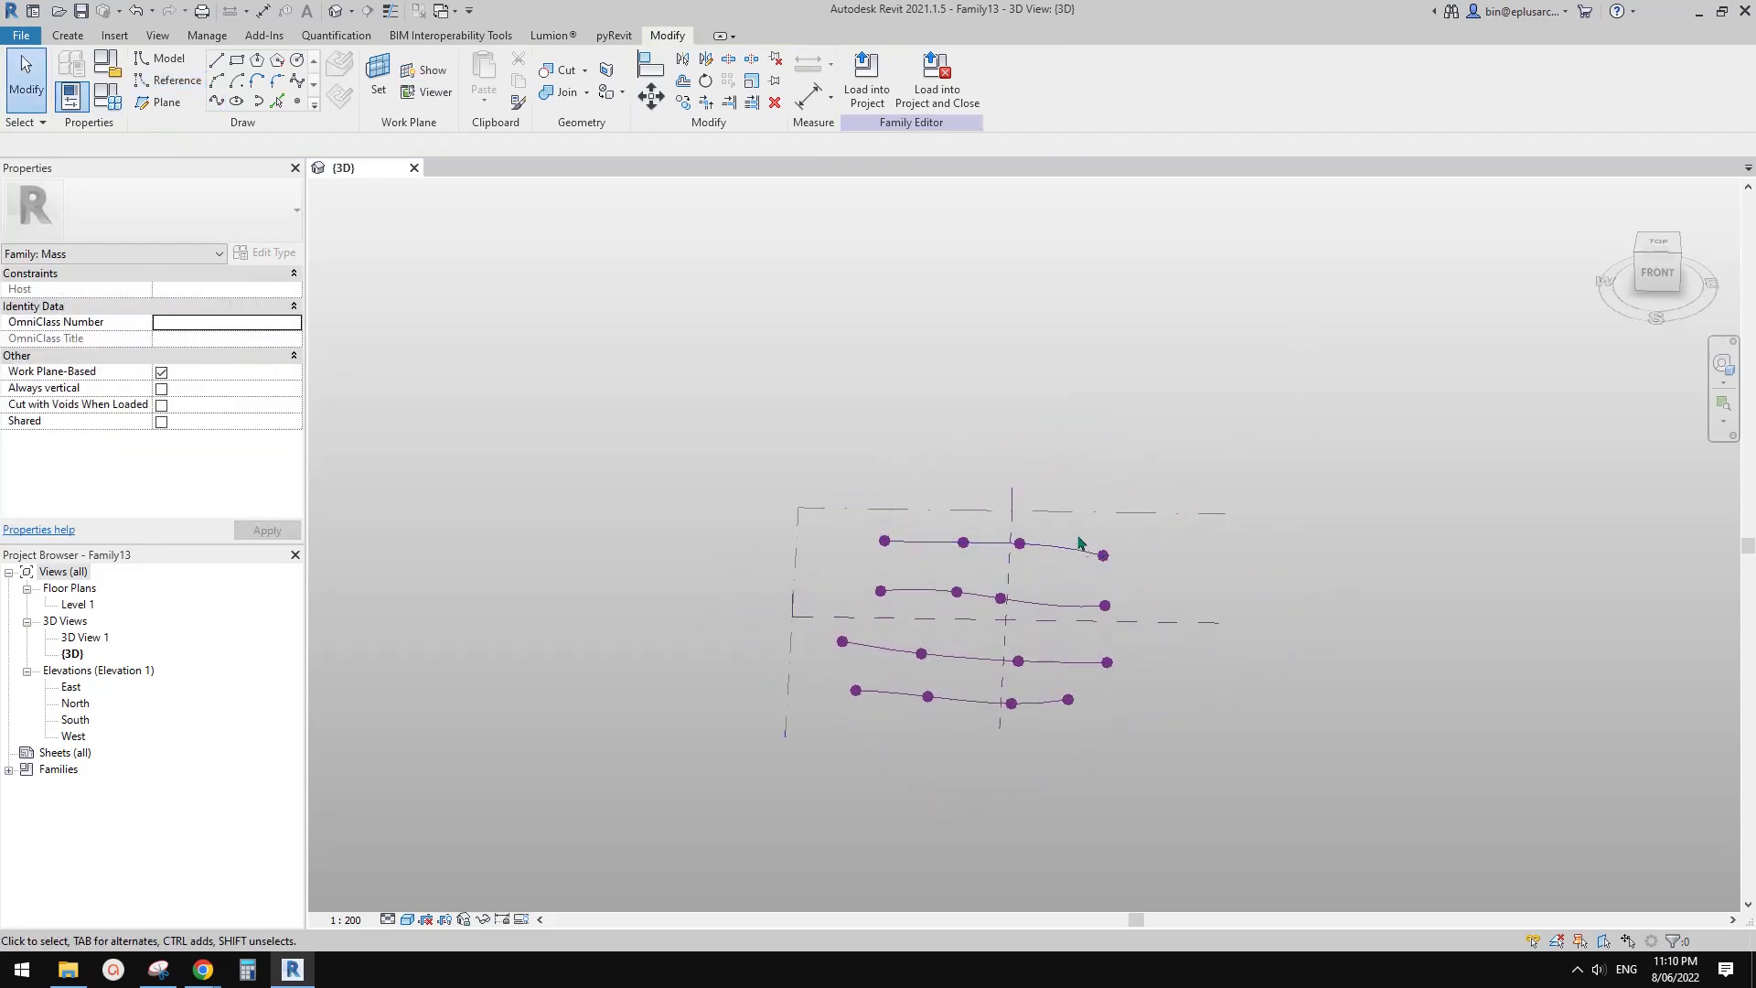
shift+middle_drag(1079, 544, 1087, 582)
ctrl+click(1048, 594)
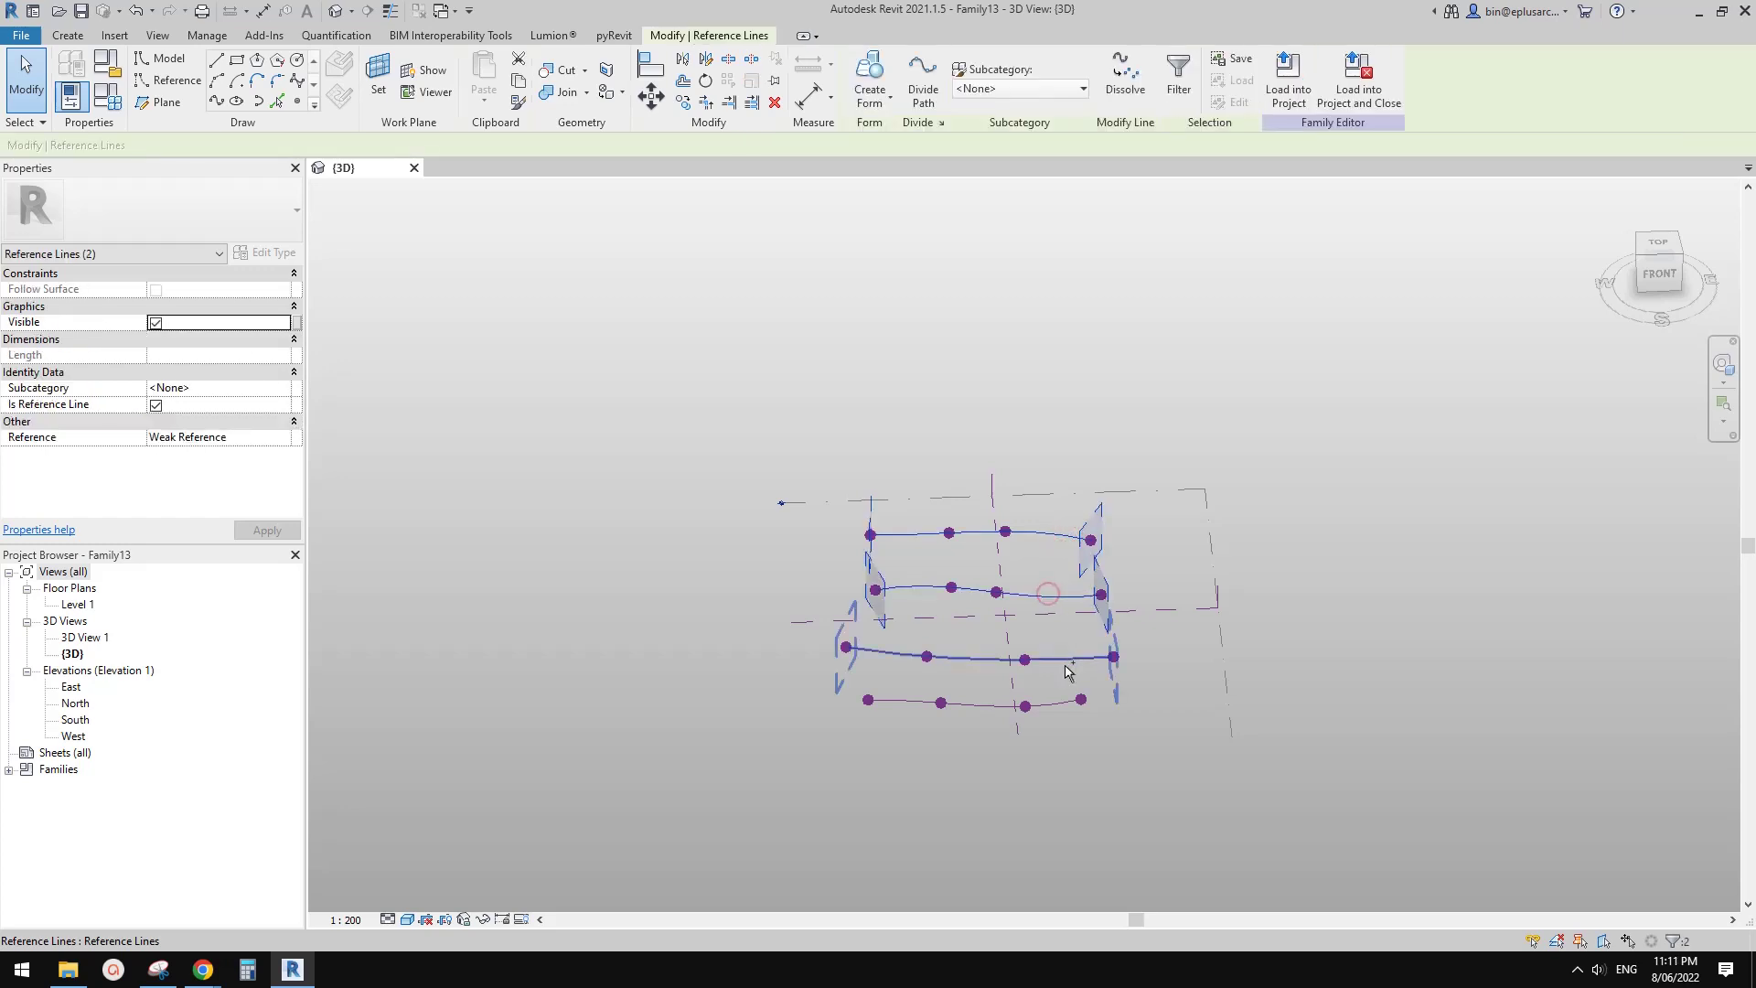
ctrl+click(1064, 665)
ctrl+click(1058, 704)
click(872, 83)
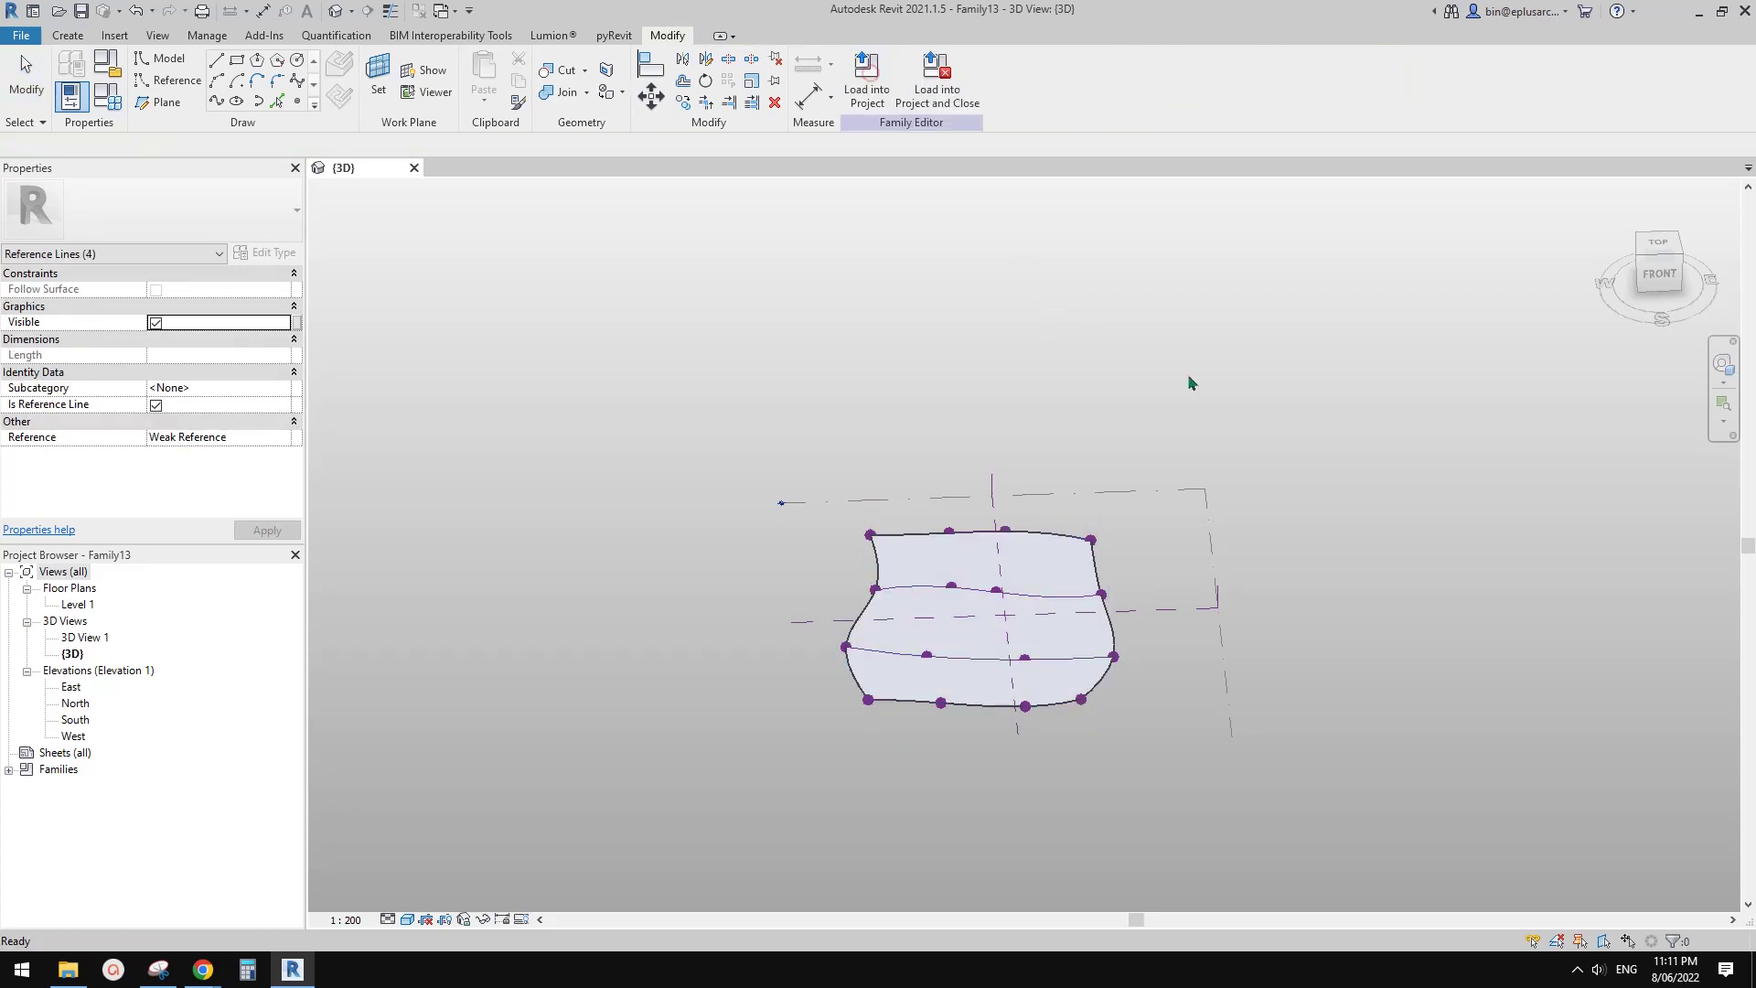
click(1262, 627)
- Raise the eight middle reference points of the splines to an offset of about 25000, arching the surface into a vault
shift+middle_drag(1262, 627, 1098, 532)
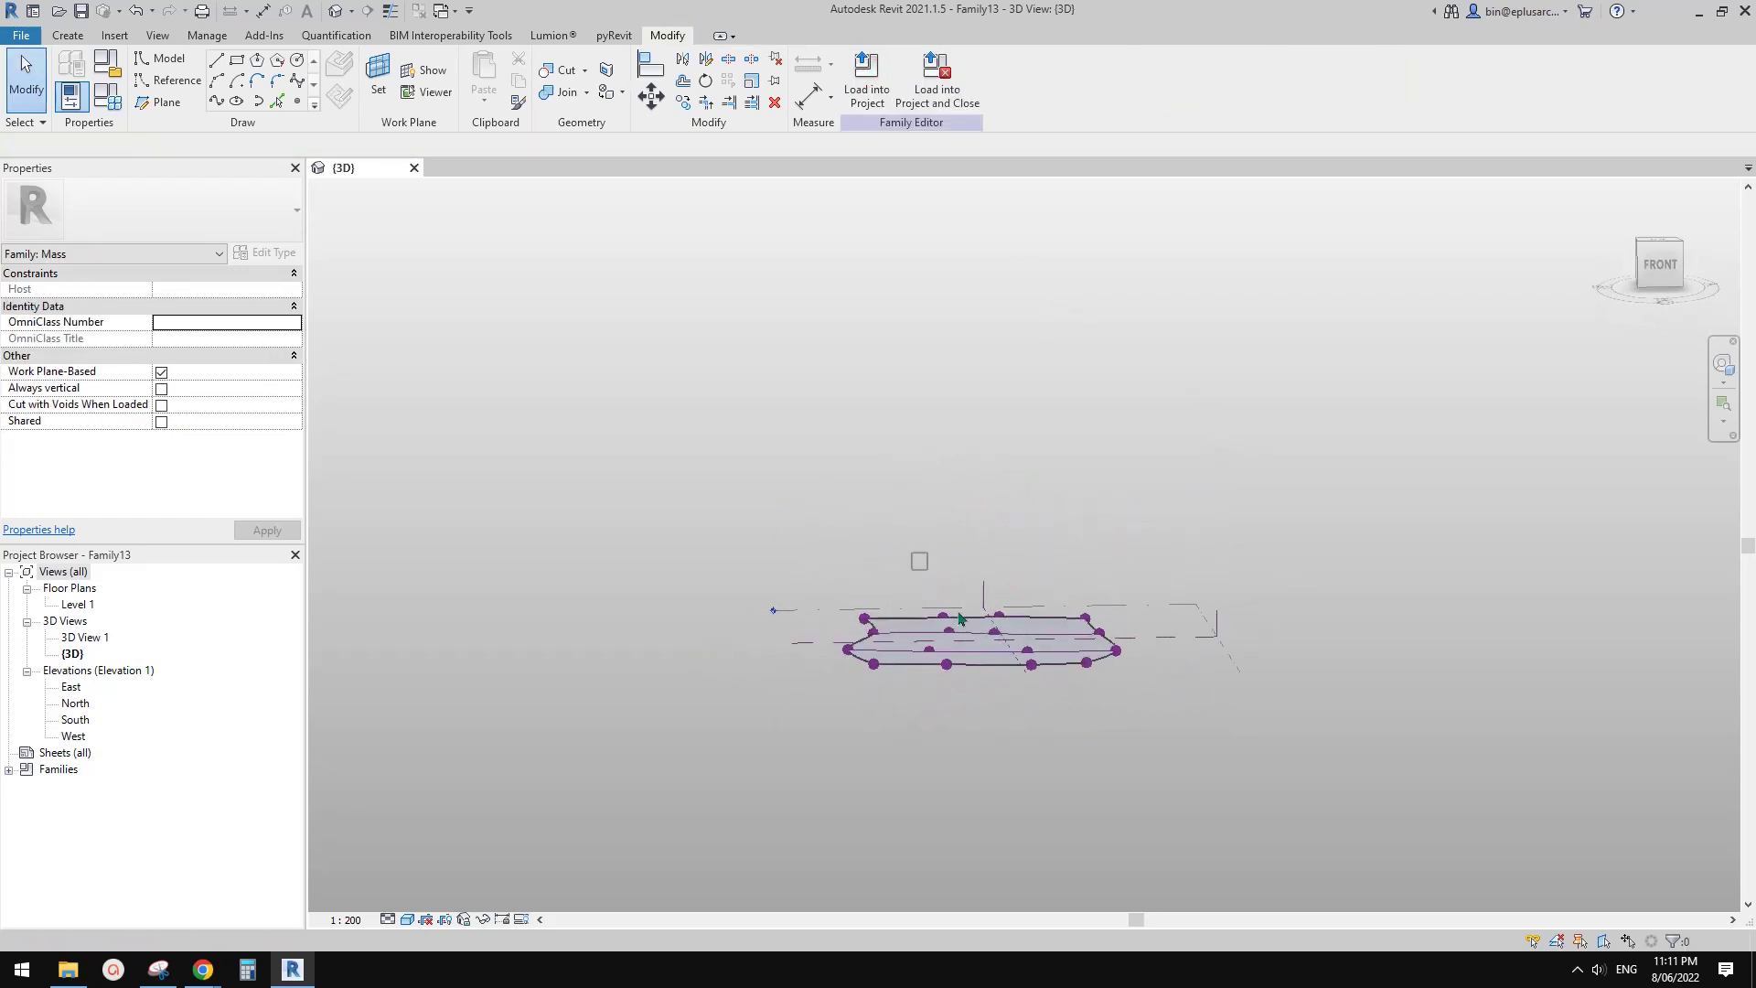
drag(1058, 714, 912, 554)
shift+middle_drag(913, 555, 1082, 486)
shift+drag(875, 529, 875, 531)
shift+click(1017, 702)
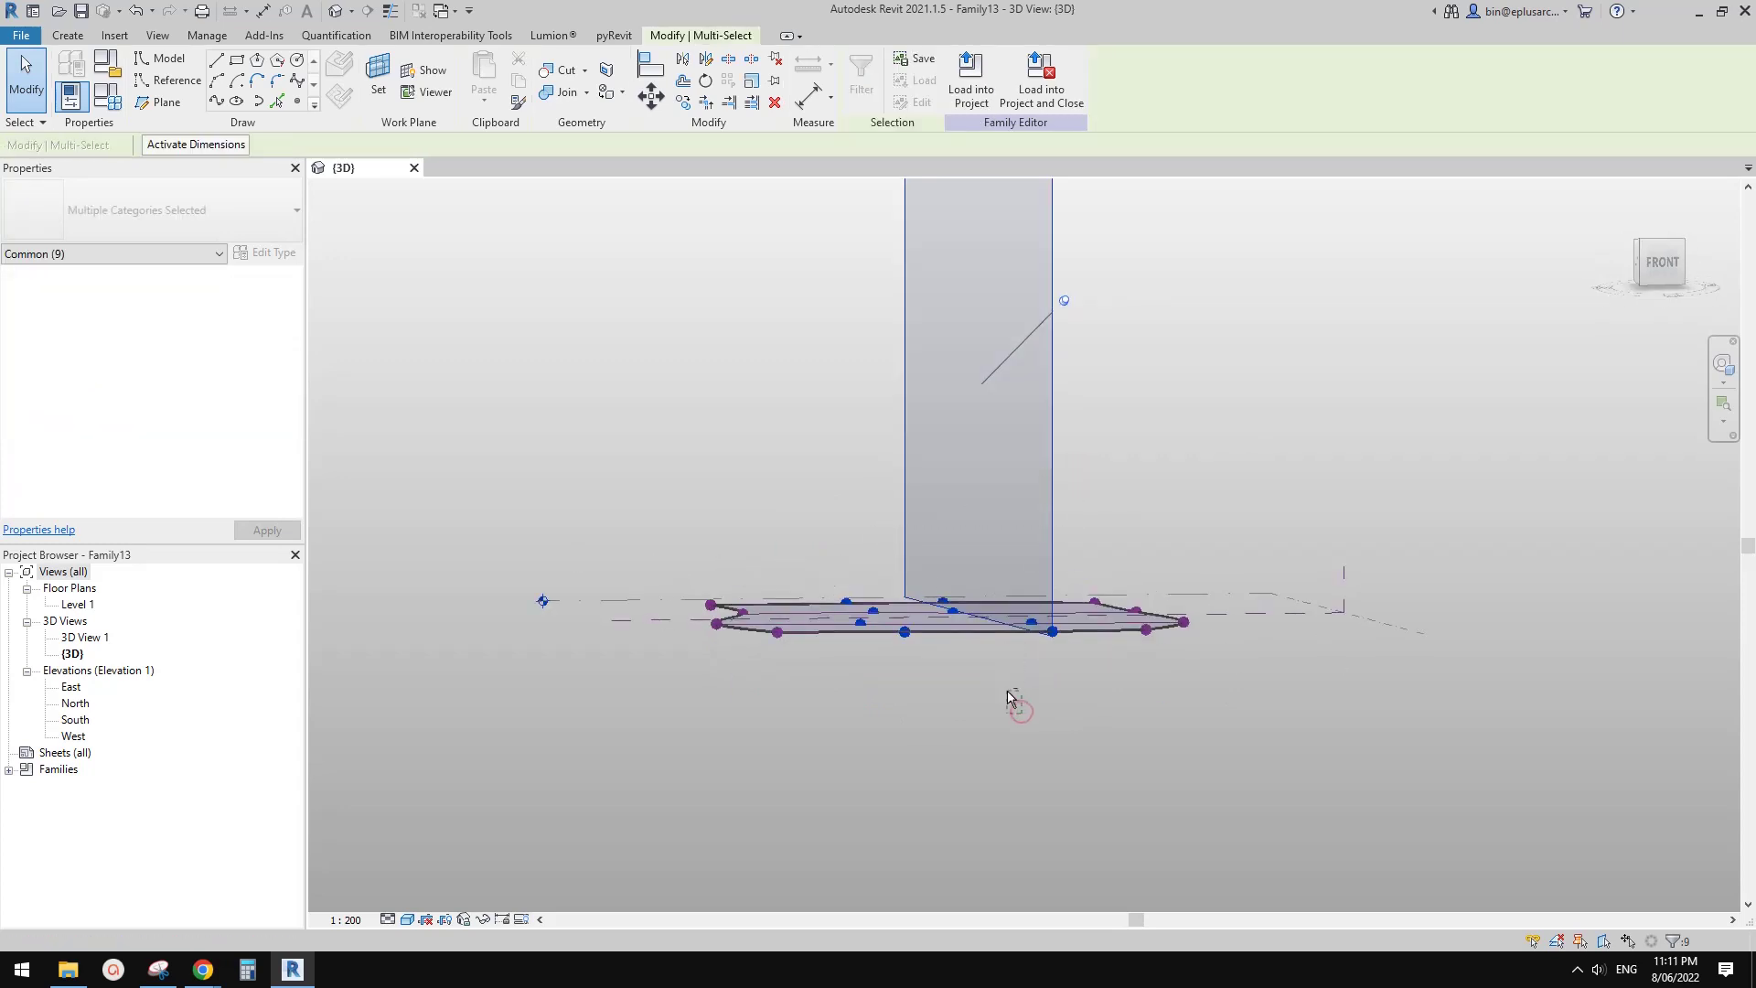
shift+drag(989, 702, 980, 580)
shift+middle_drag(1015, 650, 992, 798)
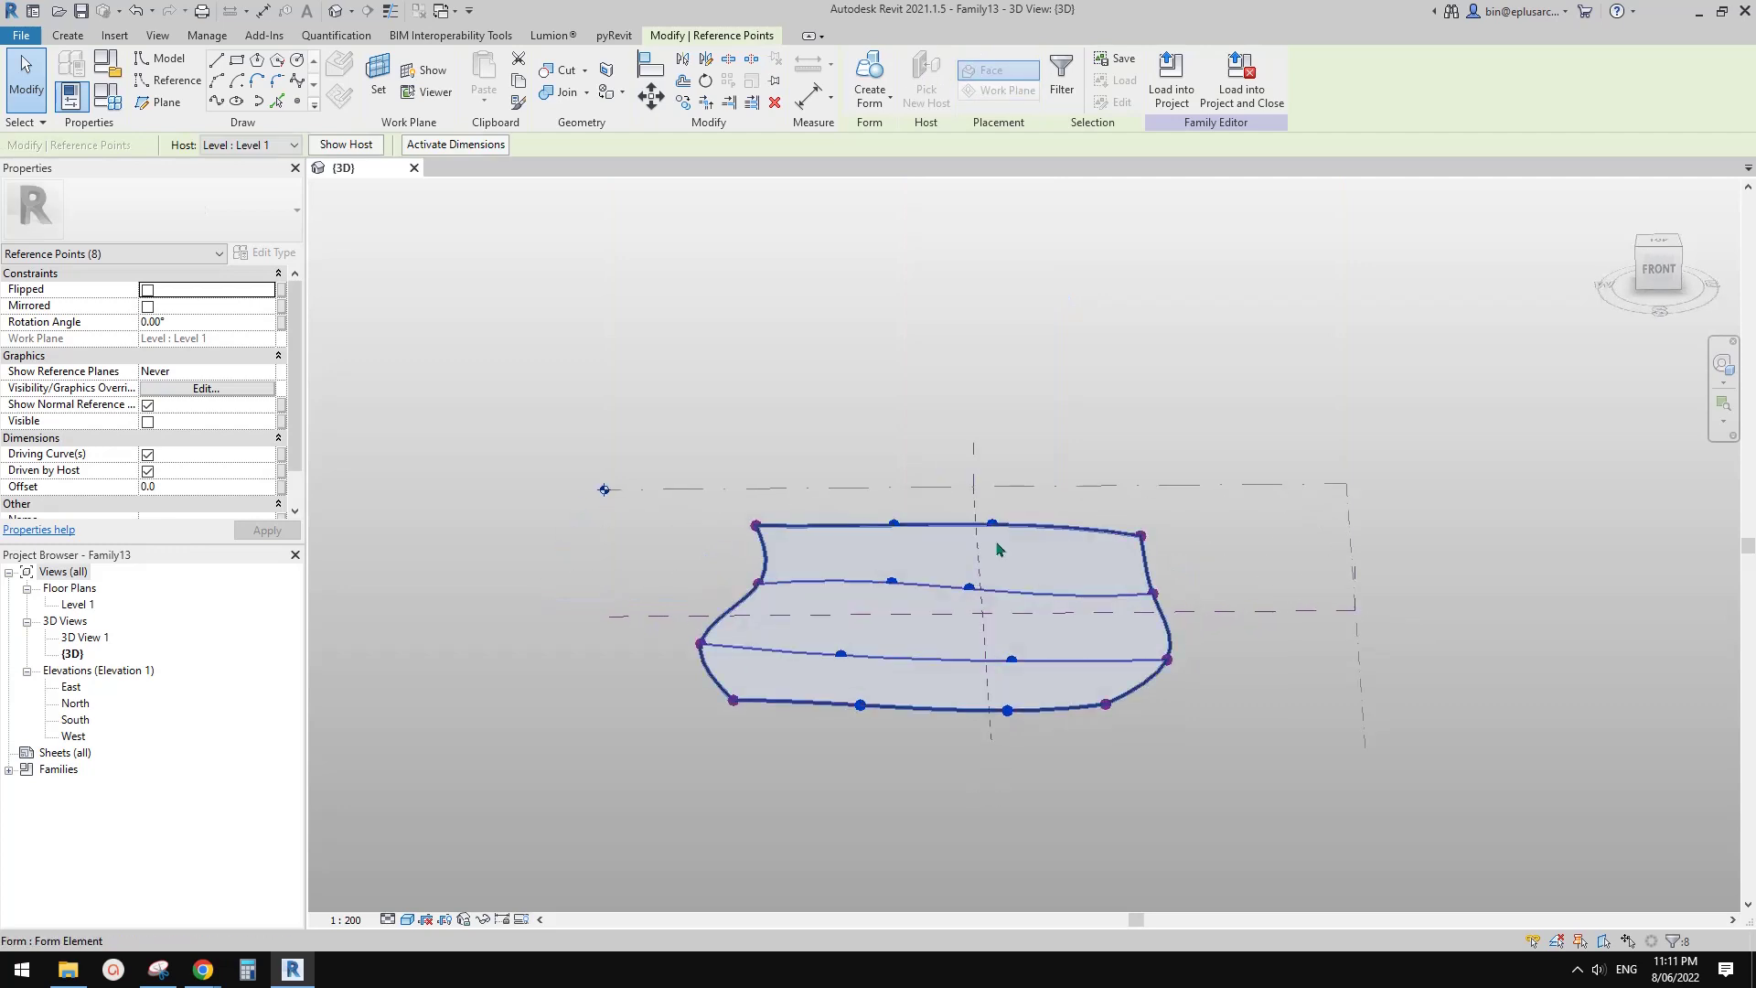
click(1658, 269)
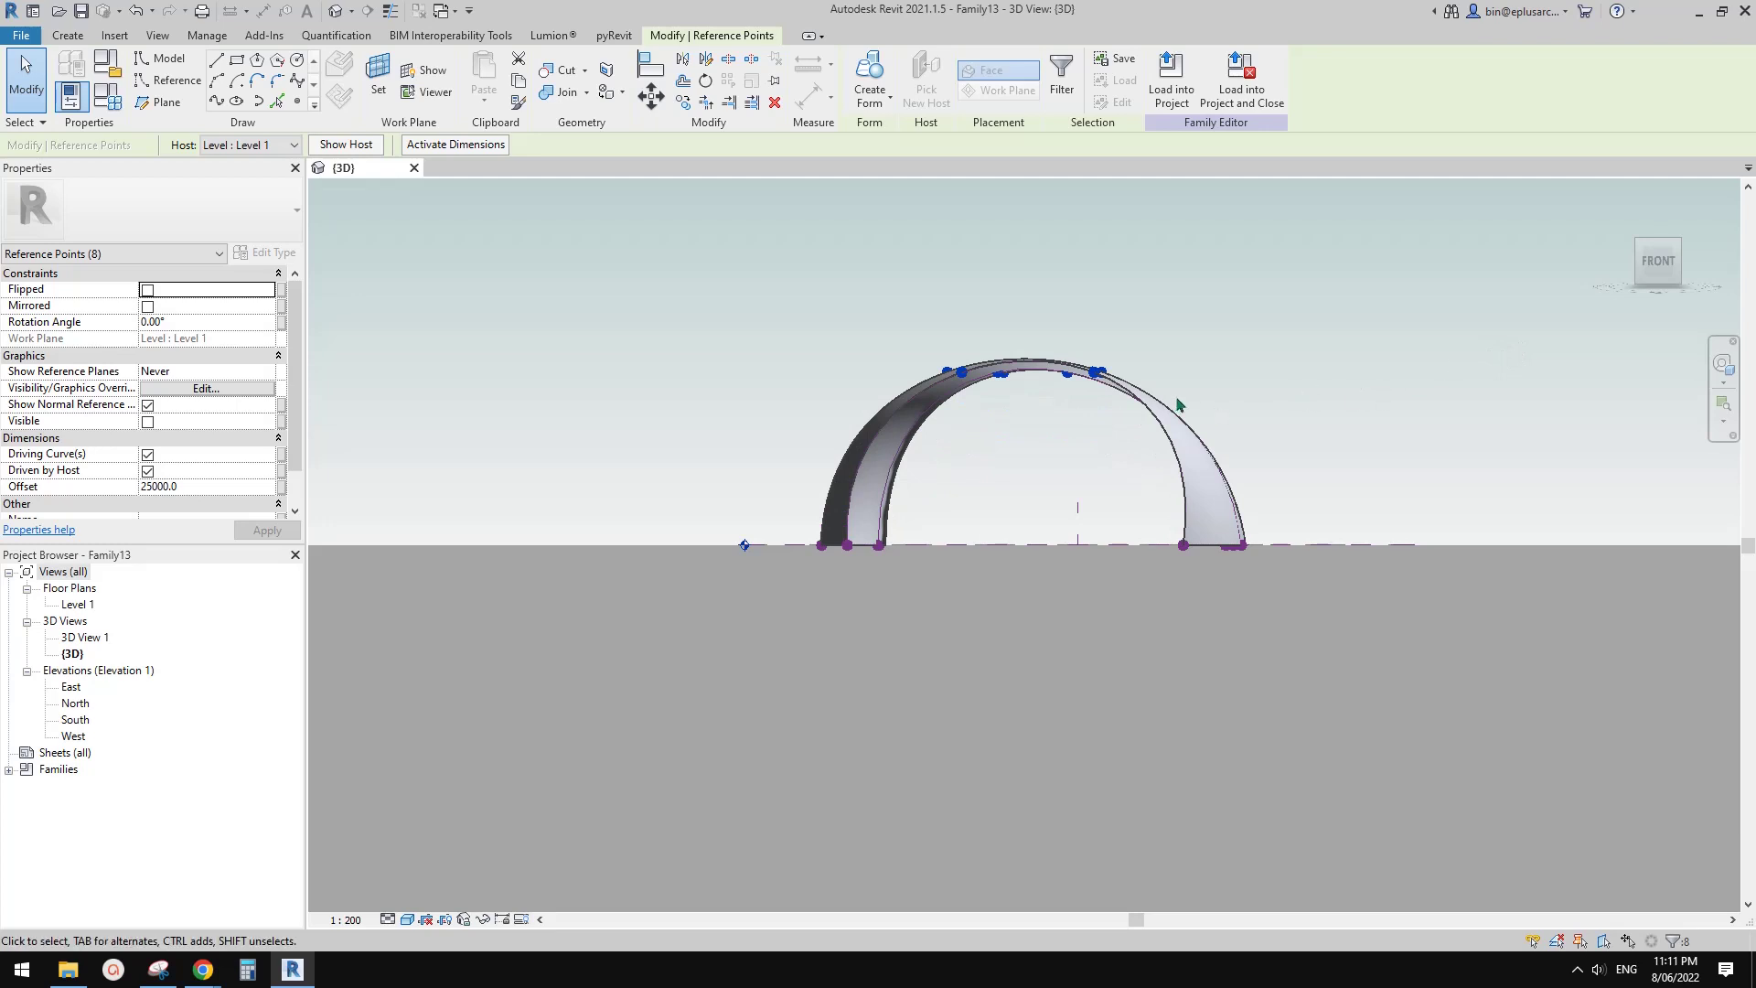
click(1179, 404)
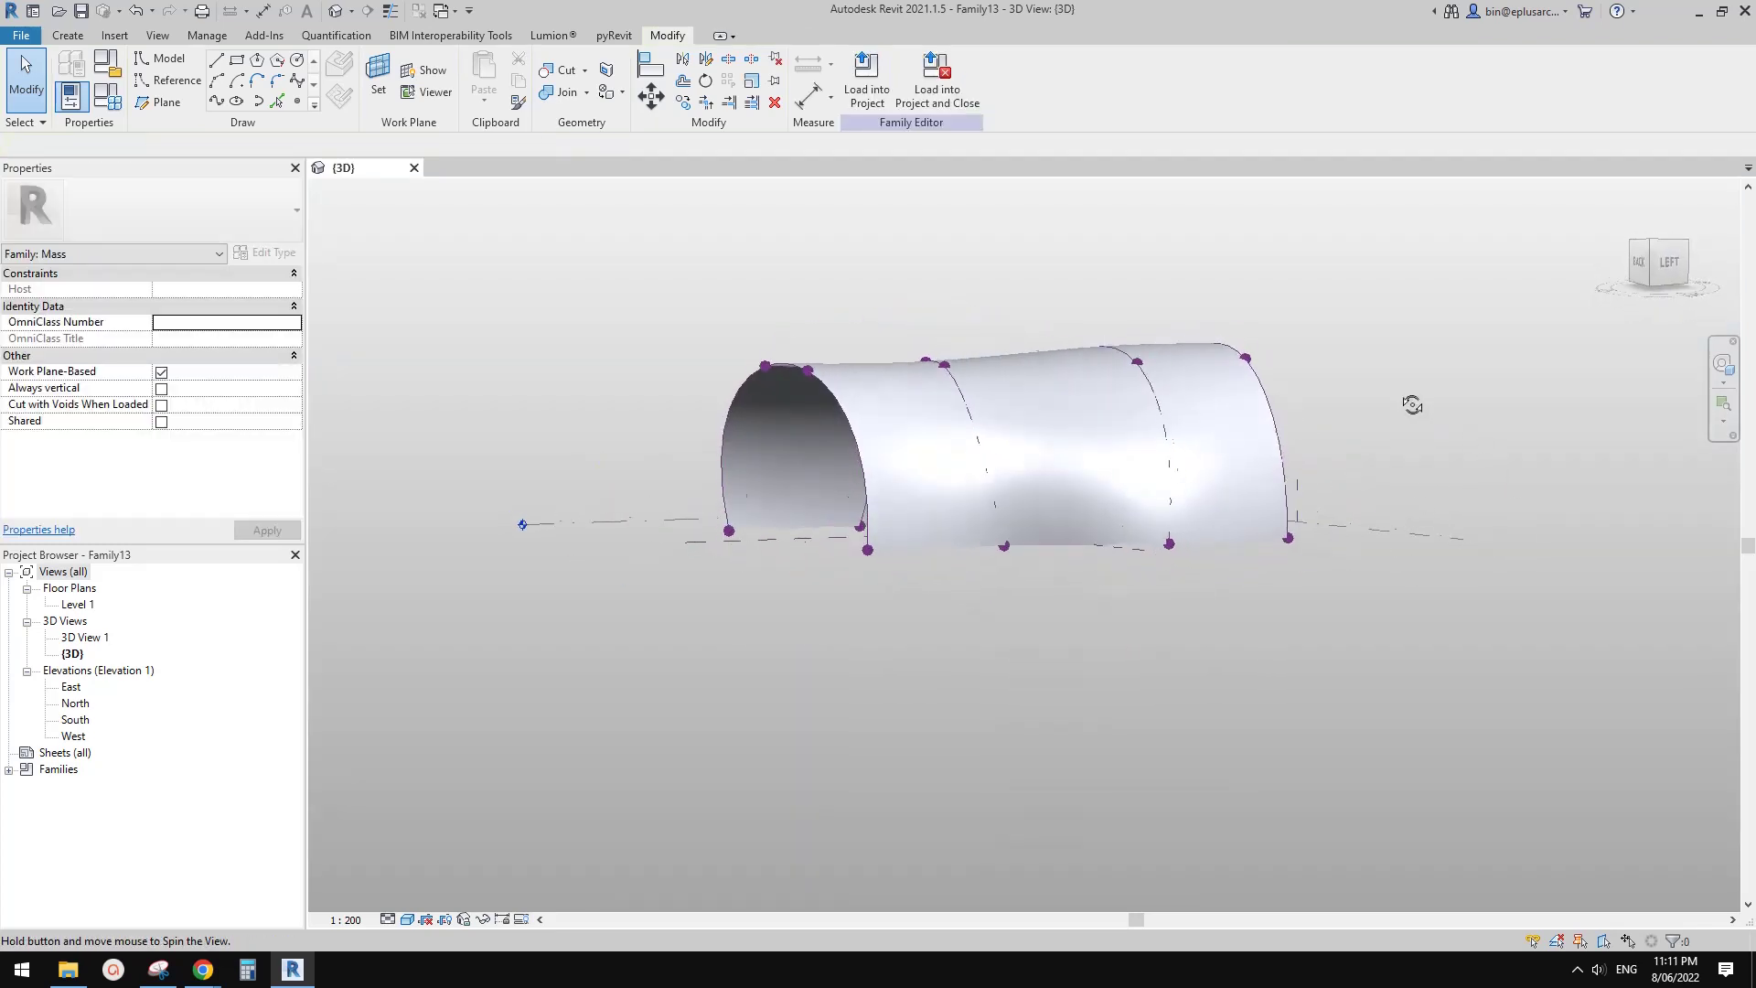
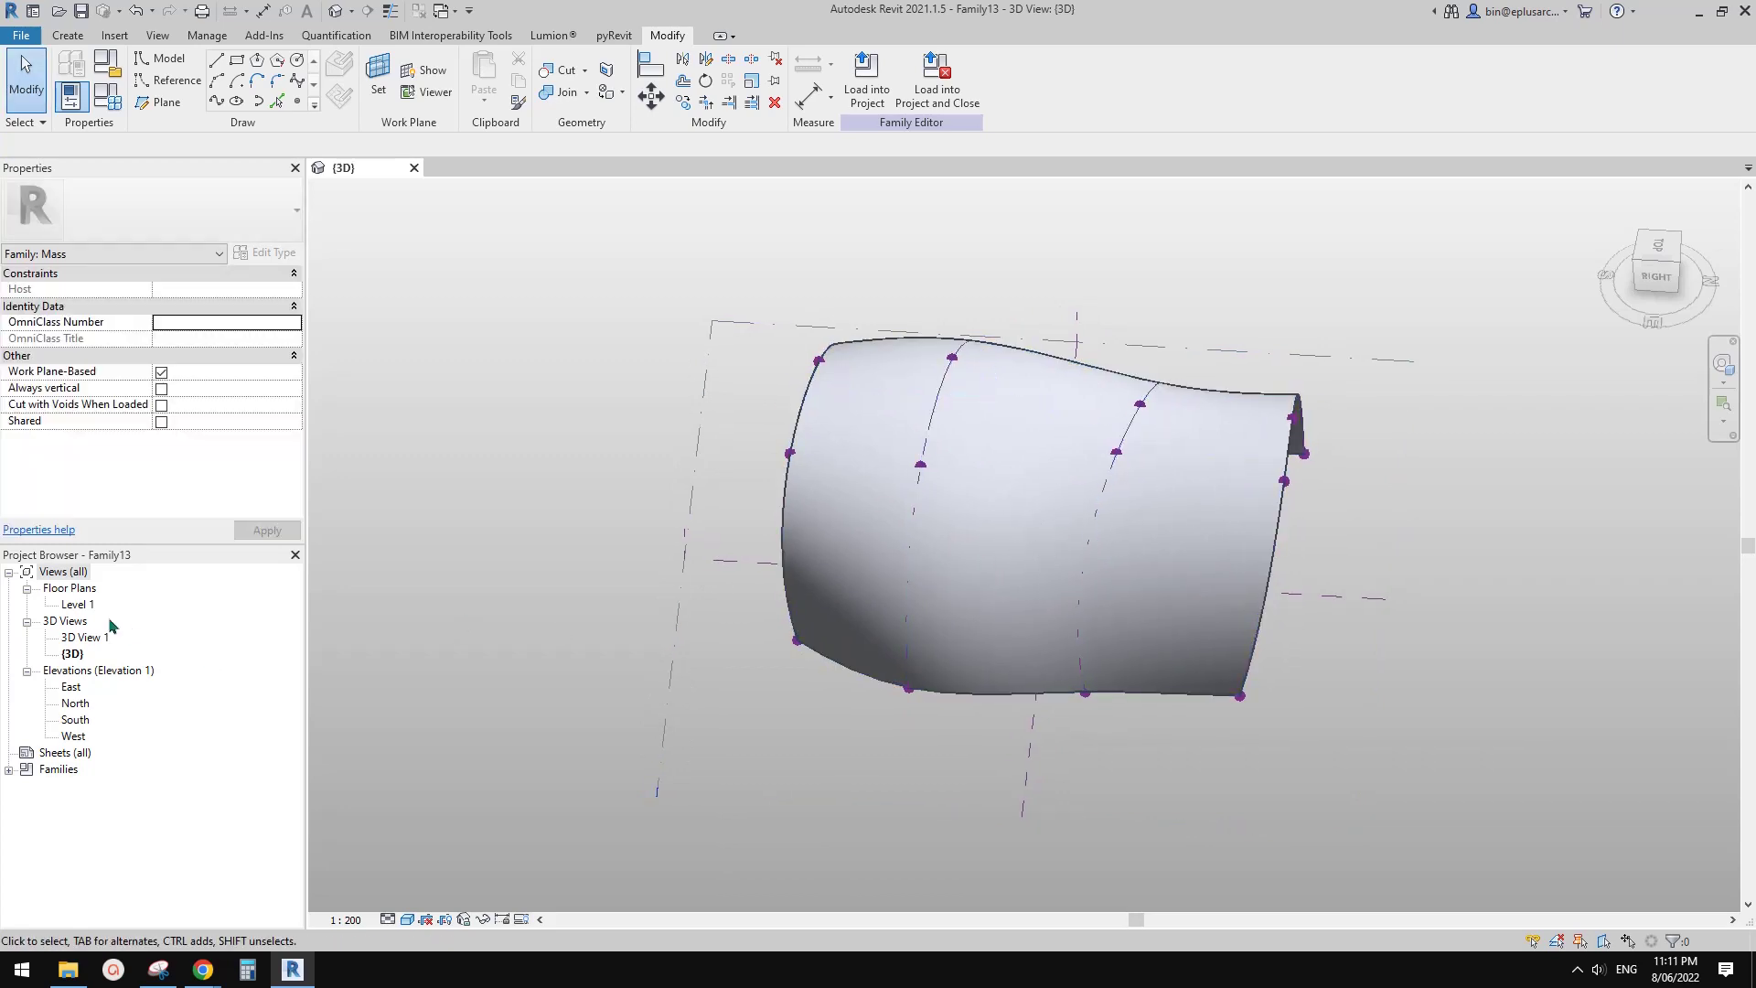
- In the Level 1 floor plan, draw a narrow reference line rectangle across the middle of the form, extending past both sides
double_click(80, 607)
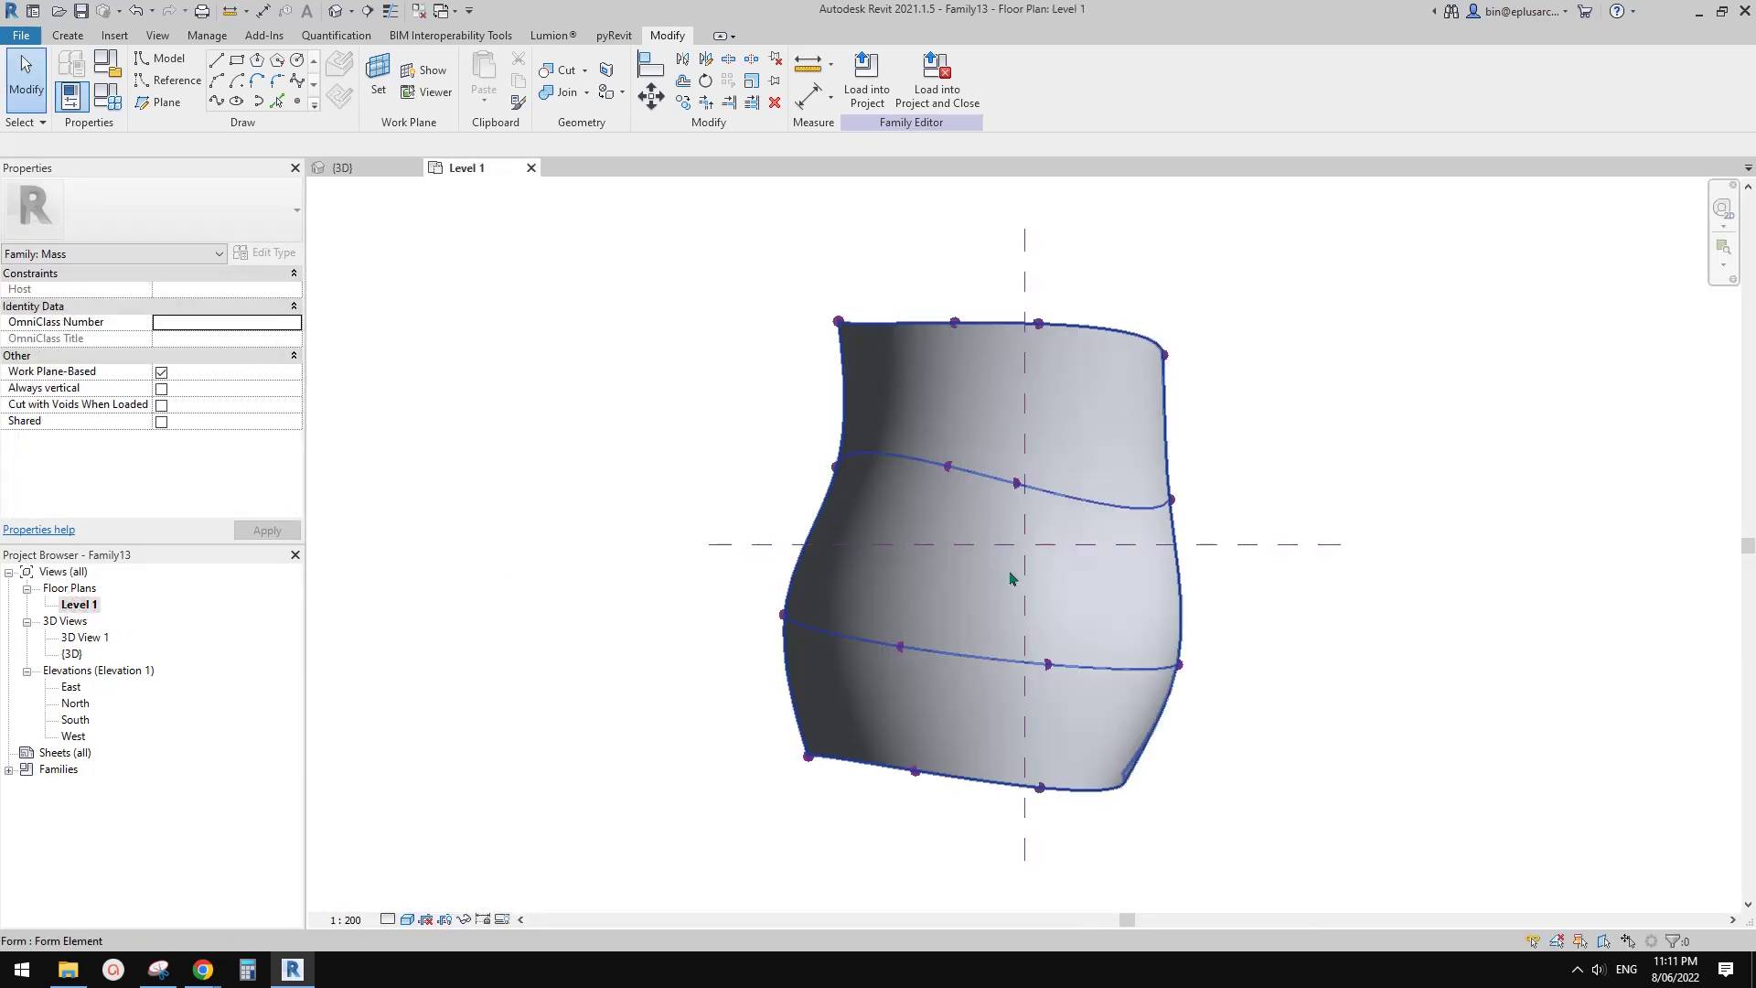
click(167, 81)
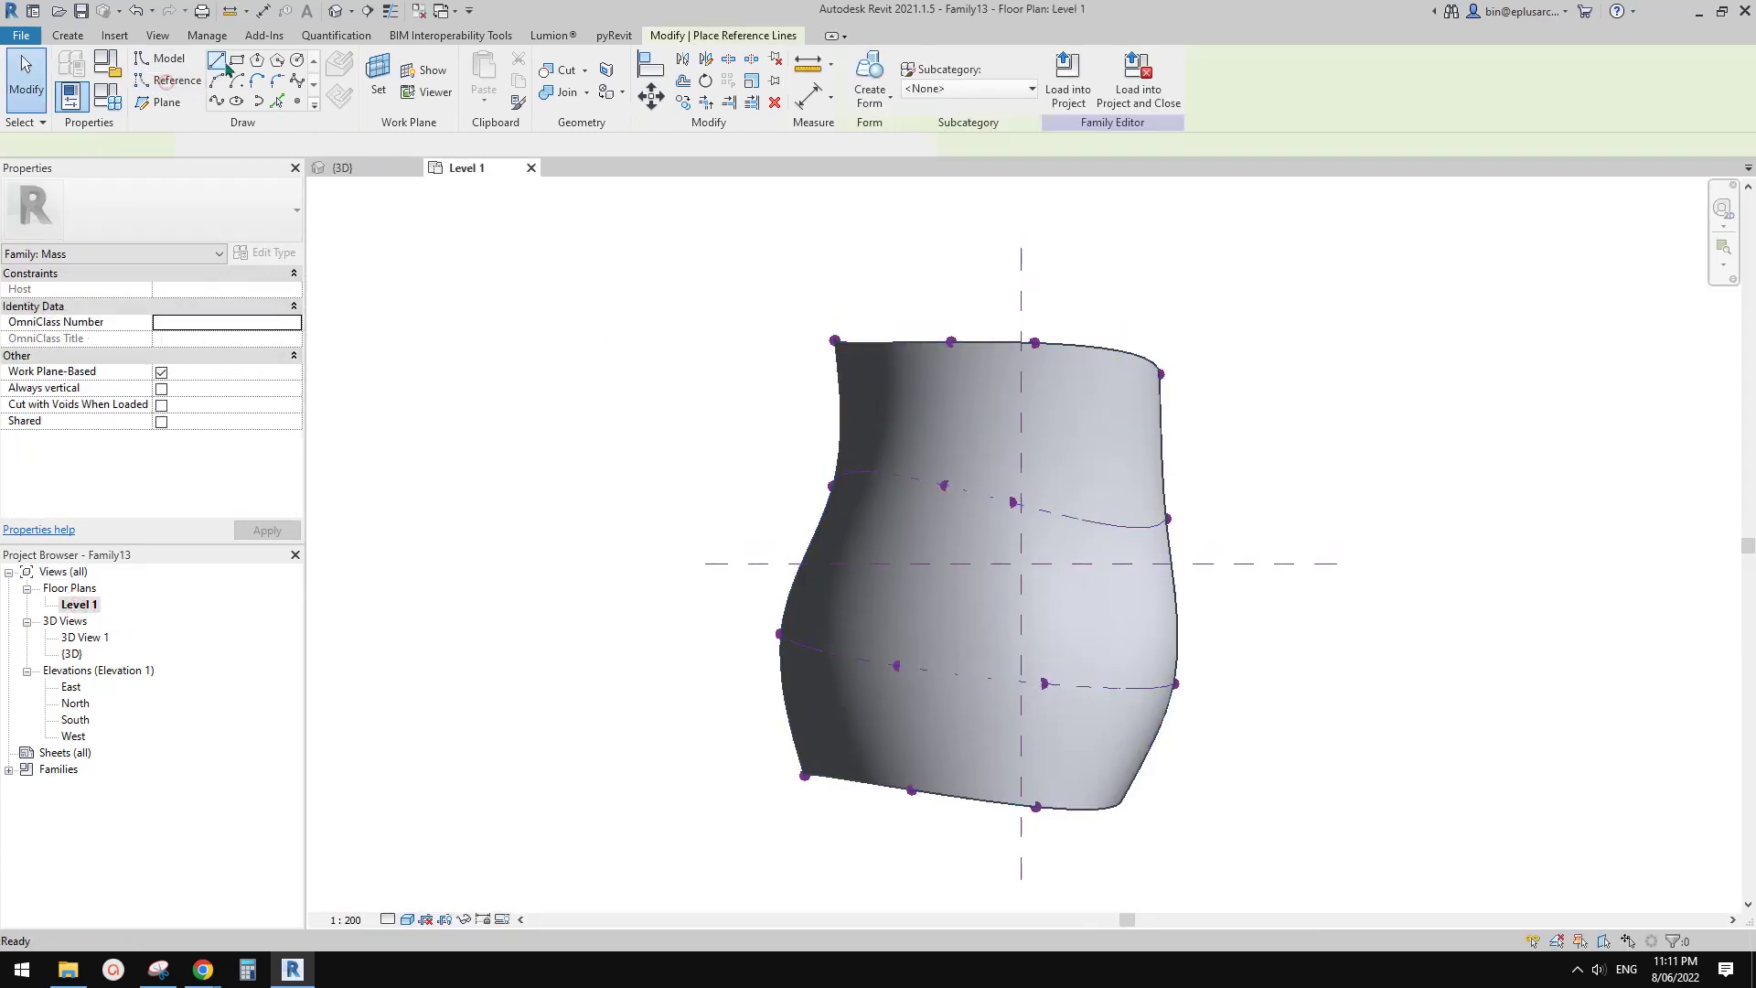
click(237, 61)
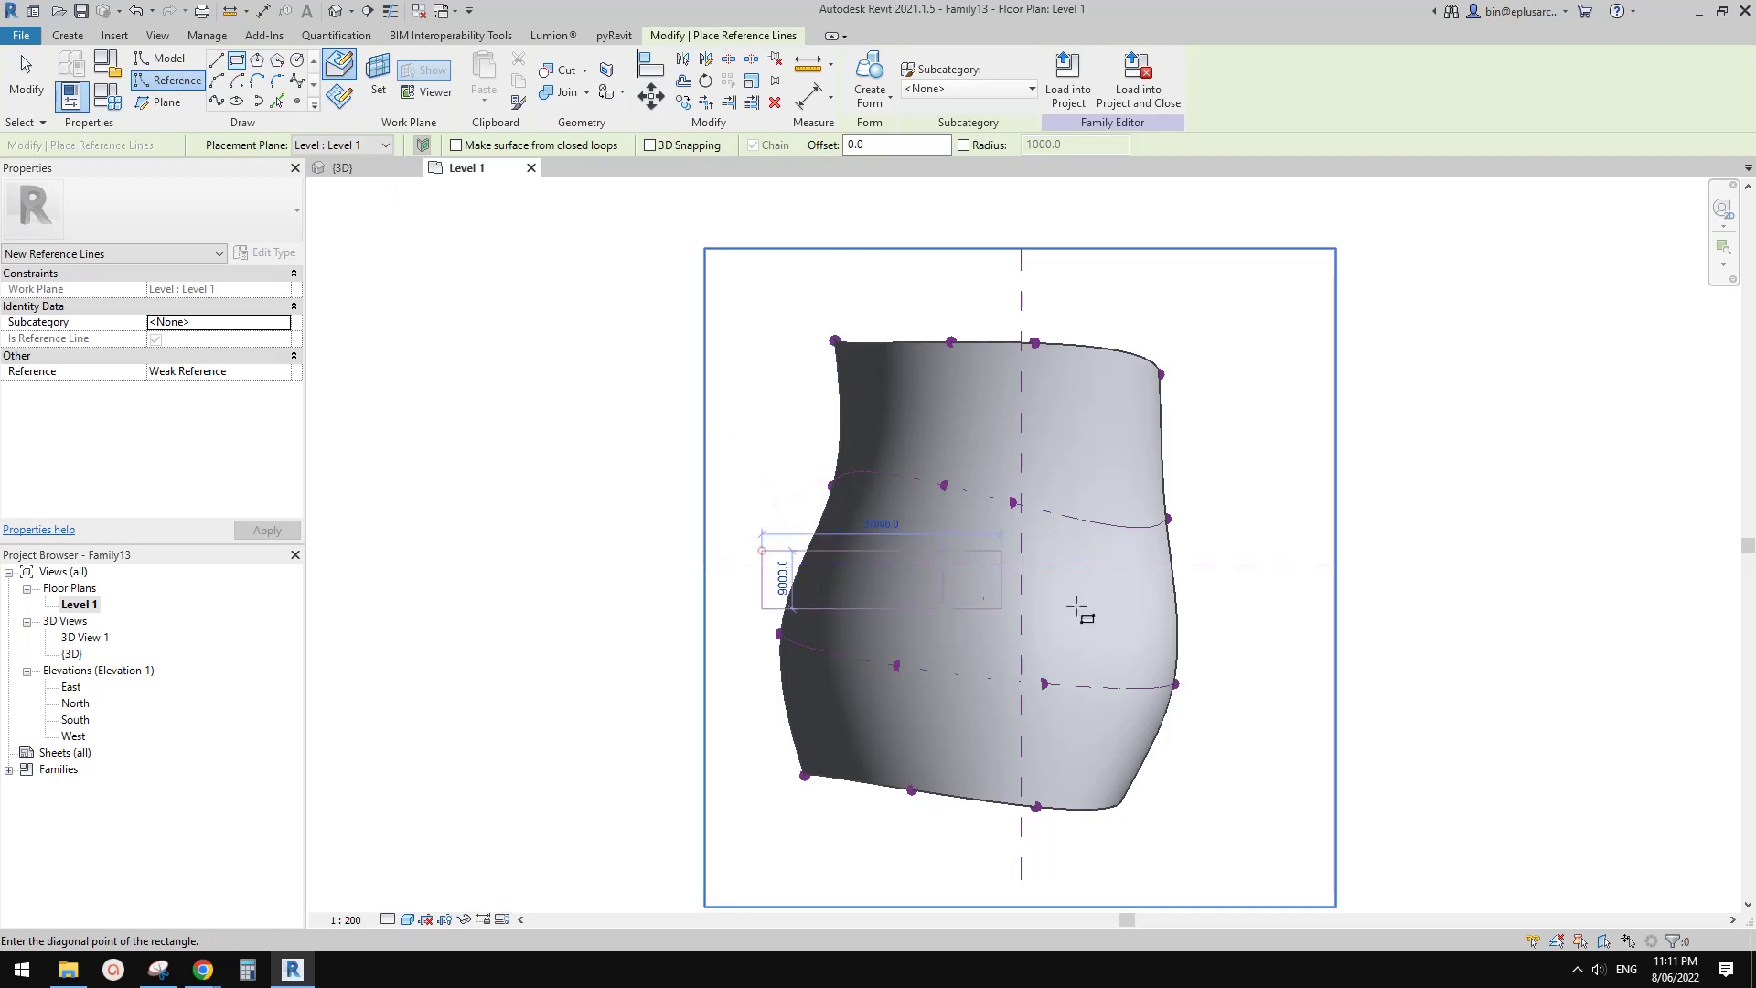
click(1205, 581)
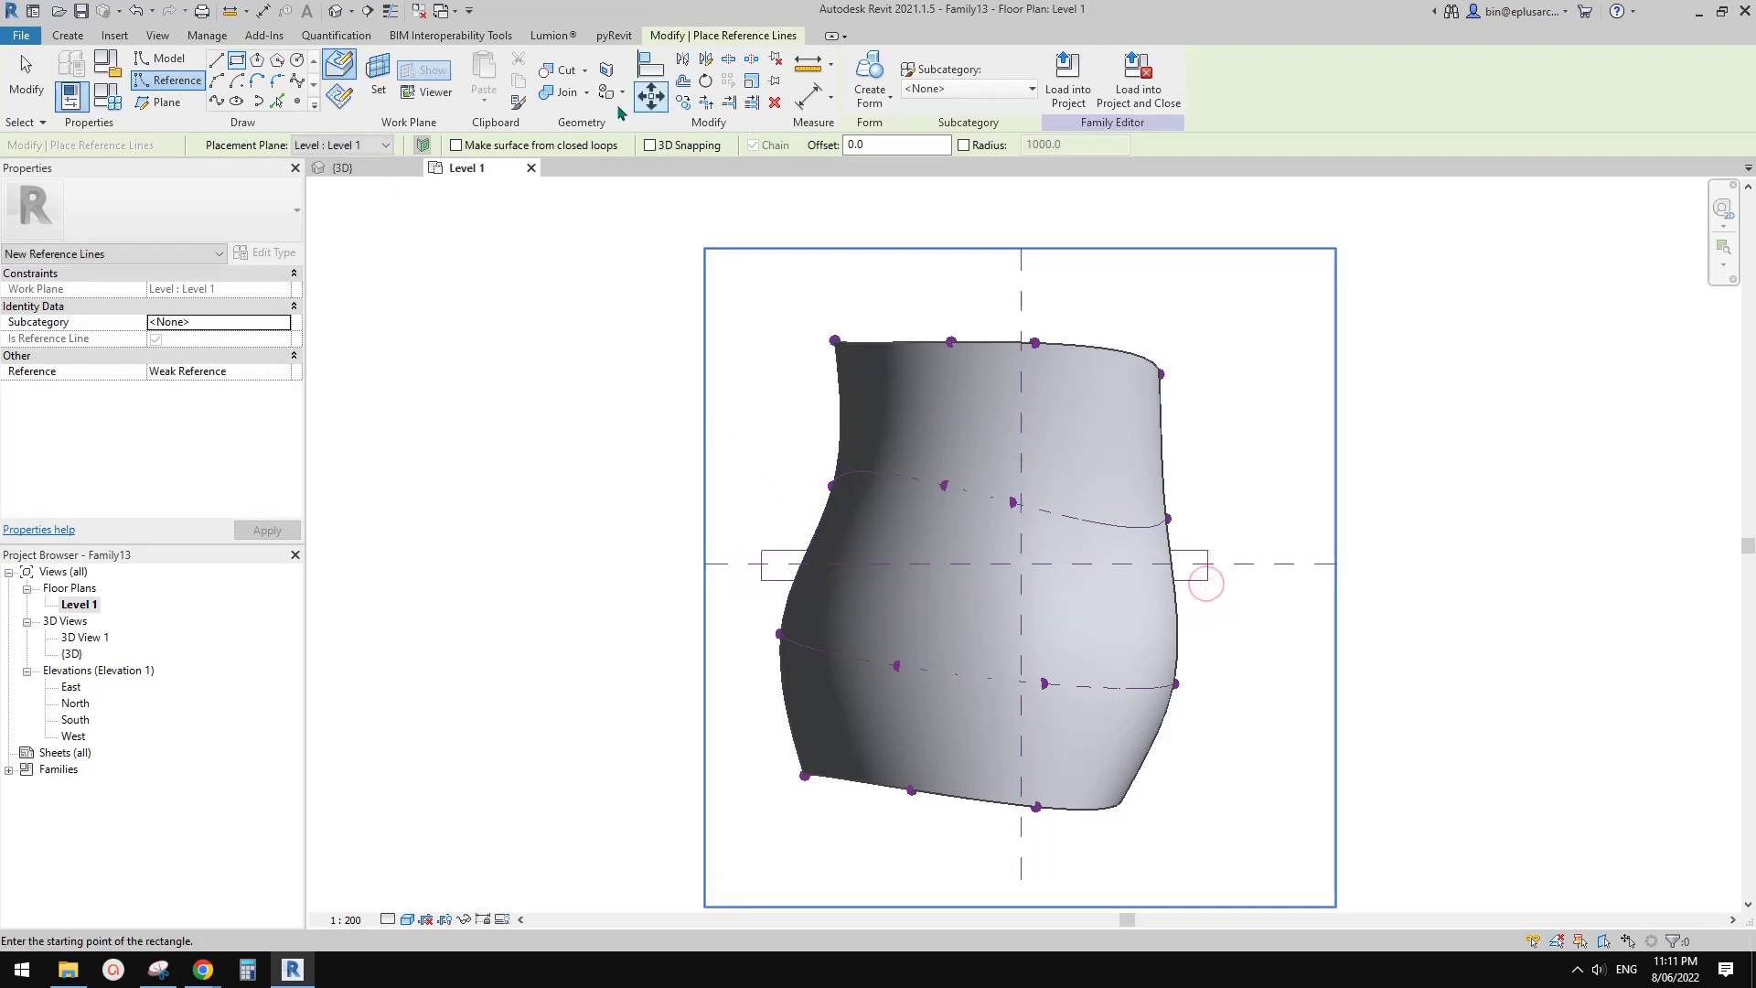
key(Escape)
key(Escape)
- In the 3D view, select the whole rectangle chain and create an extruded void form from it
click(336, 12)
shift+middle_drag(1144, 600, 1509, 548)
key(Tab)
click(1028, 520)
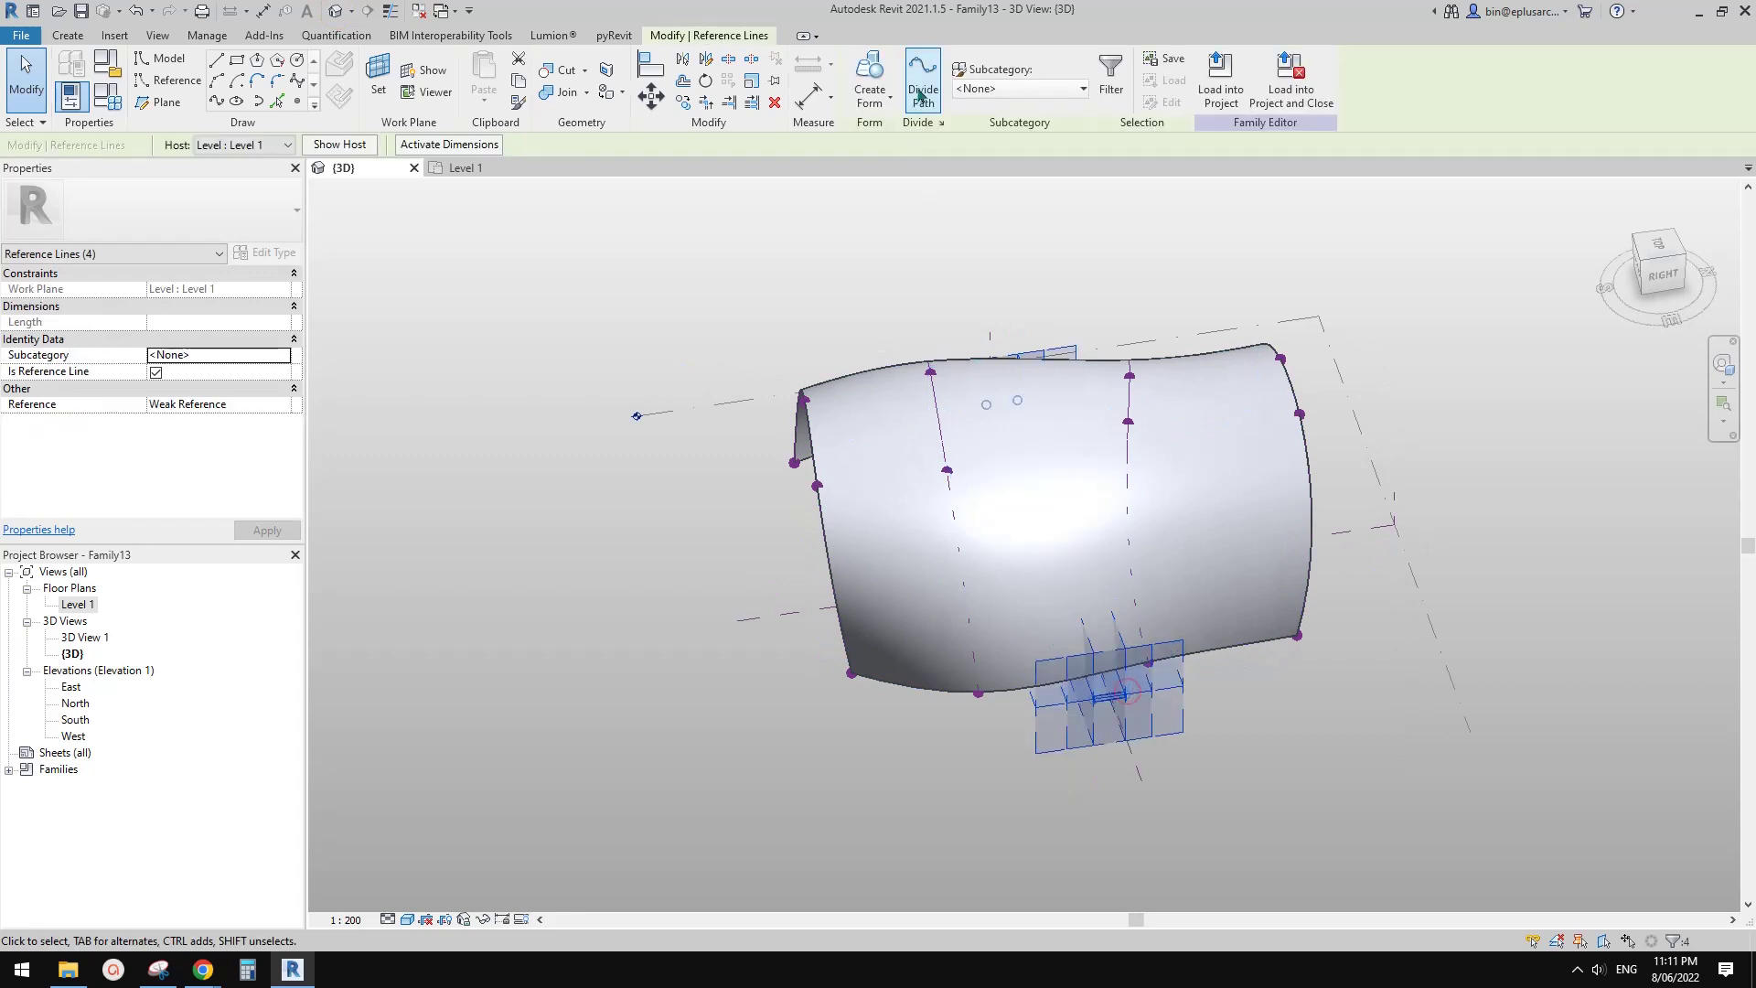
click(869, 101)
click(901, 171)
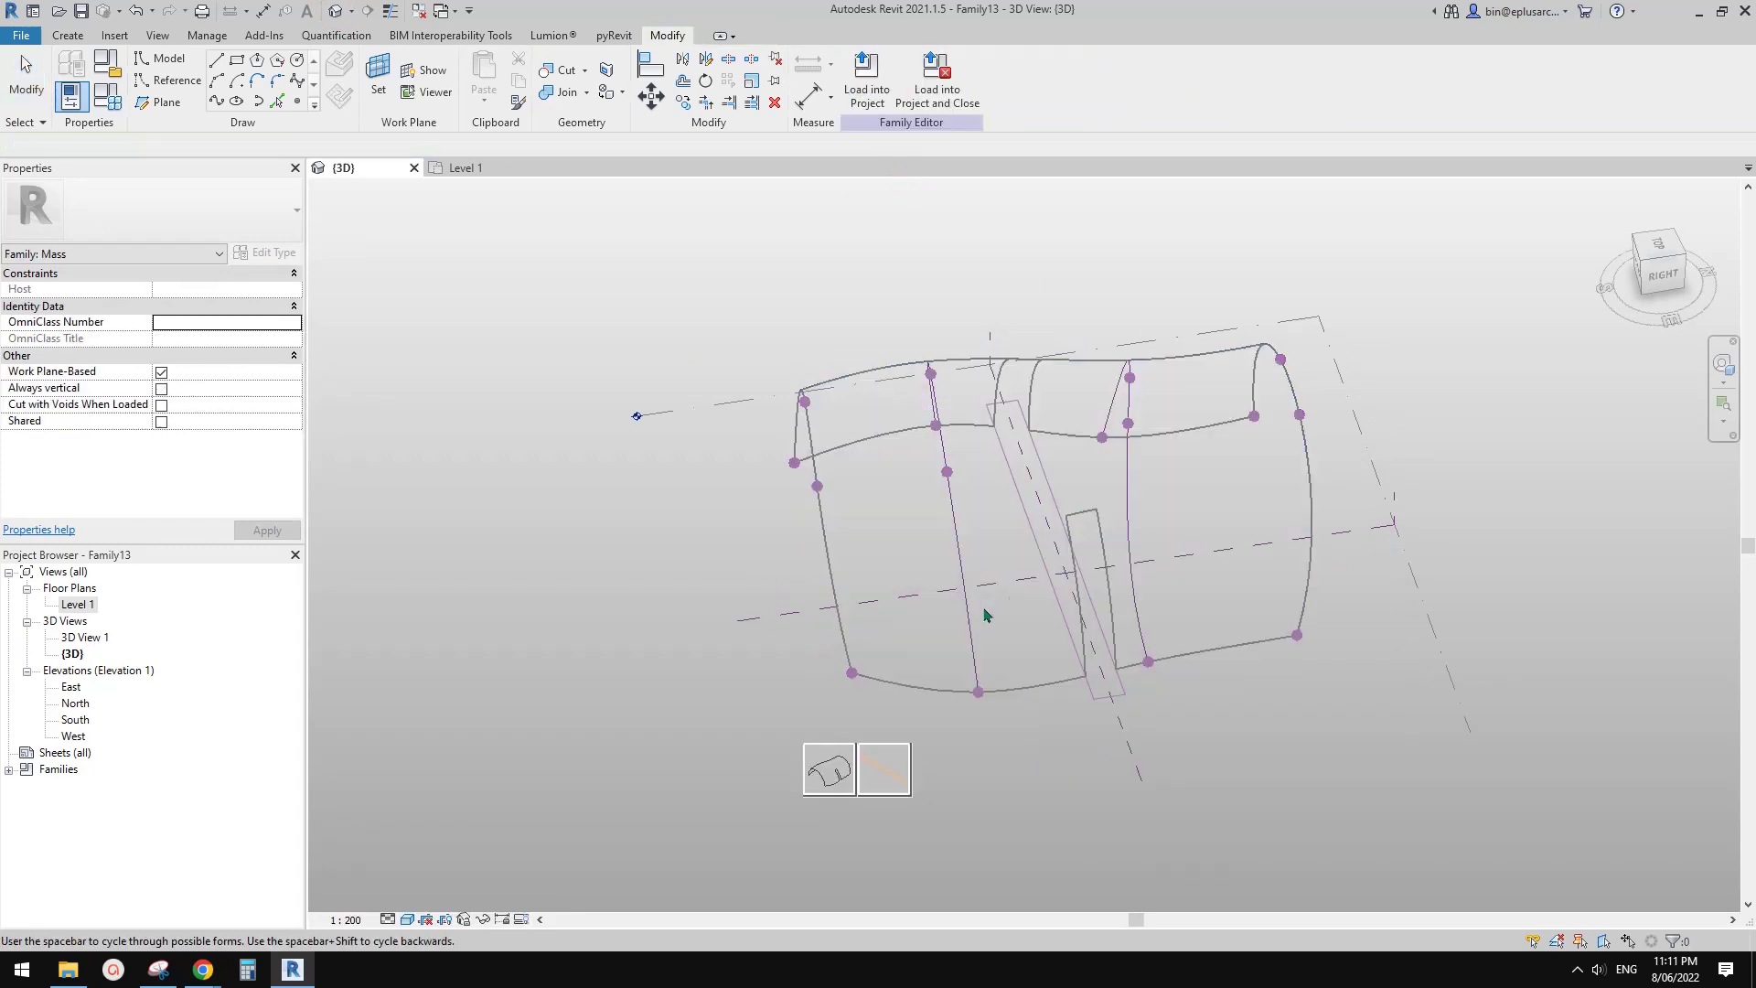
click(839, 752)
- Stretch the void form upward until it cuts completely through the vaulted surface
shift+middle_drag(1078, 617, 1166, 483)
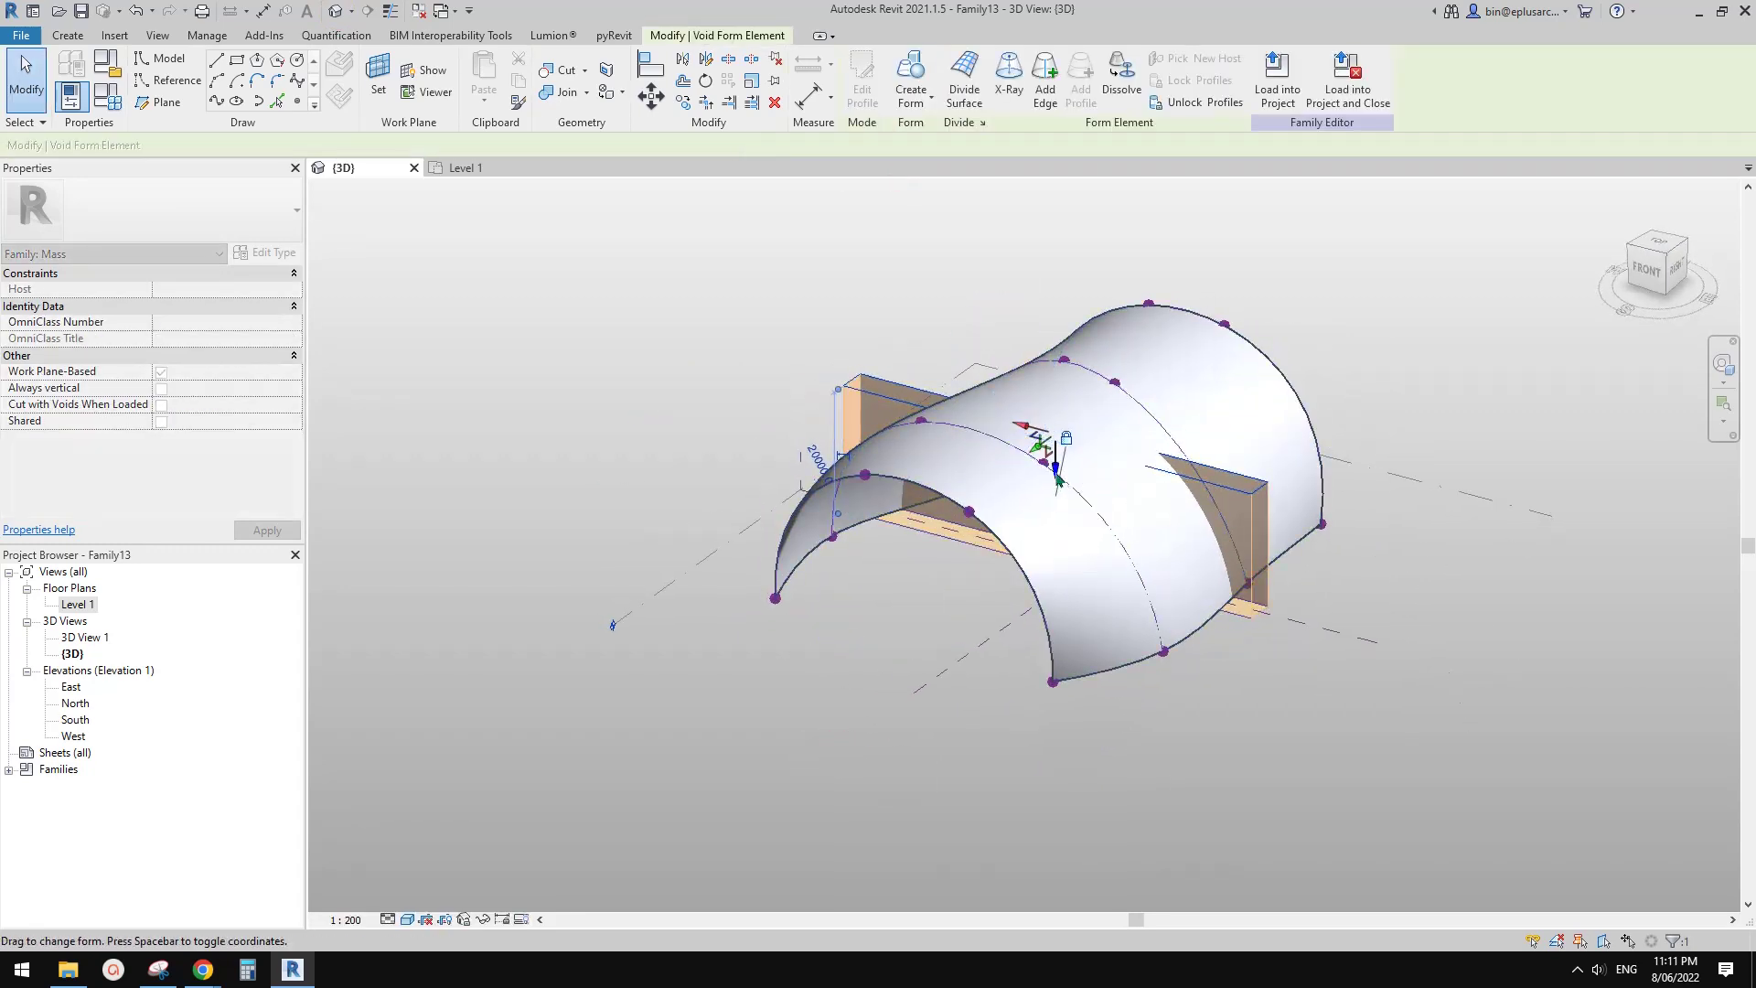
click(1166, 491)
drag(1166, 491, 1248, 407)
shift+middle_drag(1248, 407, 1101, 474)
click(1438, 594)
shift+middle_drag(1437, 595, 1258, 602)
shift+middle_drag(1089, 591, 1223, 476)
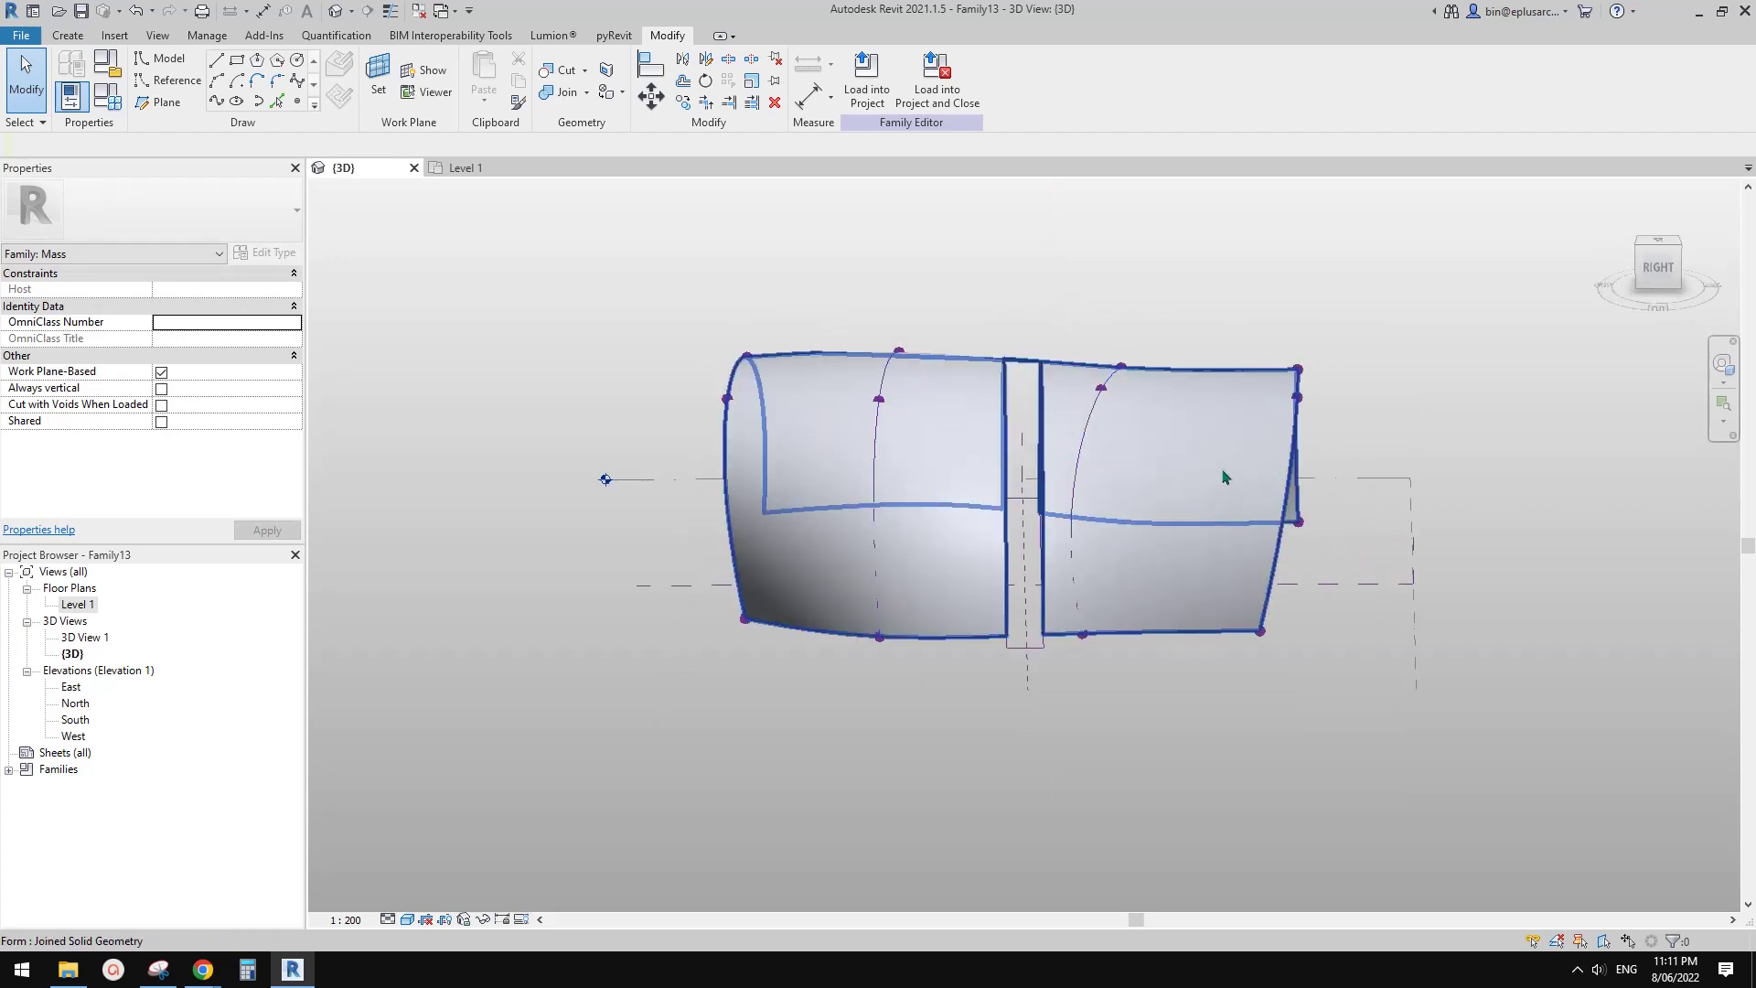
- Select the cut form's surface and divide it with a UV grid
click(1216, 476)
click(1208, 472)
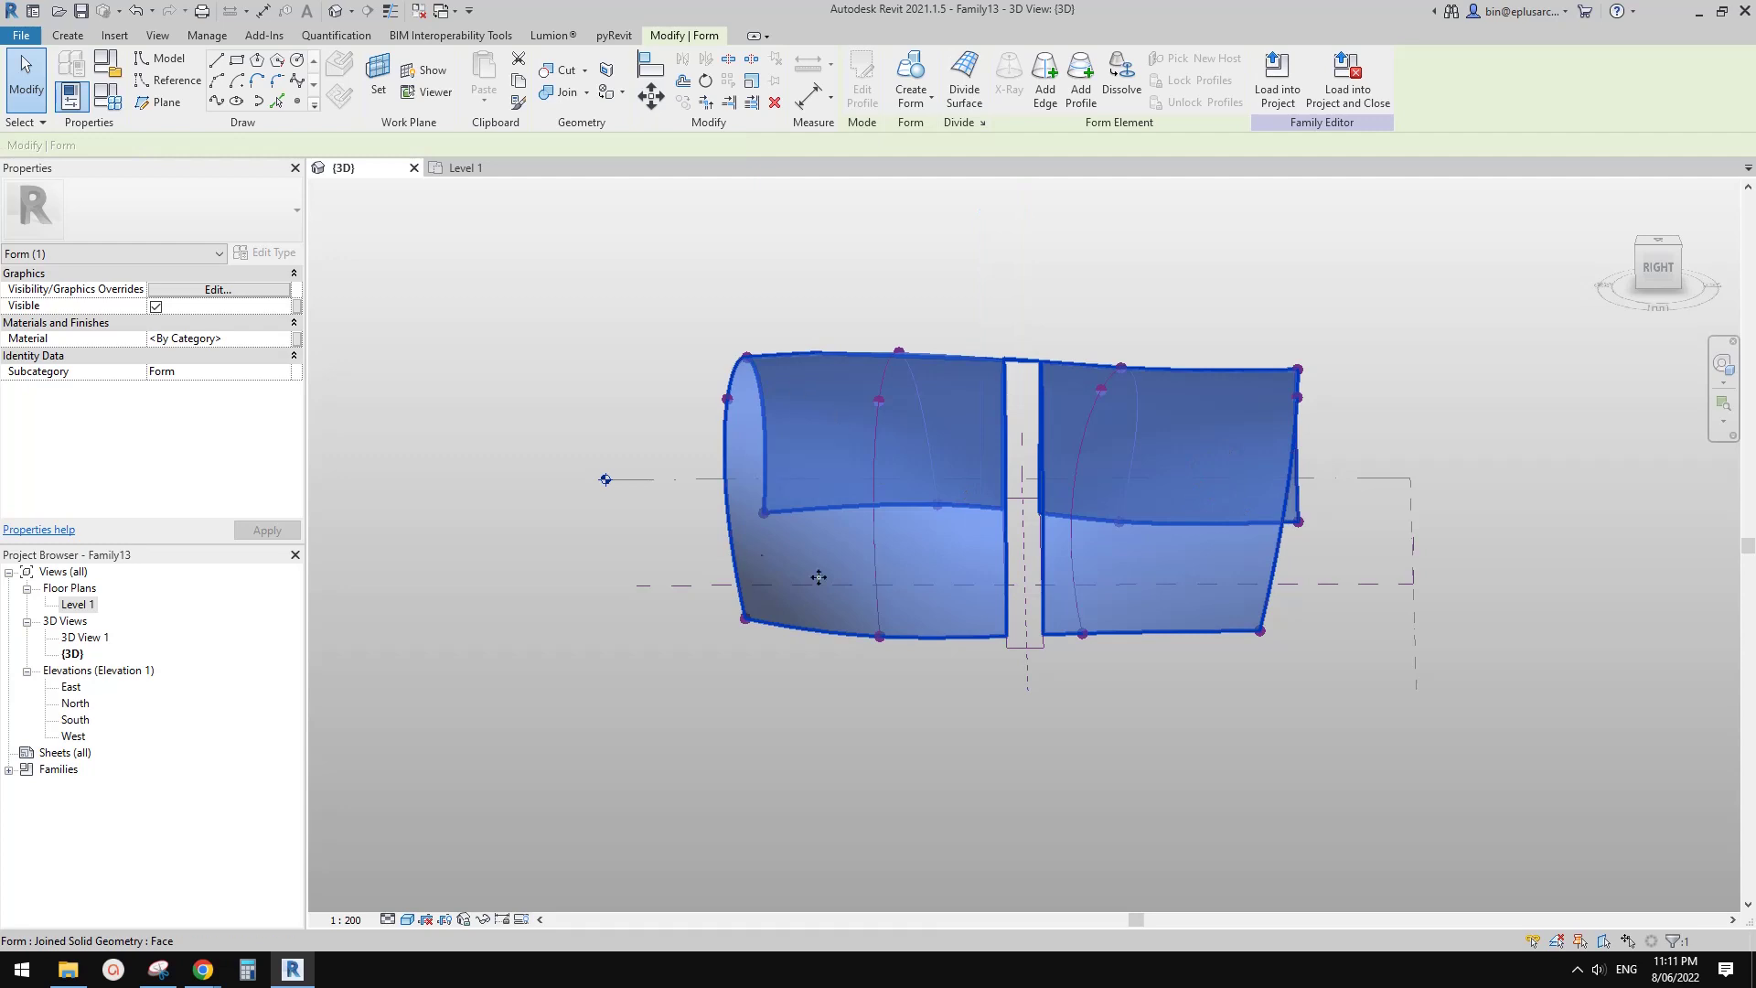
middle_drag(1285, 475, 1274, 502)
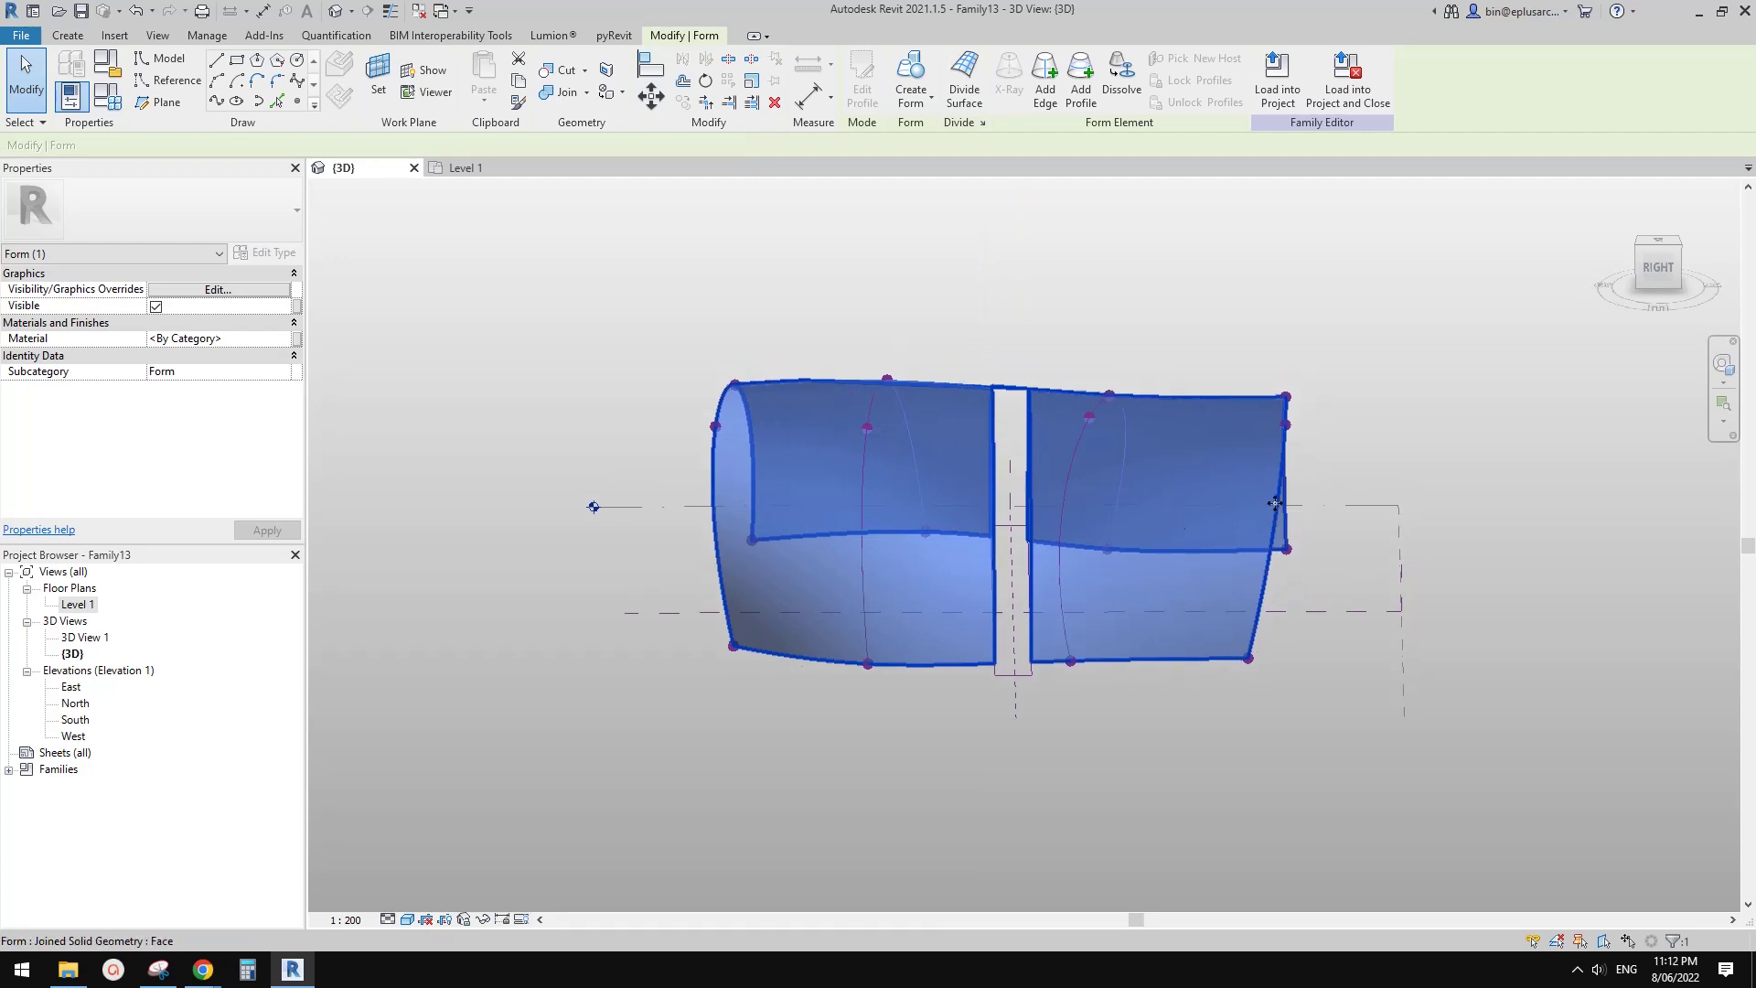
click(972, 85)
shift+middle_drag(1290, 512, 1267, 560)
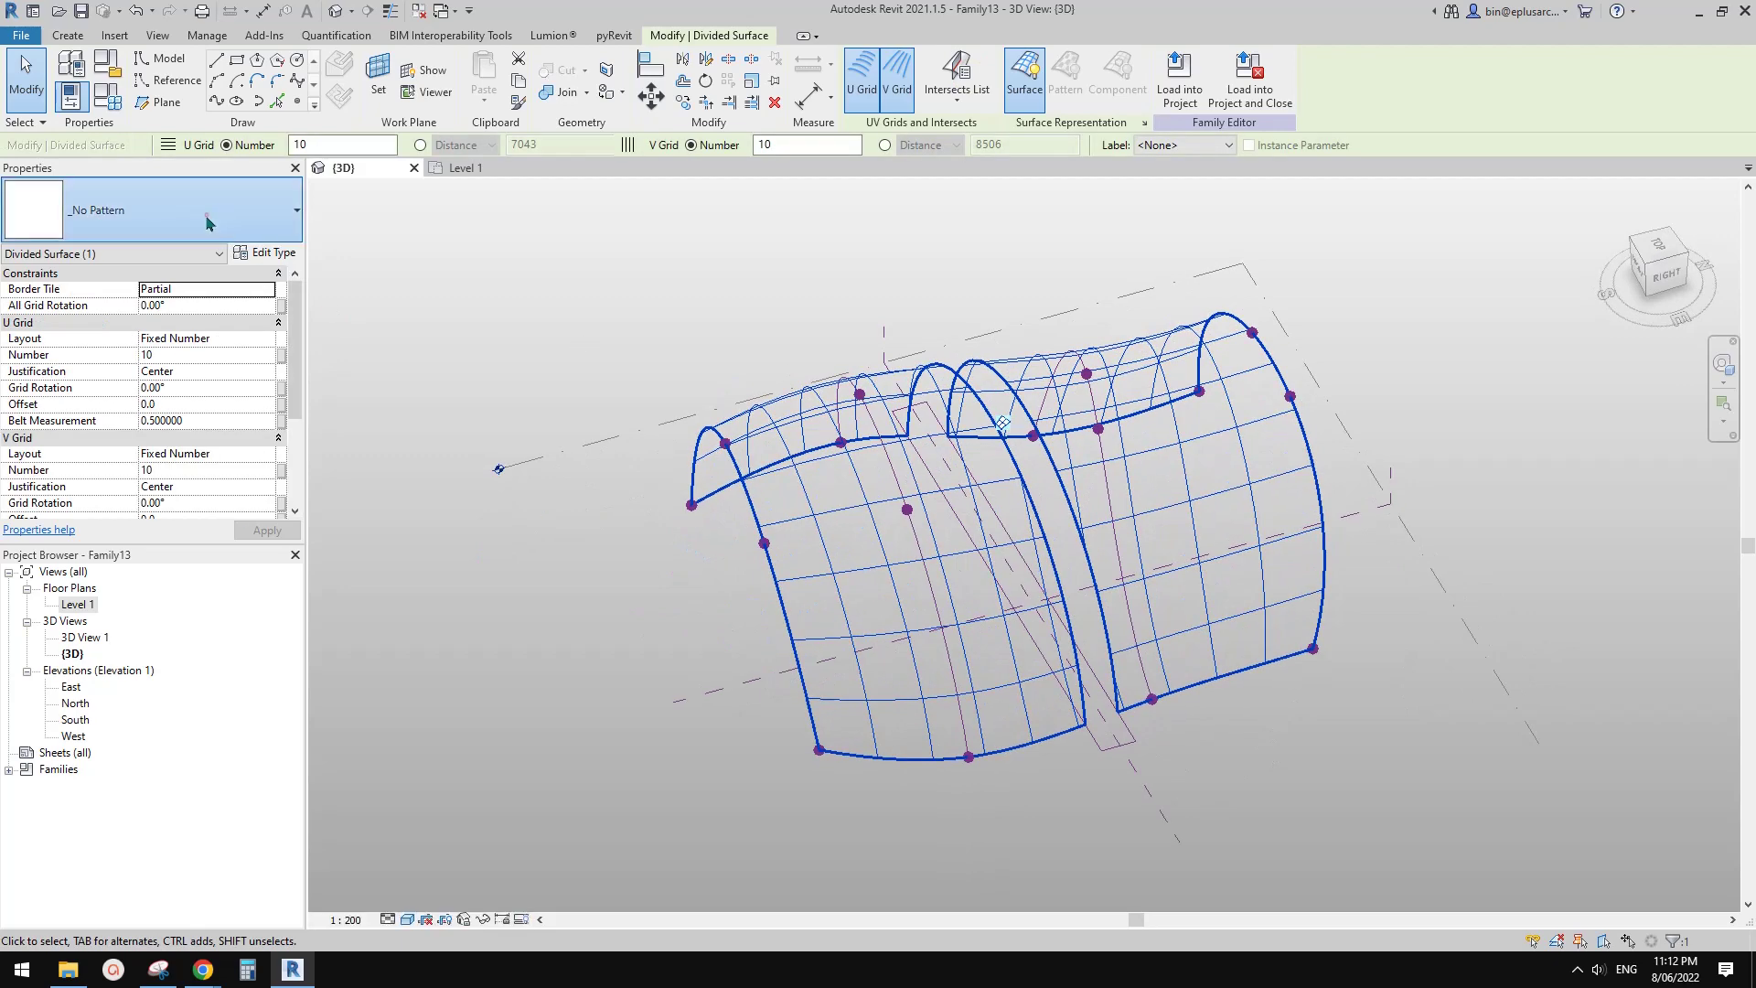
- Apply the Rectangle Checkerboard pattern to the divided surface
click(207, 214)
scroll(153, 454, down, 1)
click(95, 528)
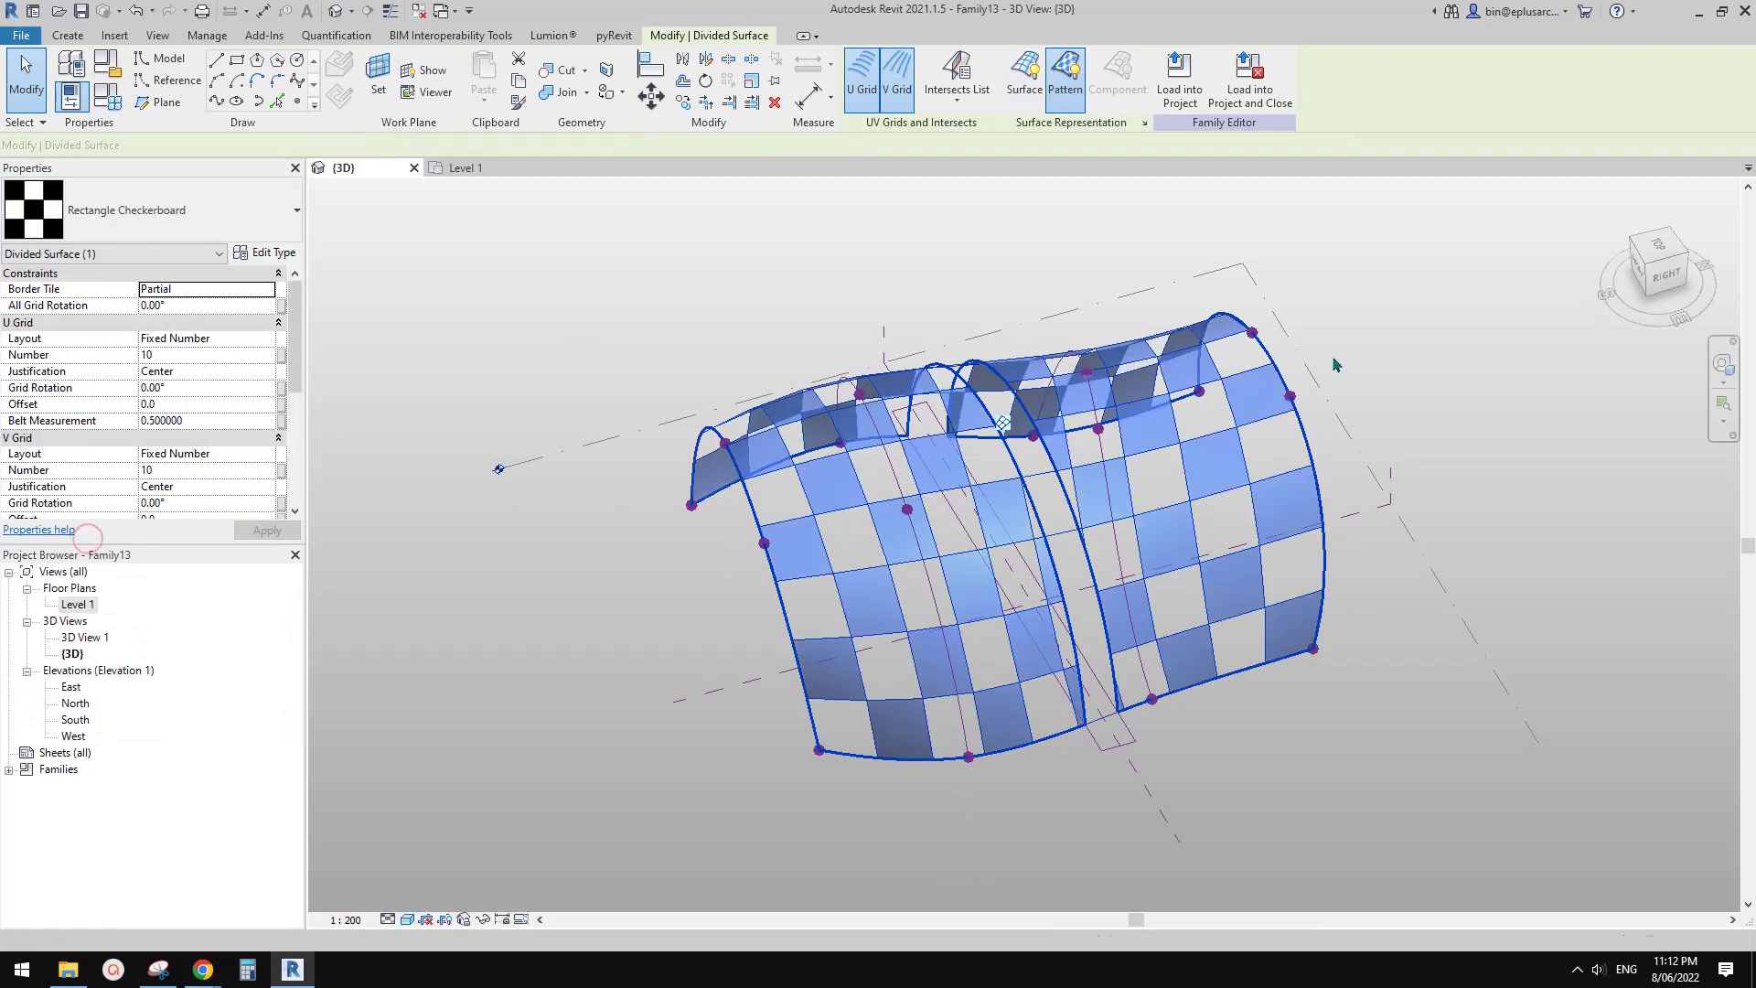
shift+middle_drag(1337, 363, 1361, 409)
click(1511, 390)
mouse_move(1453, 458)
shift+middle_down()
mouse_move(1387, 439)
mouse_move(1443, 430)
shift+middle_up()
- Remove the patterned surface division, the void cut and the reference line rectangle, leaving the original vaulted form
click(1212, 533)
middle_drag(1246, 487, 1252, 517)
key(Delete)
key(Tab)
click(1024, 774)
click(1123, 767)
shift+middle_drag(1137, 697, 1194, 708)
key(Escape)
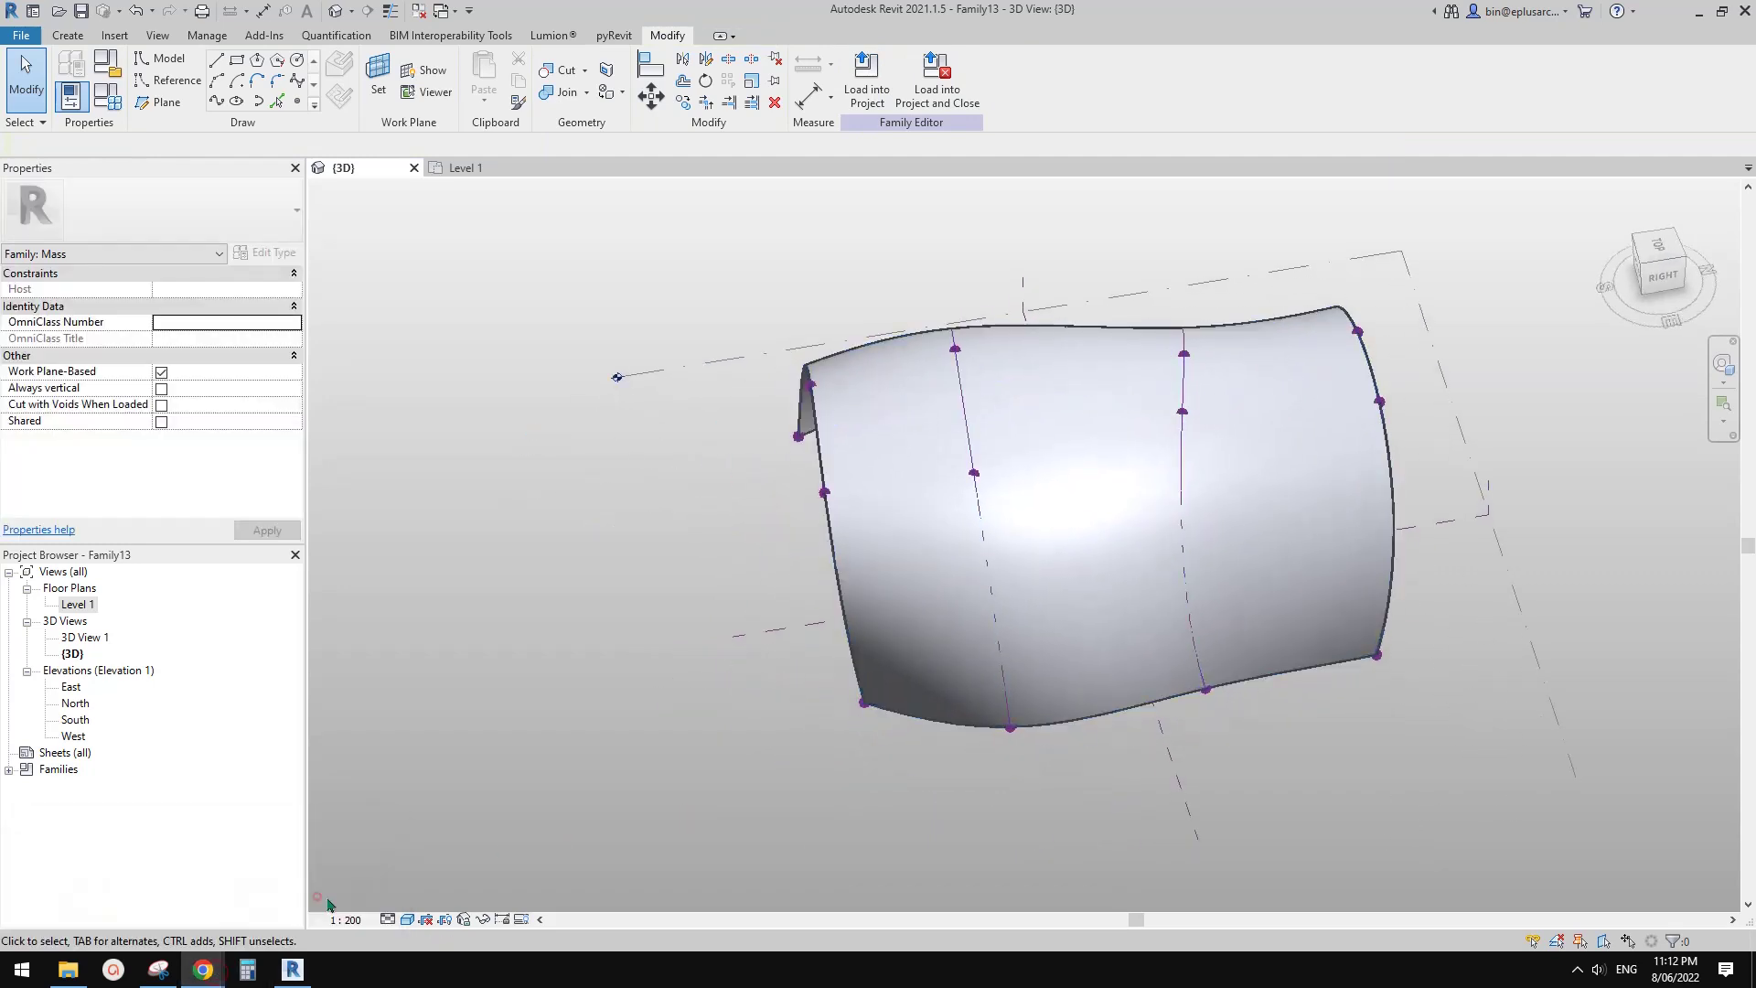
- Check the three-pattern reference picture in the request document and return to the mass family in Revit
mouse_move(203, 969)
click(140, 907)
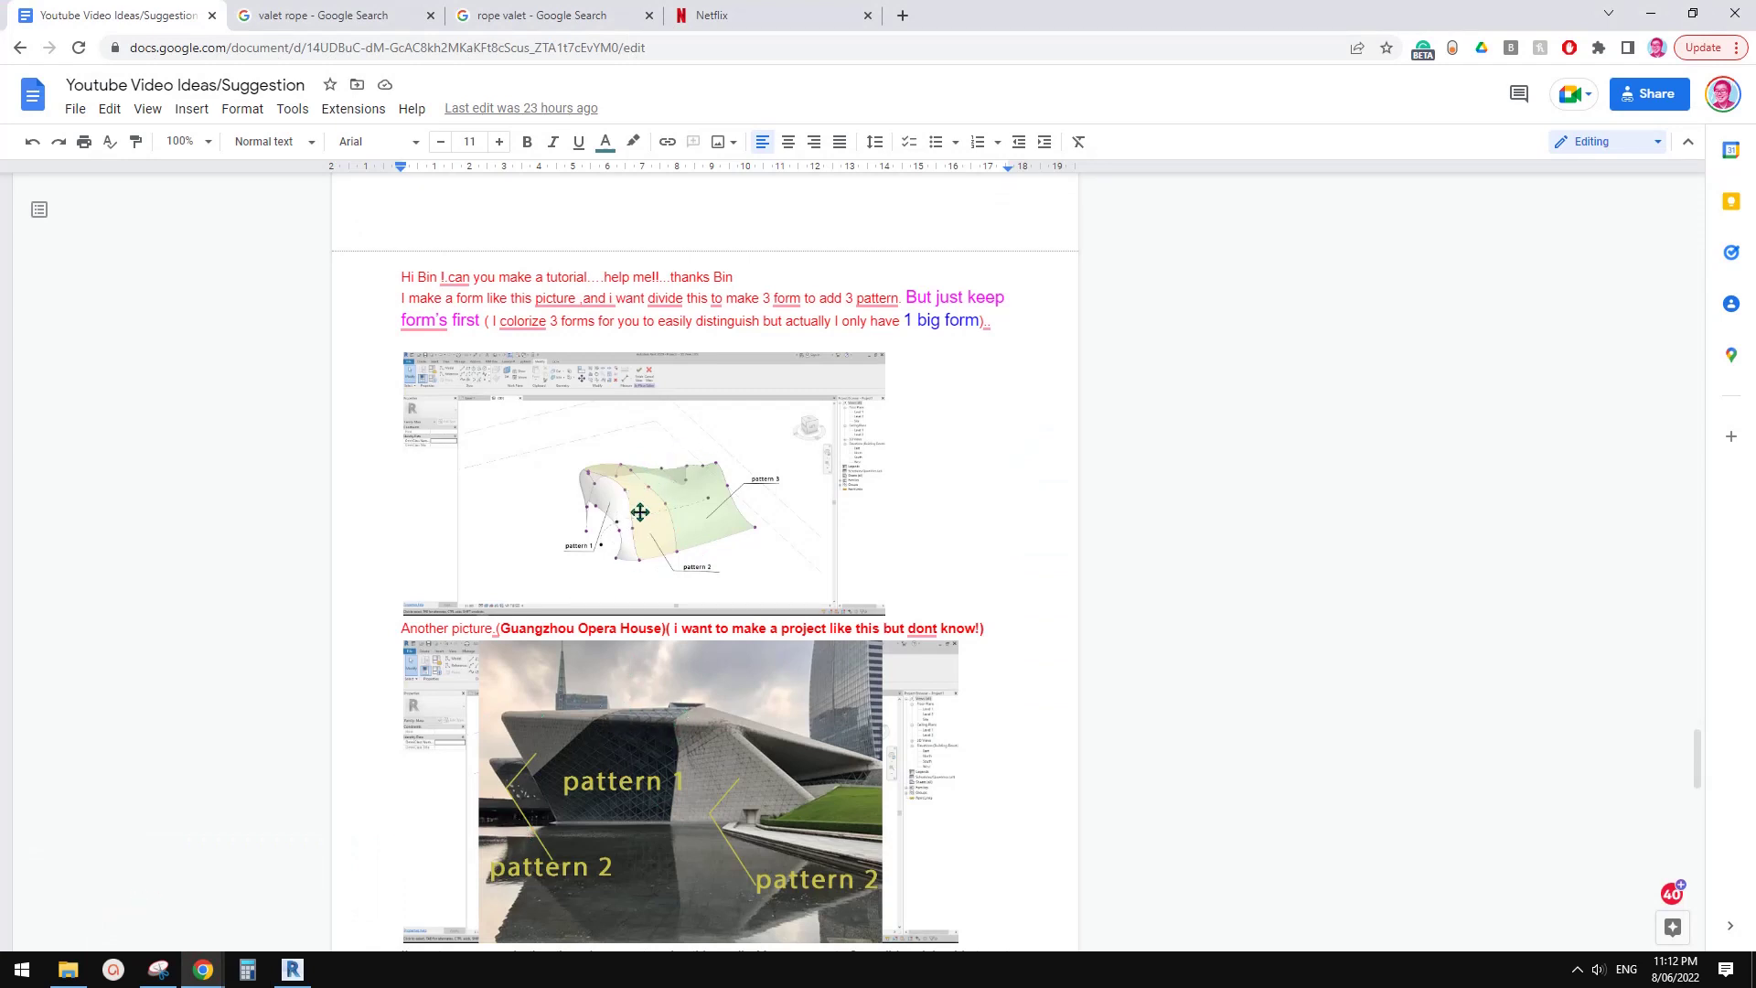
click(298, 976)
middle_drag(992, 586, 1066, 595)
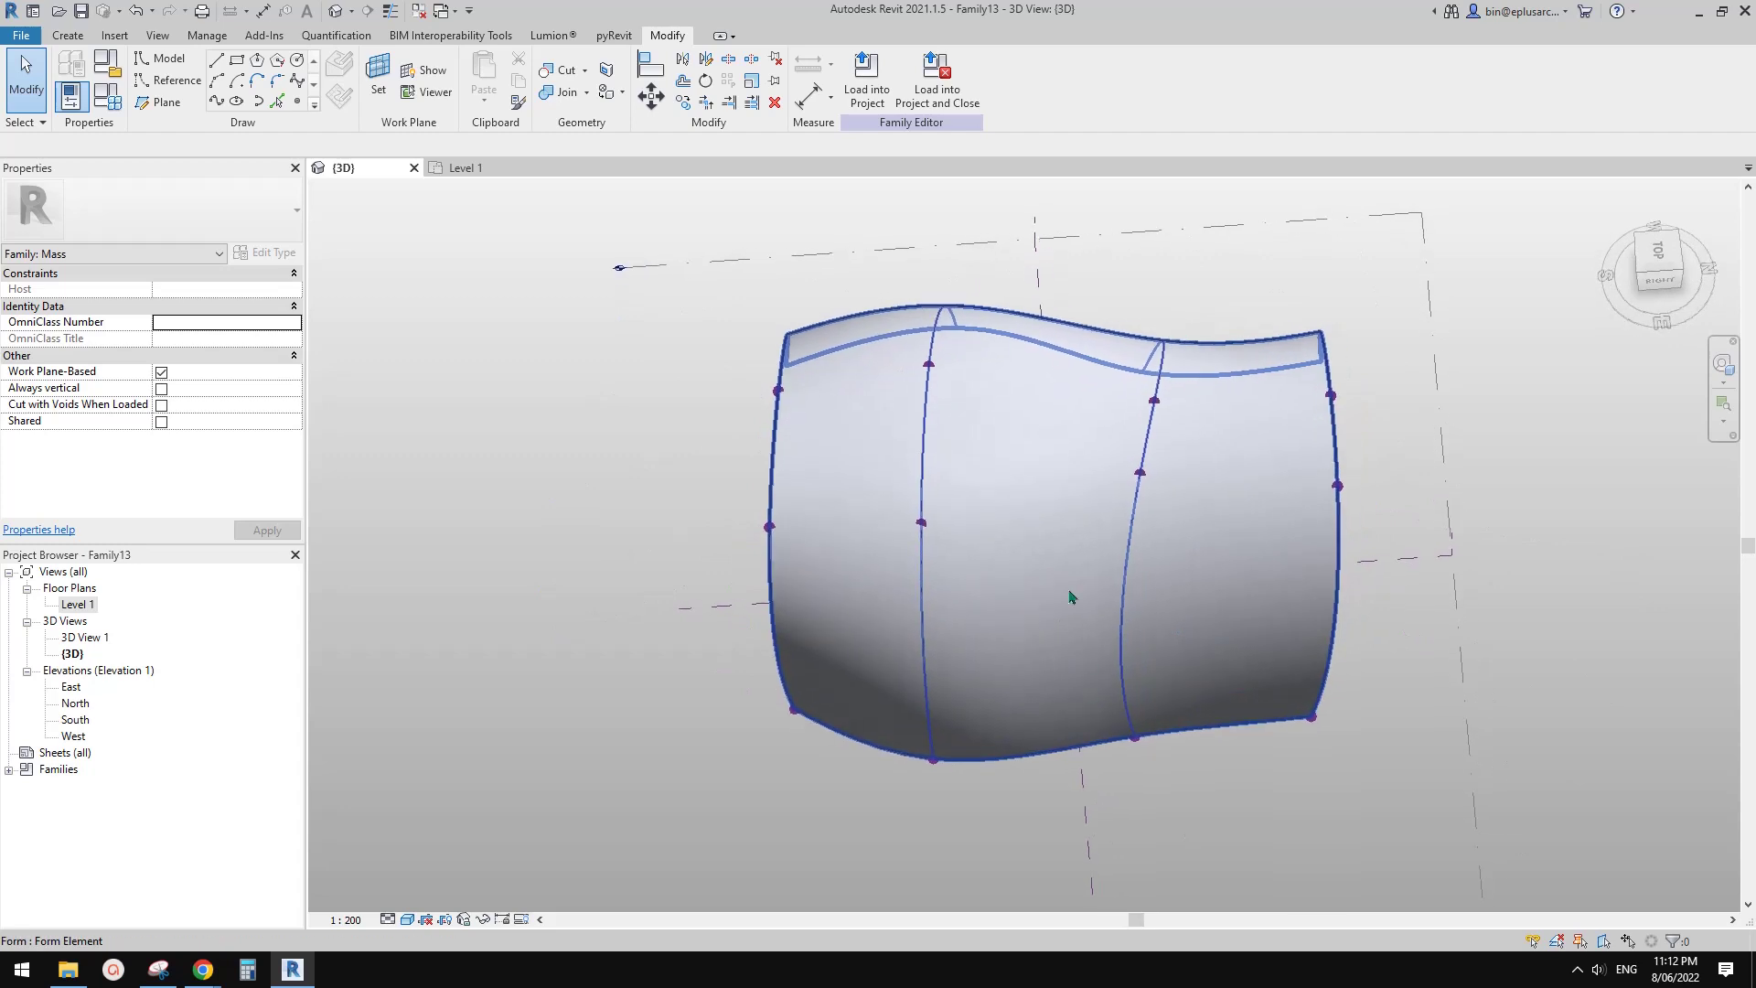
click(1116, 411)
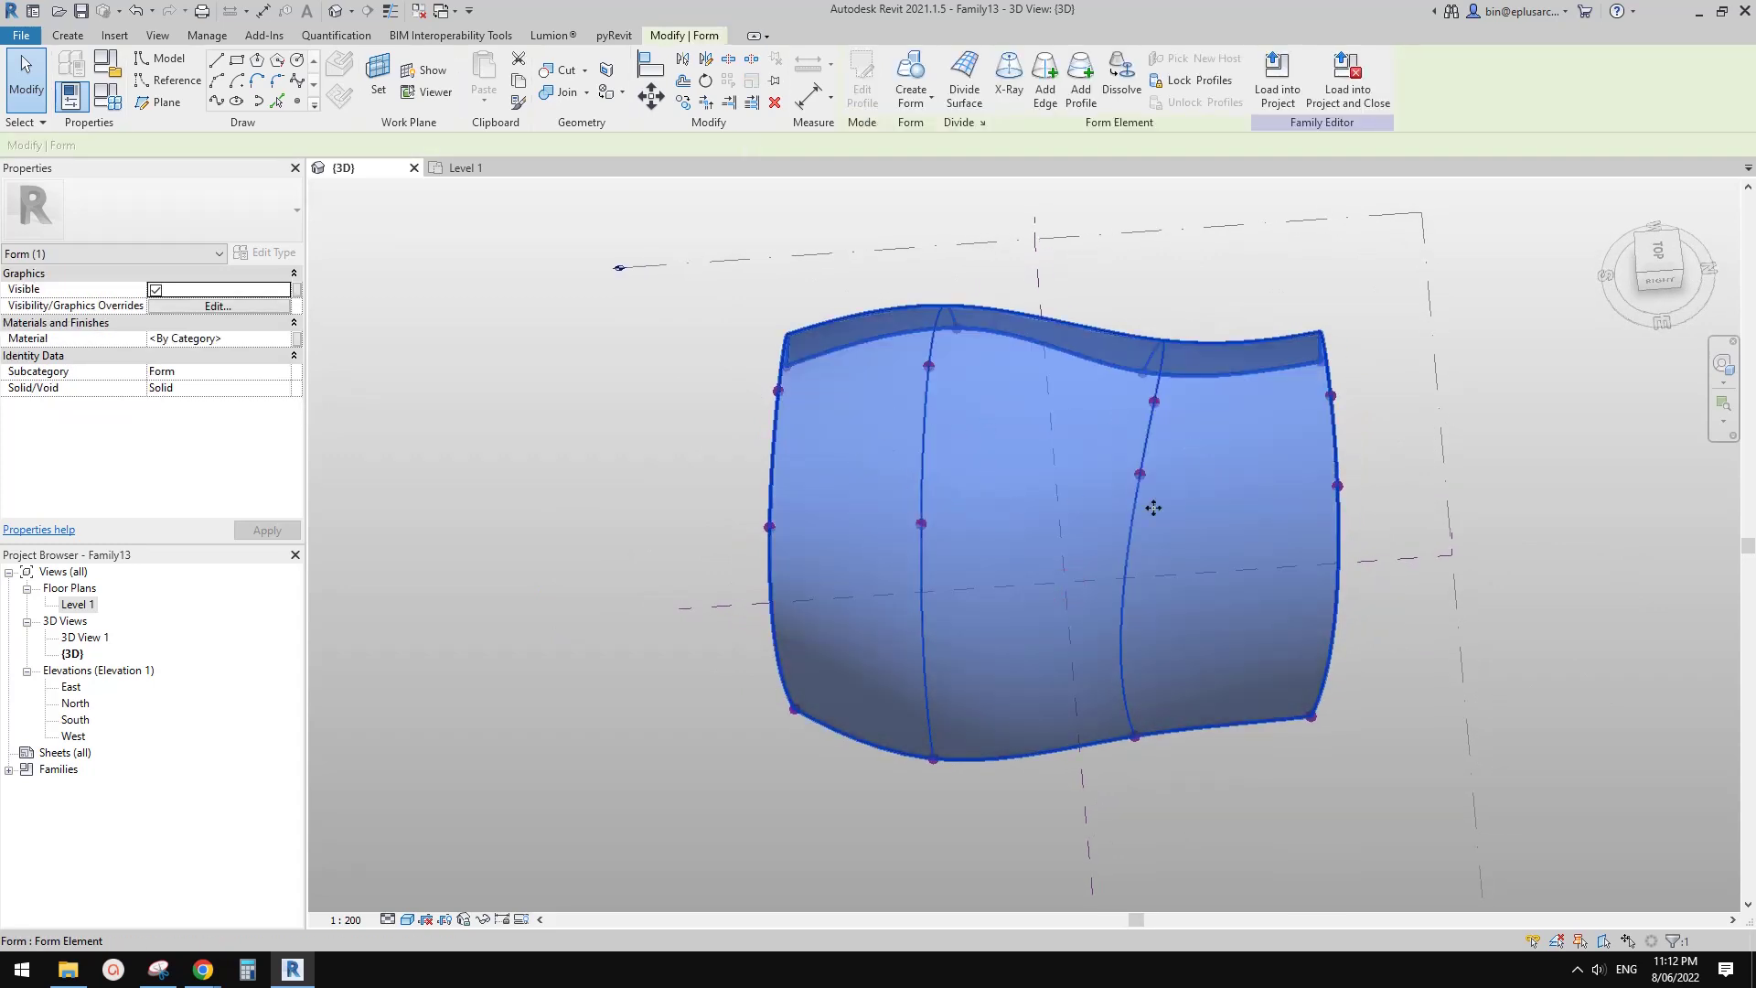
shift+middle_drag(1042, 563, 1048, 591)
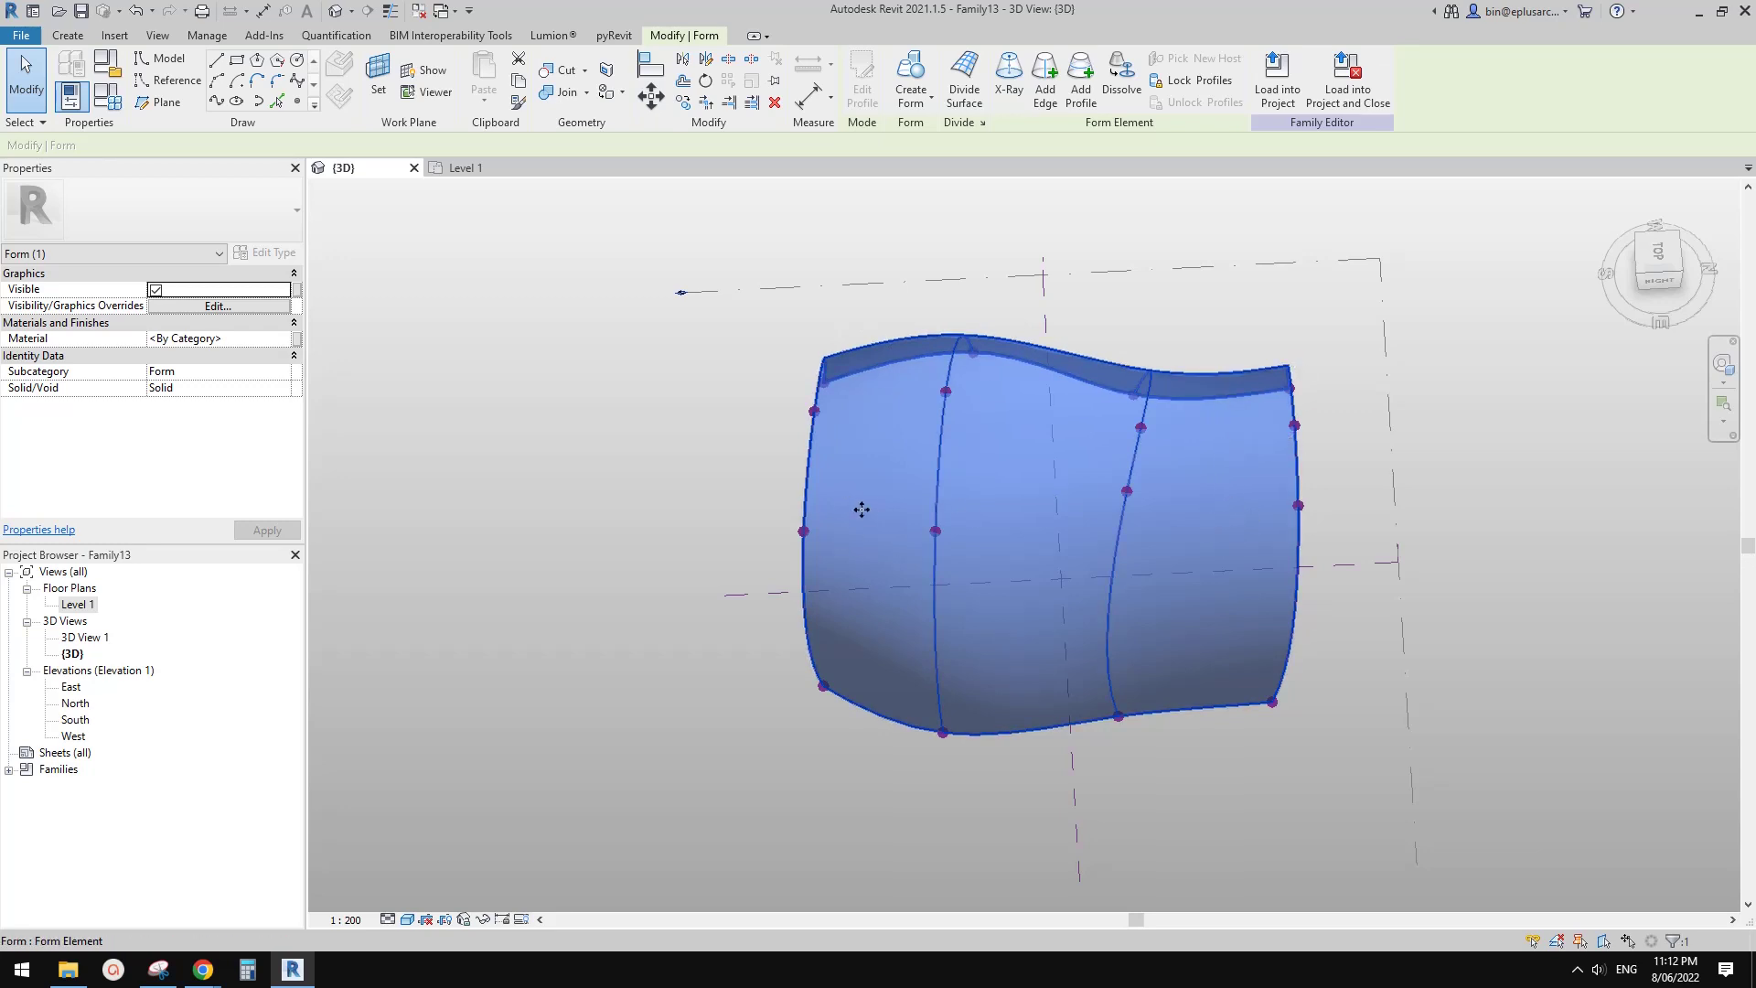
middle_drag(1336, 539, 1330, 531)
click(1325, 564)
mouse_move(1151, 548)
shift+middle_down()
mouse_move(1336, 404)
mouse_move(1131, 551)
shift+middle_up()
- In the Level 1 floor plan, copy the end arch reference line a short distance outward beyond the vaulted form
double_click(76, 604)
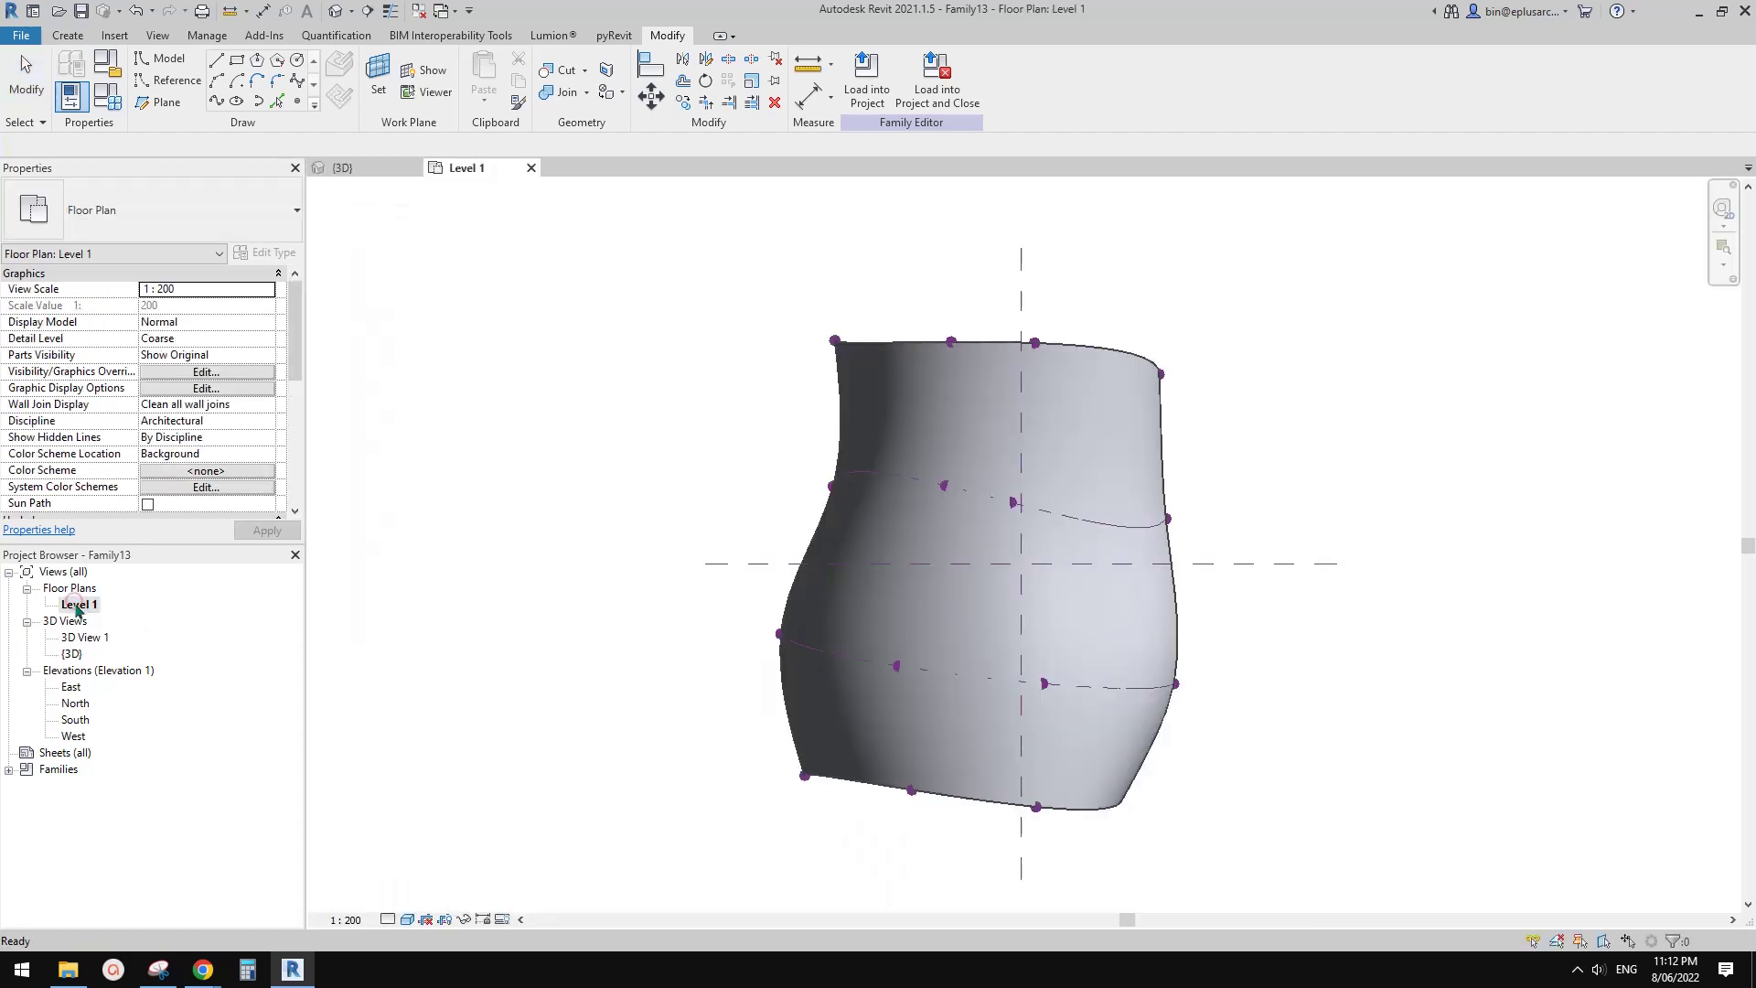
key(Tab)
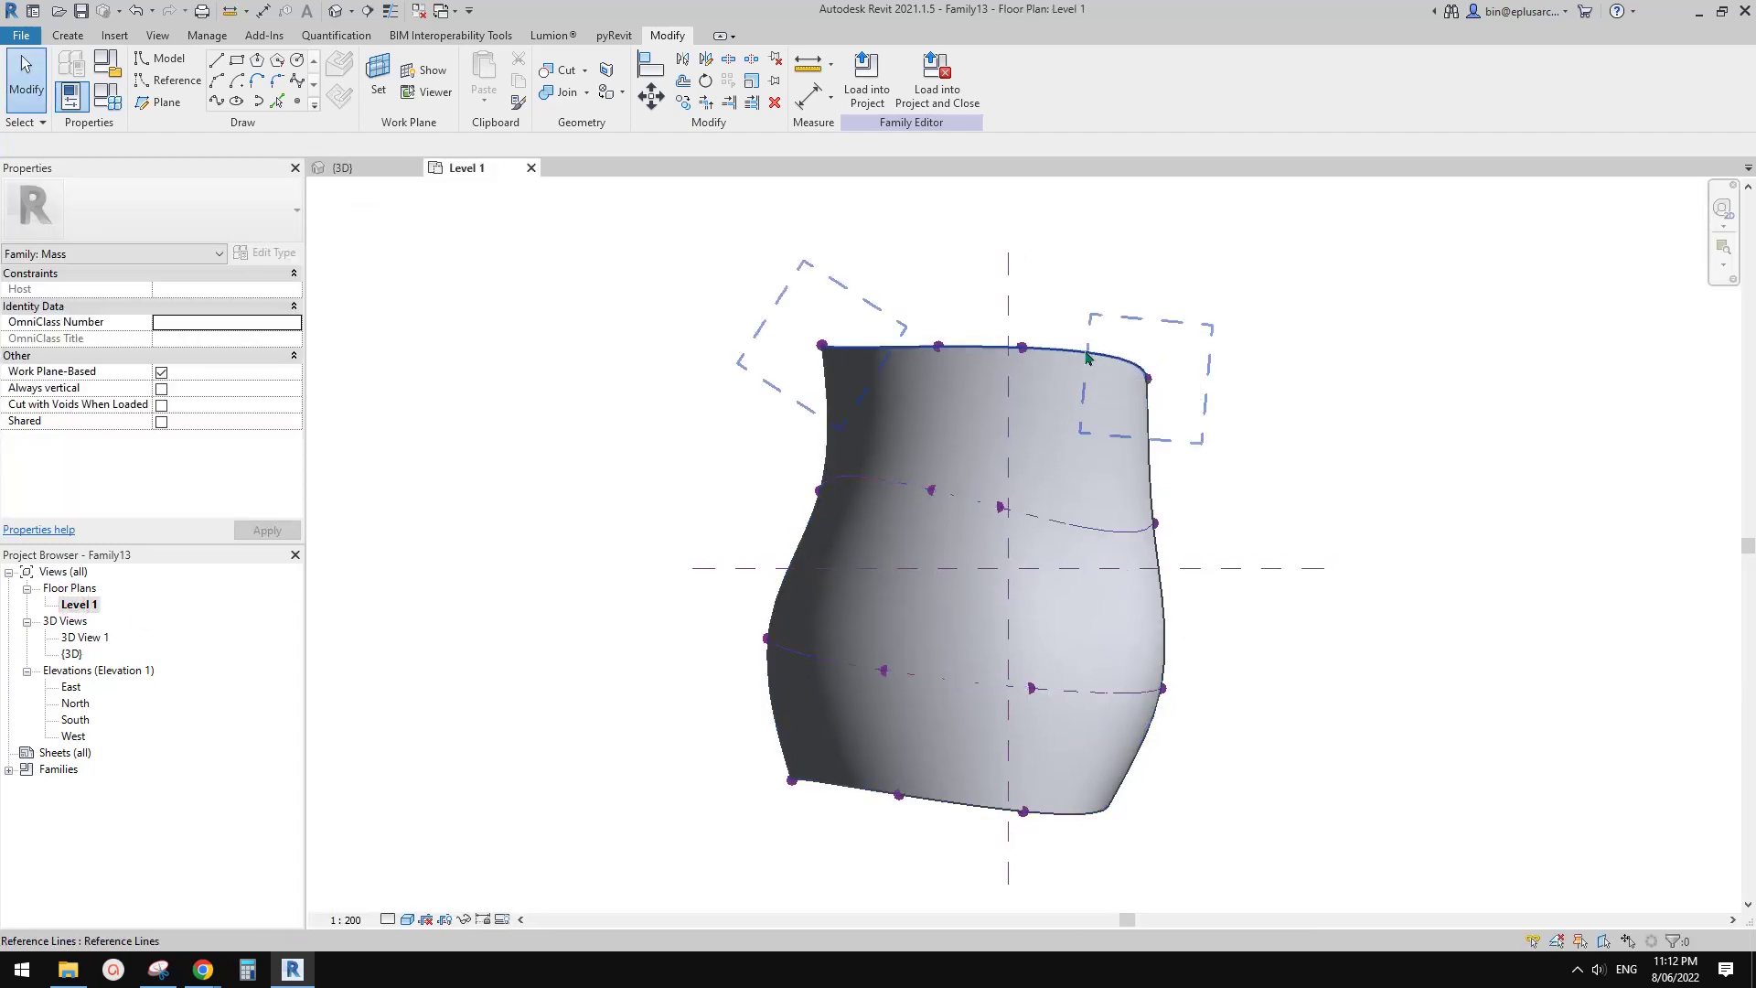
click(1087, 357)
middle_drag(1026, 408, 1016, 509)
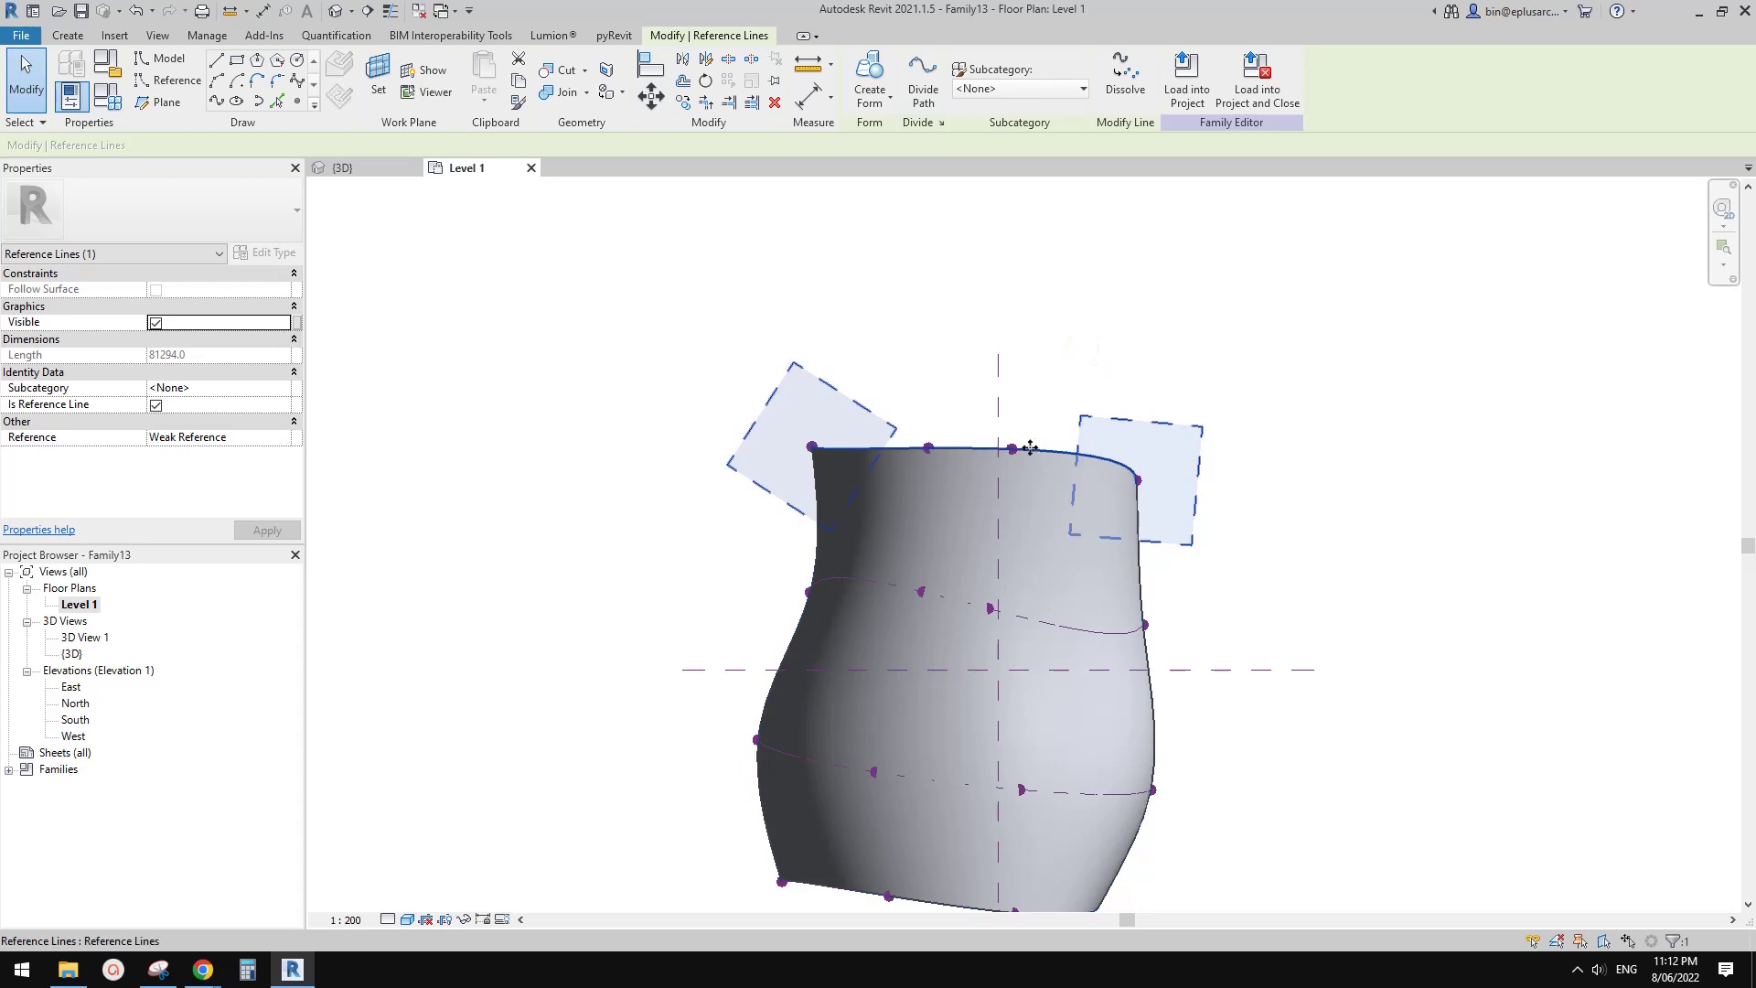
ctrl+drag(1056, 447, 1057, 426)
click(1056, 408)
click(1226, 482)
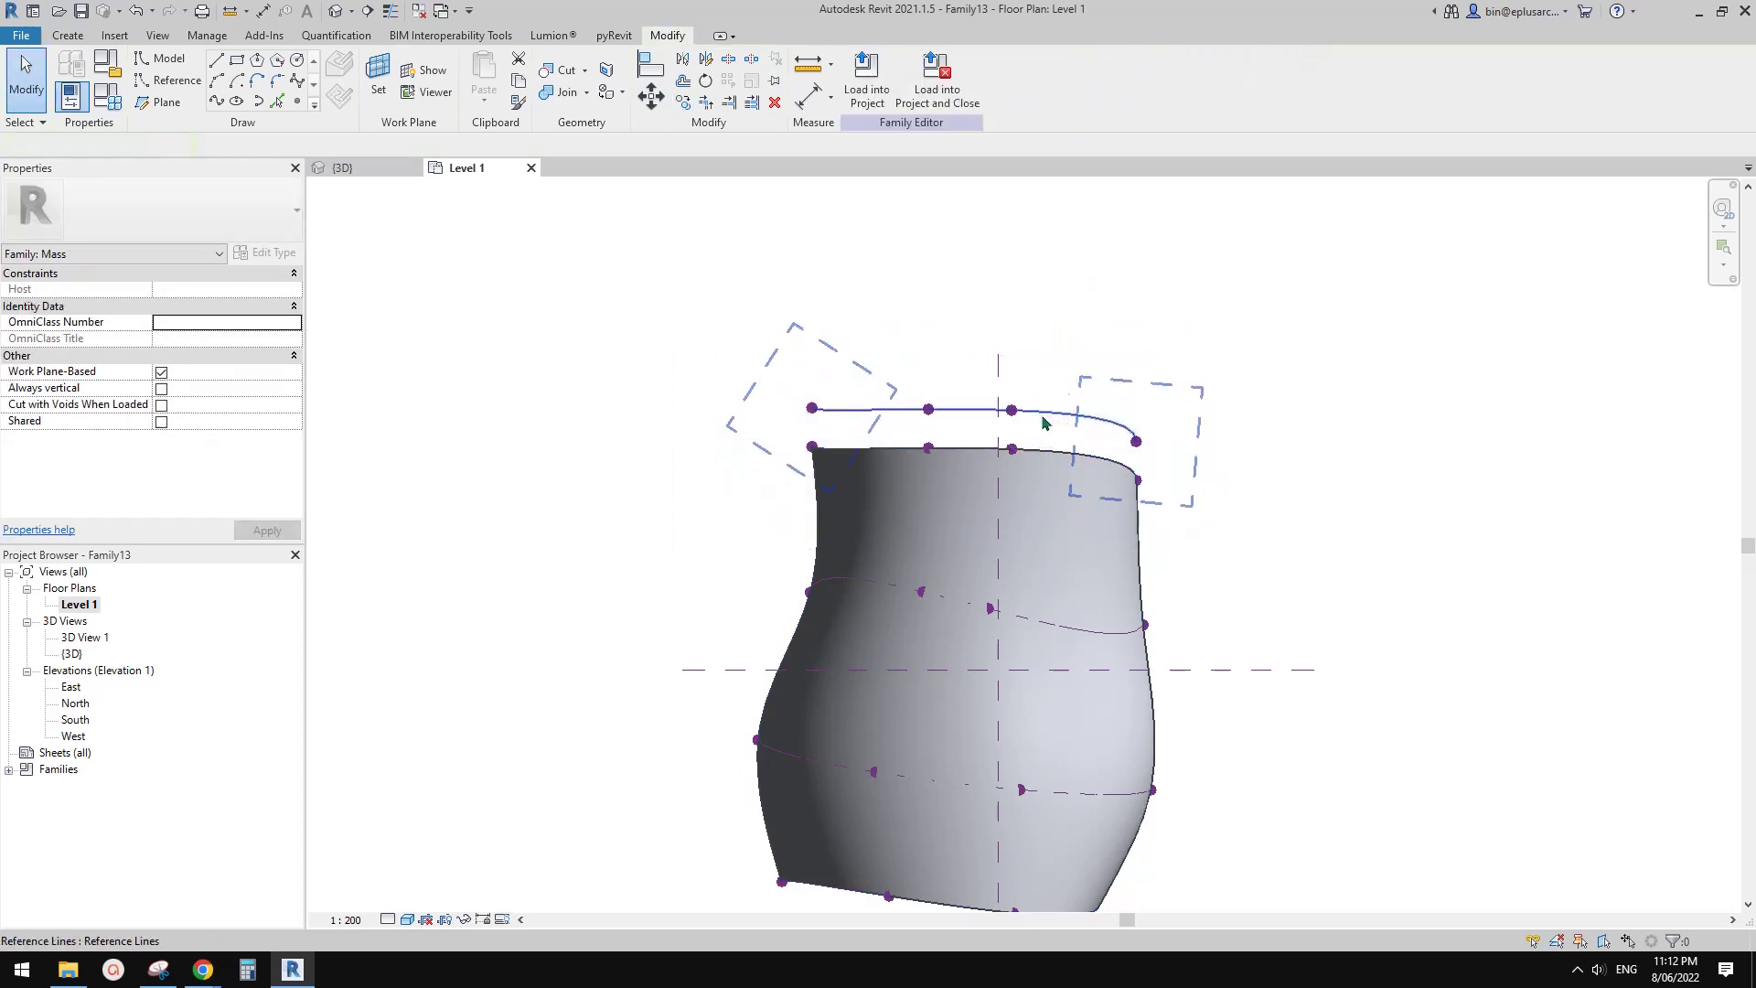
scroll(1030, 447, down, 1)
middle_drag(994, 591, 980, 636)
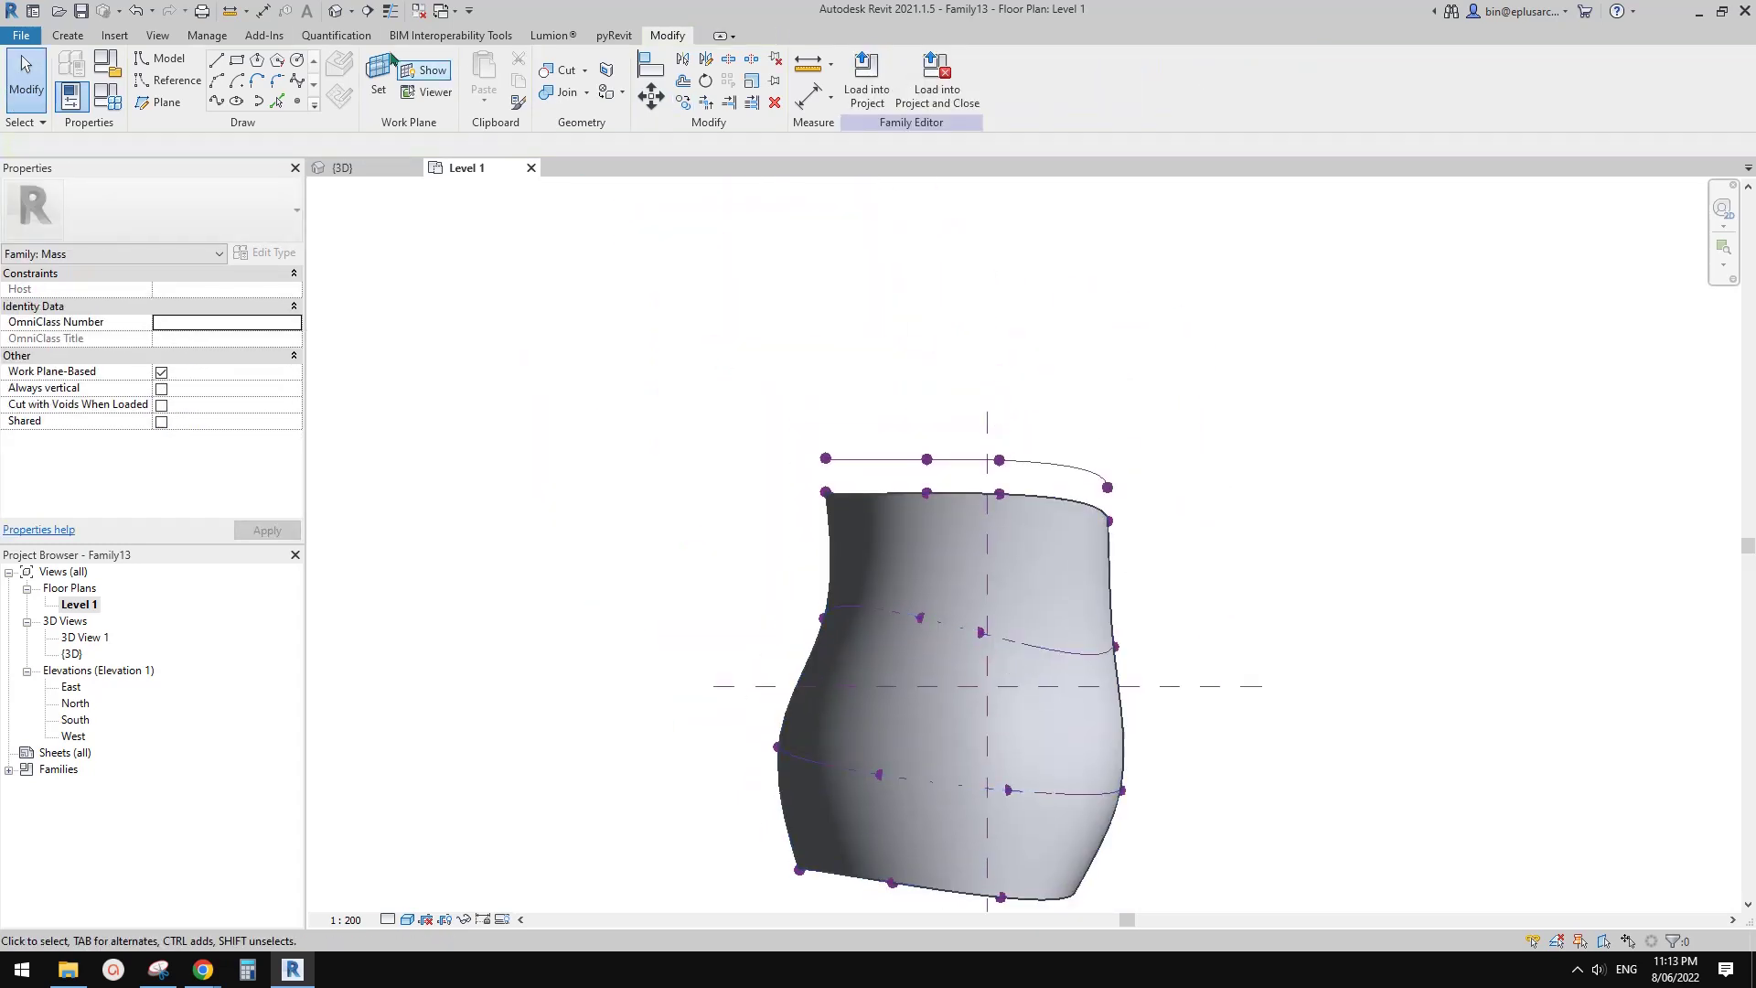
- In the 3D view, join the two base points of the copied arch with a straight reference line
click(338, 15)
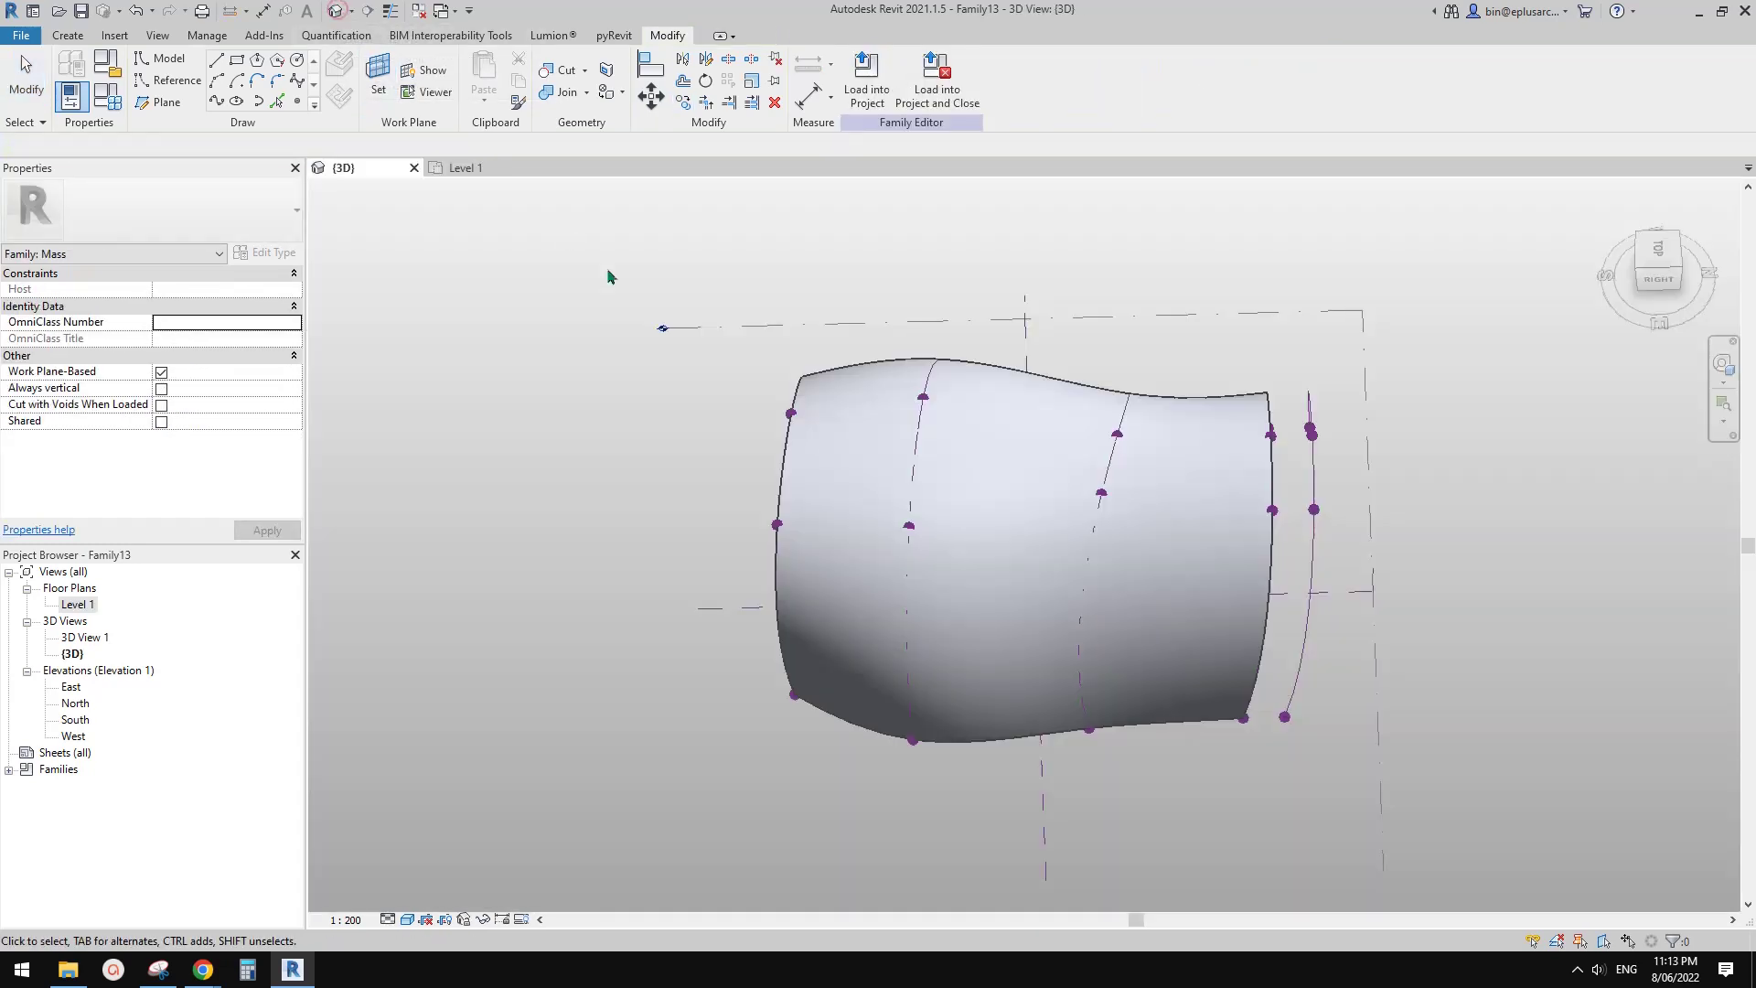
click(1306, 551)
shift+middle_drag(1306, 551, 1216, 620)
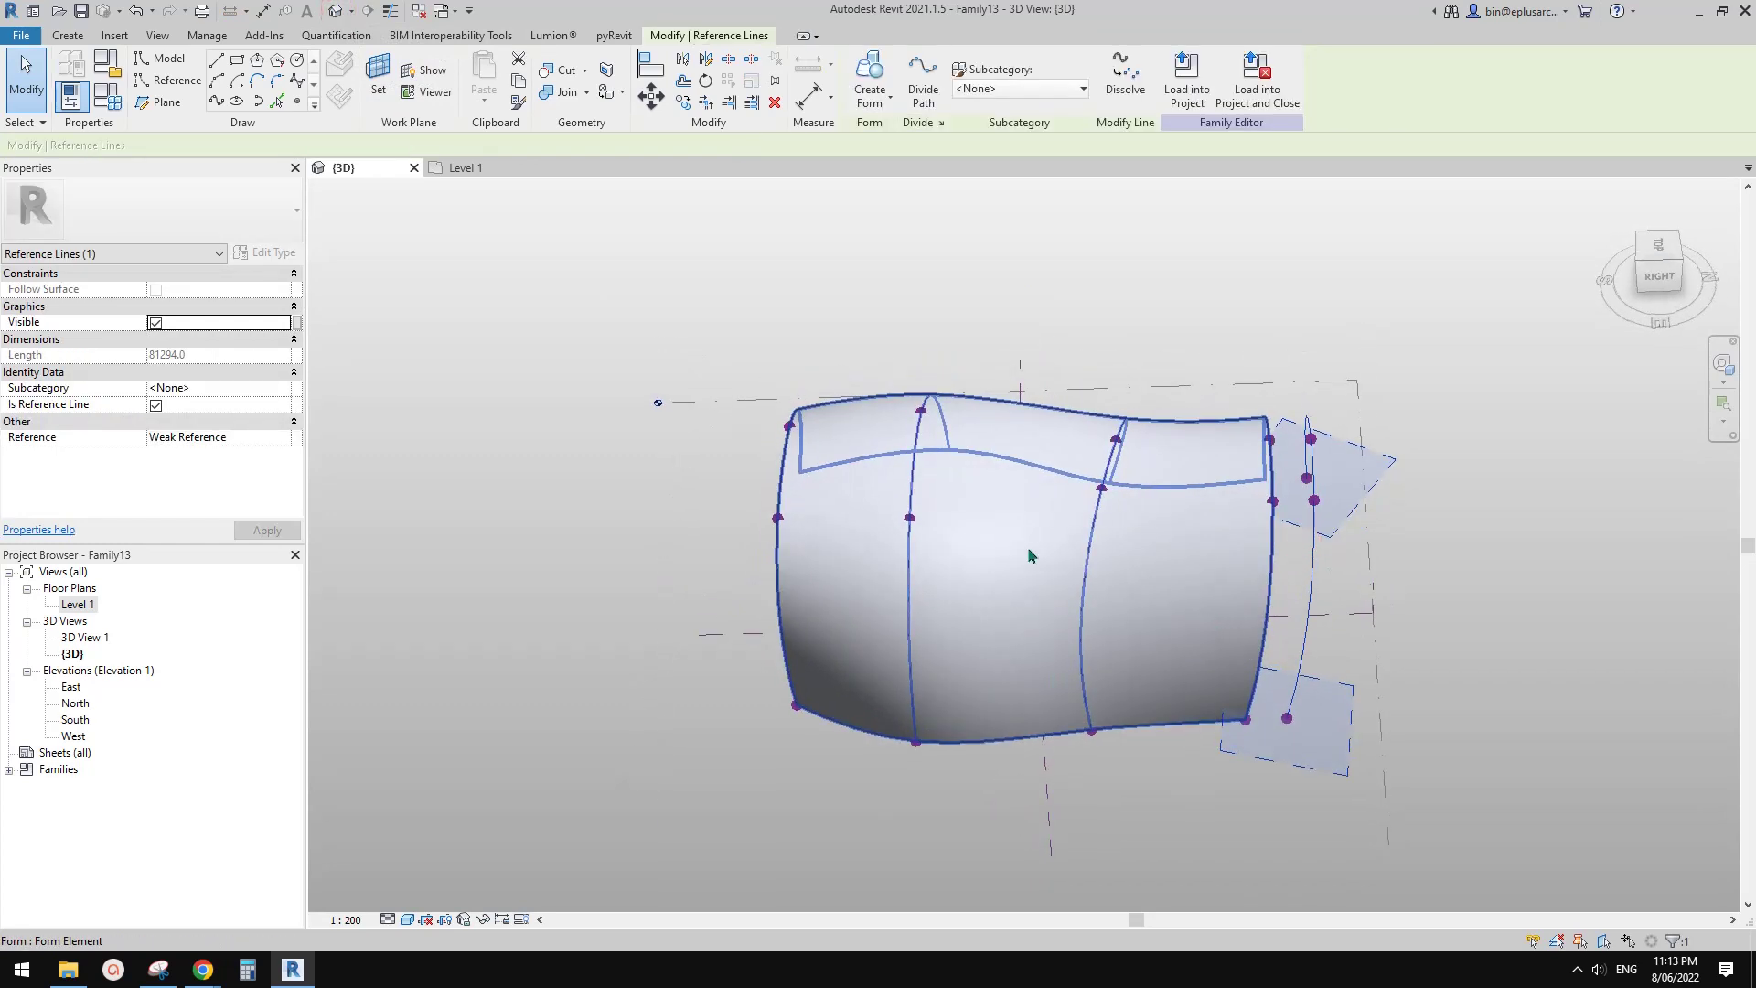
shift+middle_drag(1257, 539, 1160, 420)
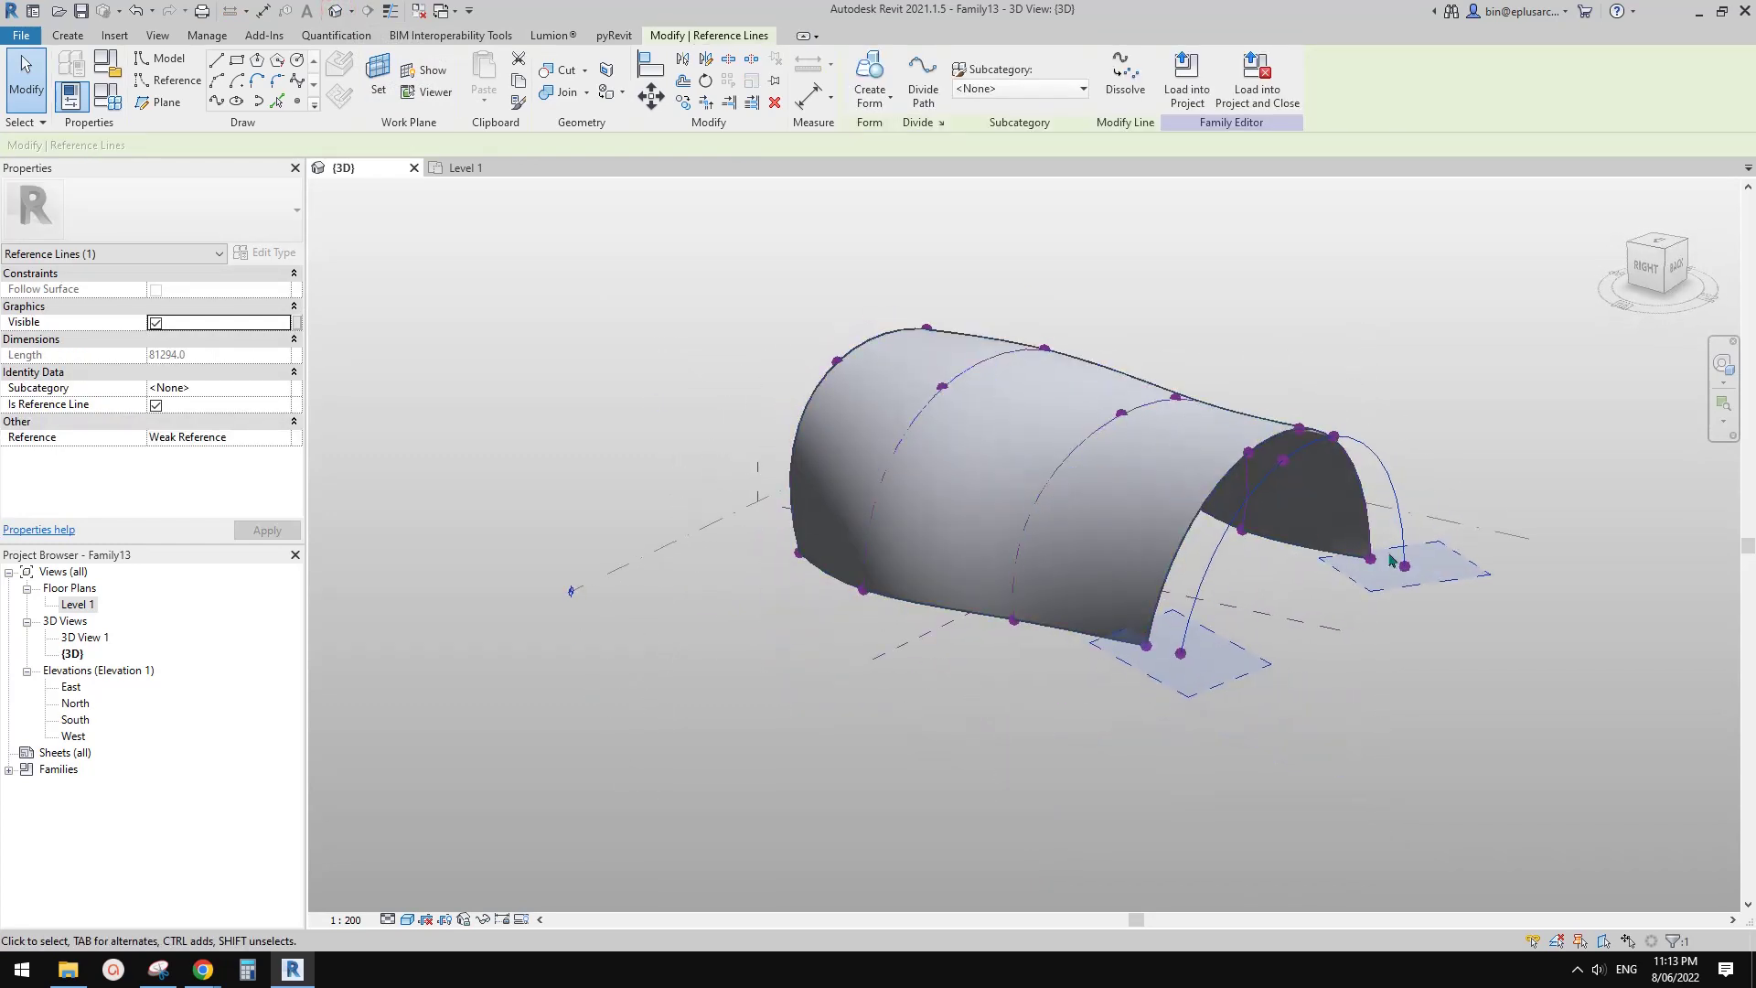
click(1427, 585)
click(1404, 567)
ctrl+click(1179, 653)
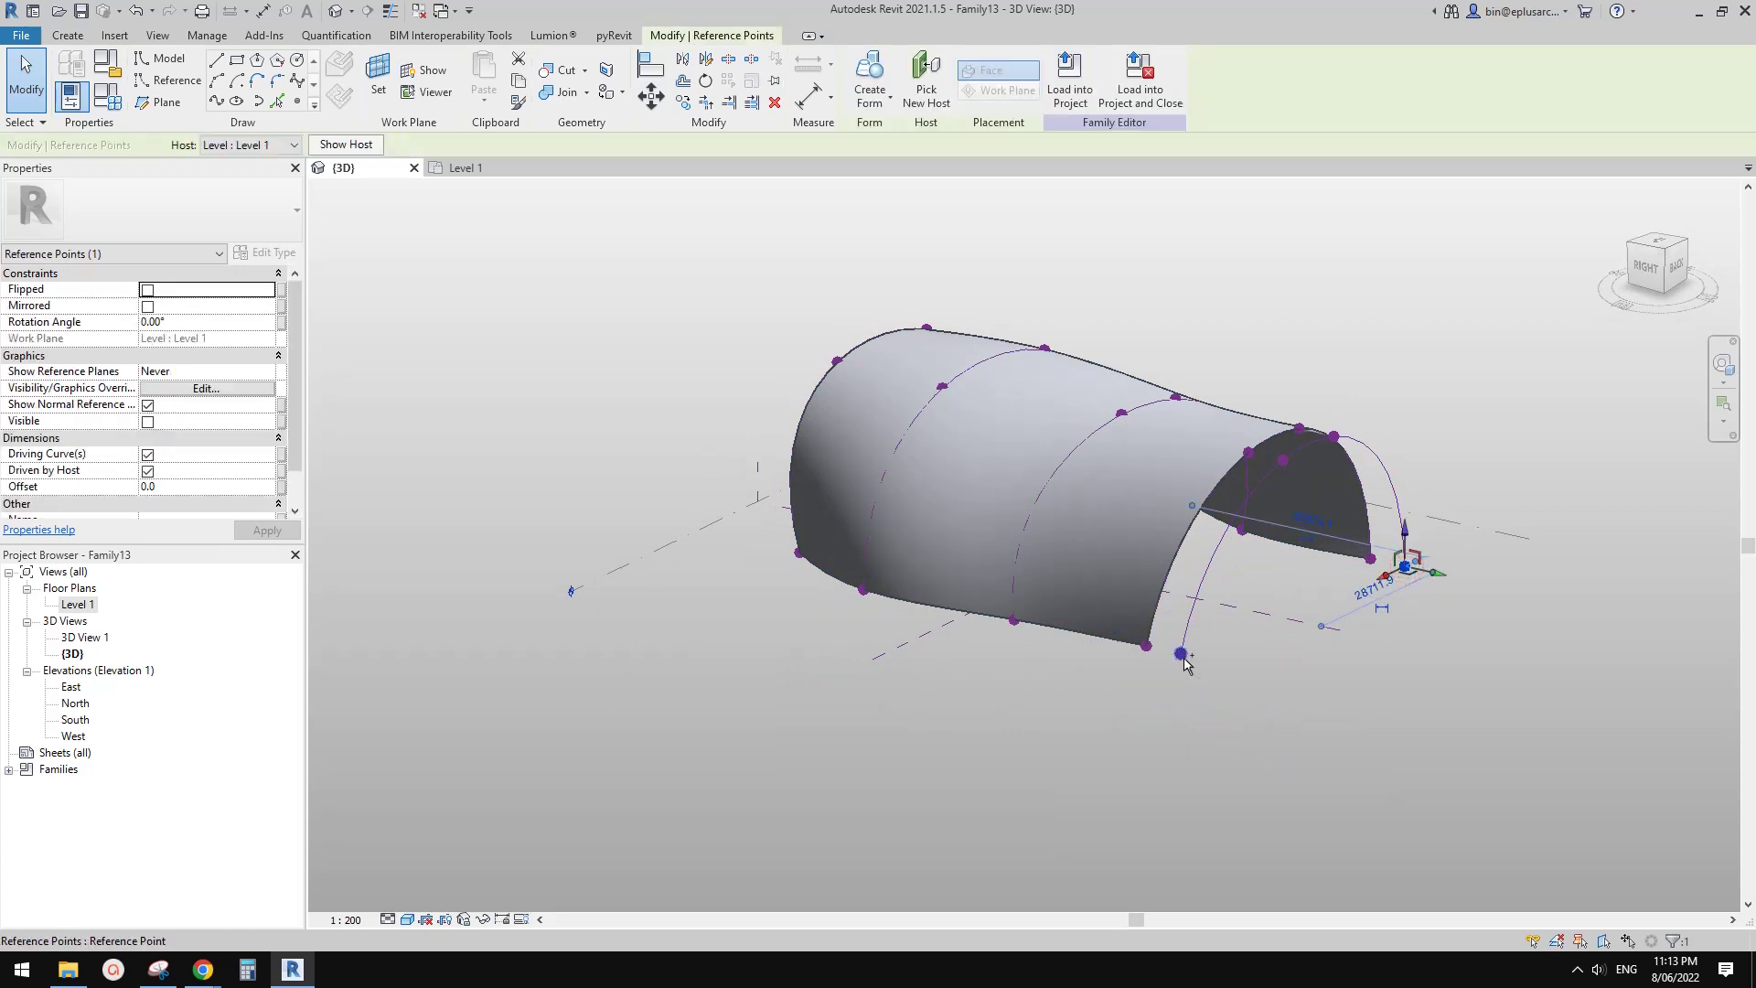
click(217, 102)
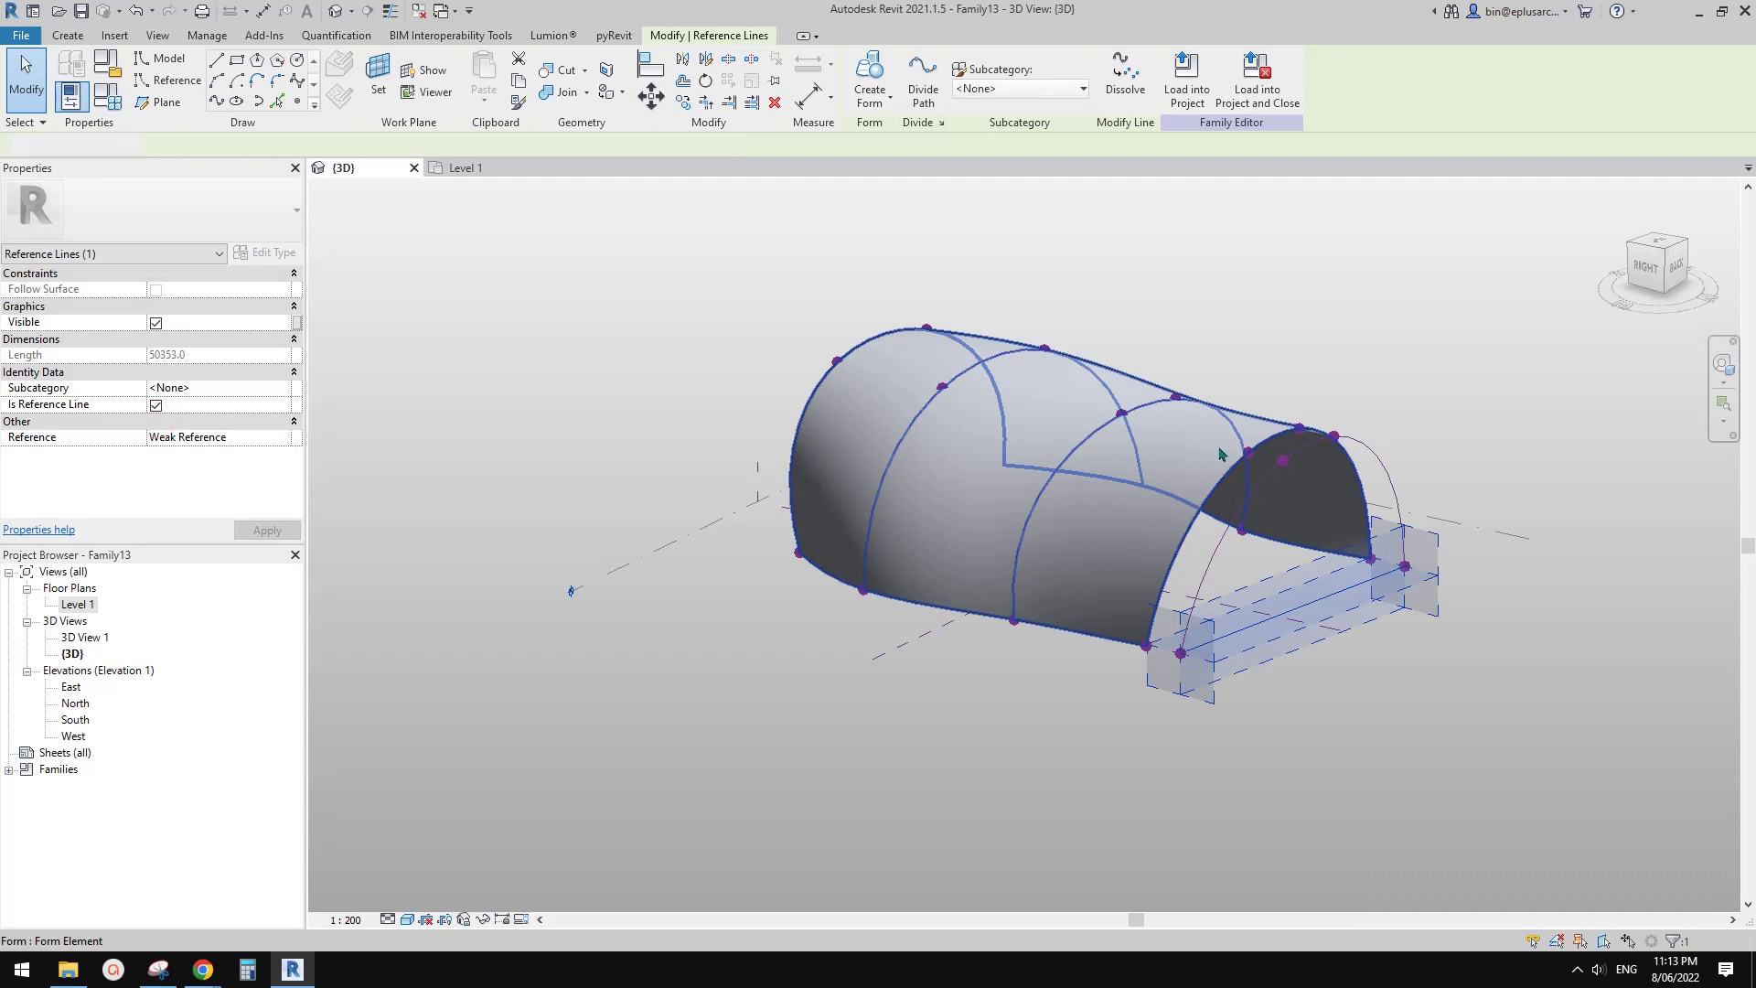
key(Escape)
- Join the two base points of the inner arch near the opposite end with a straight line and make it a reference line
mouse_move(1275, 499)
shift+middle_down()
mouse_move(1376, 538)
mouse_move(1285, 535)
mouse_move(1317, 498)
mouse_move(1294, 492)
shift+middle_up()
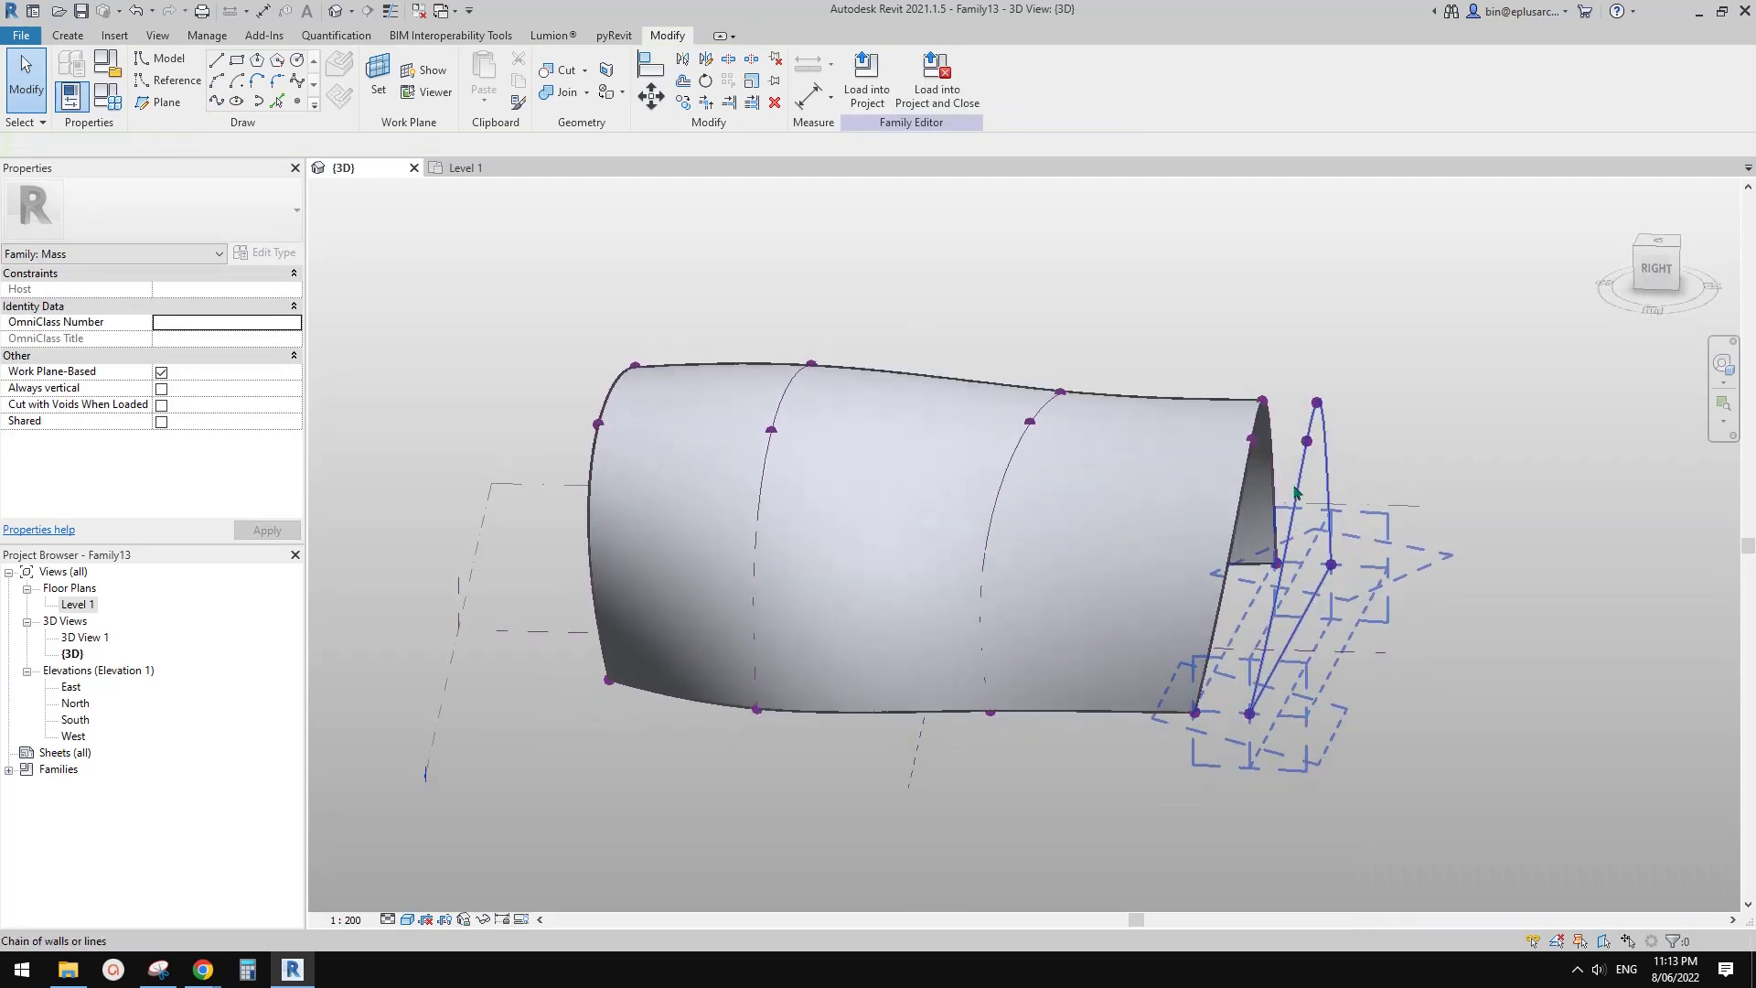
shift+middle_drag(919, 517, 870, 518)
shift+middle_drag(1085, 640, 1040, 451)
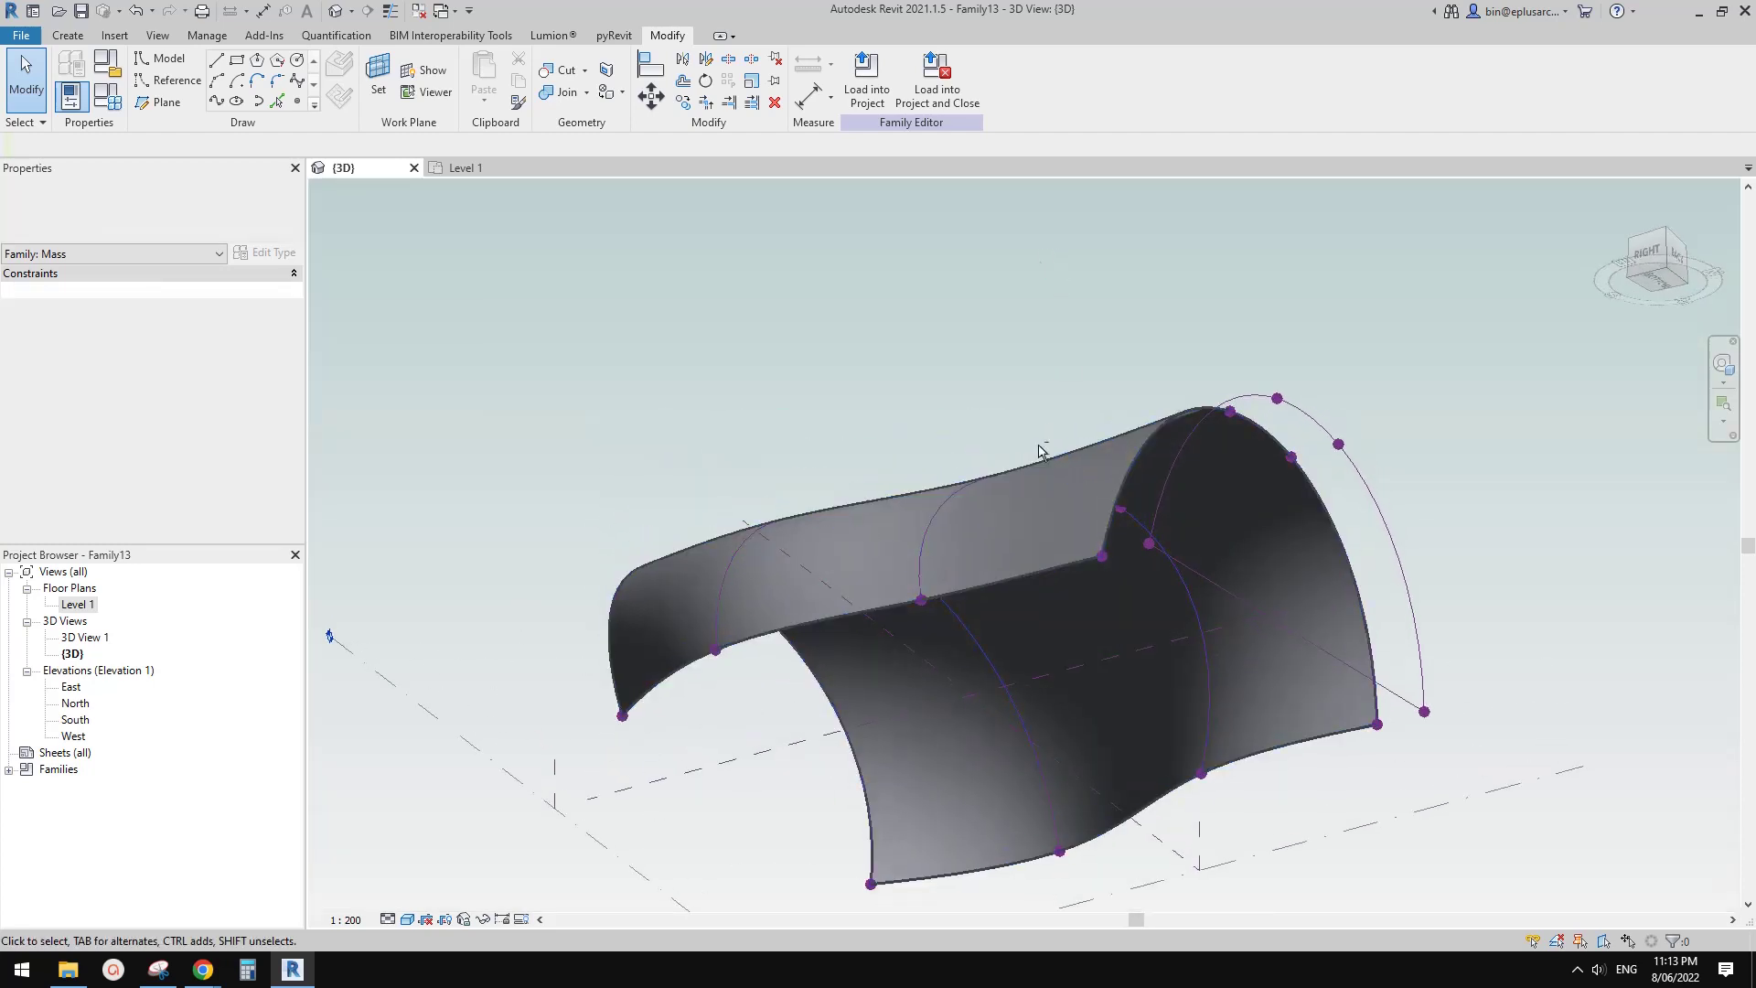
click(1071, 853)
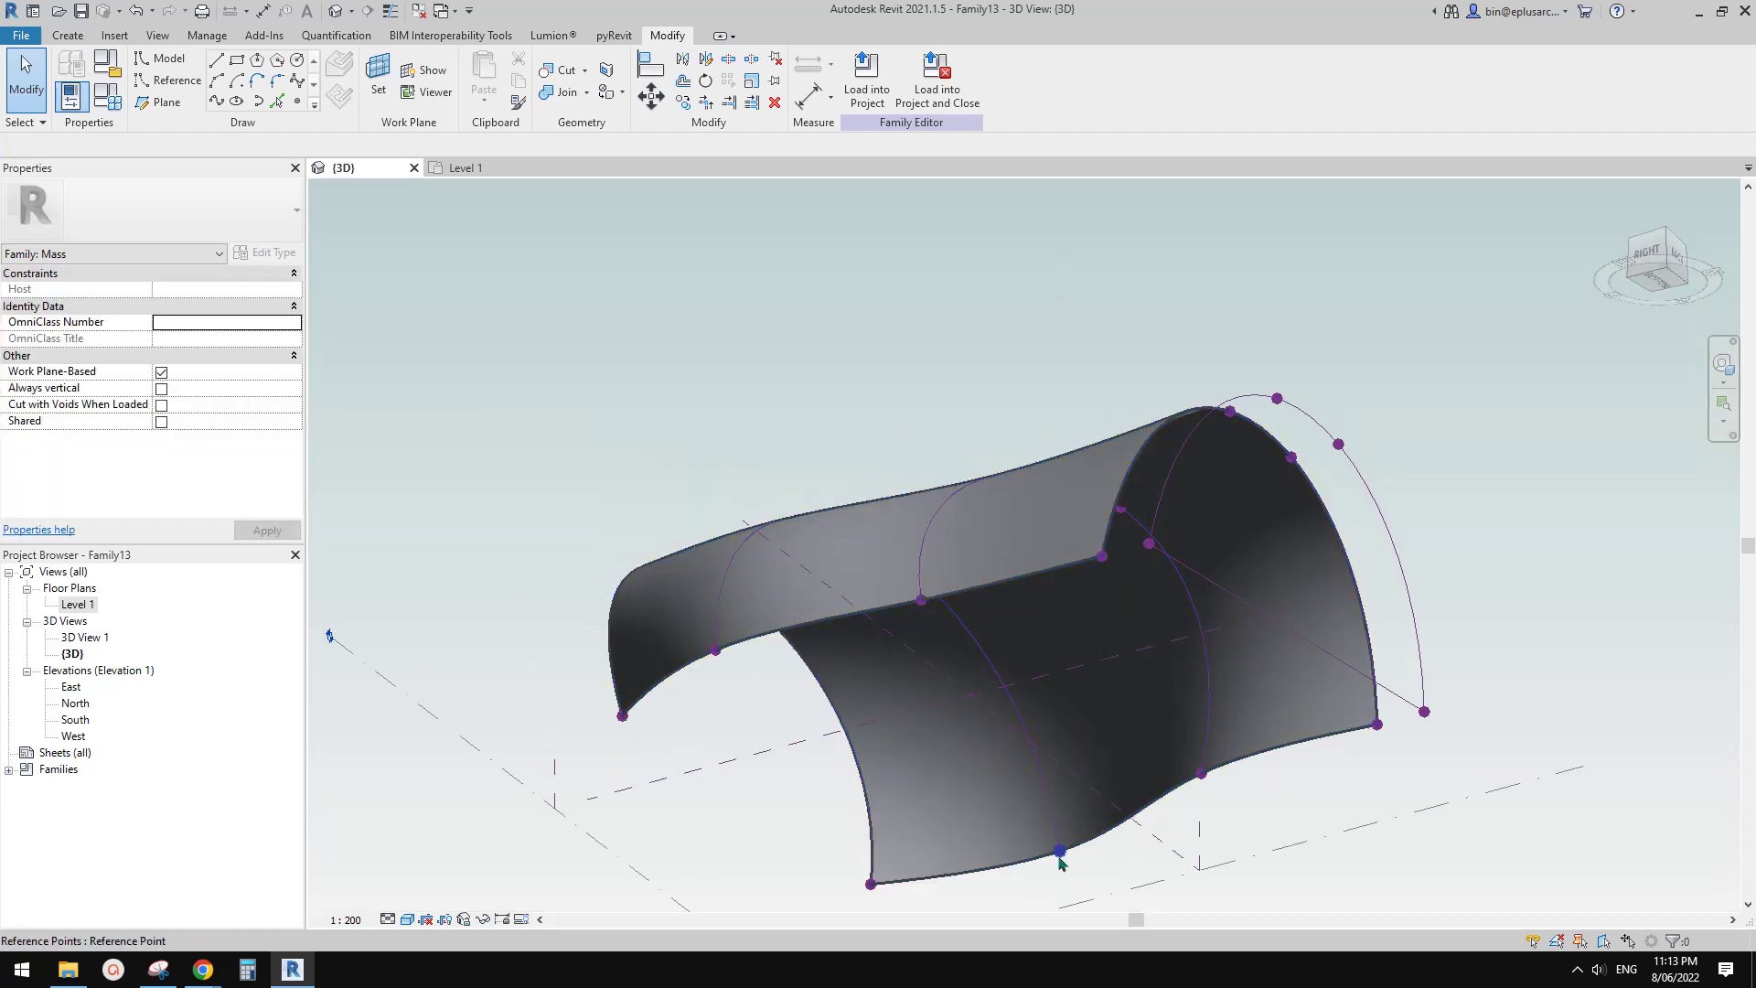
ctrl+click(716, 653)
click(217, 99)
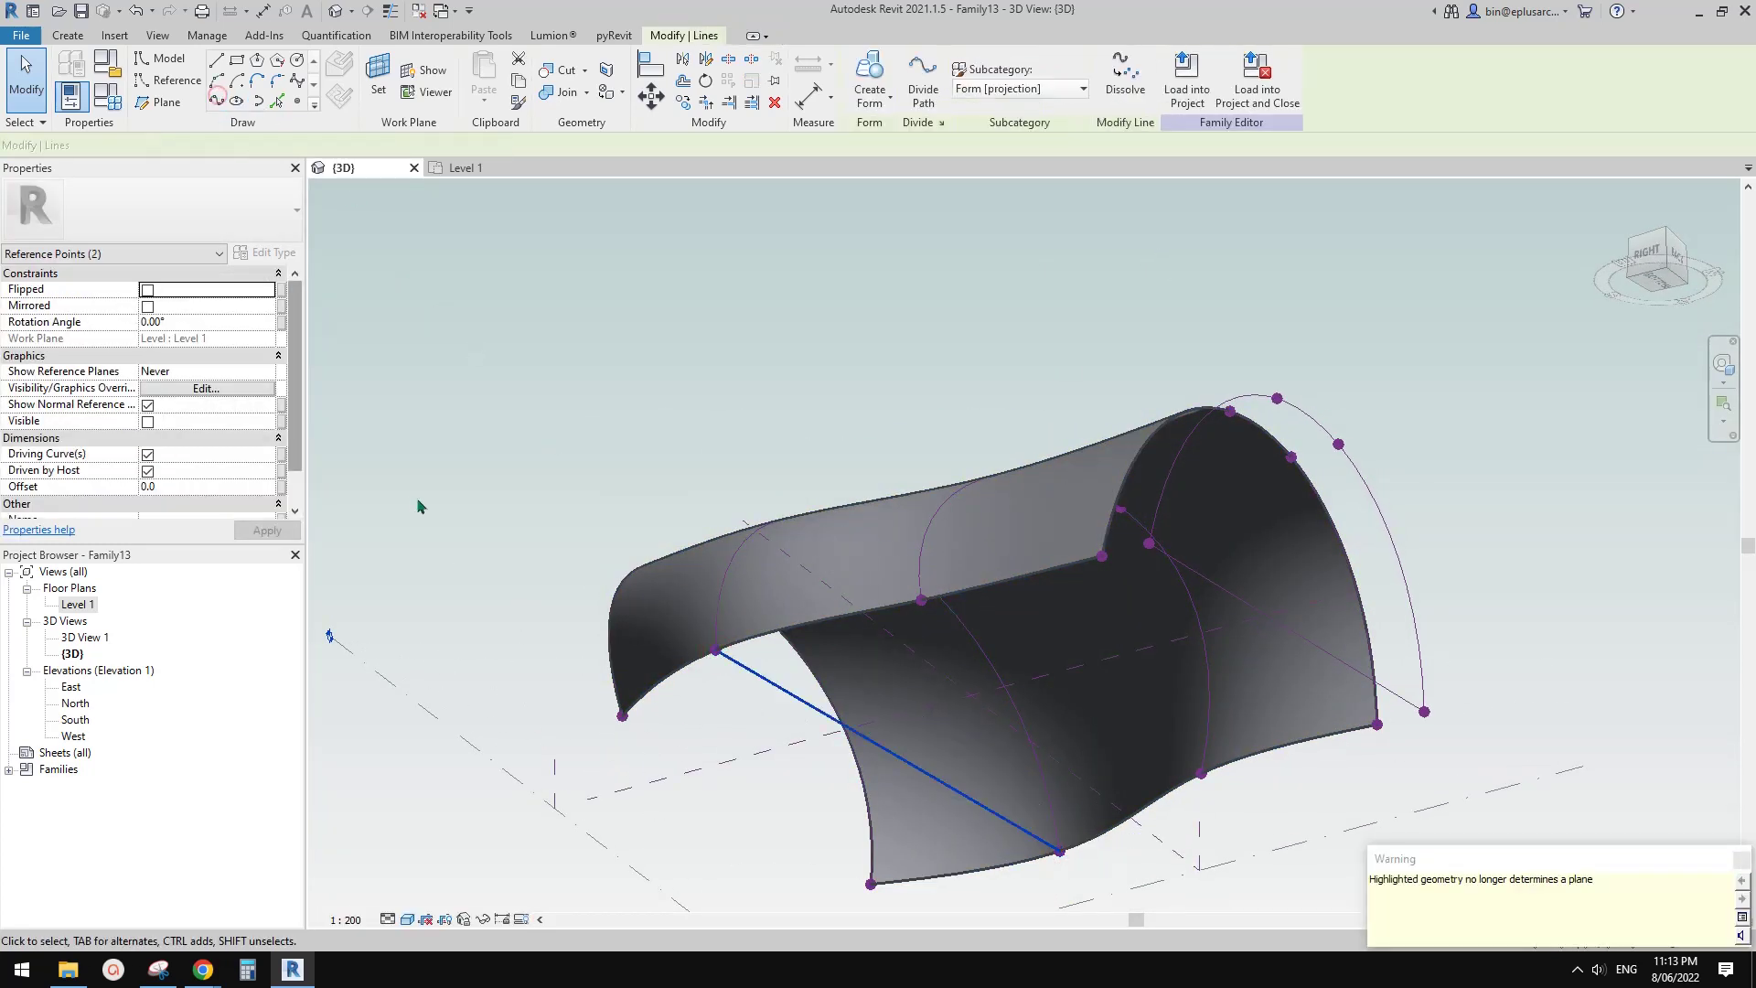
click(155, 422)
shift+middle_drag(915, 512, 1012, 652)
key(Escape)
- Create a solid form from the inner arch and the copied outer arch together with their straight base lines
click(982, 622)
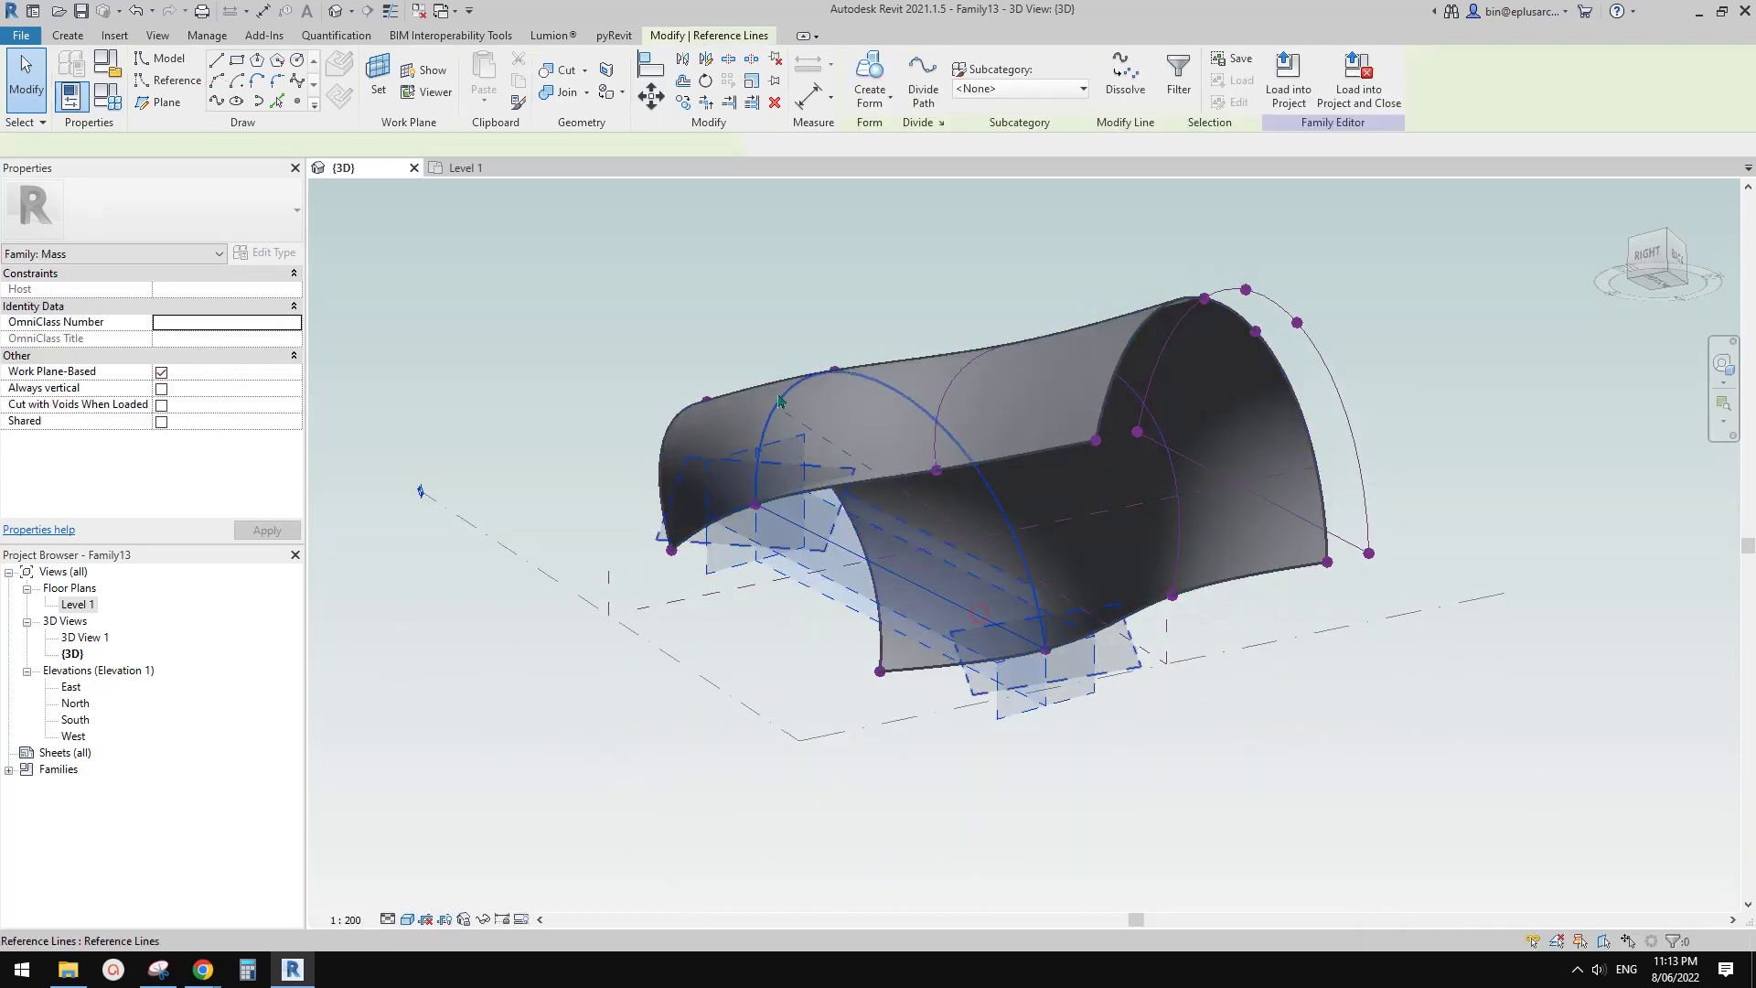
ctrl+click(937, 409)
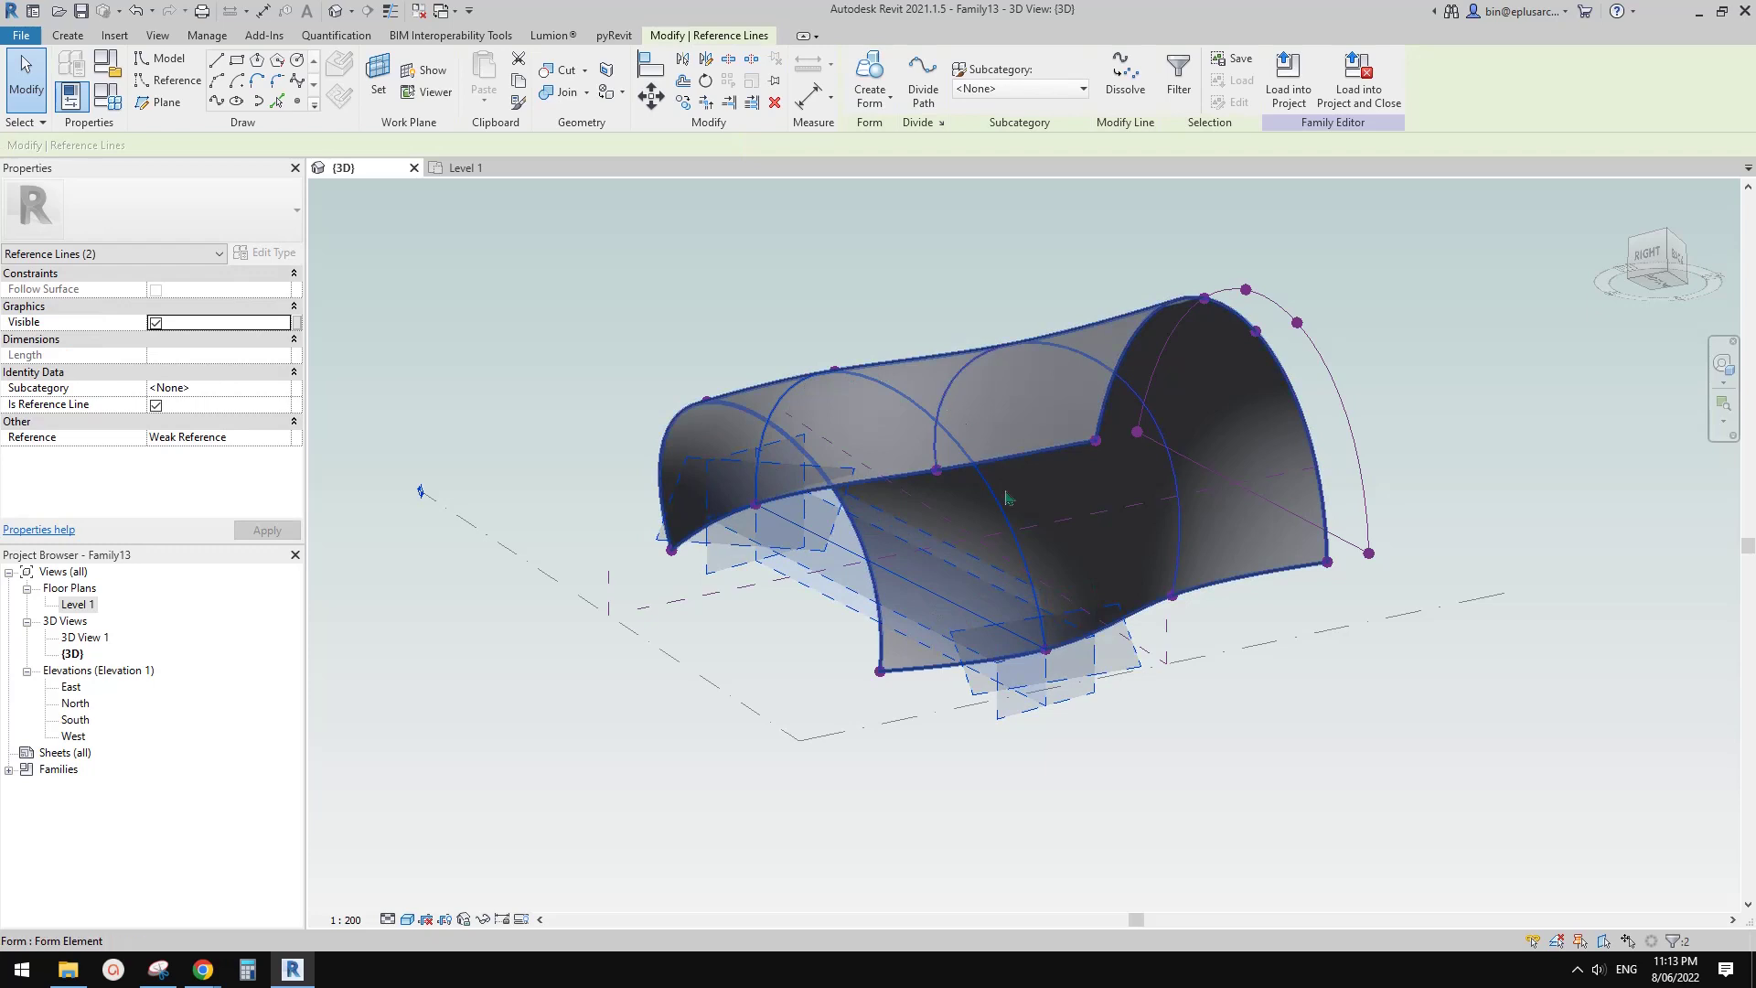
ctrl+click(1353, 543)
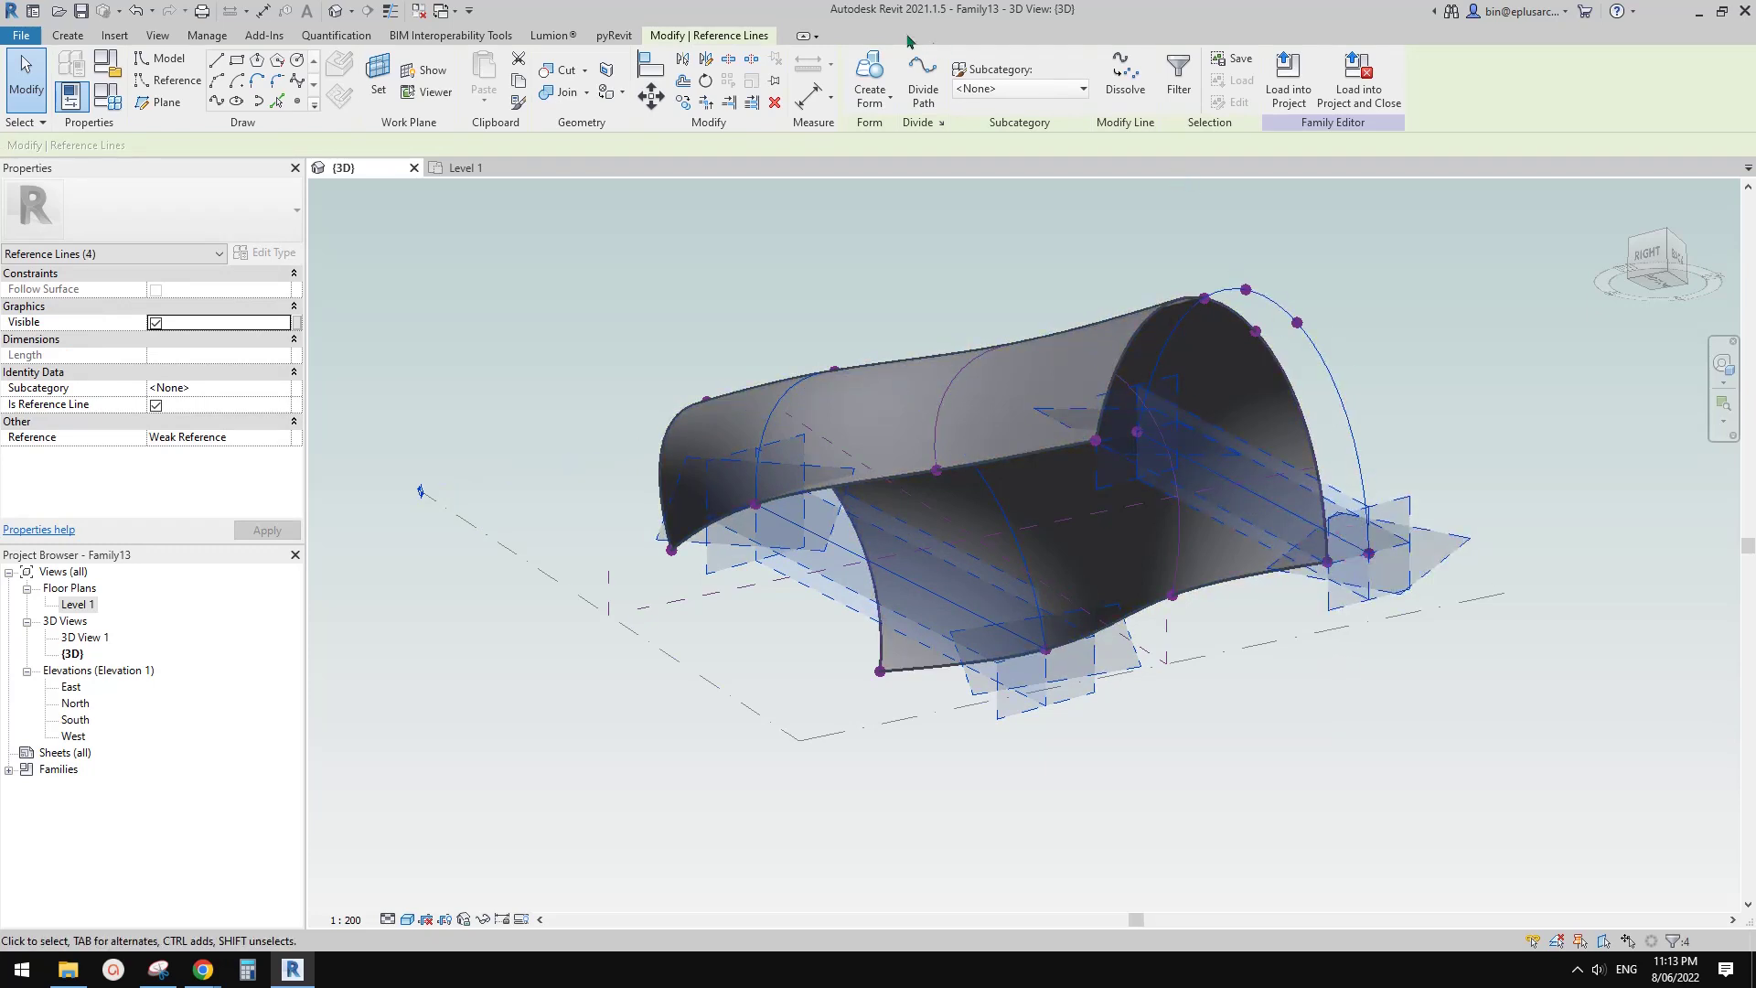
click(875, 99)
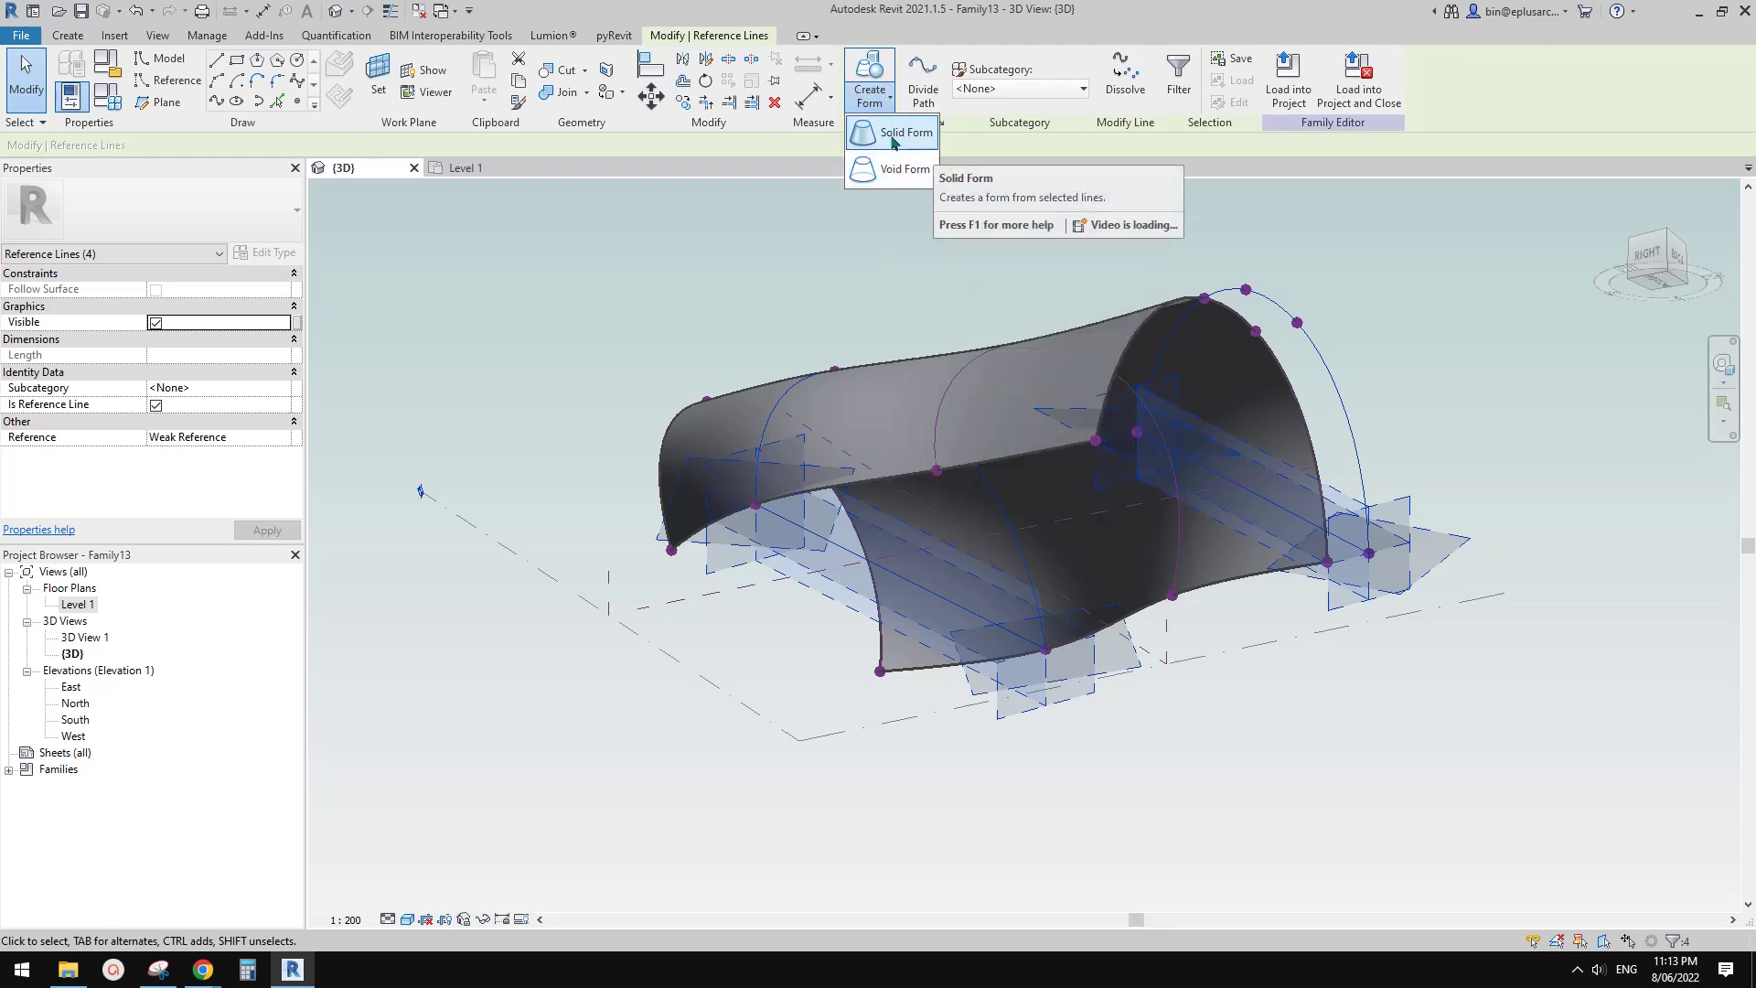
click(893, 141)
- Examine from several angles where the new solid covers the curved surface and where it falls short
shift+middle_drag(1262, 558, 1357, 578)
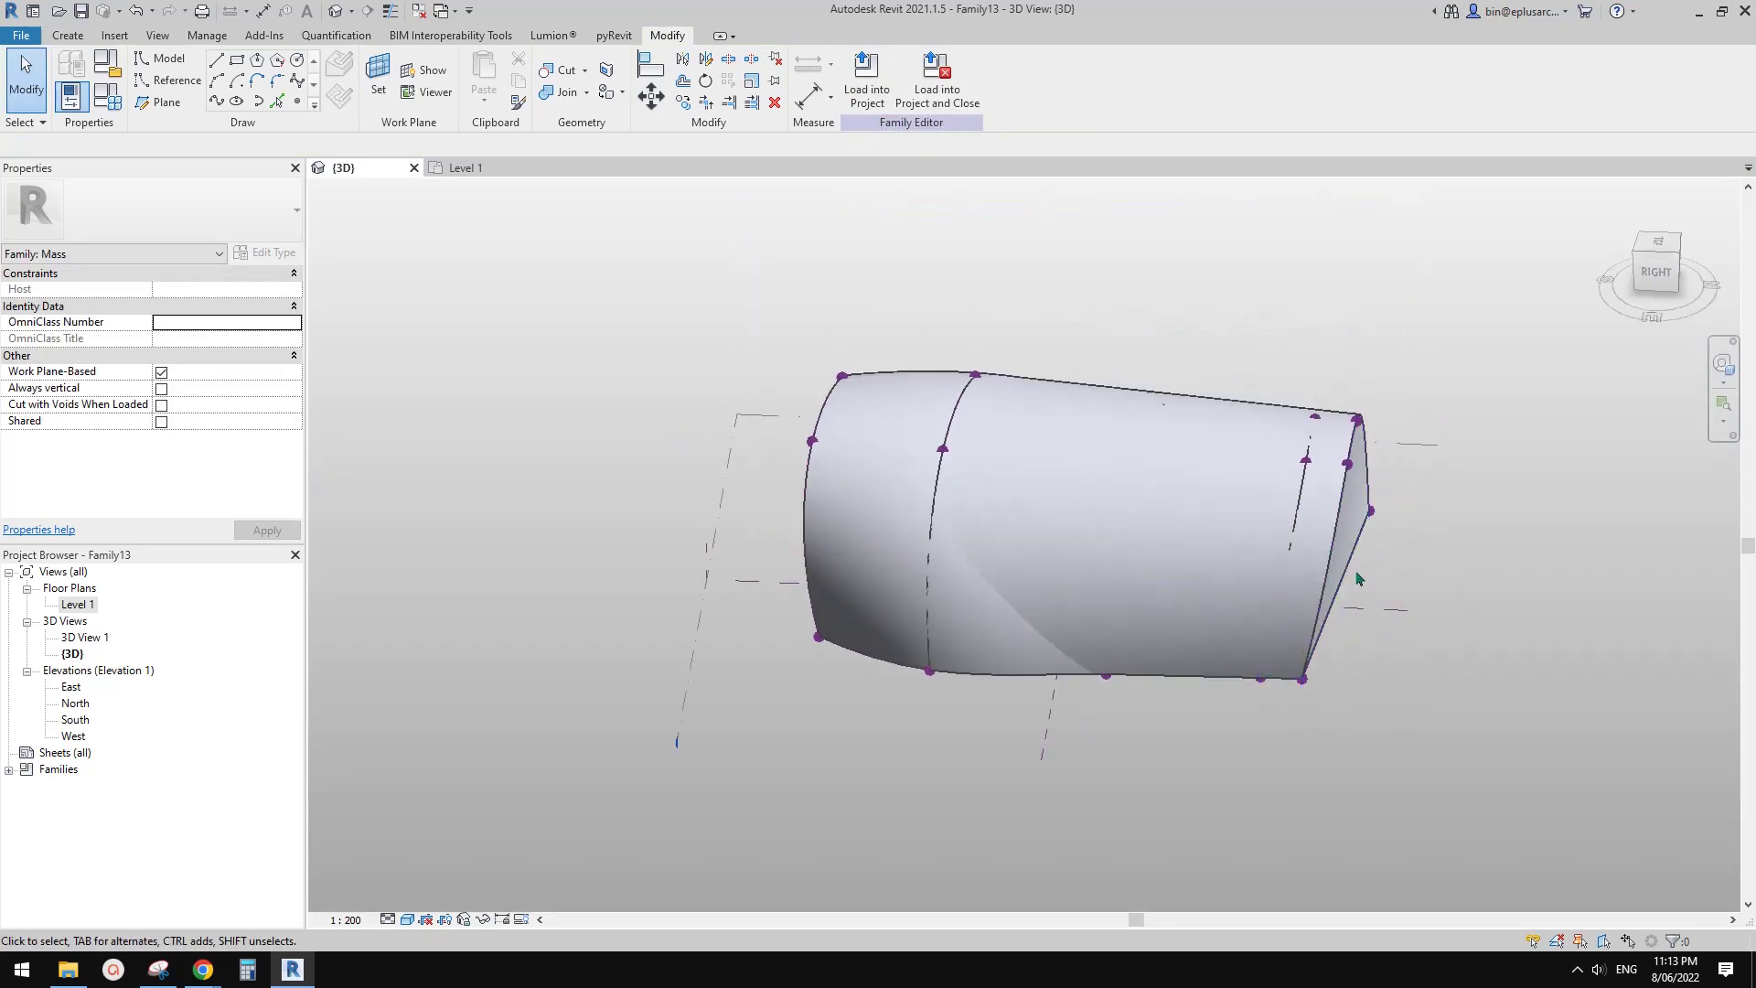
shift+middle_drag(1231, 590, 1267, 572)
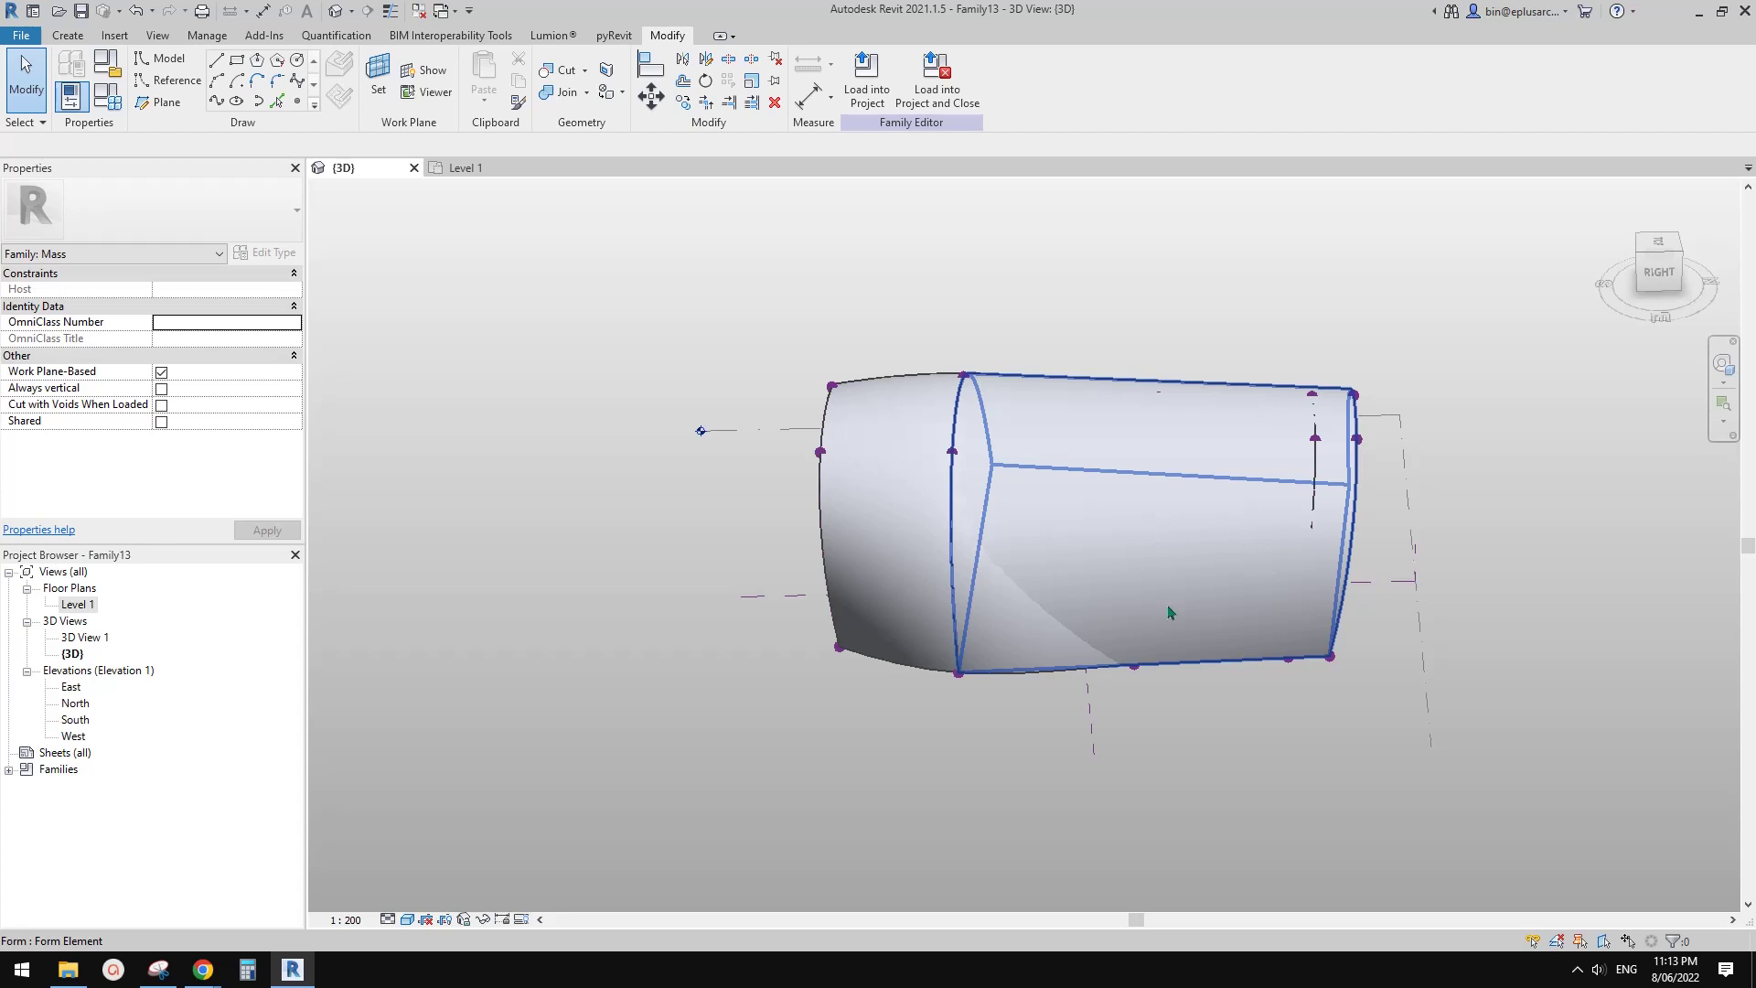
shift+middle_drag(939, 555, 1059, 557)
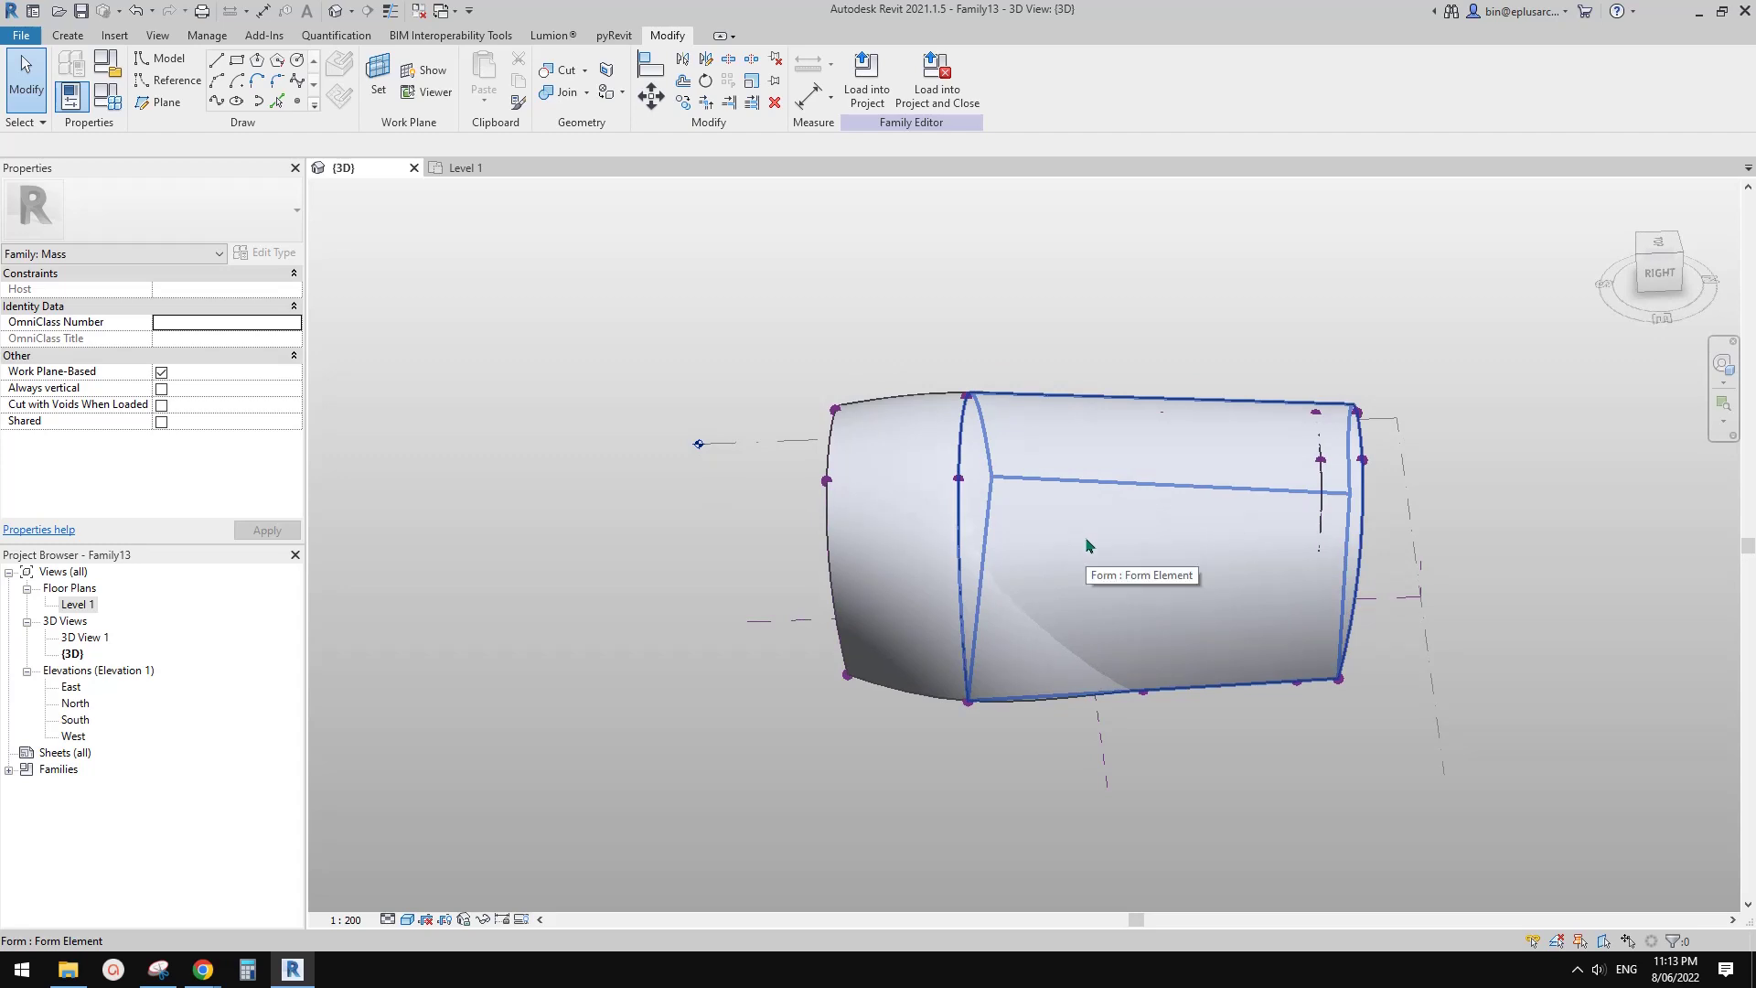
mouse_move(1154, 573)
middle_down()
mouse_move(1111, 563)
mouse_move(1216, 549)
mouse_move(1111, 581)
mouse_move(1132, 577)
middle_up()
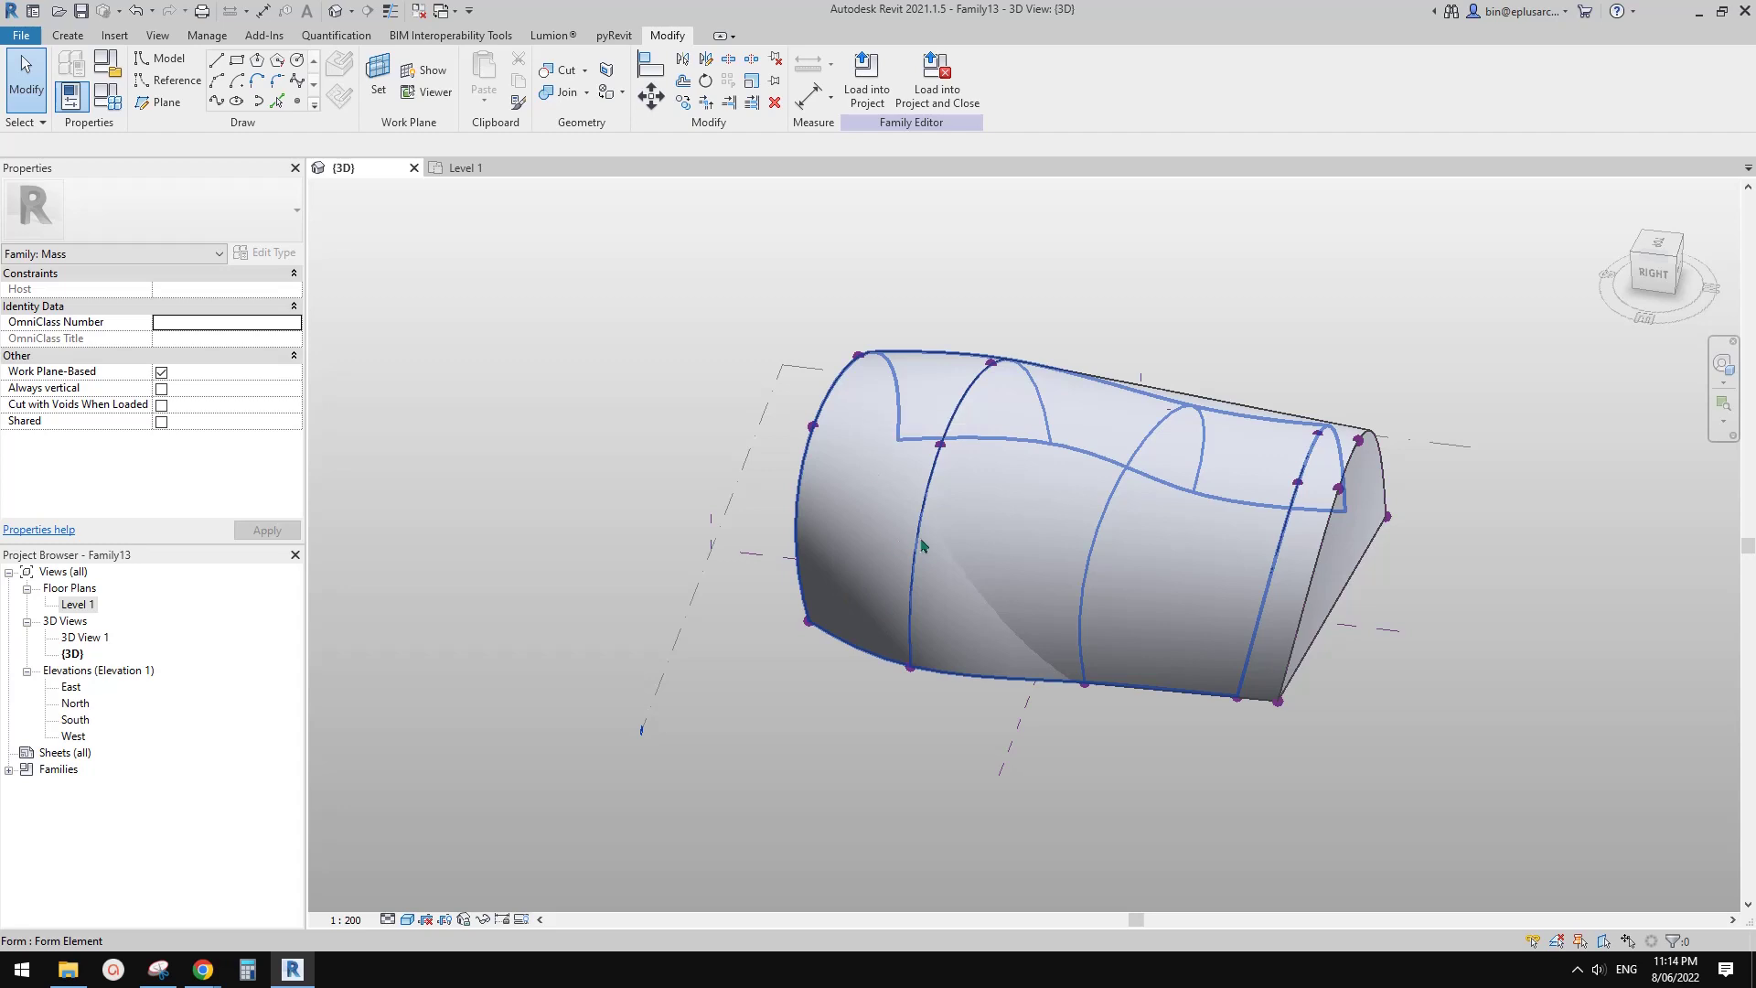
shift+middle_drag(981, 596, 893, 633)
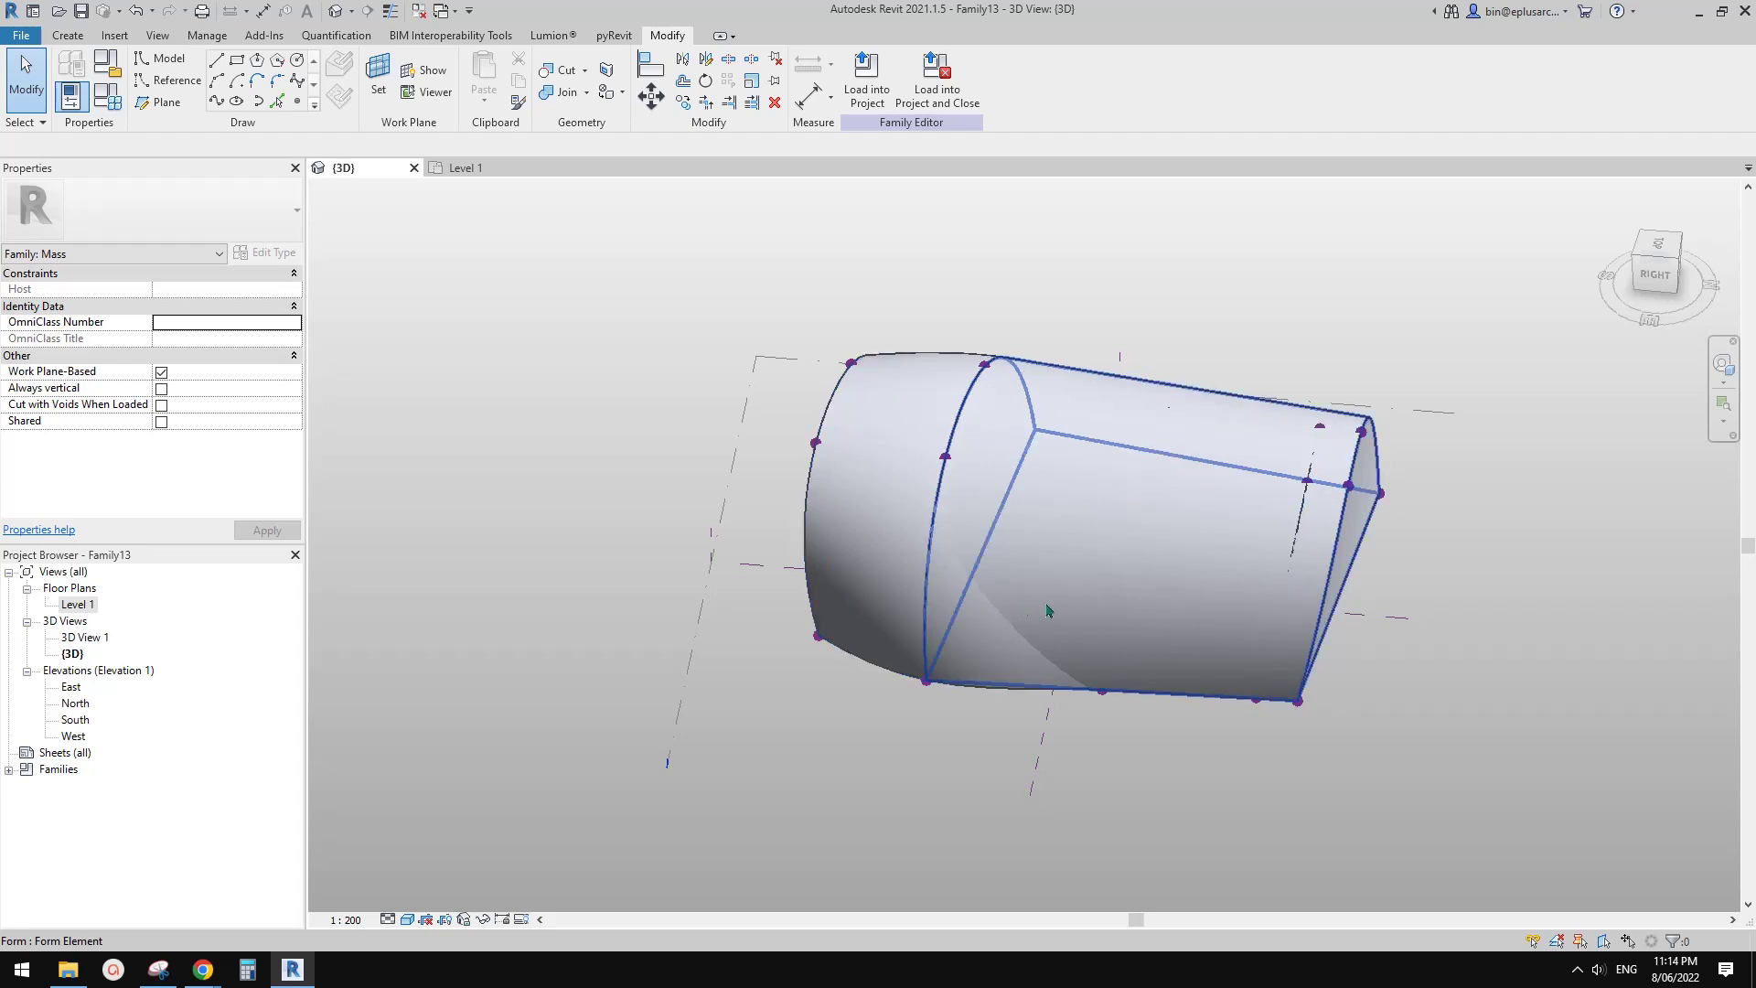
shift+middle_drag(1081, 619, 1223, 575)
shift+middle_drag(1108, 610, 1140, 653)
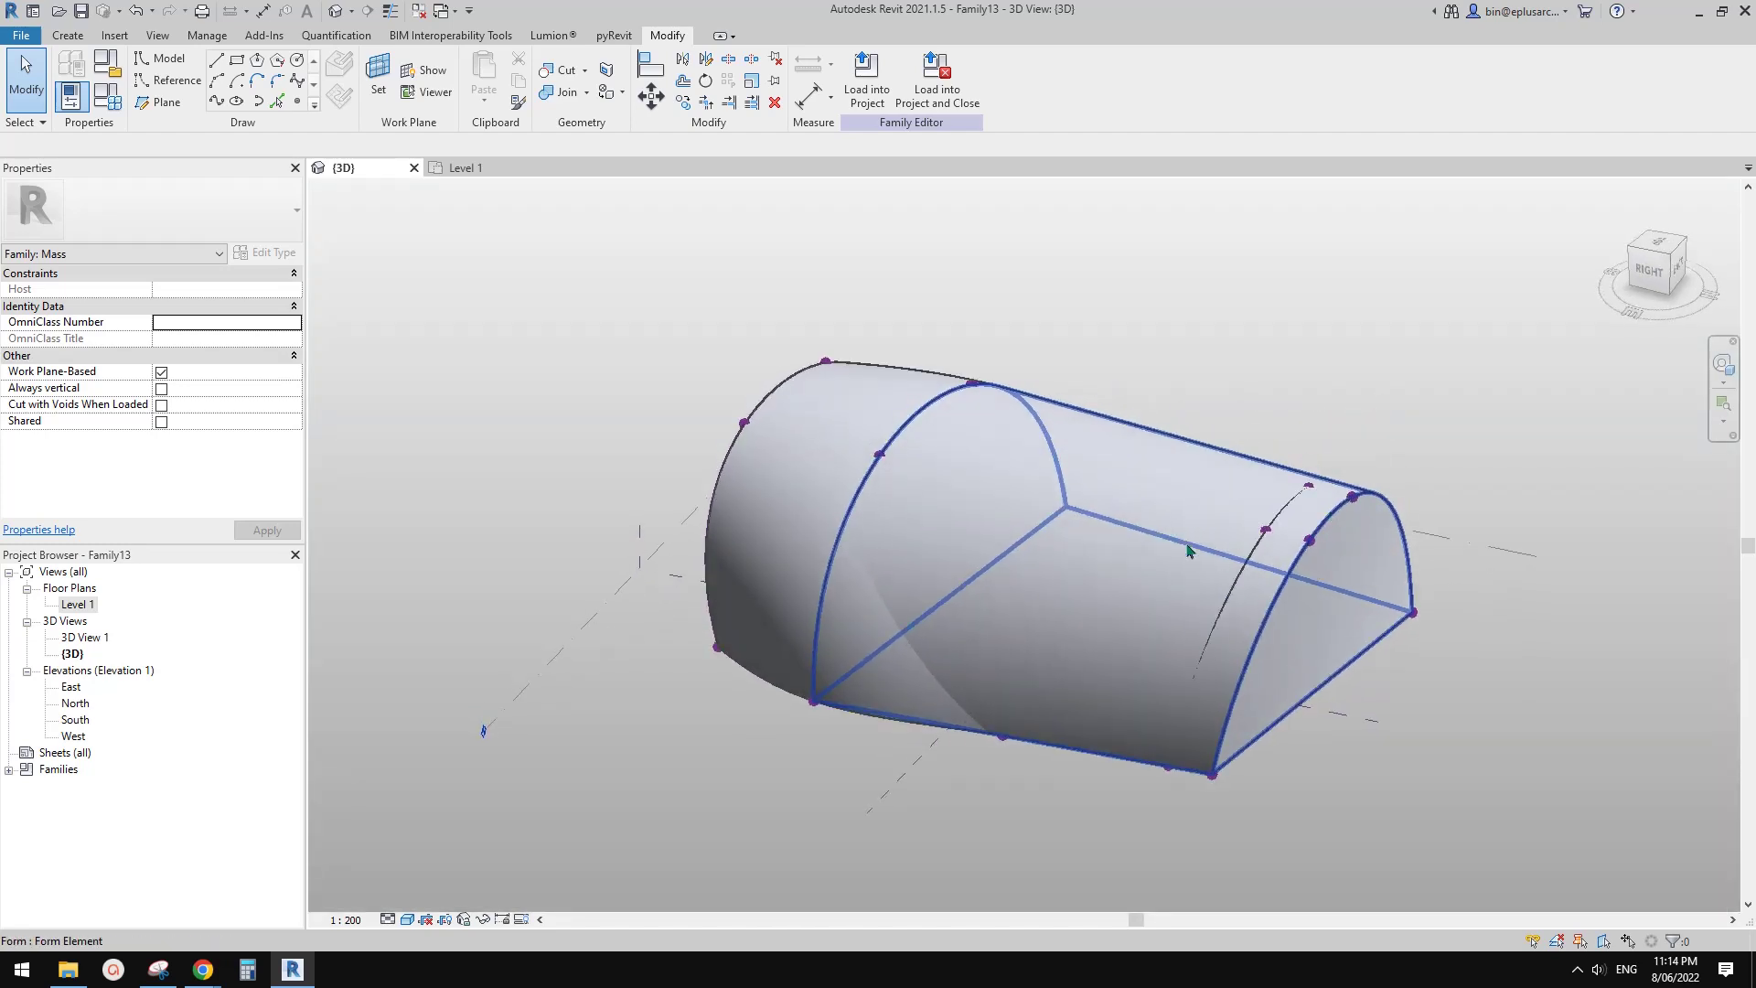
click(1158, 582)
shift+middle_drag(1158, 582, 1061, 540)
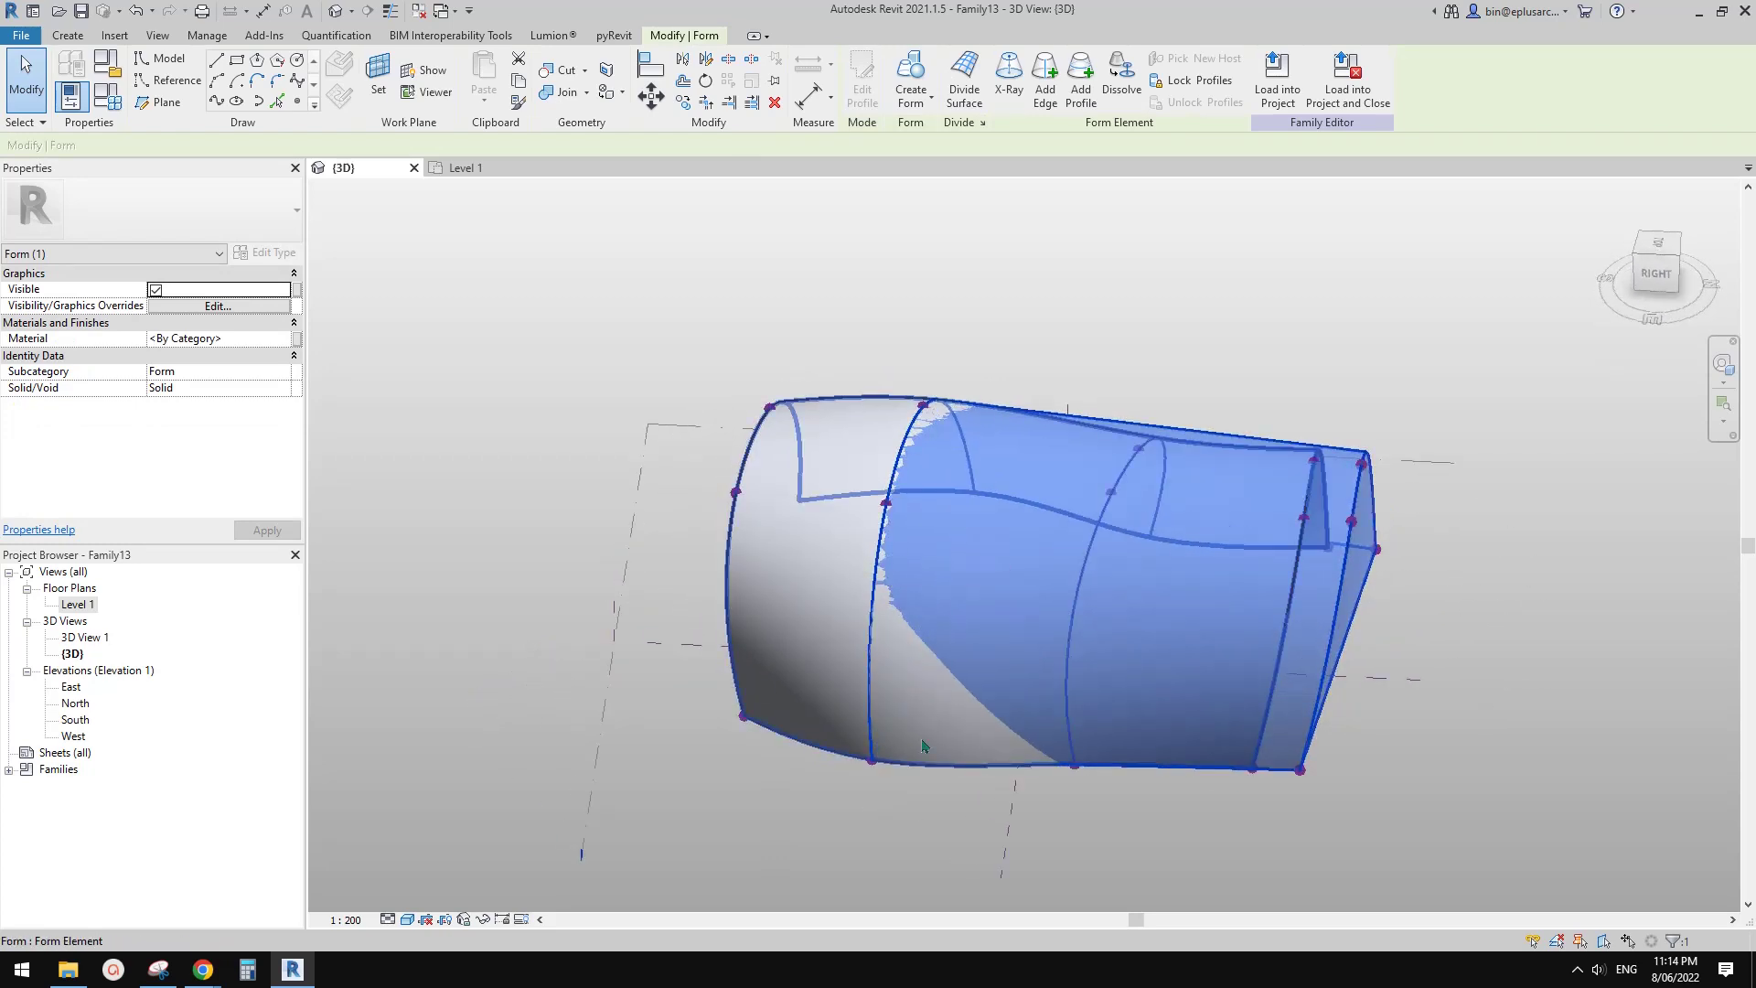
shift+middle_drag(932, 741, 1220, 770)
- Move one base corner reference point of the solid's end profile well outward along the ground
click(1277, 765)
click(1267, 742)
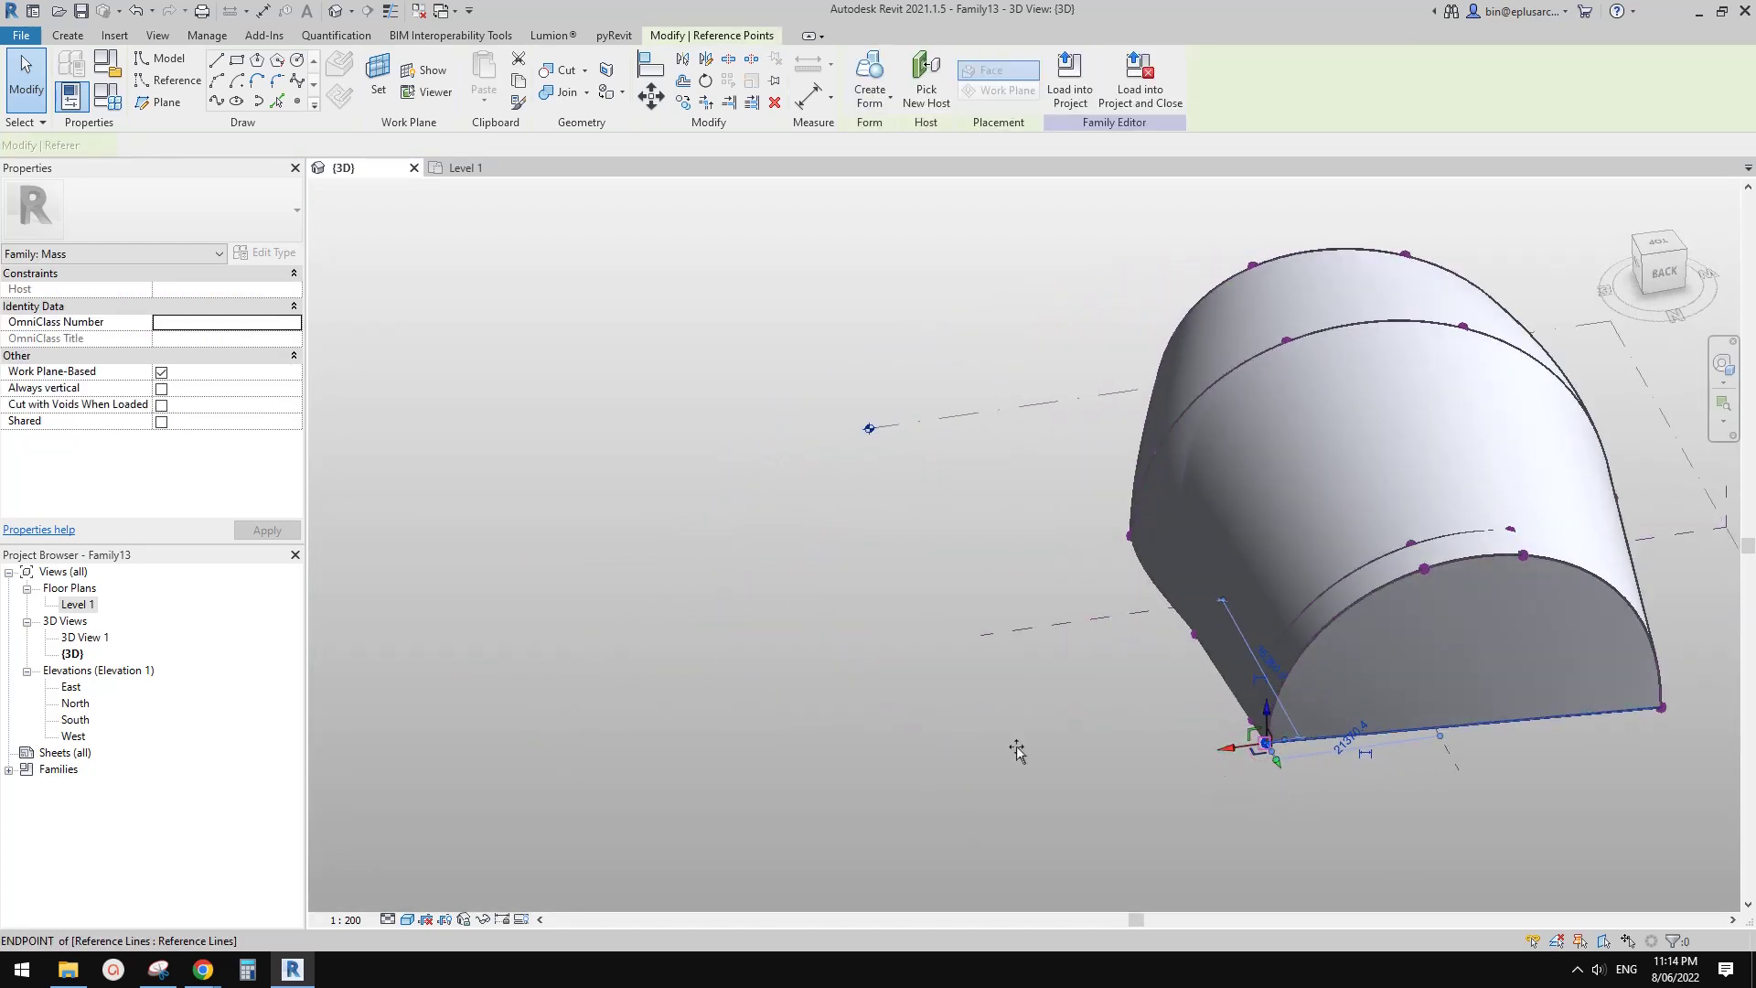
drag(1017, 750, 1013, 759)
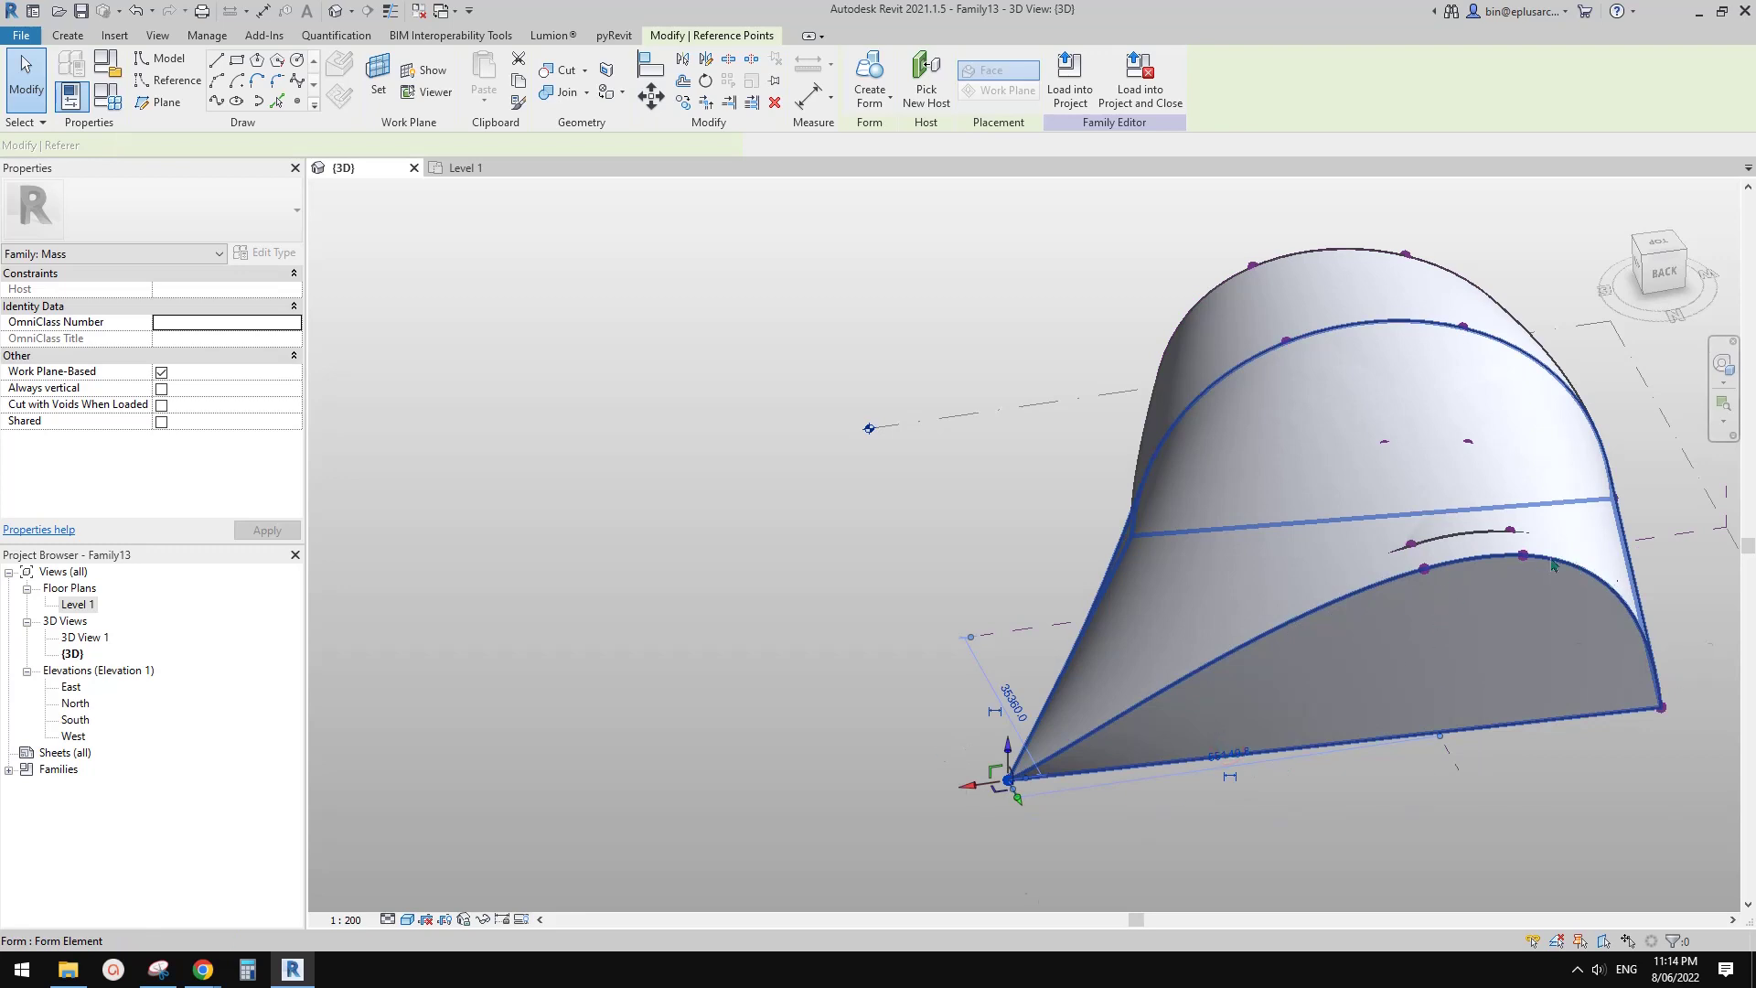
scroll(1333, 580, down, 1)
shift+middle_drag(1302, 650, 1166, 768)
drag(1057, 737, 917, 776)
click(1698, 927)
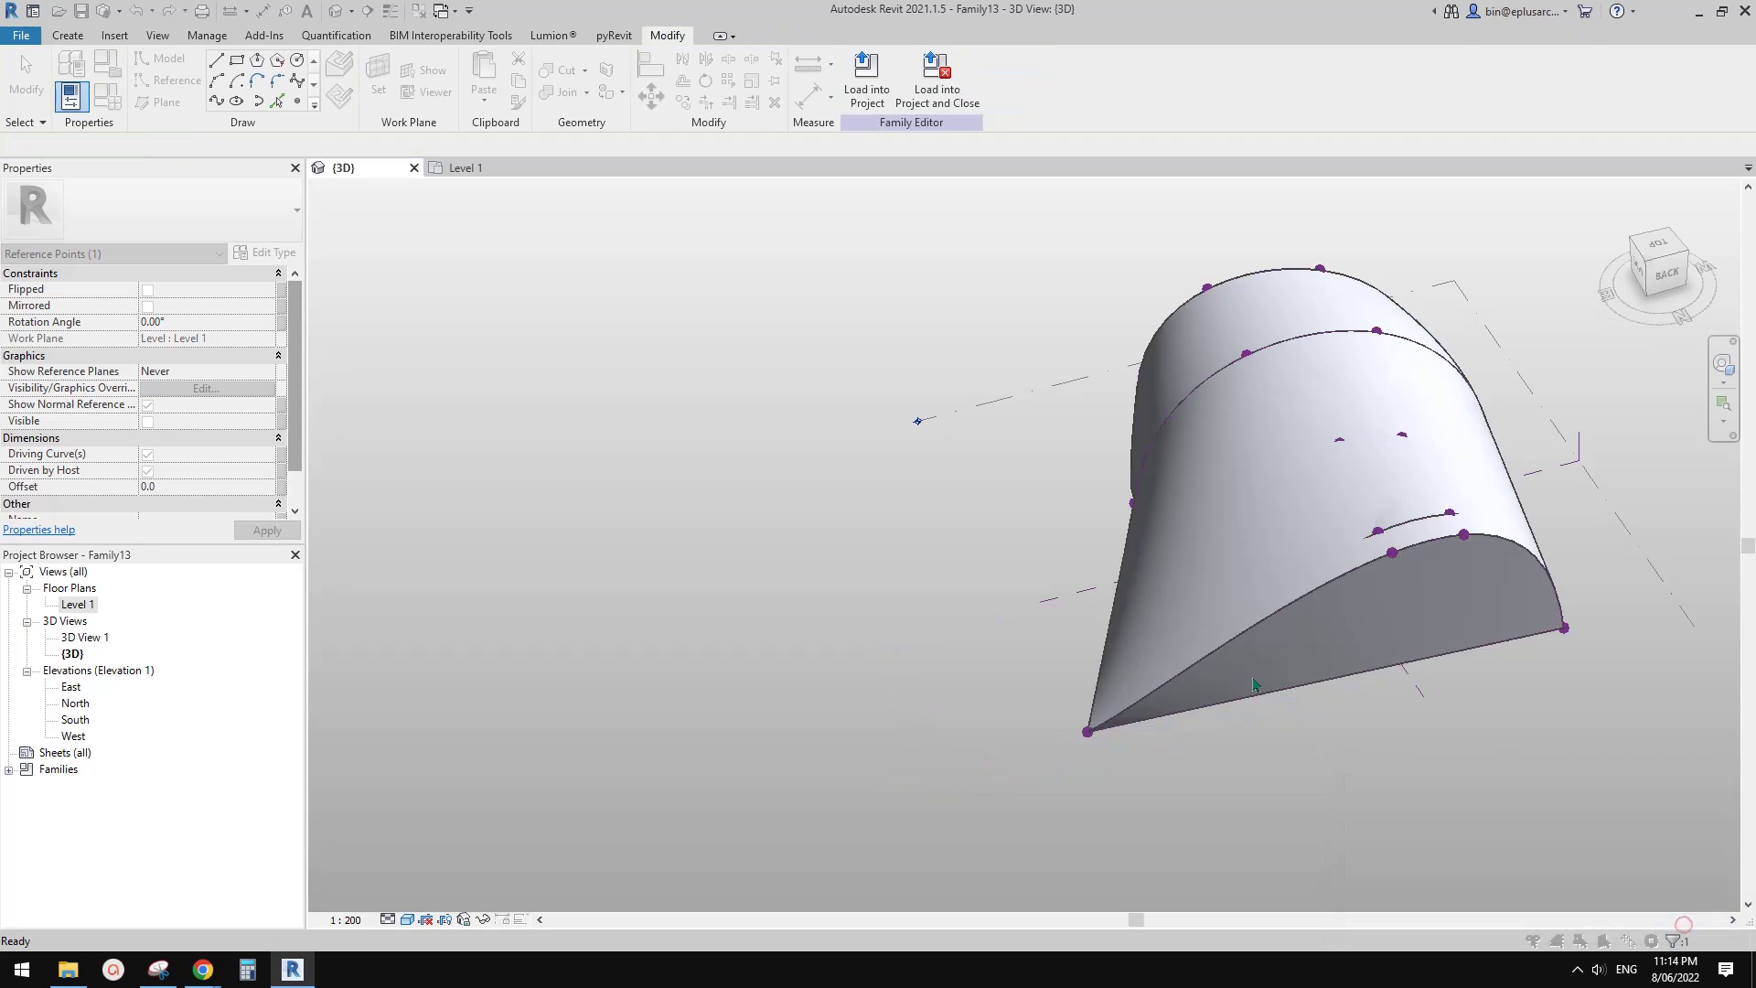
- Raise the end arch's two upper reference points to offsets of about 55477 and 53448
shift+middle_drag(1433, 466, 1463, 549)
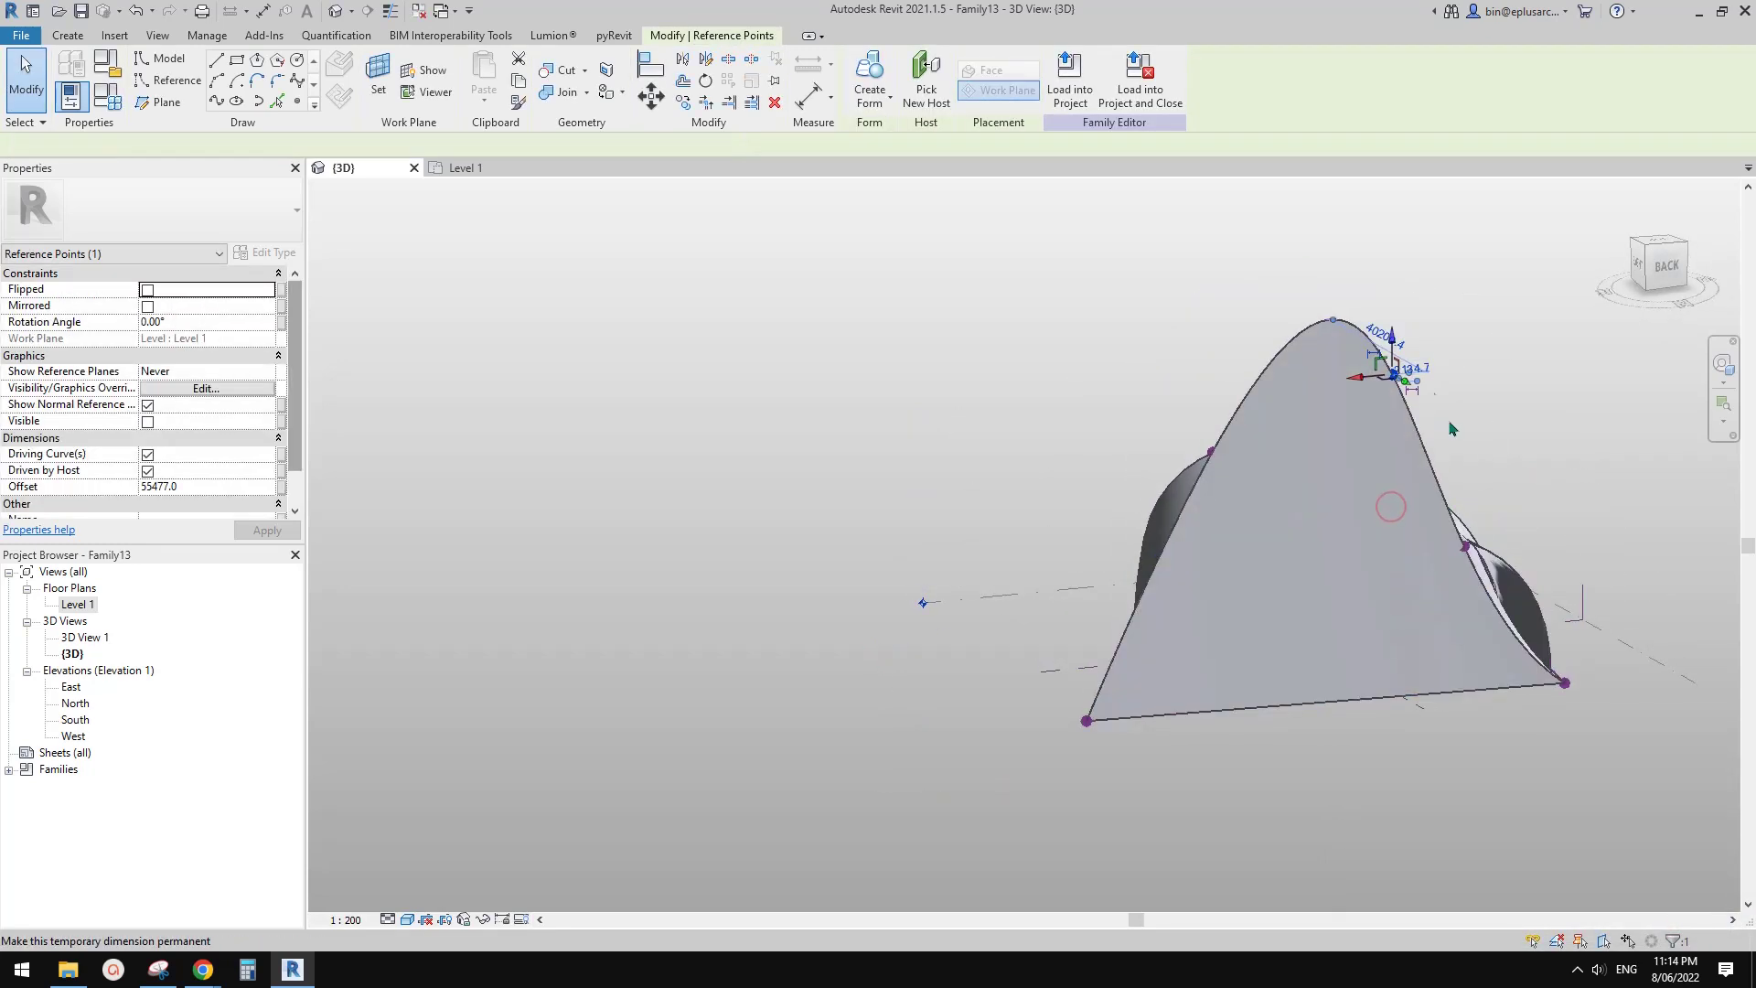
click(1465, 547)
drag(1465, 547, 1499, 379)
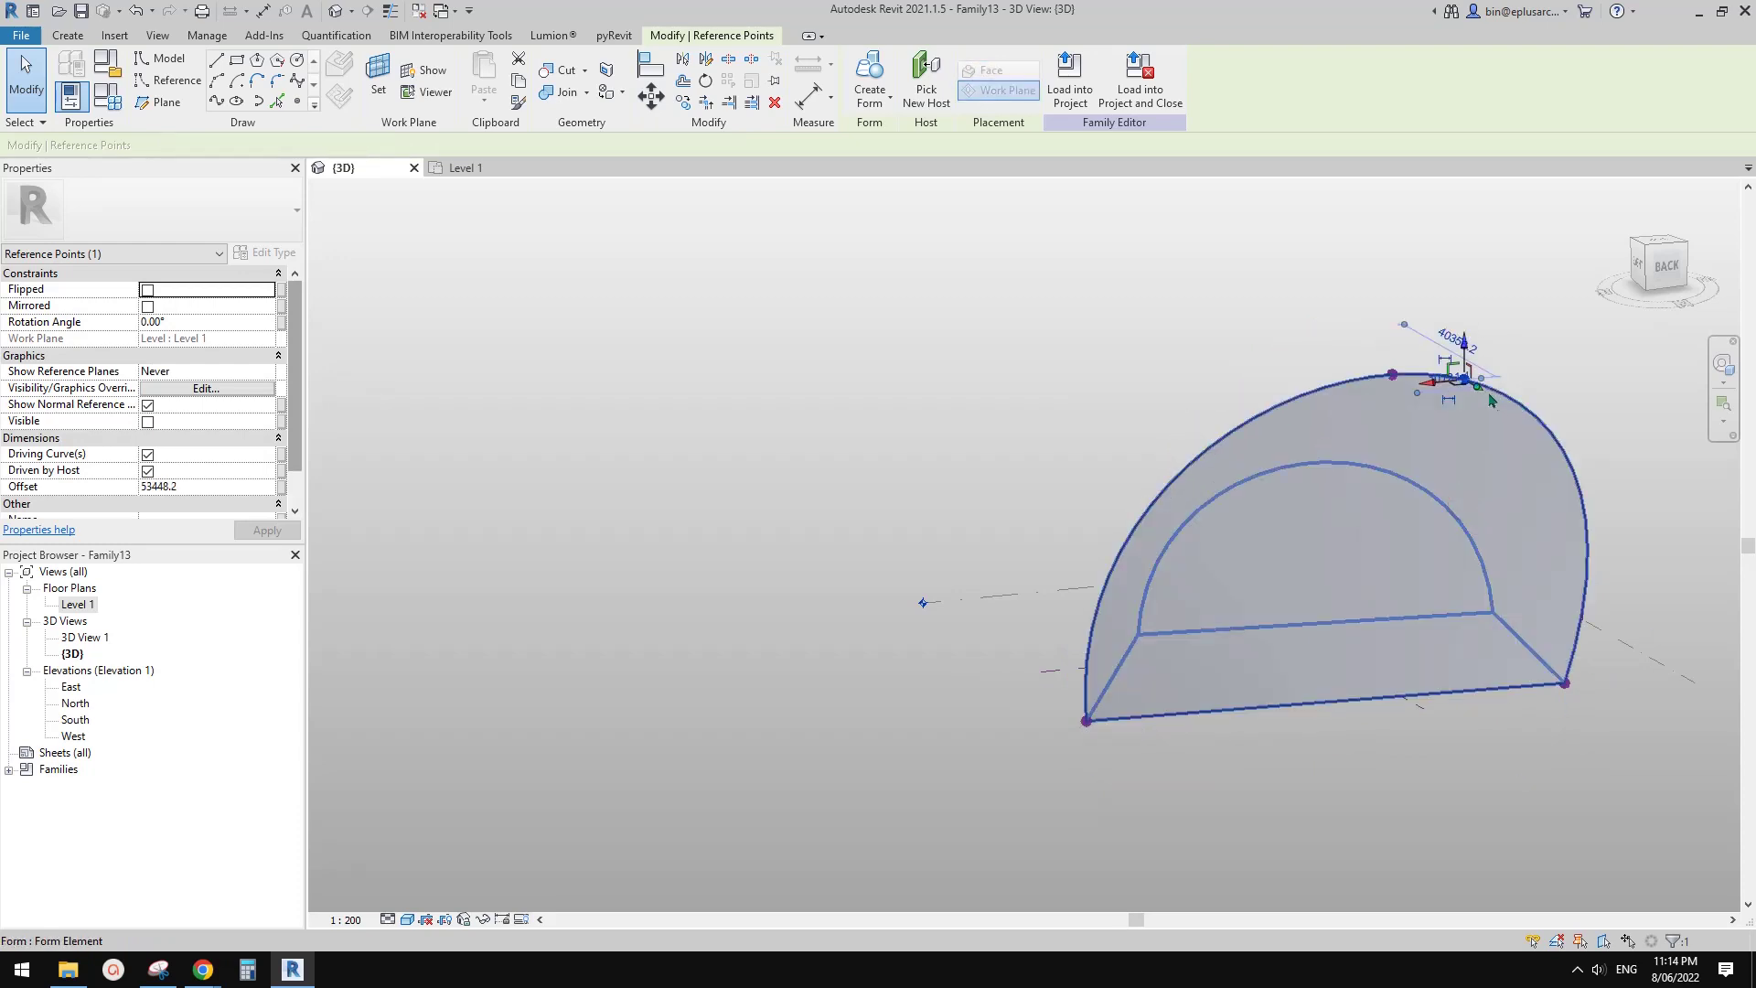
shift+middle_drag(1500, 560, 1509, 590)
key(Tab)
click(1571, 670)
key(Escape)
click(1569, 668)
click(1567, 670)
middle_drag(1609, 676, 1475, 677)
shift+middle_drag(1592, 669, 1353, 616)
shift+middle_drag(1298, 522, 1214, 578)
middle_drag(1335, 674, 1266, 583)
key(Escape)
- Reposition the upper reference points of the solid's end arch to make the profile higher and rounder
click(1162, 224)
middle_drag(1169, 311, 1223, 515)
scroll(1223, 514, up, 1)
key(Escape)
drag(1195, 391, 1214, 297)
click(1290, 418)
drag(1257, 423, 1382, 402)
drag(1193, 249, 1106, 314)
- Move the end profile's base corner reference point farther outward to widen the solid
middle_drag(977, 609, 1018, 479)
drag(974, 761, 758, 727)
key(Tab)
click(872, 706)
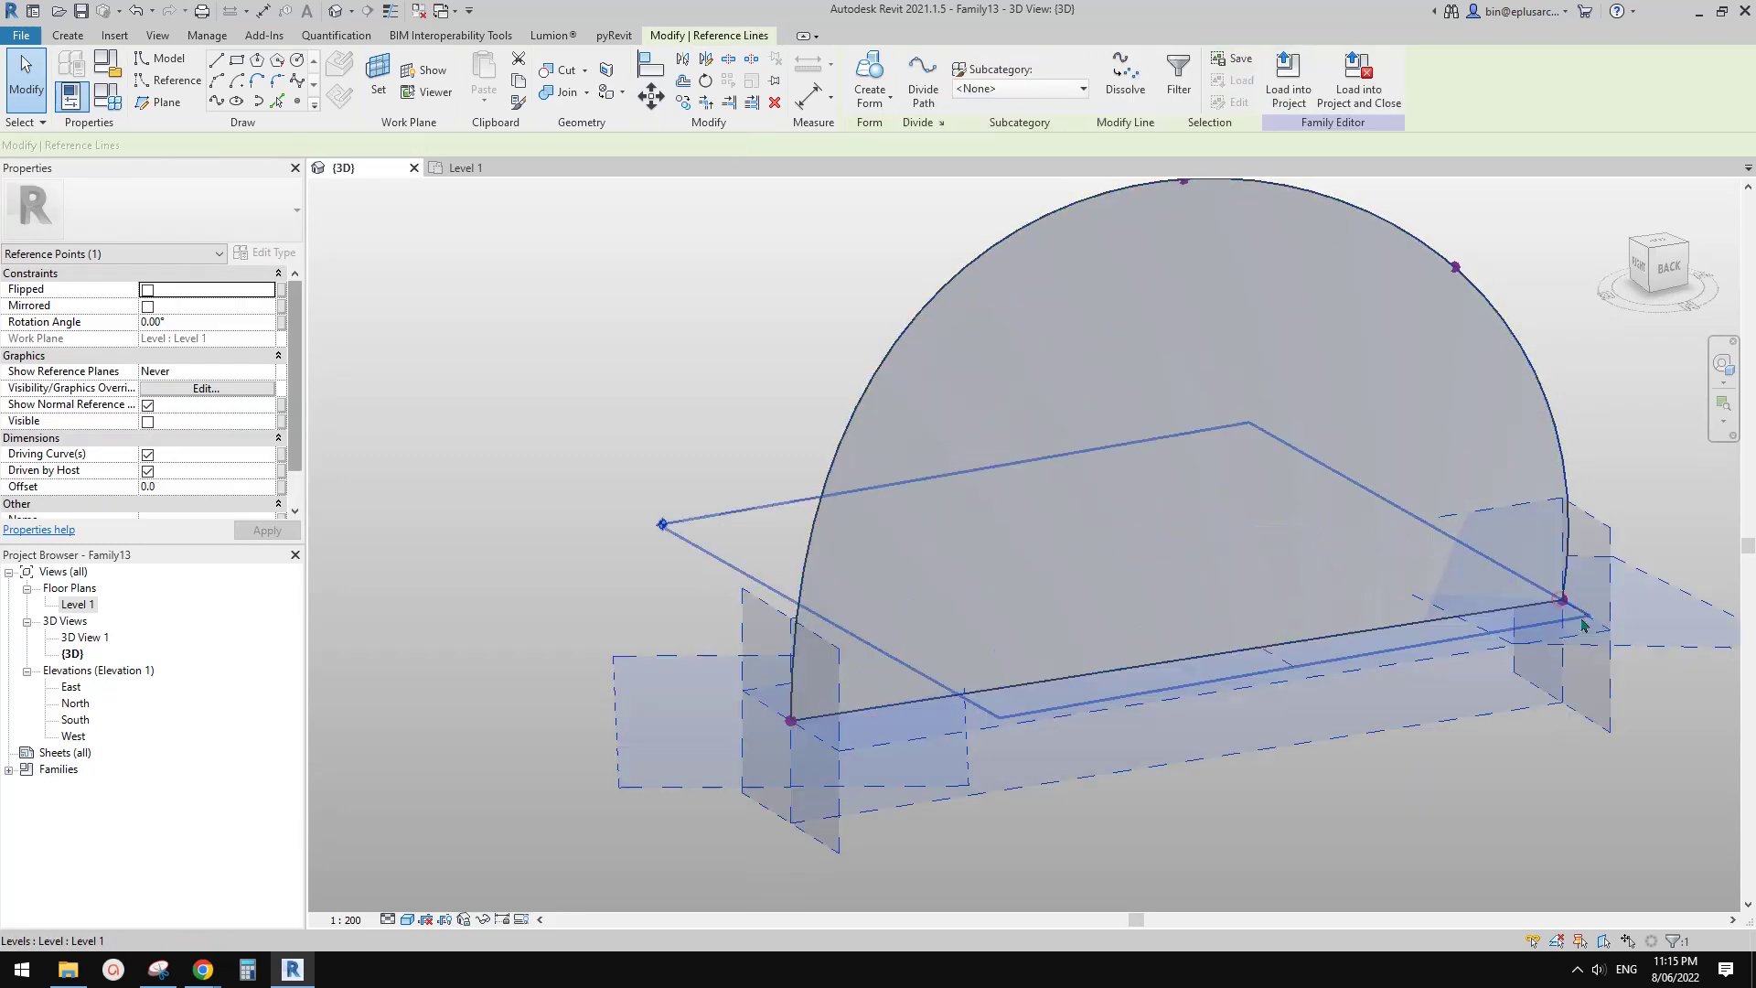
click(1562, 600)
- Cut the curved surface with the enlarged solid using Cut Geometry
scroll(1560, 601, up, 2)
scroll(1529, 605, down, 4)
shift+middle_drag(1529, 606, 1600, 600)
middle_drag(1600, 600, 1203, 482)
scroll(1231, 494, up, 1)
key(Escape)
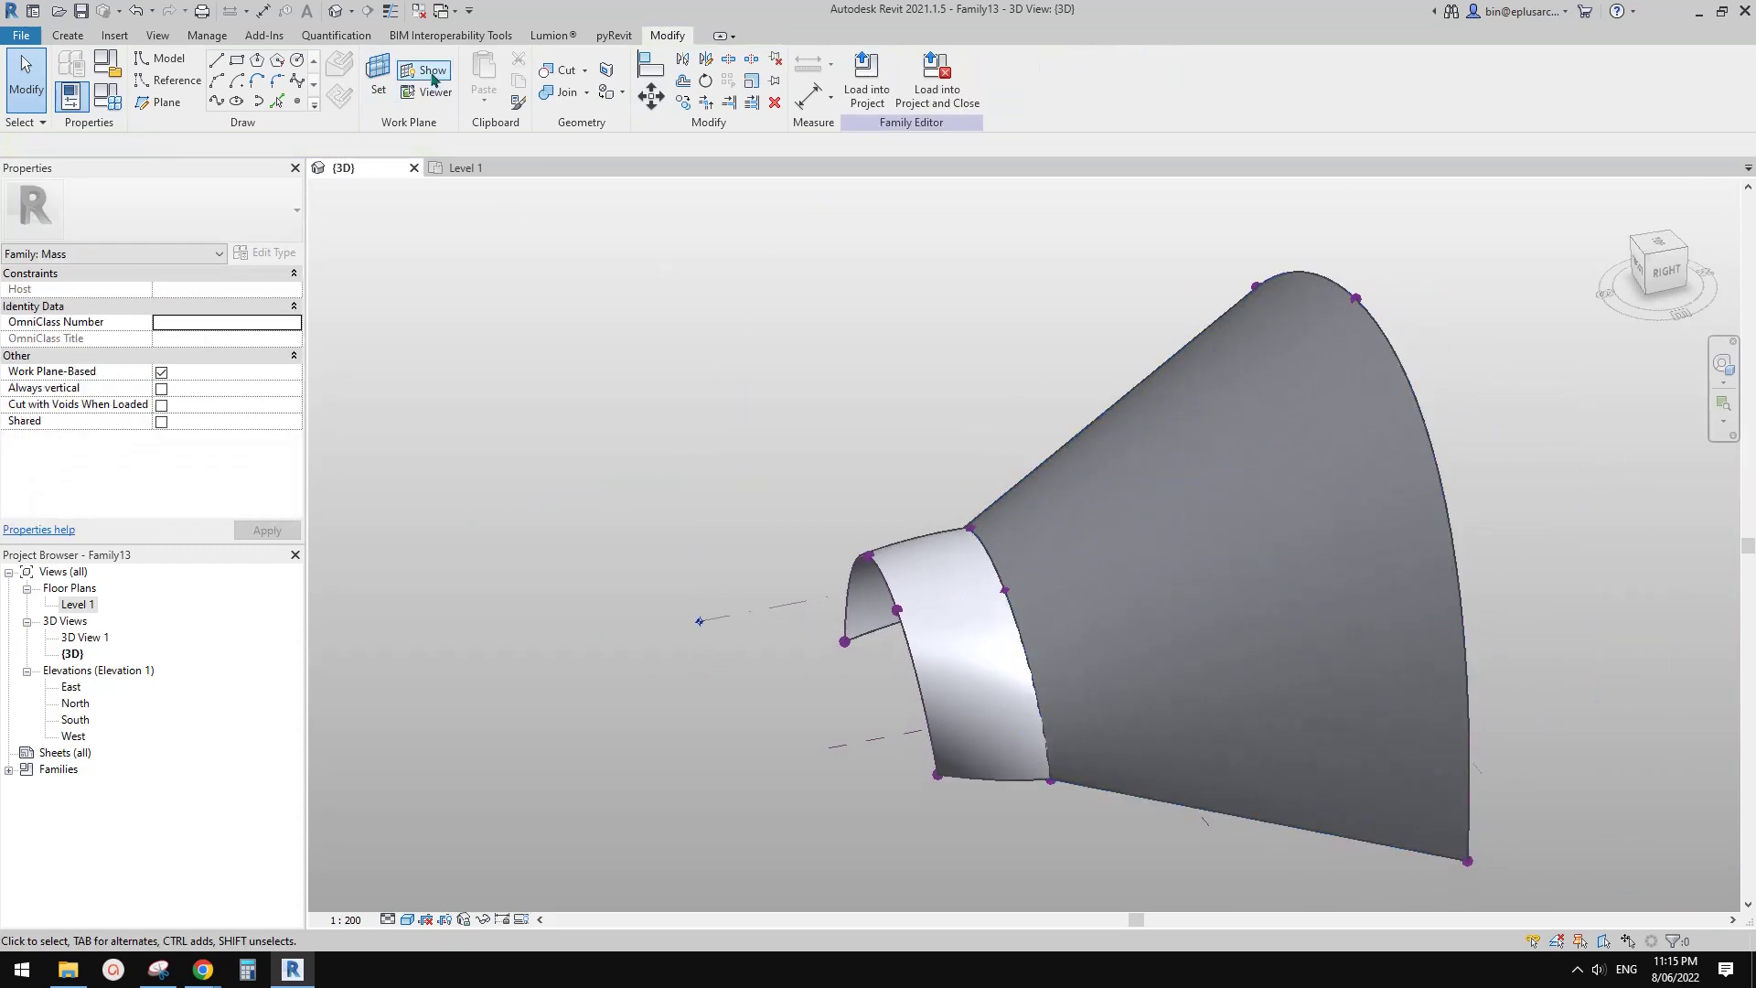
click(938, 585)
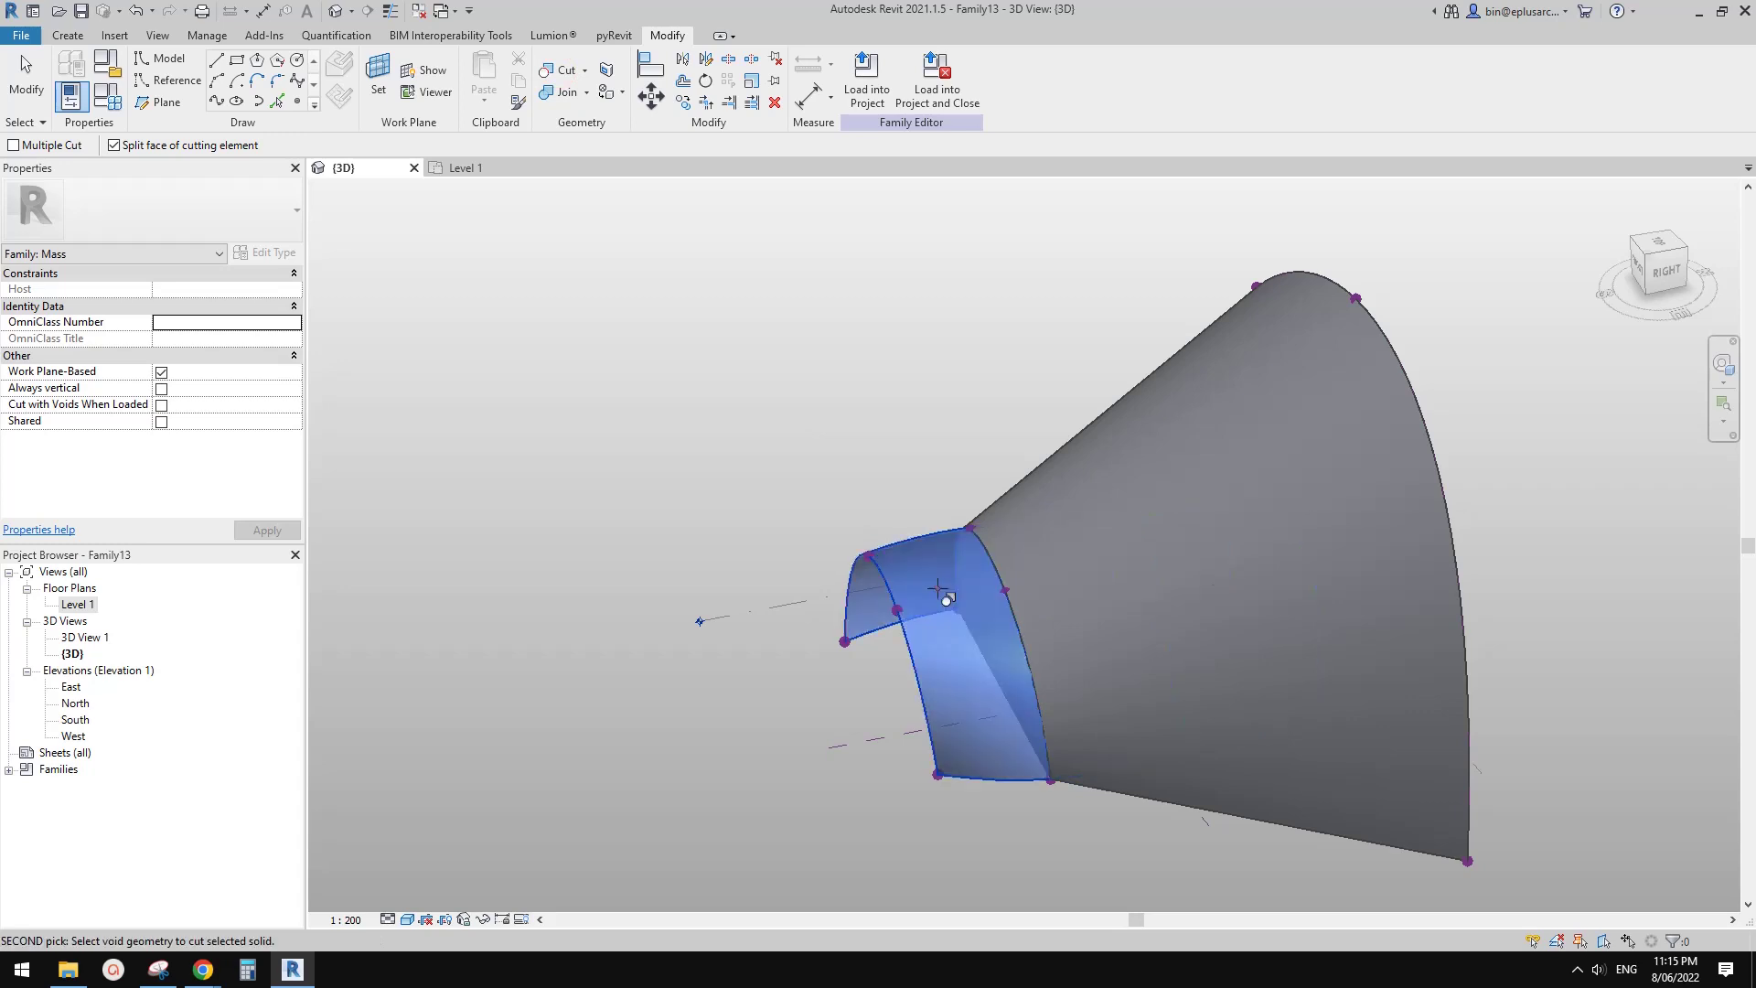
click(1355, 548)
key(Escape)
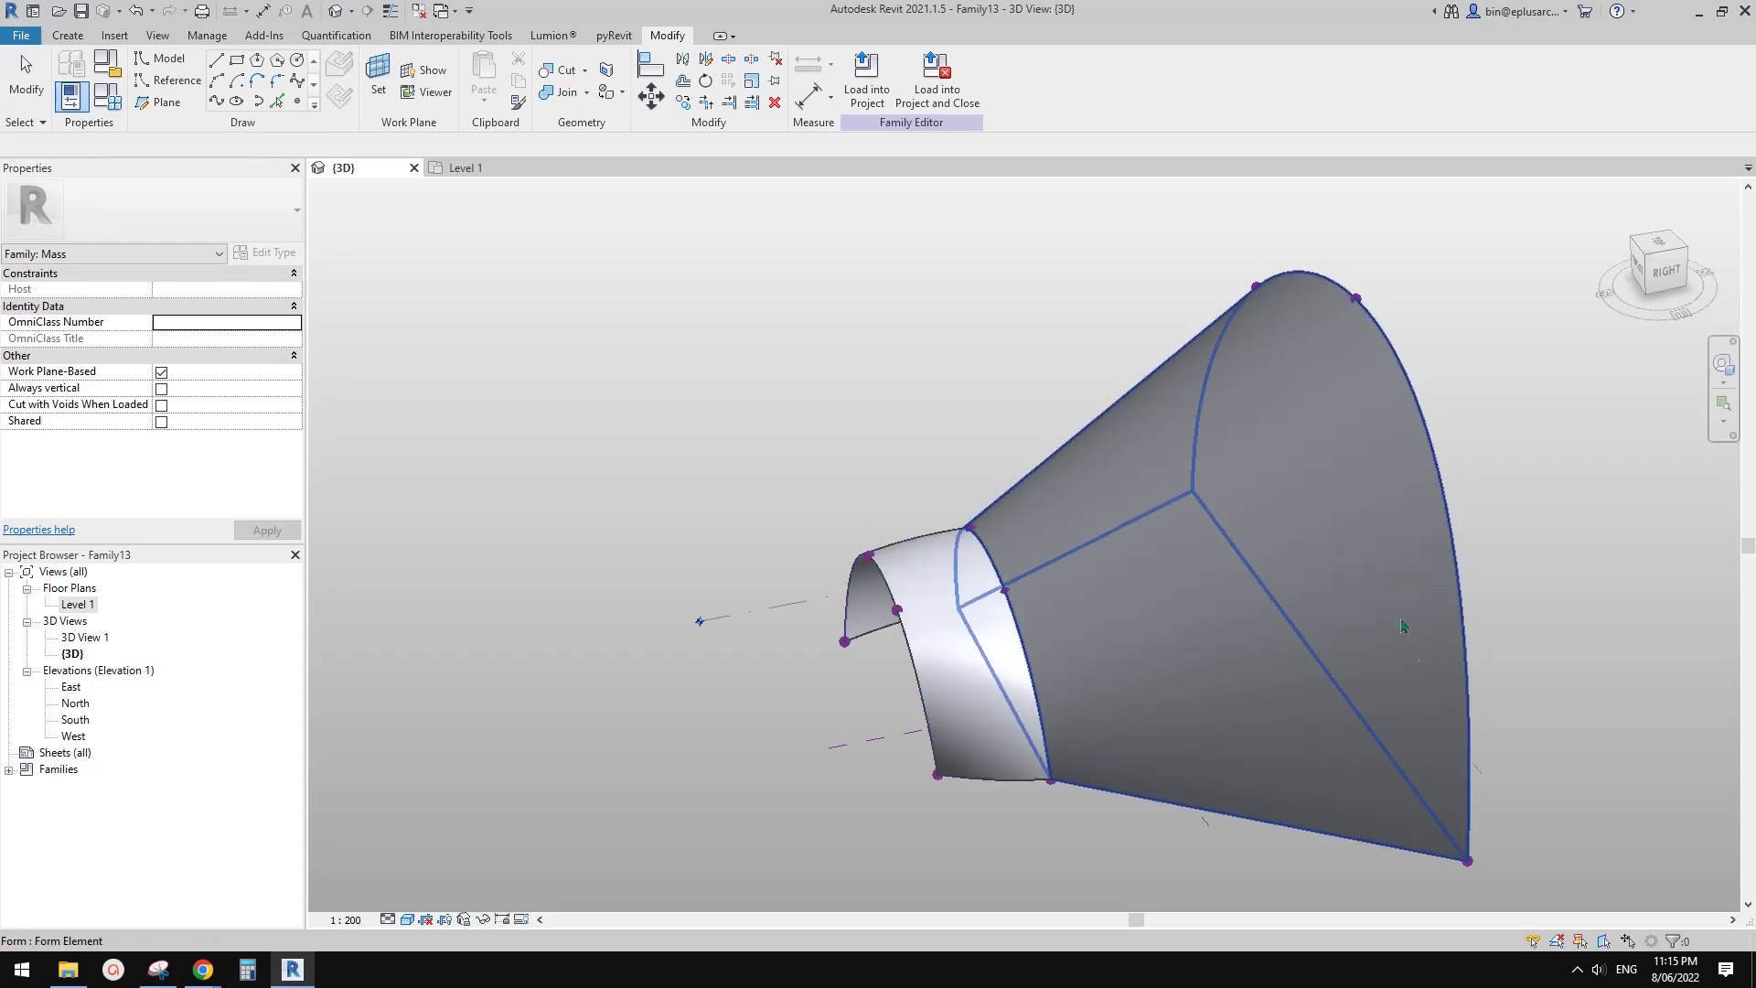
- Temporarily hide the cutting solid to inspect the remaining surface, and reset the temporary hiding
click(1403, 628)
key(h)
key(h)
shift+middle_drag(1391, 616, 1253, 706)
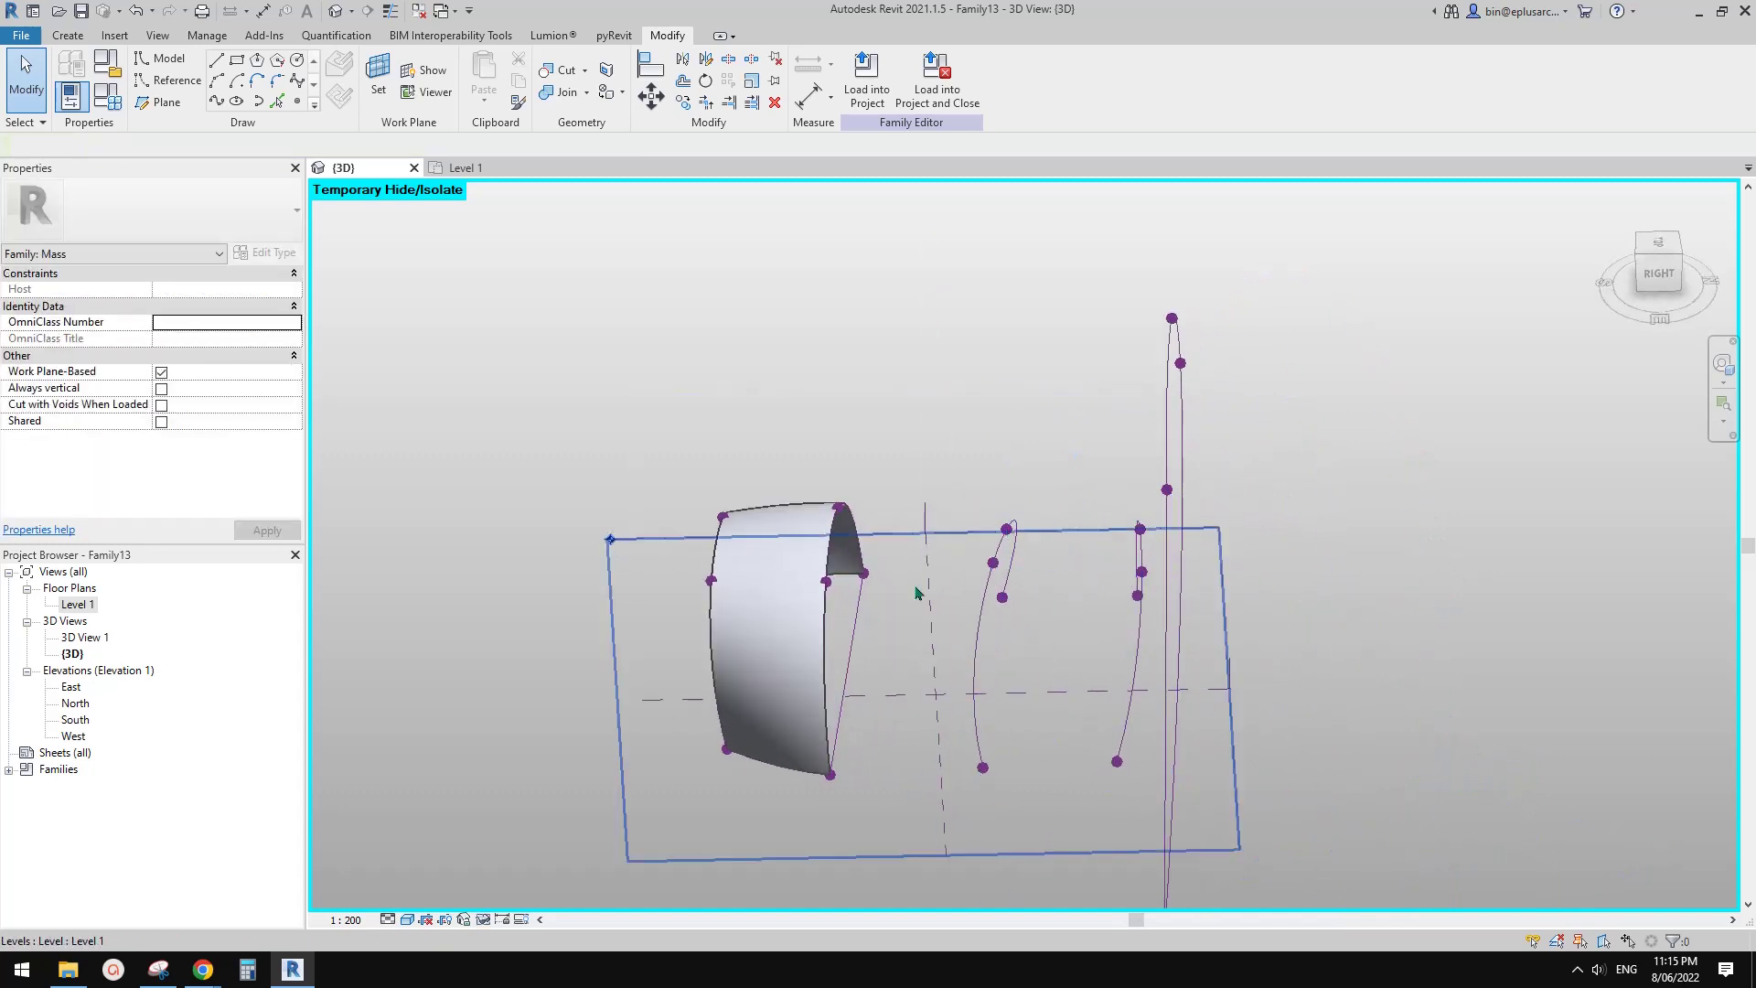
middle_drag(1135, 681, 1252, 615)
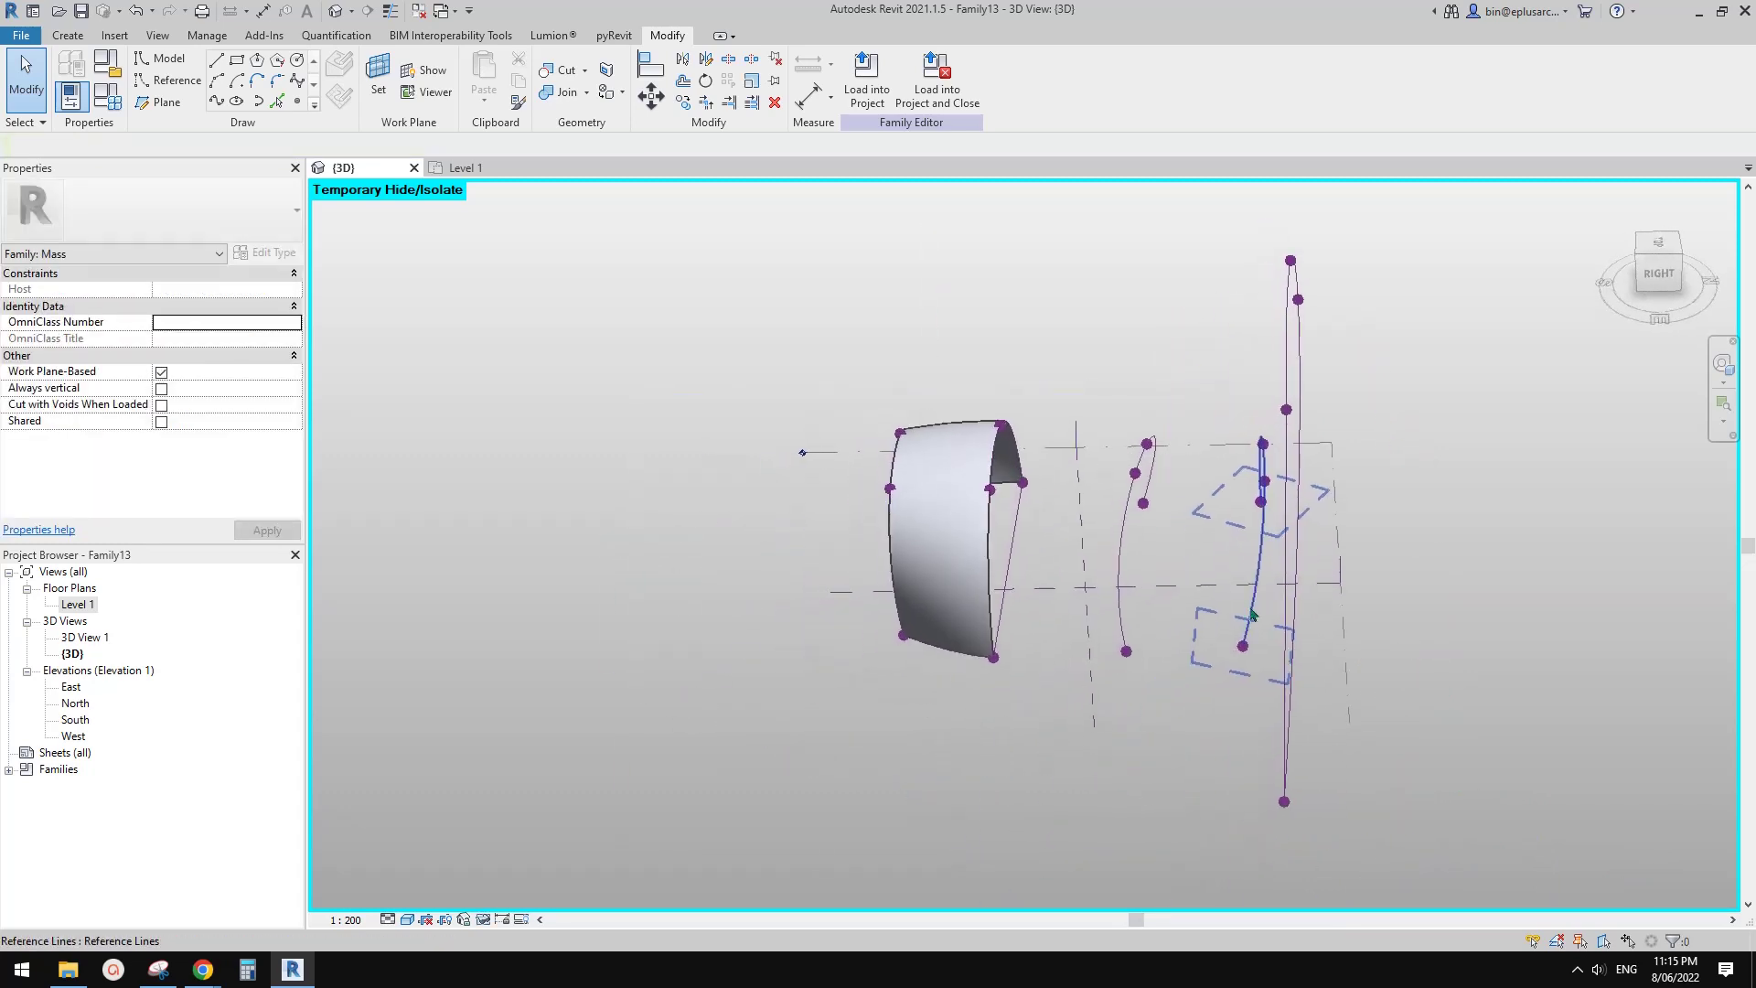
key(r)
shift+middle_drag(1205, 556, 1324, 579)
- Turn off the cutting solid's Visible property and temporarily hide the solid in the 3D view
click(1463, 466)
middle_drag(1463, 466, 1346, 554)
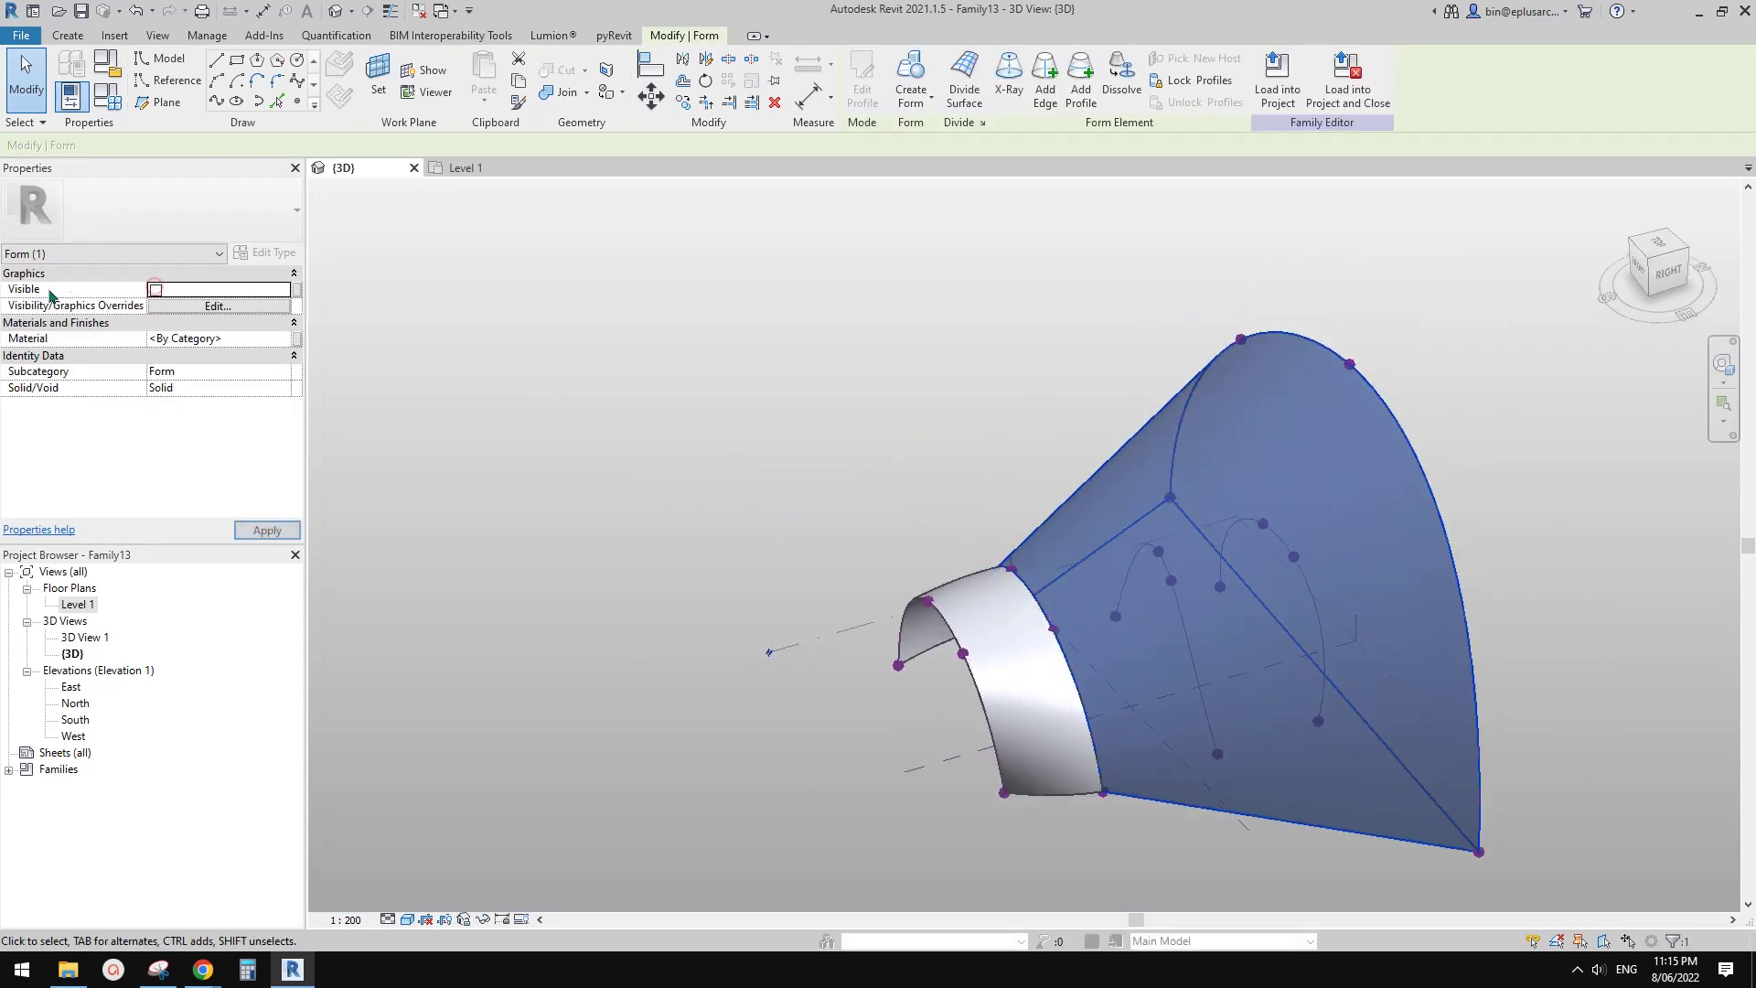
middle_drag(839, 408, 775, 337)
click(775, 337)
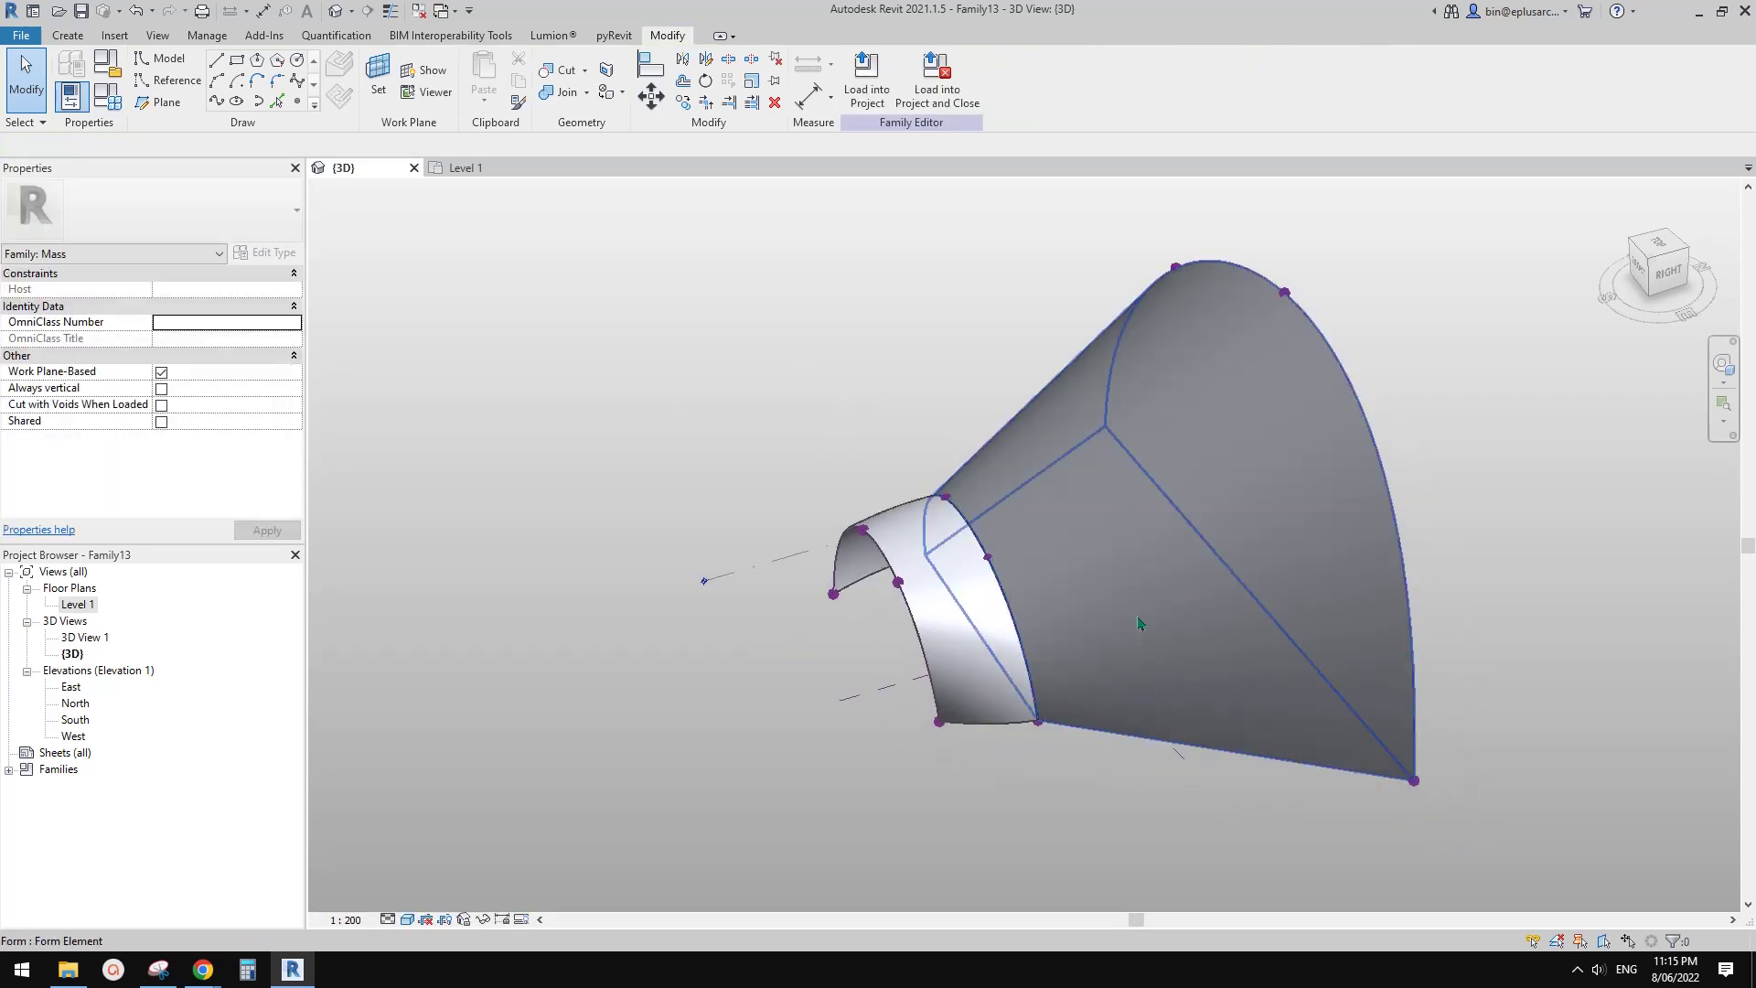
click(1186, 566)
key(h)
key(h)
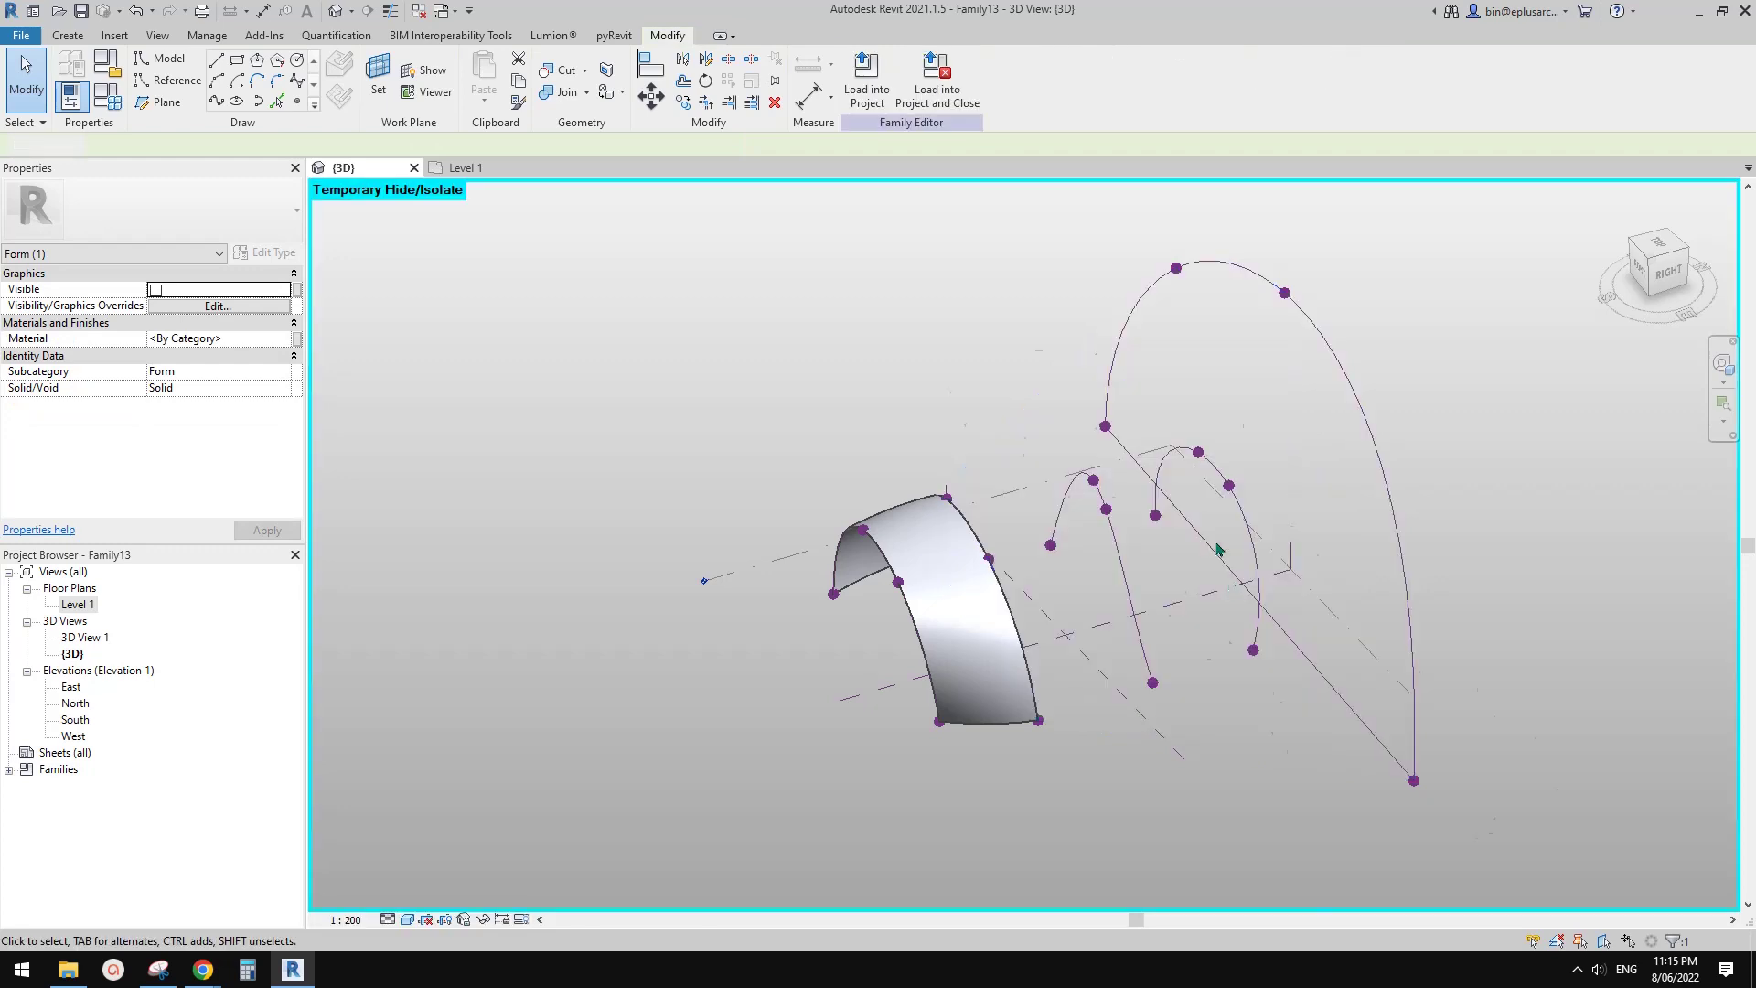
click(1291, 410)
shift+middle_drag(1177, 622, 1128, 680)
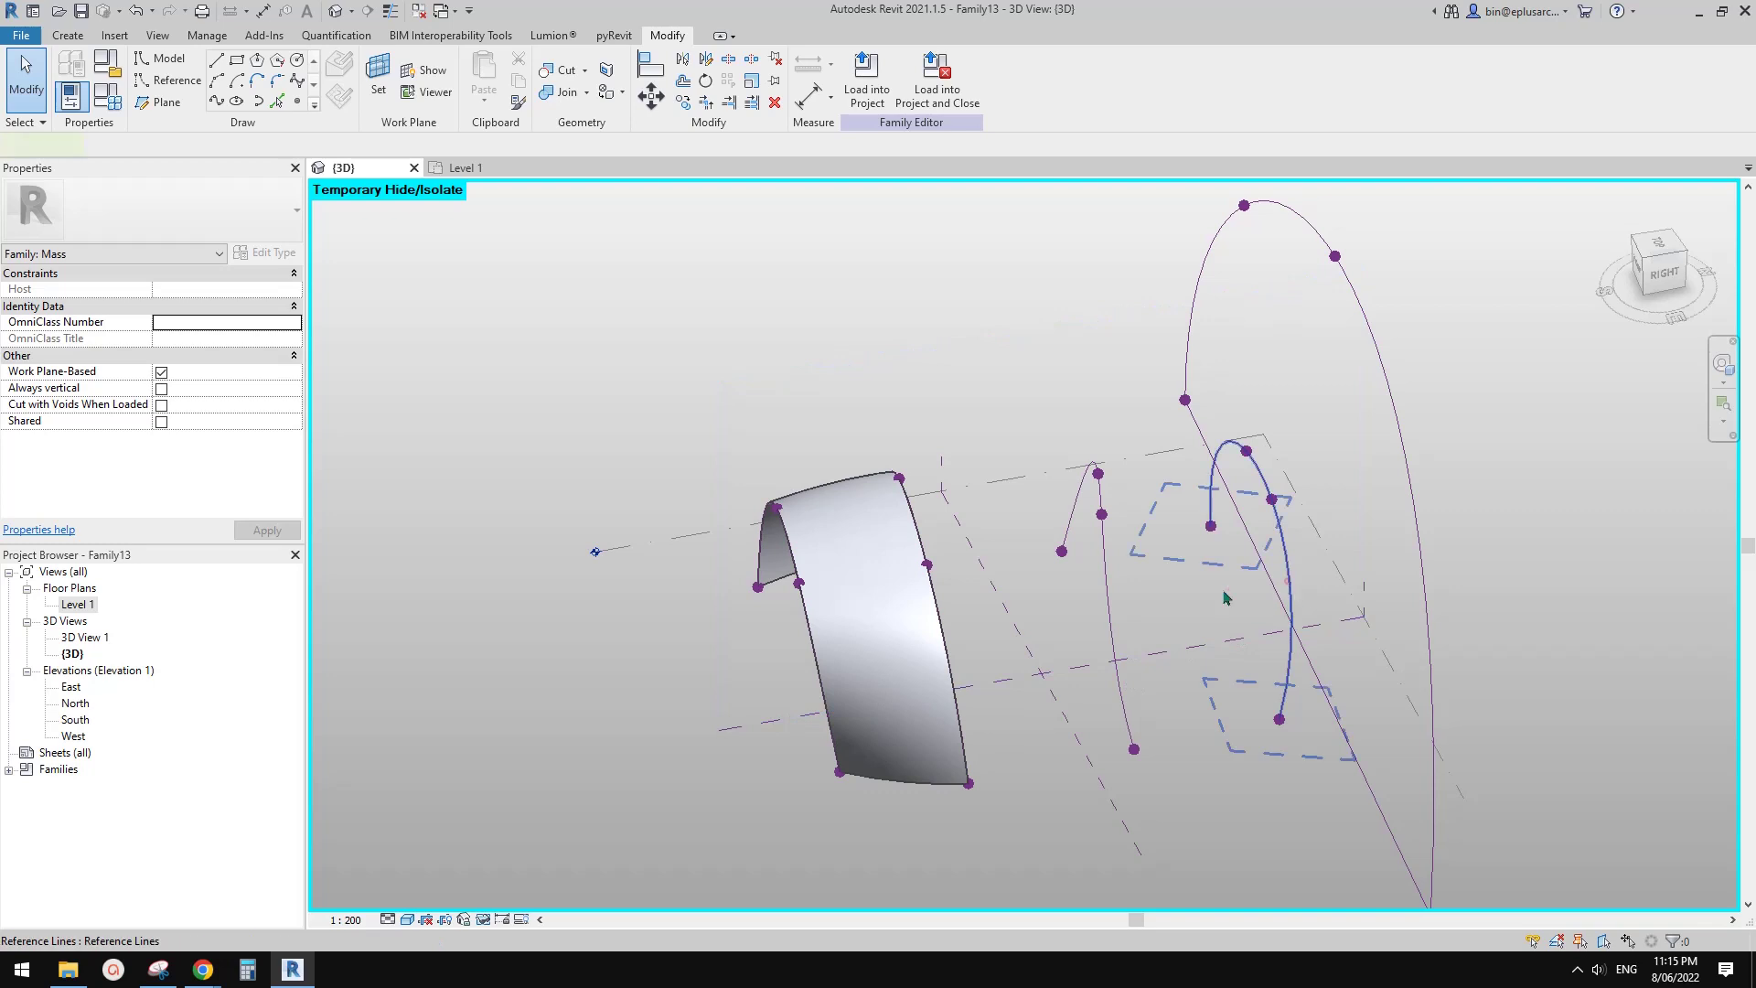
- Select the four small arch reference lines and create a second full surface form across them
click(1287, 581)
ctrl+click(1106, 599)
shift+middle_drag(979, 650, 1028, 665)
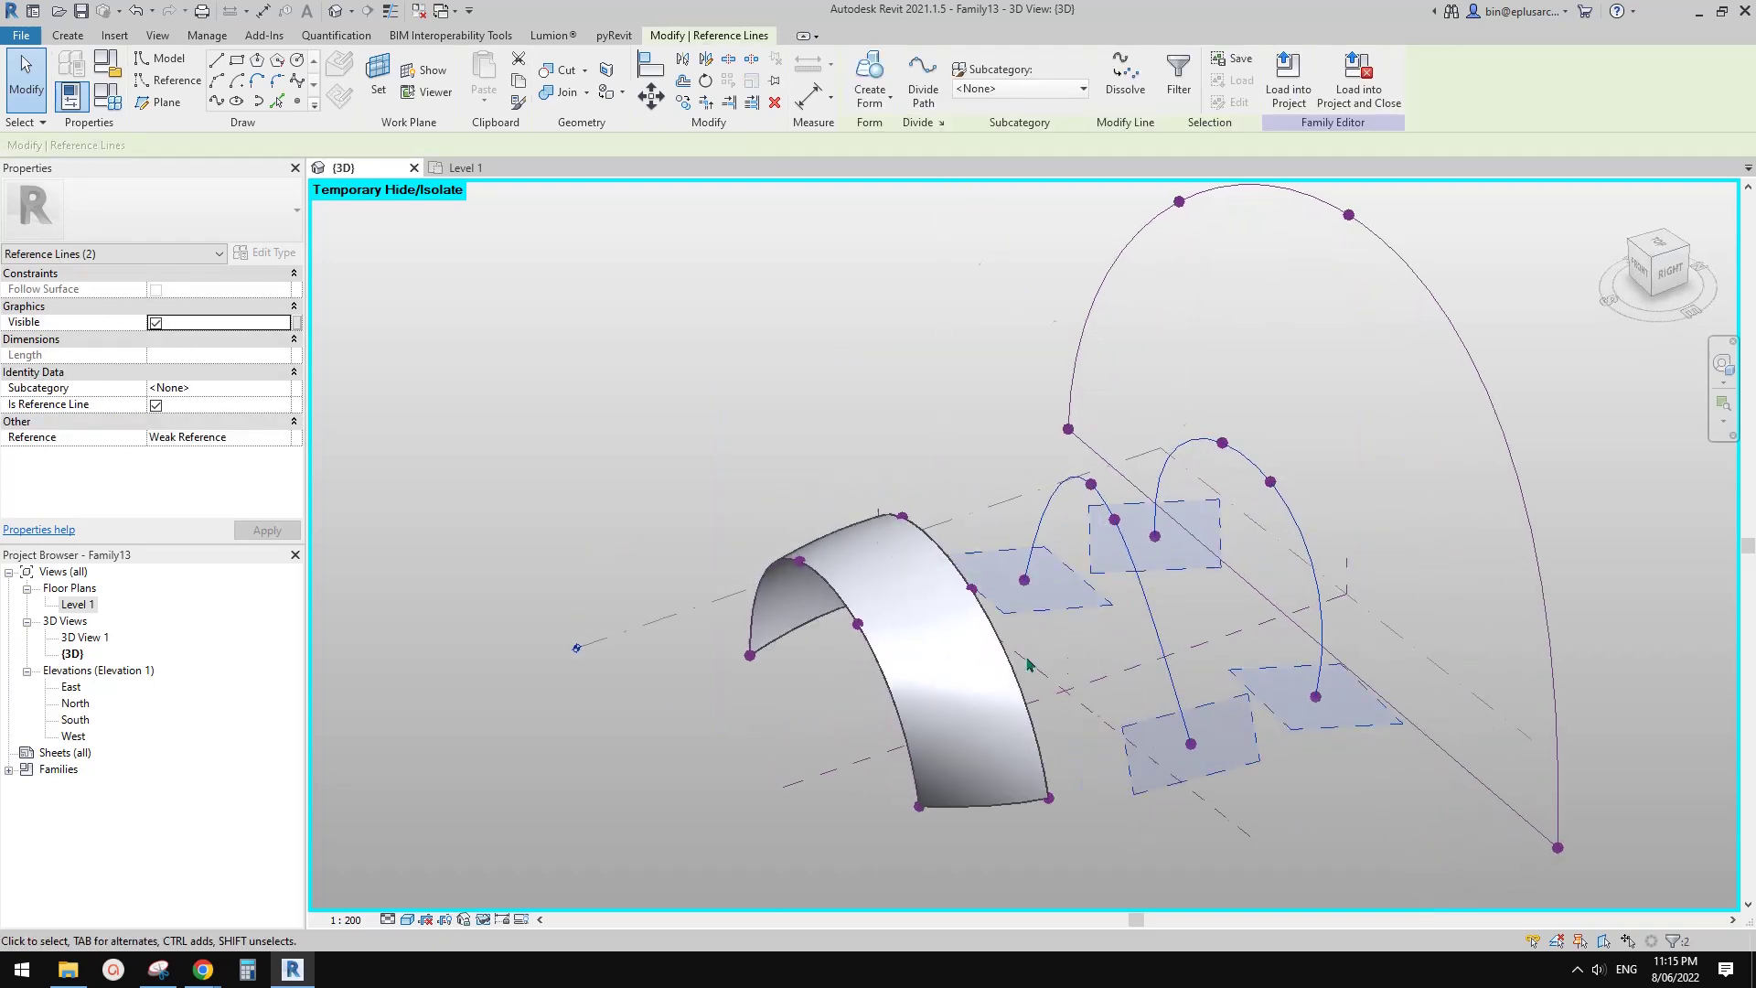
key(Tab)
key(Tab)
ctrl+click(1010, 658)
ctrl+click(889, 686)
shift+middle_drag(889, 686, 956, 714)
click(870, 73)
shift+middle_drag(1025, 603, 1052, 618)
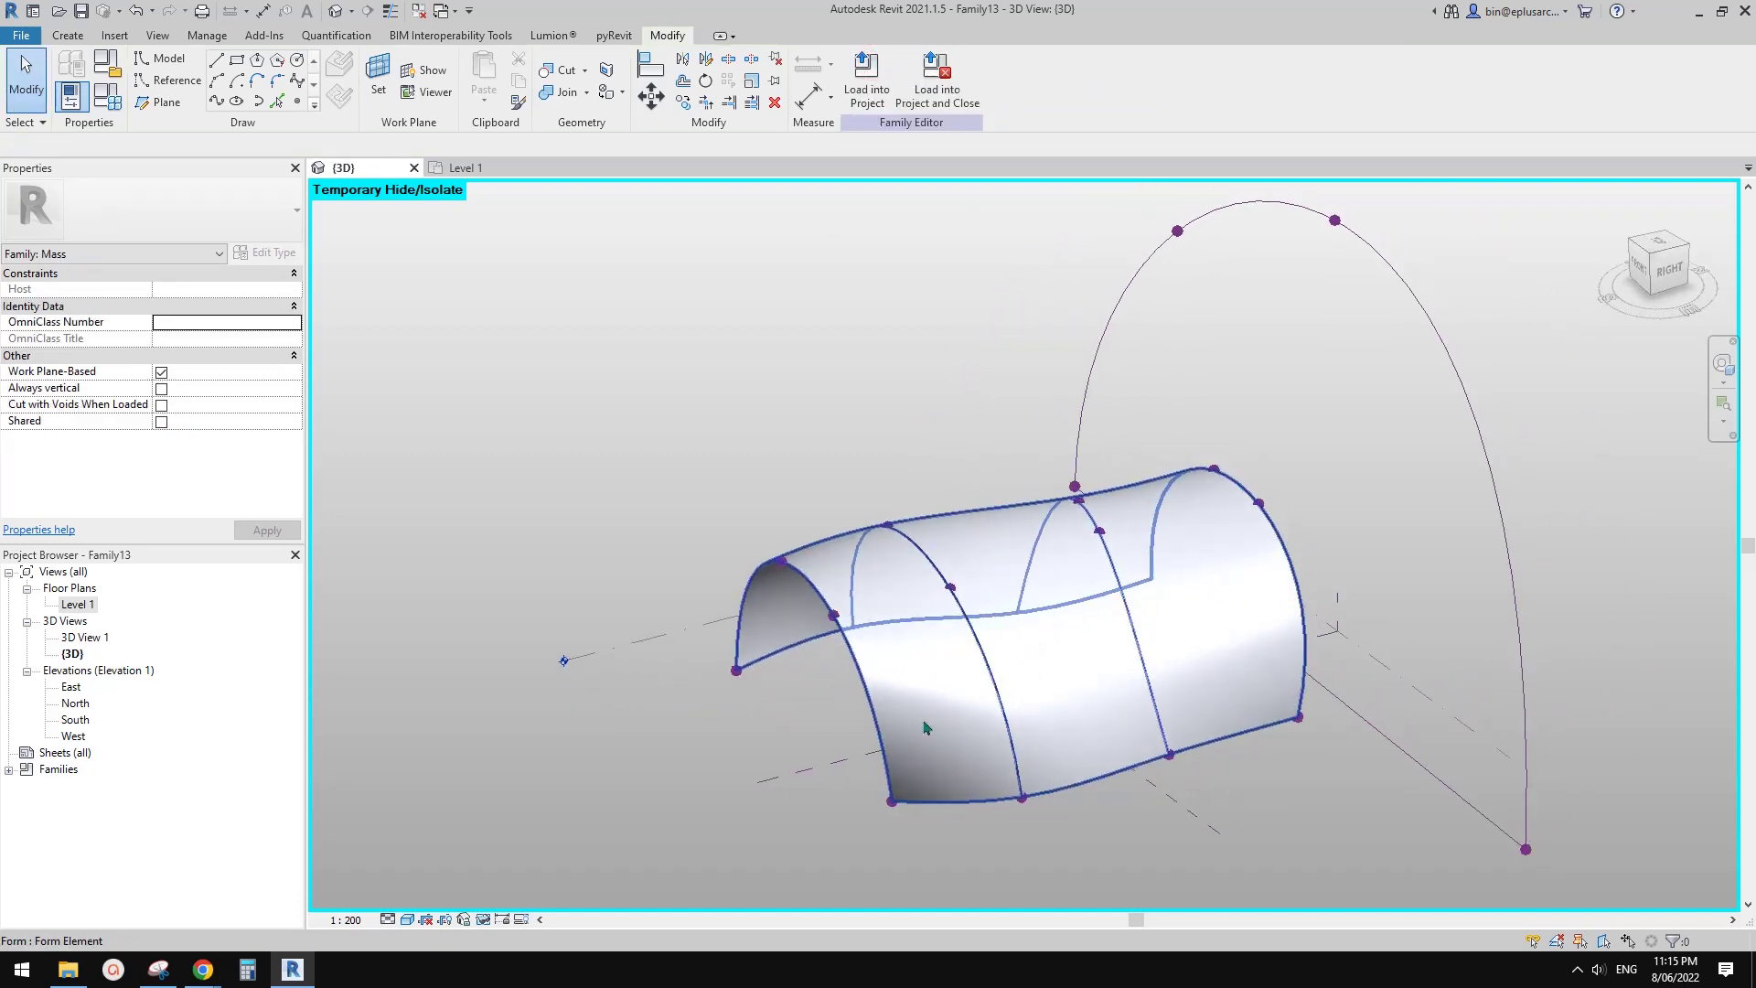
- Copy the large end profile, arch and base line, to just beyond the opposite end of the surface
shift+middle_drag(1082, 717, 866, 538)
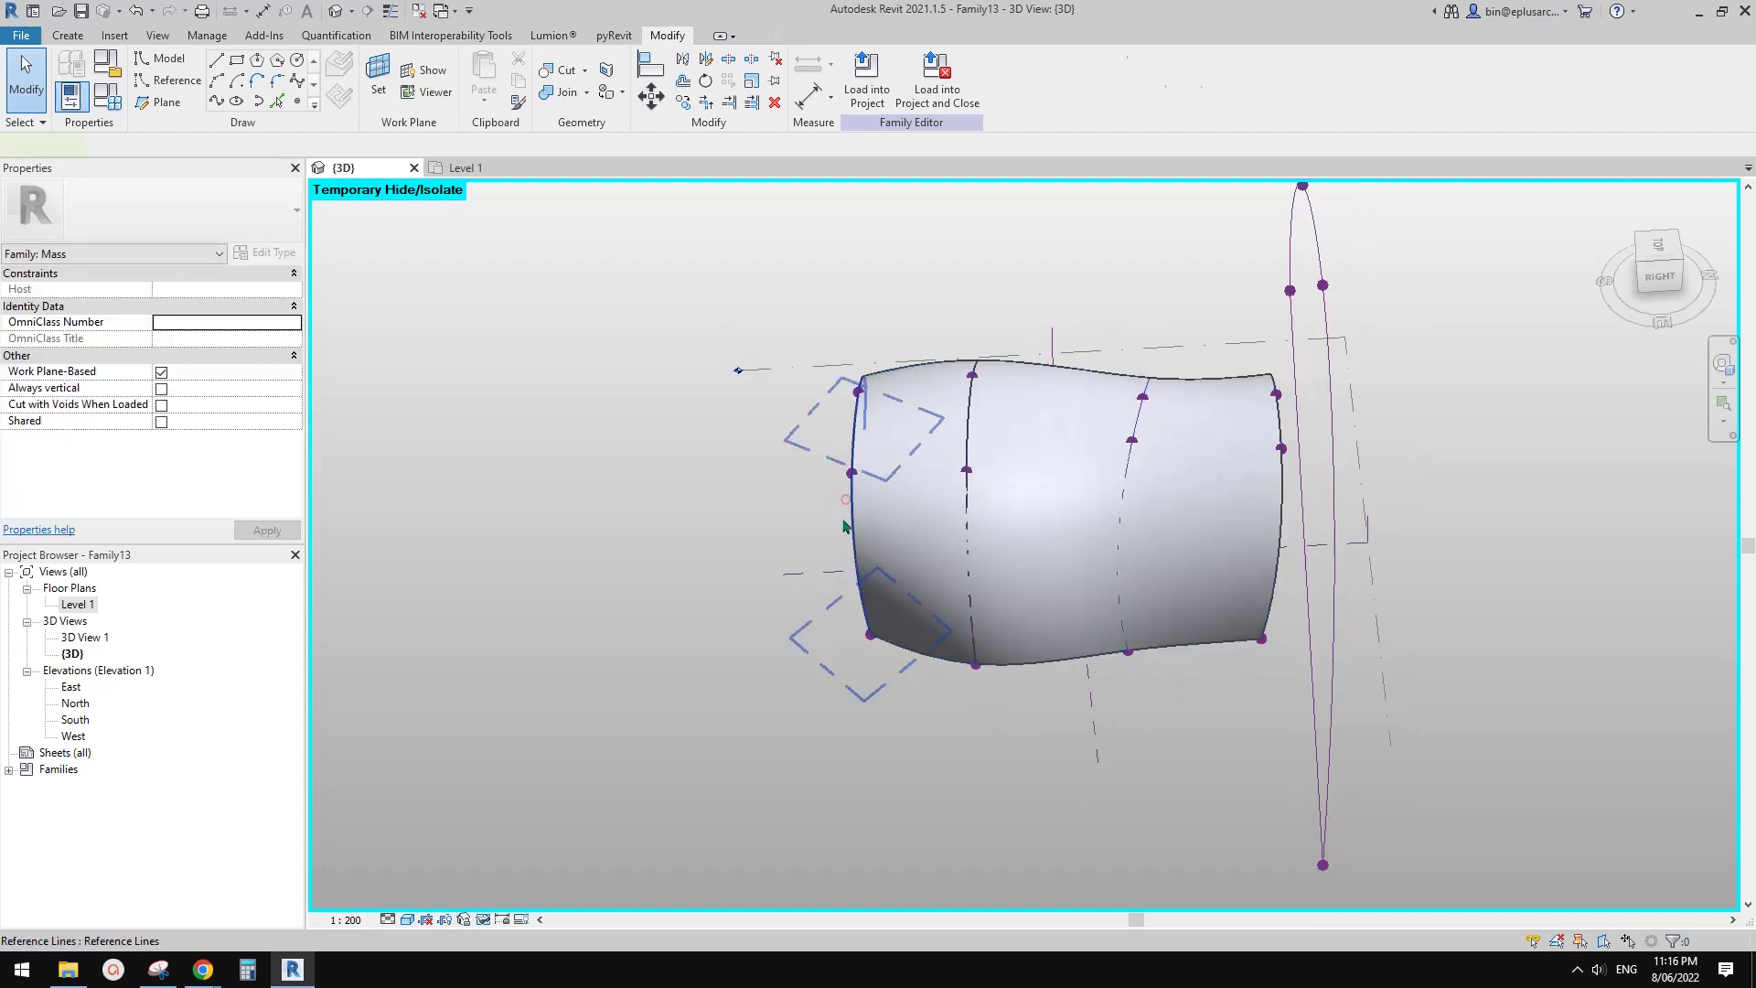
click(844, 522)
key(c)
key(o)
scroll(1242, 588, down, 1)
key(Escape)
key(Tab)
click(1309, 627)
drag(1310, 627, 926, 645)
click(925, 644)
key(Escape)
- Join the two base points of the still open inner arch with a spline through points and make it a reference line
shift+middle_drag(1019, 650, 1085, 564)
key(Tab)
shift+middle_drag(1350, 373, 1178, 519)
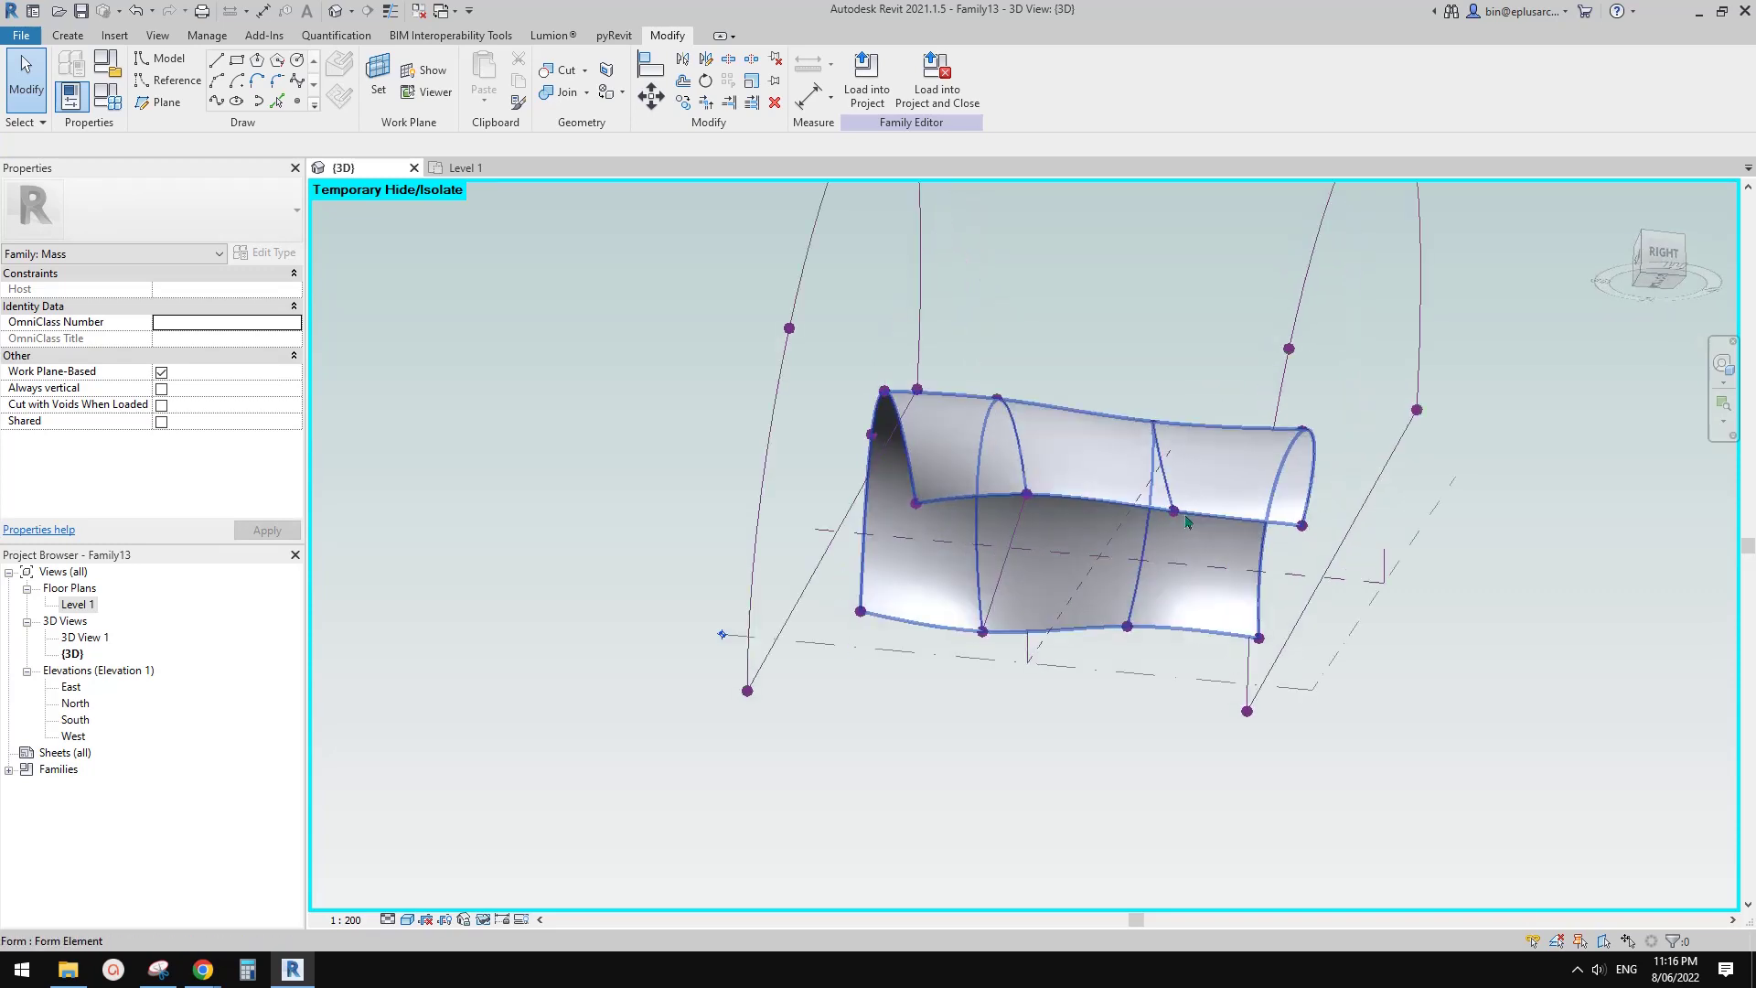
click(1173, 510)
ctrl+click(1127, 626)
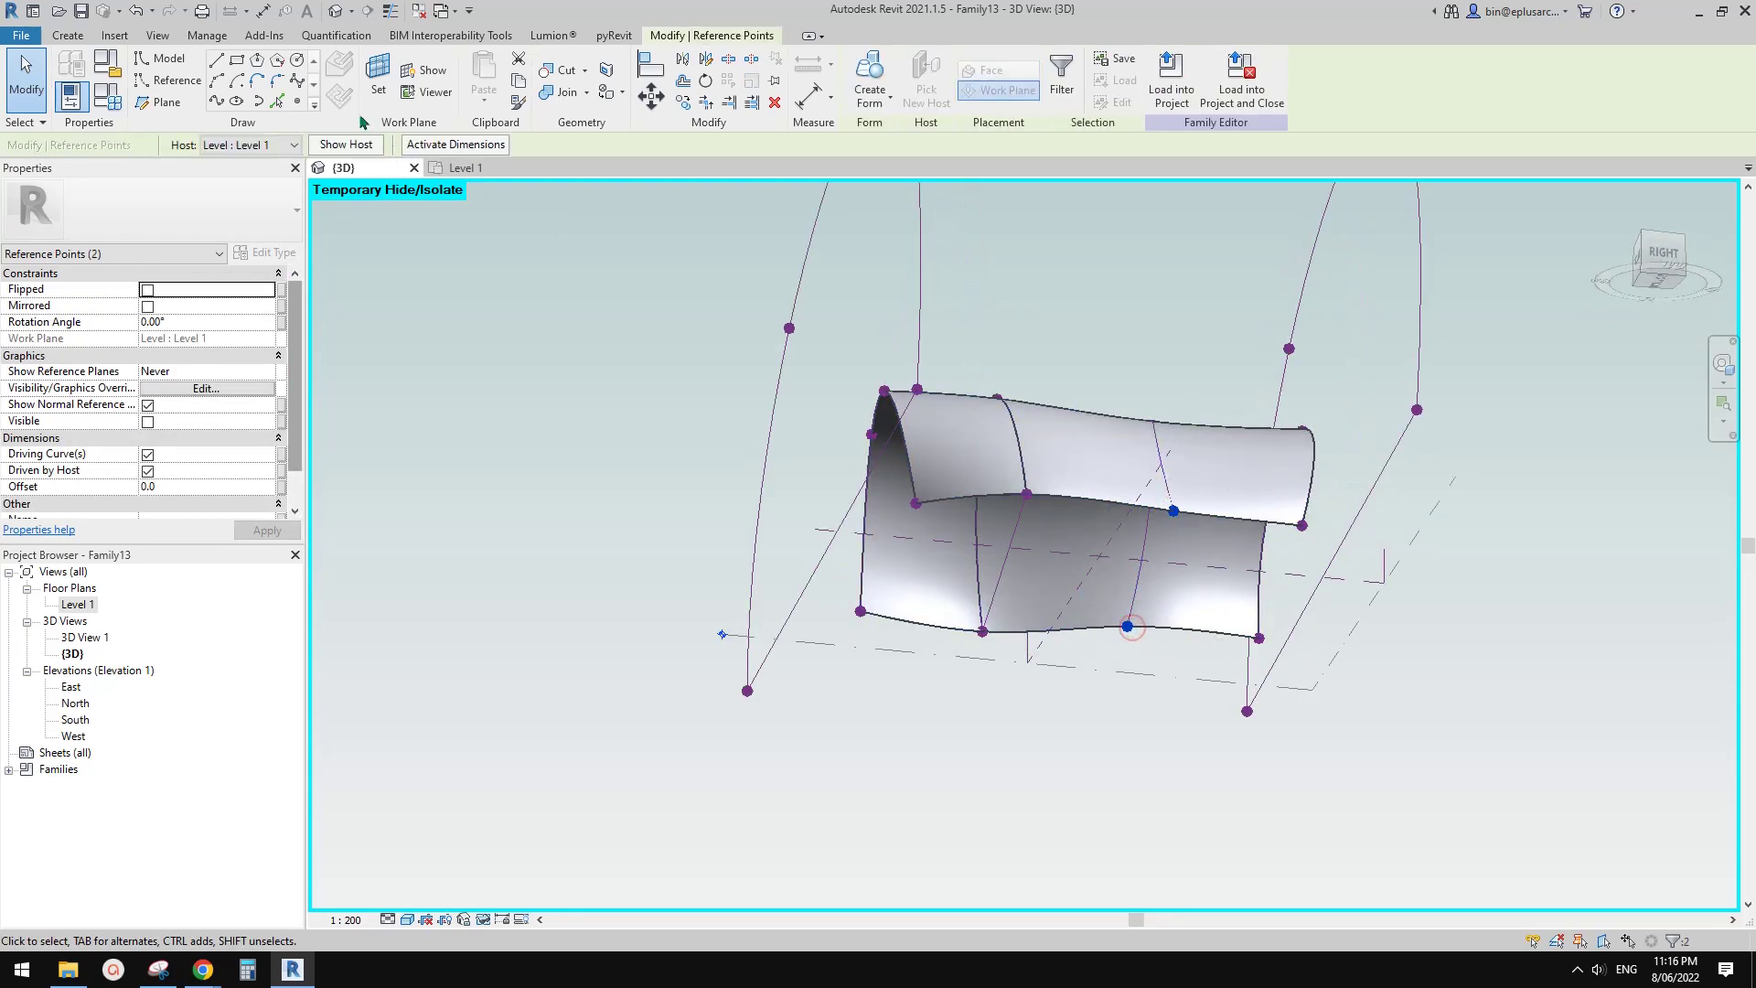
click(216, 101)
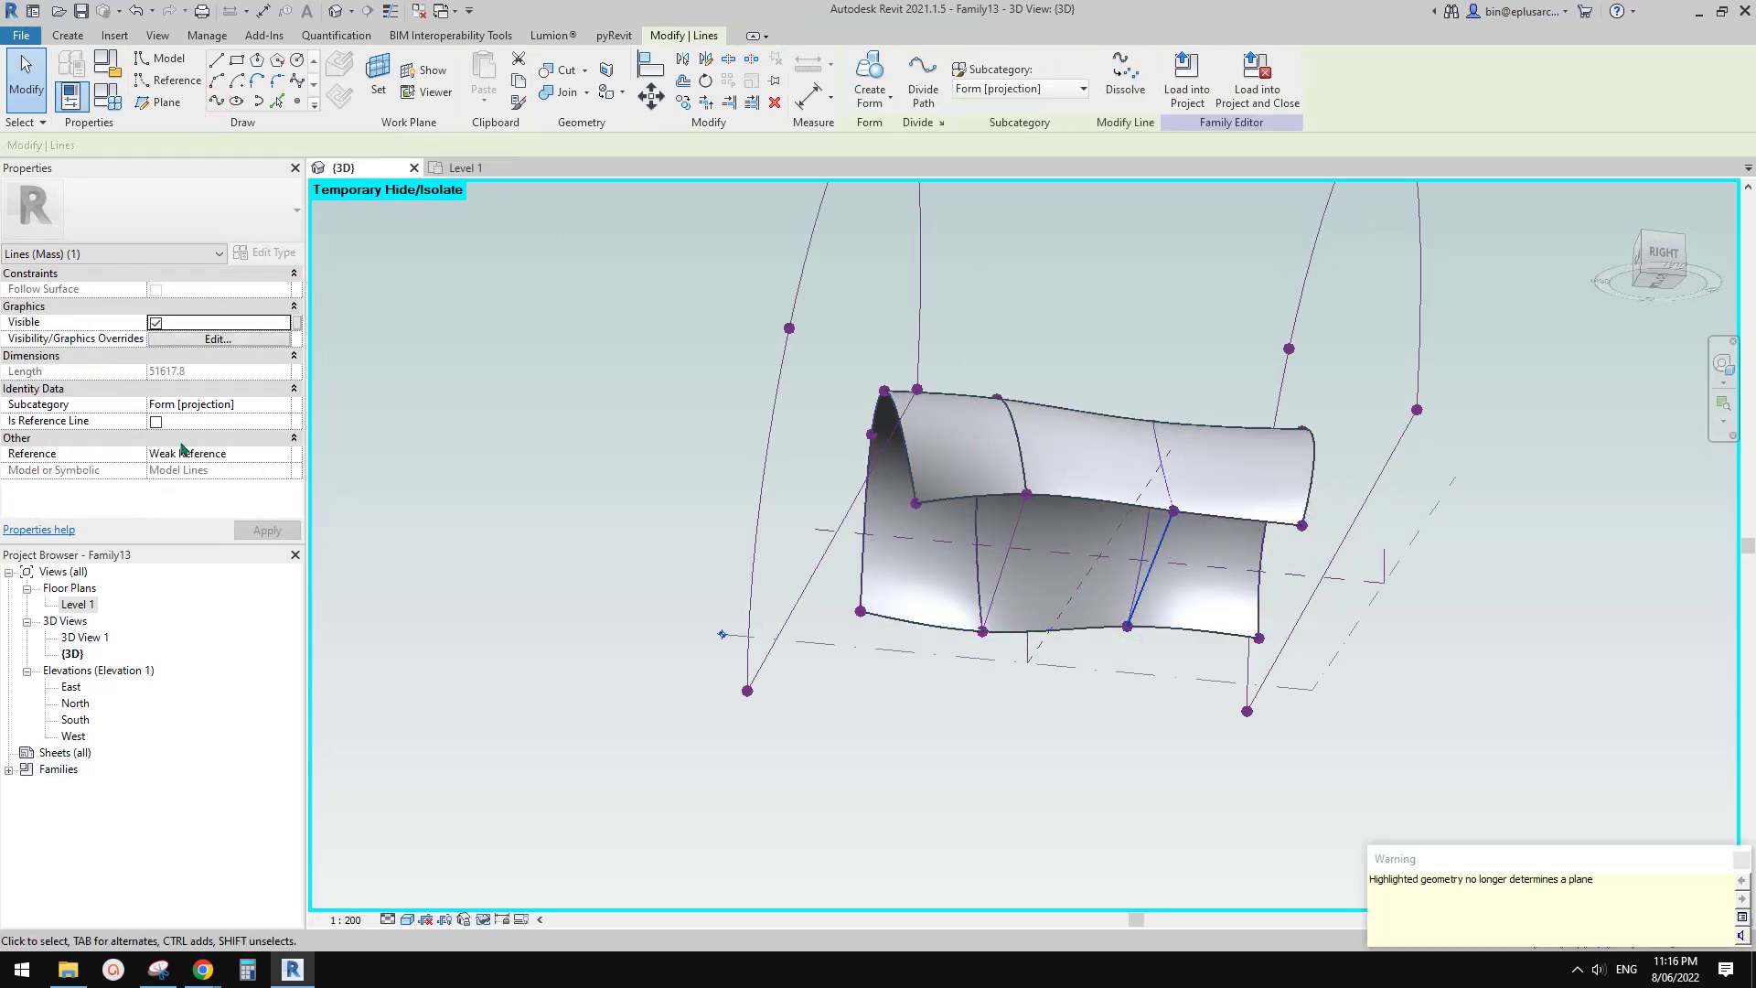
click(157, 422)
click(650, 494)
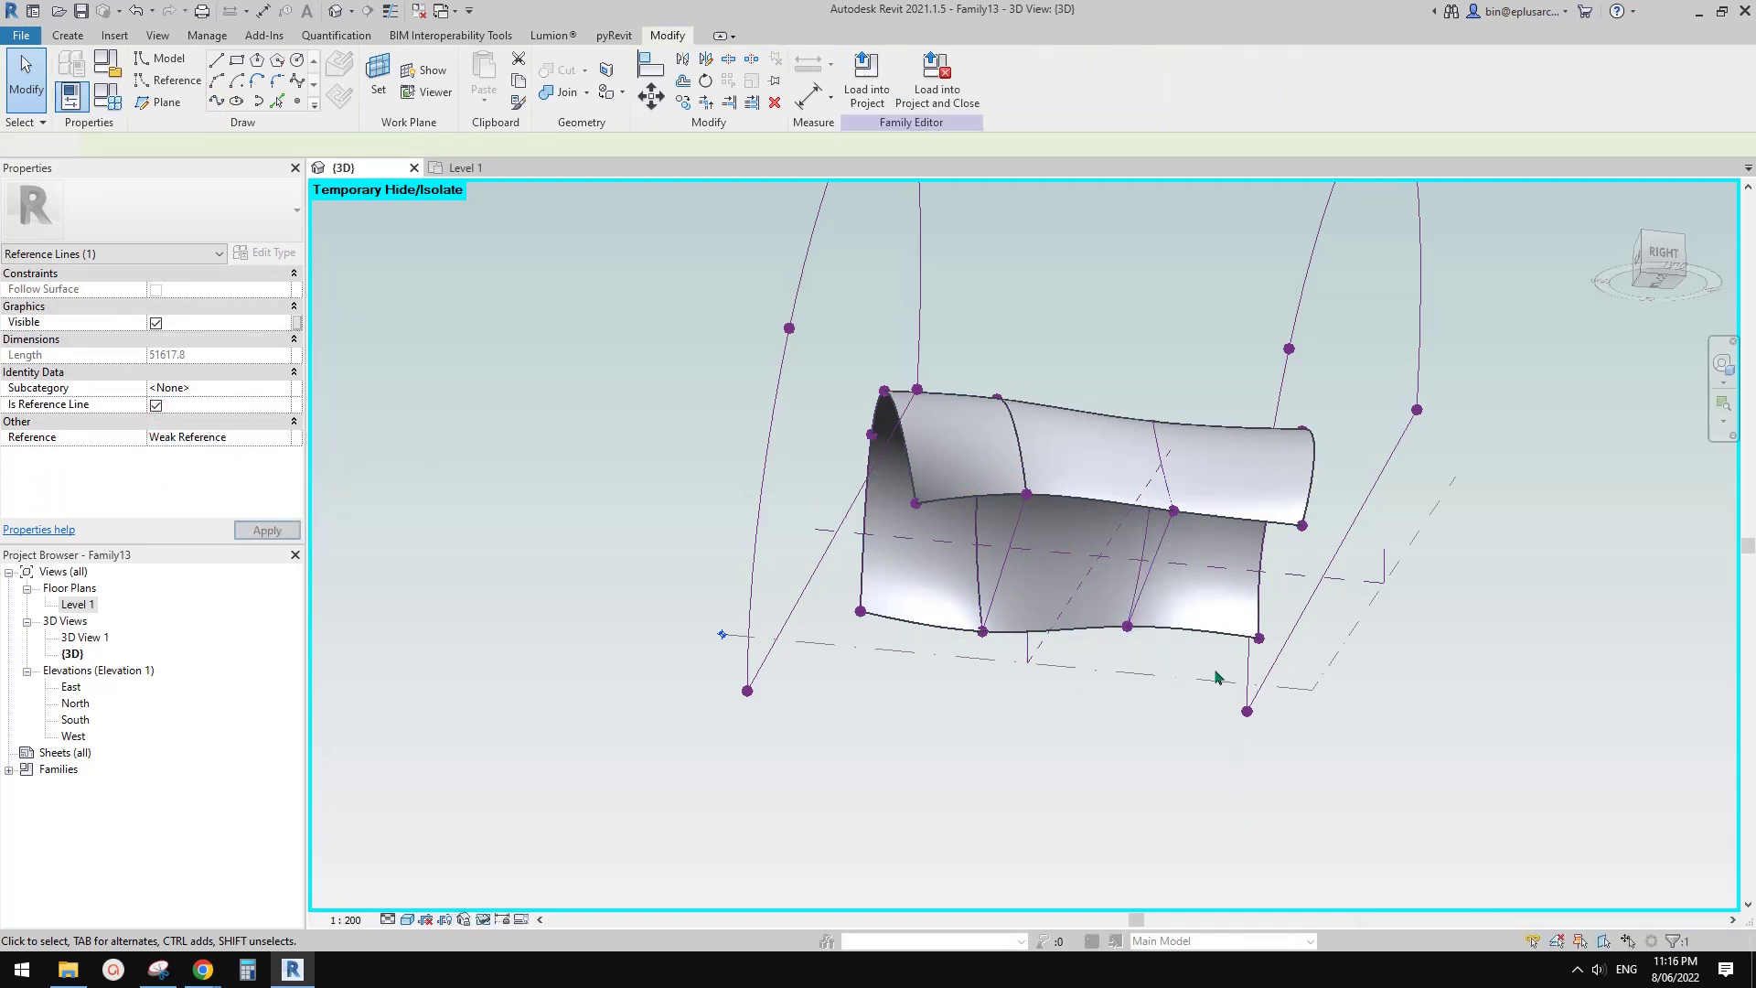
- Create a solid form between the newly closed inner arch profile and the copied large end profile
key(Tab)
click(1166, 550)
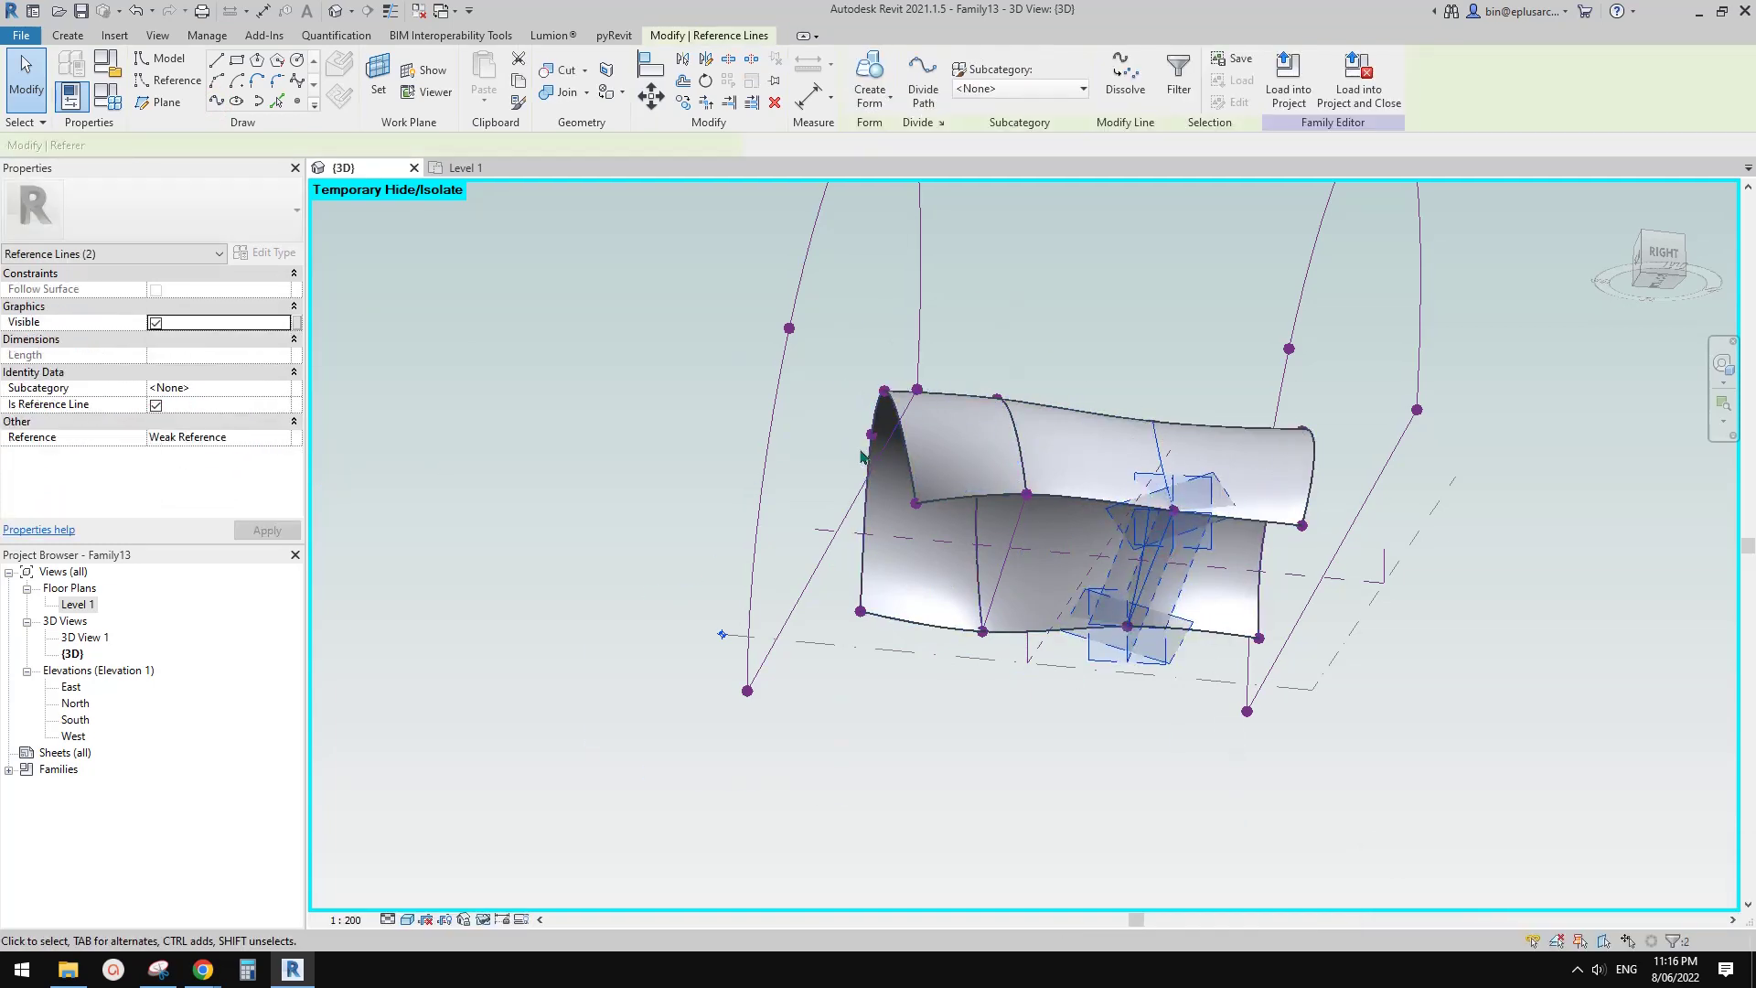
ctrl+click(921, 343)
shift+middle_drag(931, 558, 952, 738)
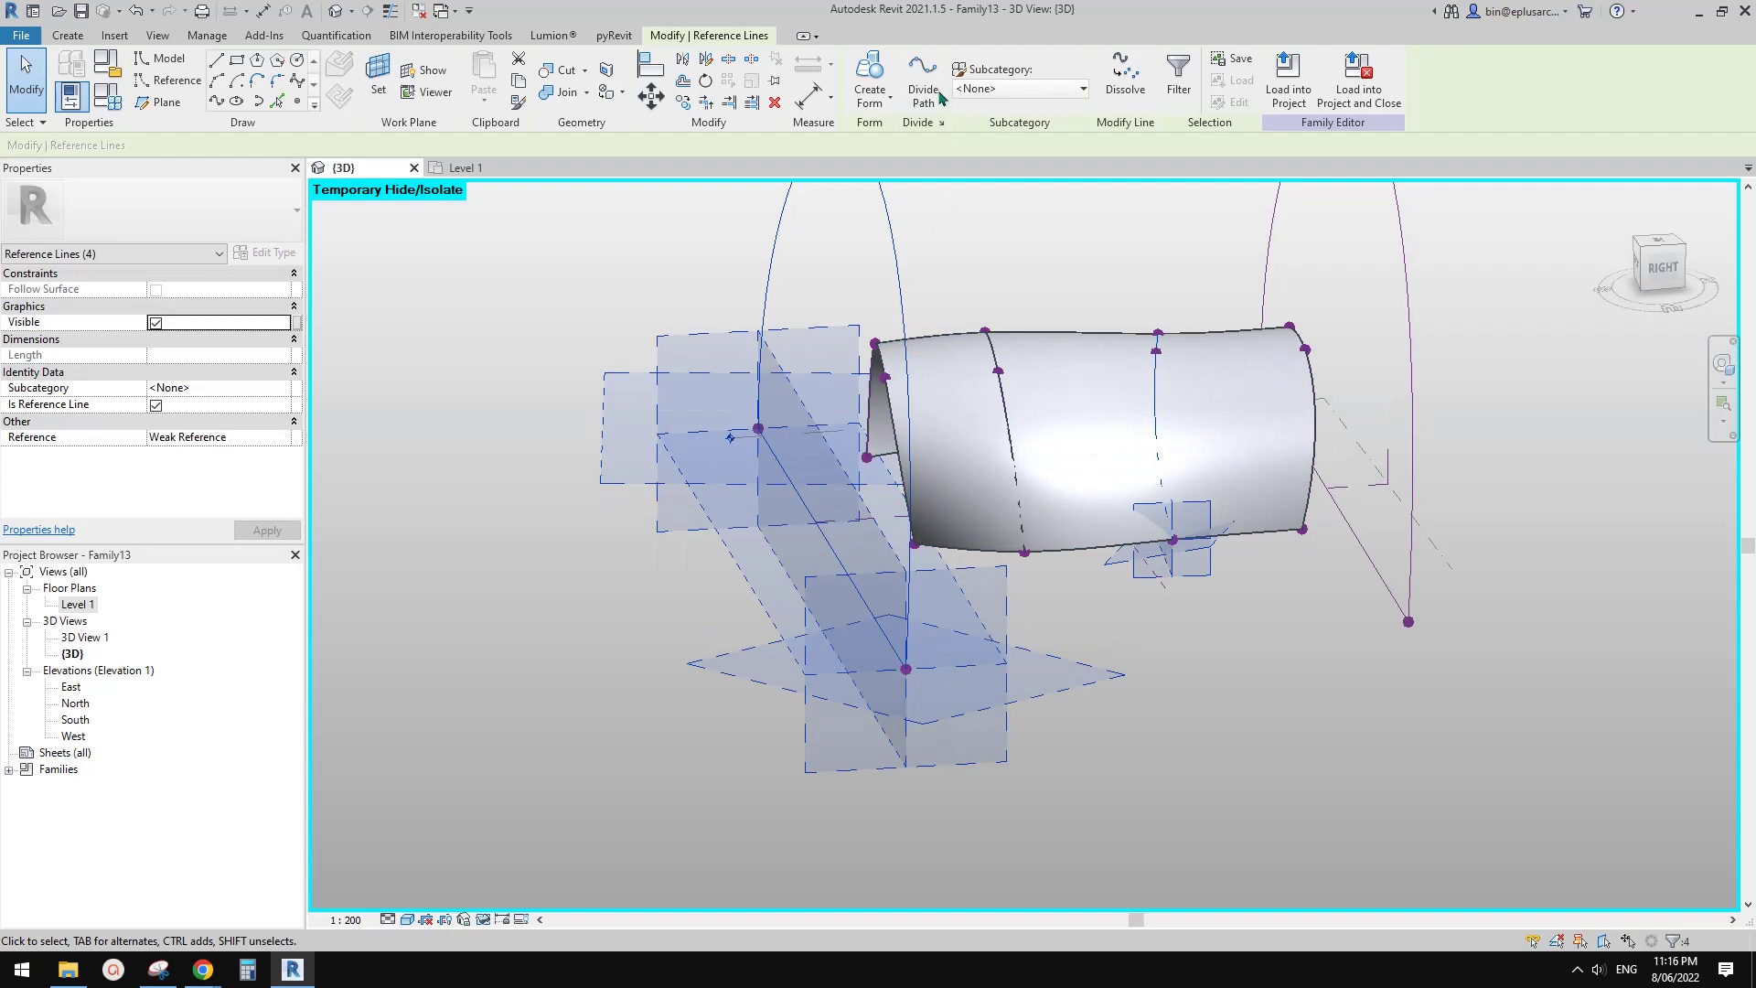
click(874, 96)
click(901, 140)
- Reposition one upper reference point of the copied large end profile to adjust the second solid
shift+middle_drag(1006, 595, 1113, 342)
shift+middle_drag(704, 582, 852, 370)
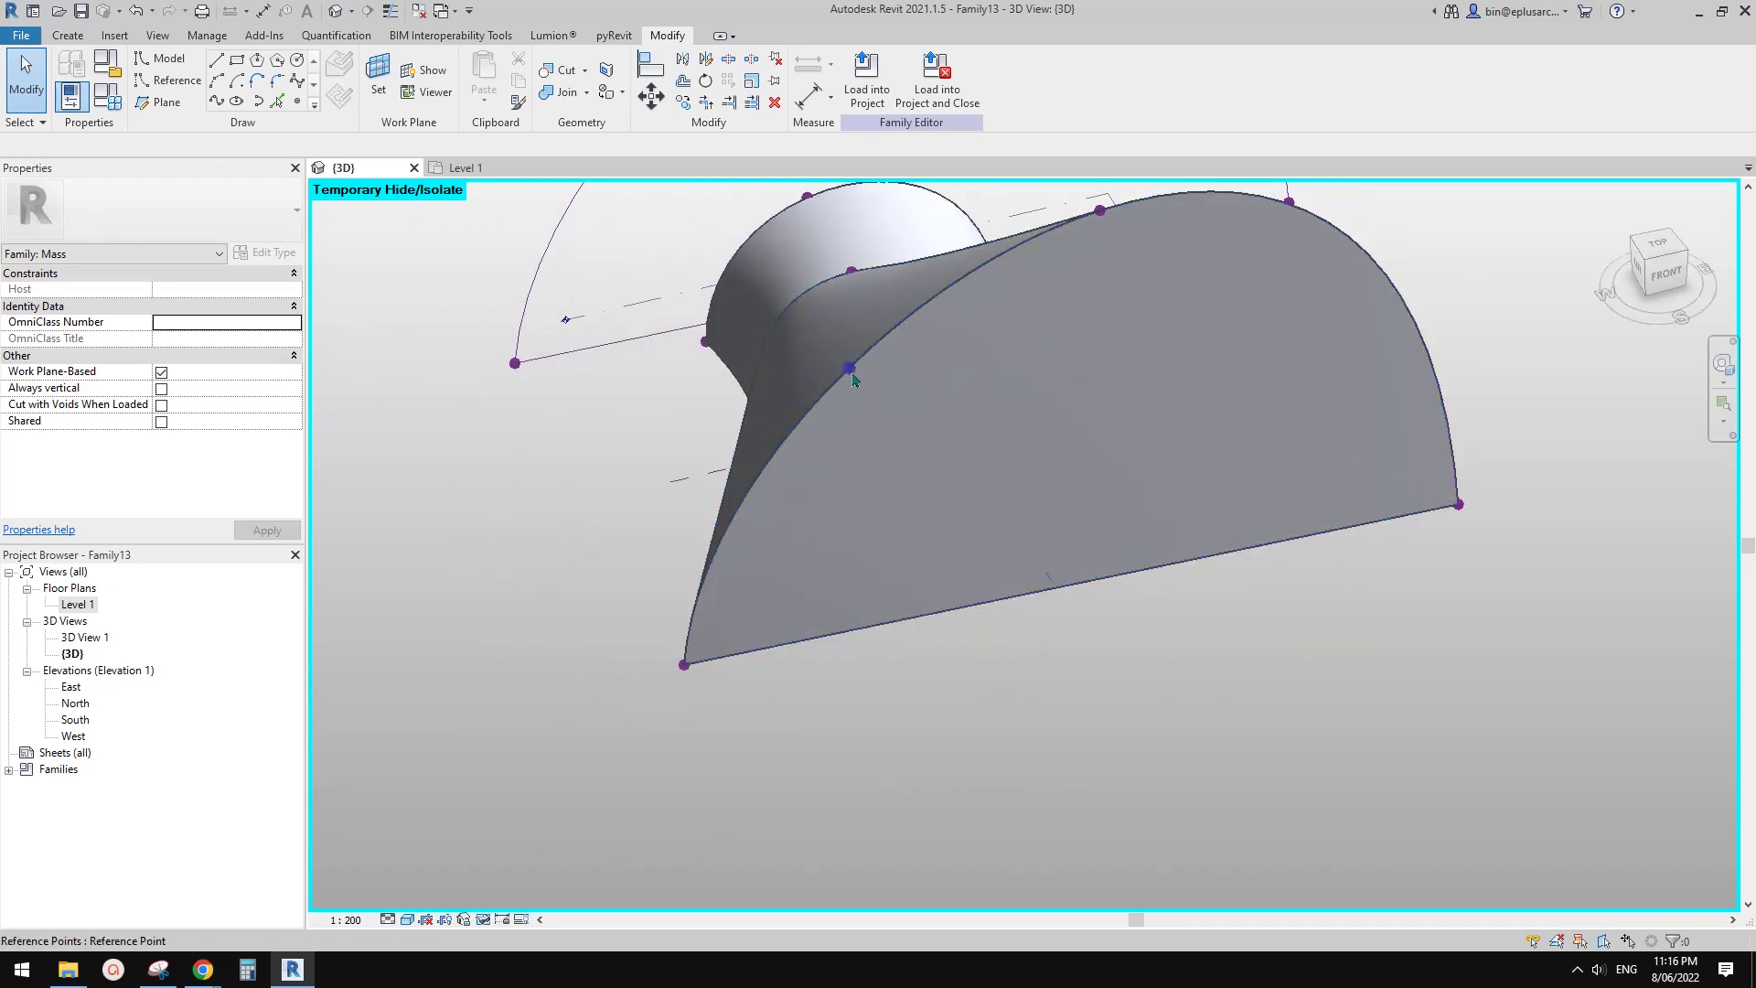
click(849, 366)
drag(878, 368, 854, 414)
key(Escape)
shift+middle_drag(1027, 384, 615, 415)
- Cut the second surface with the new solid using Cut Geometry
middle_drag(1074, 485, 855, 647)
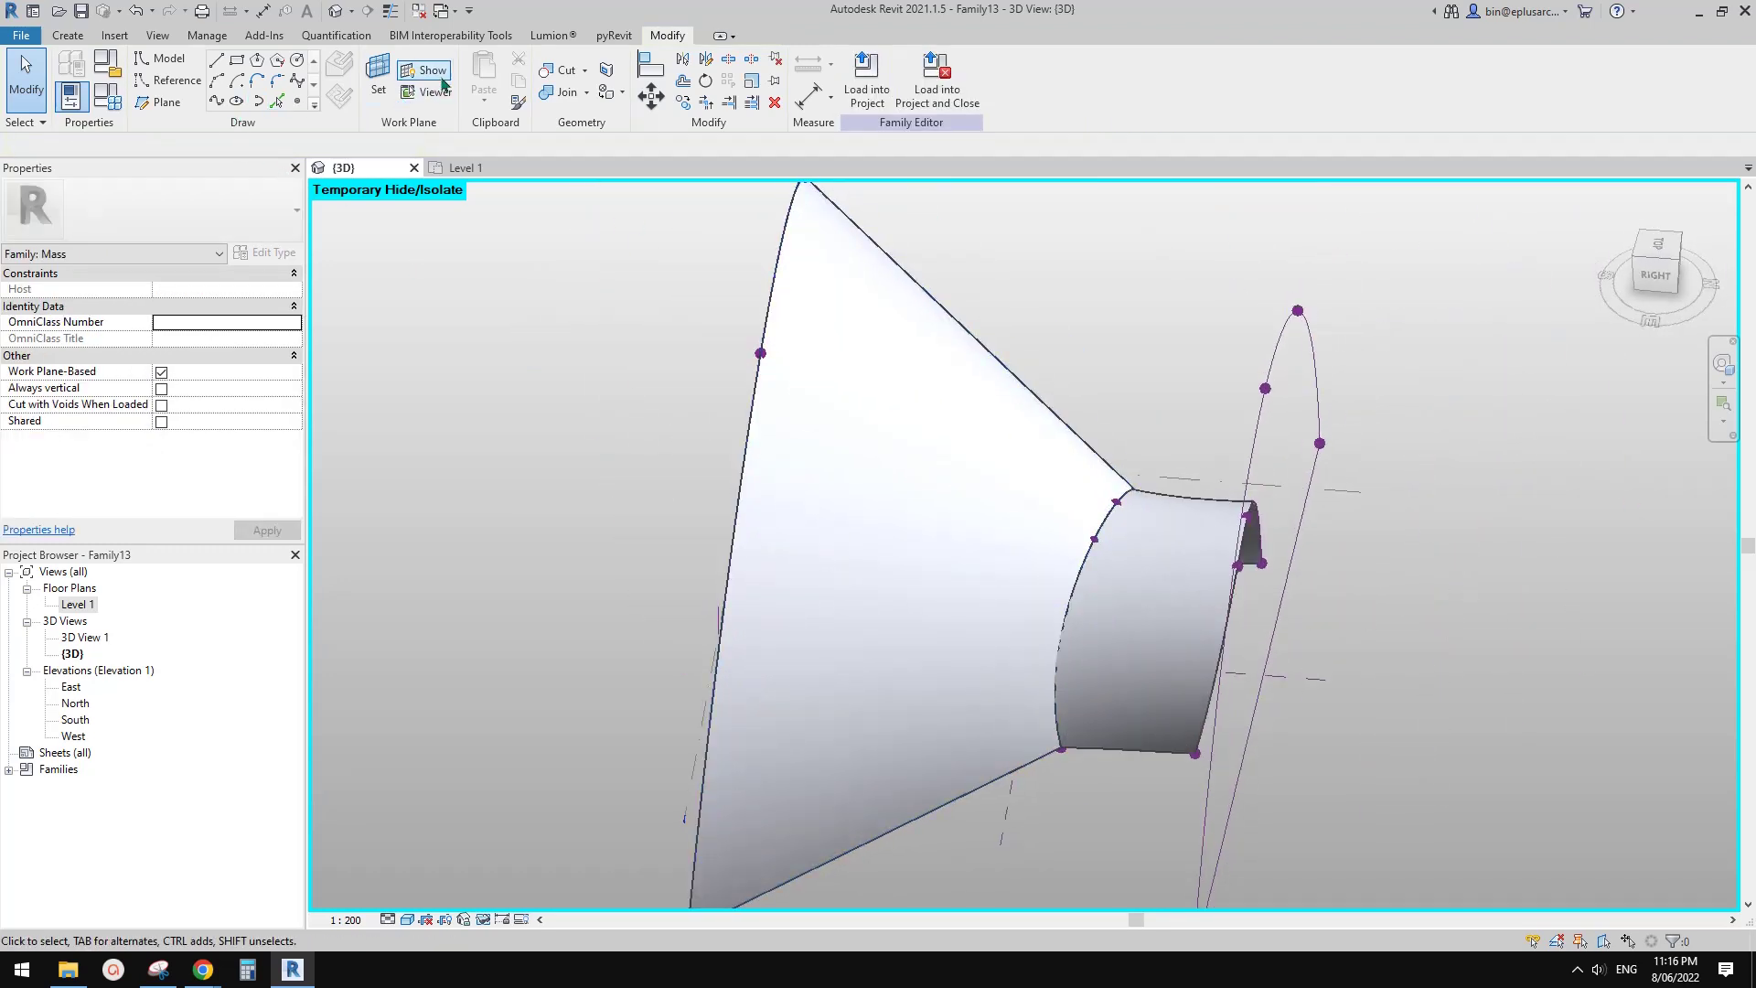
click(544, 71)
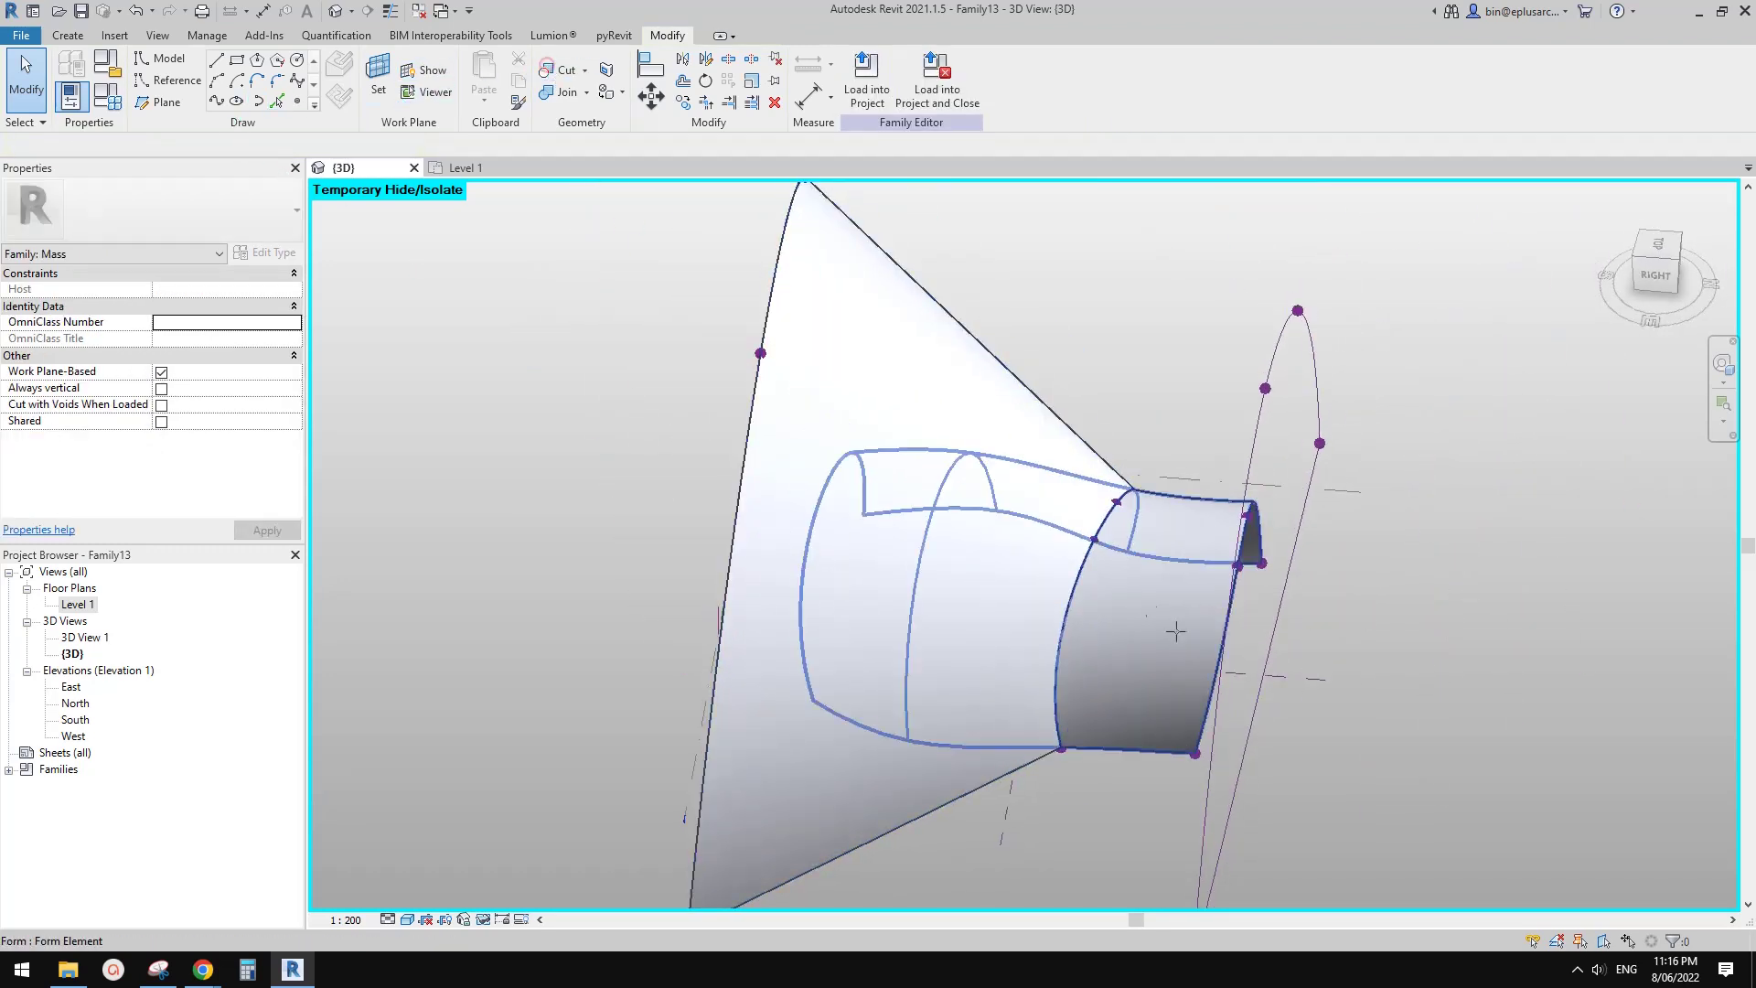
key(Escape)
- Turn off the second cutting solid's Visible property and temporarily hide the solid in the 3D view
click(947, 406)
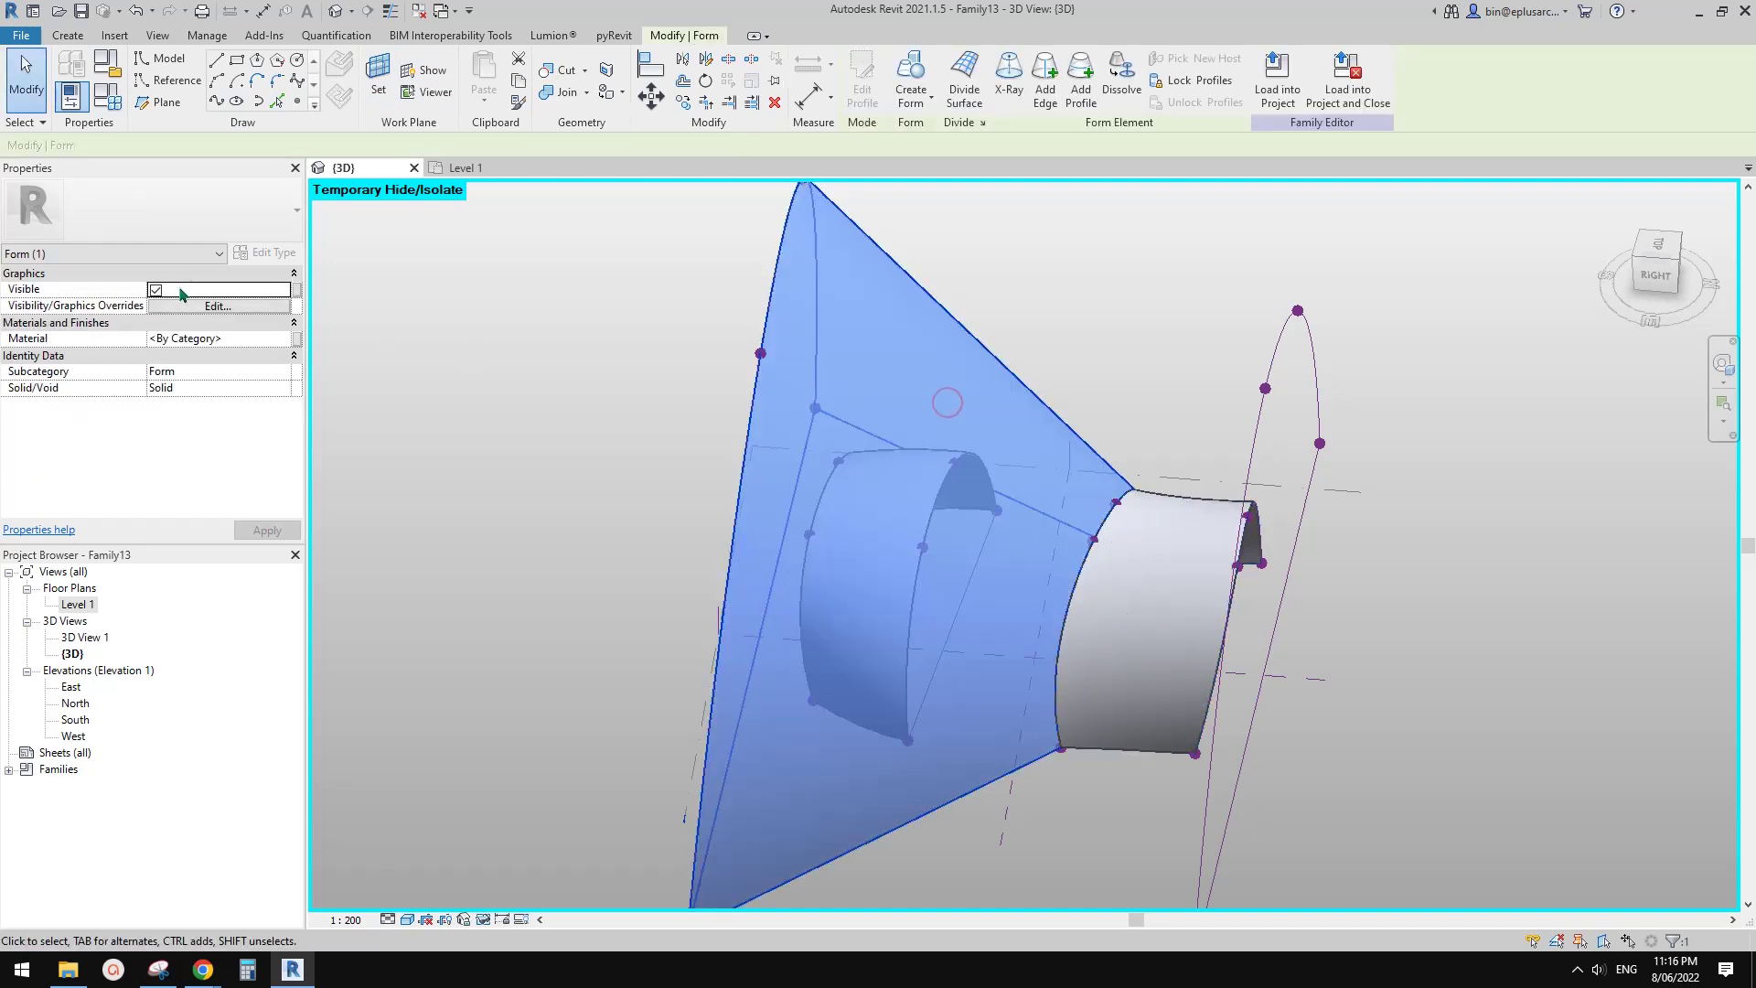
click(155, 289)
shift+middle_drag(1075, 398, 1030, 413)
key(h)
key(h)
middle_drag(1090, 513, 1080, 503)
click(1039, 614)
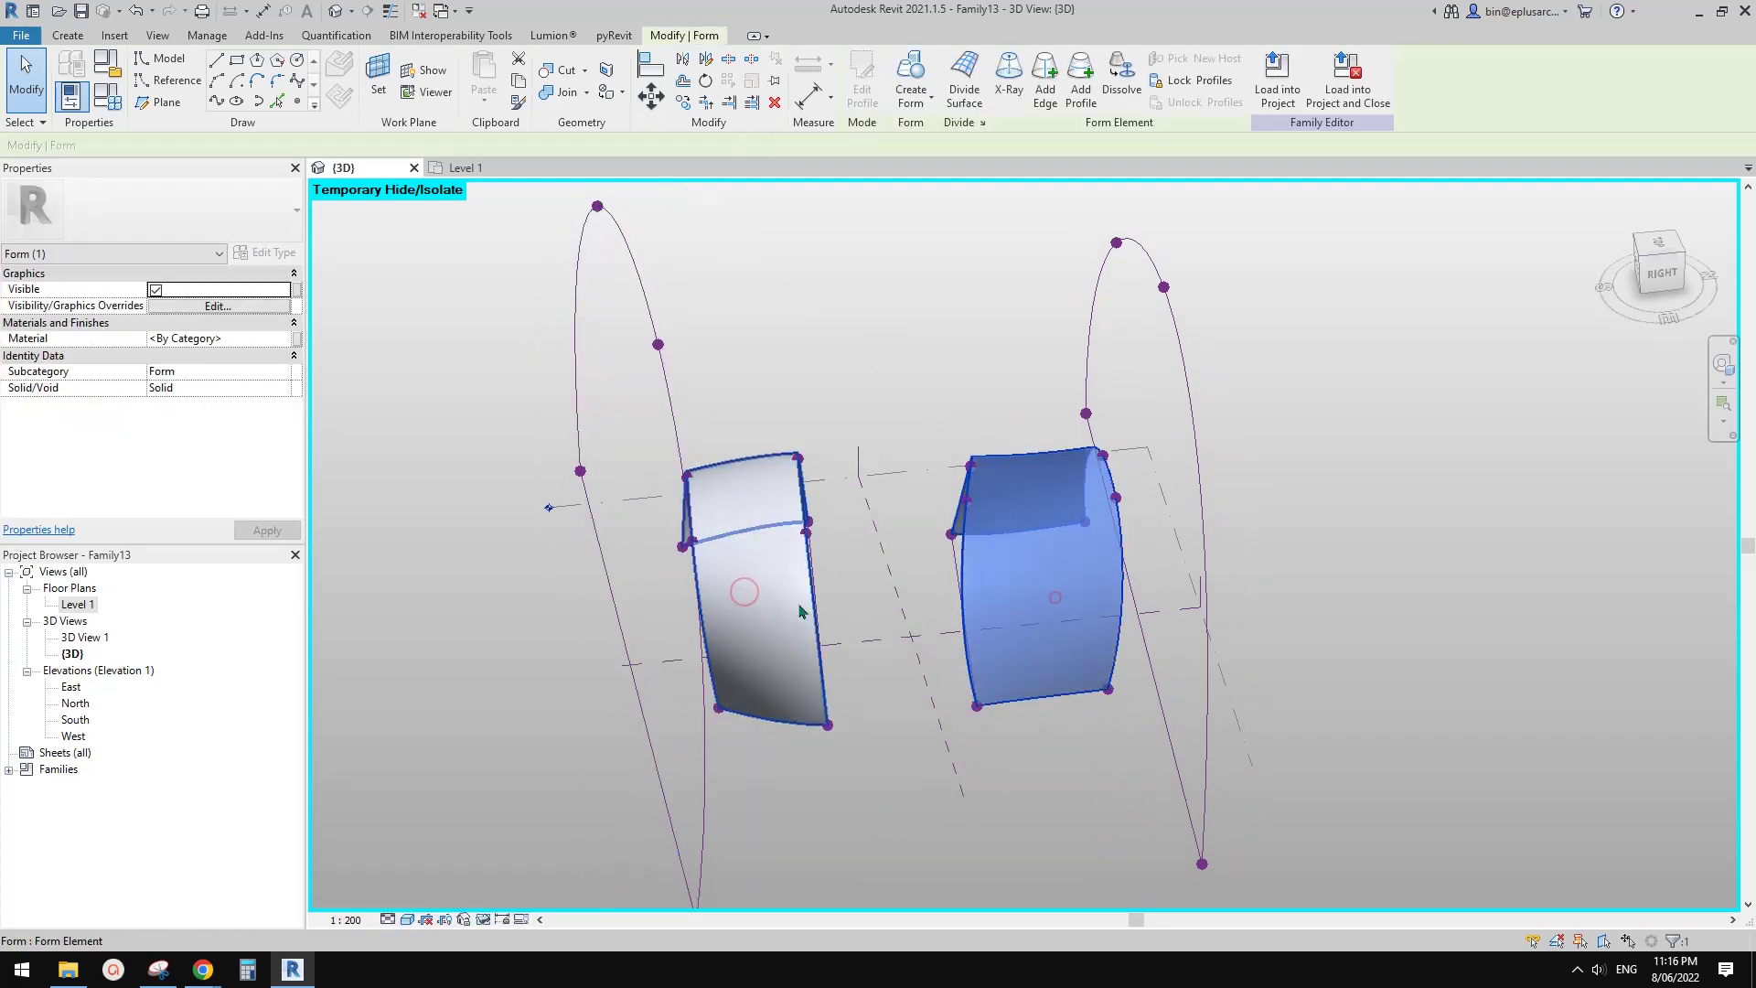
key(Escape)
- Select the four small arch reference lines by cycling through overlaps and create a third full surface form
shift+middle_drag(1012, 569, 812, 588)
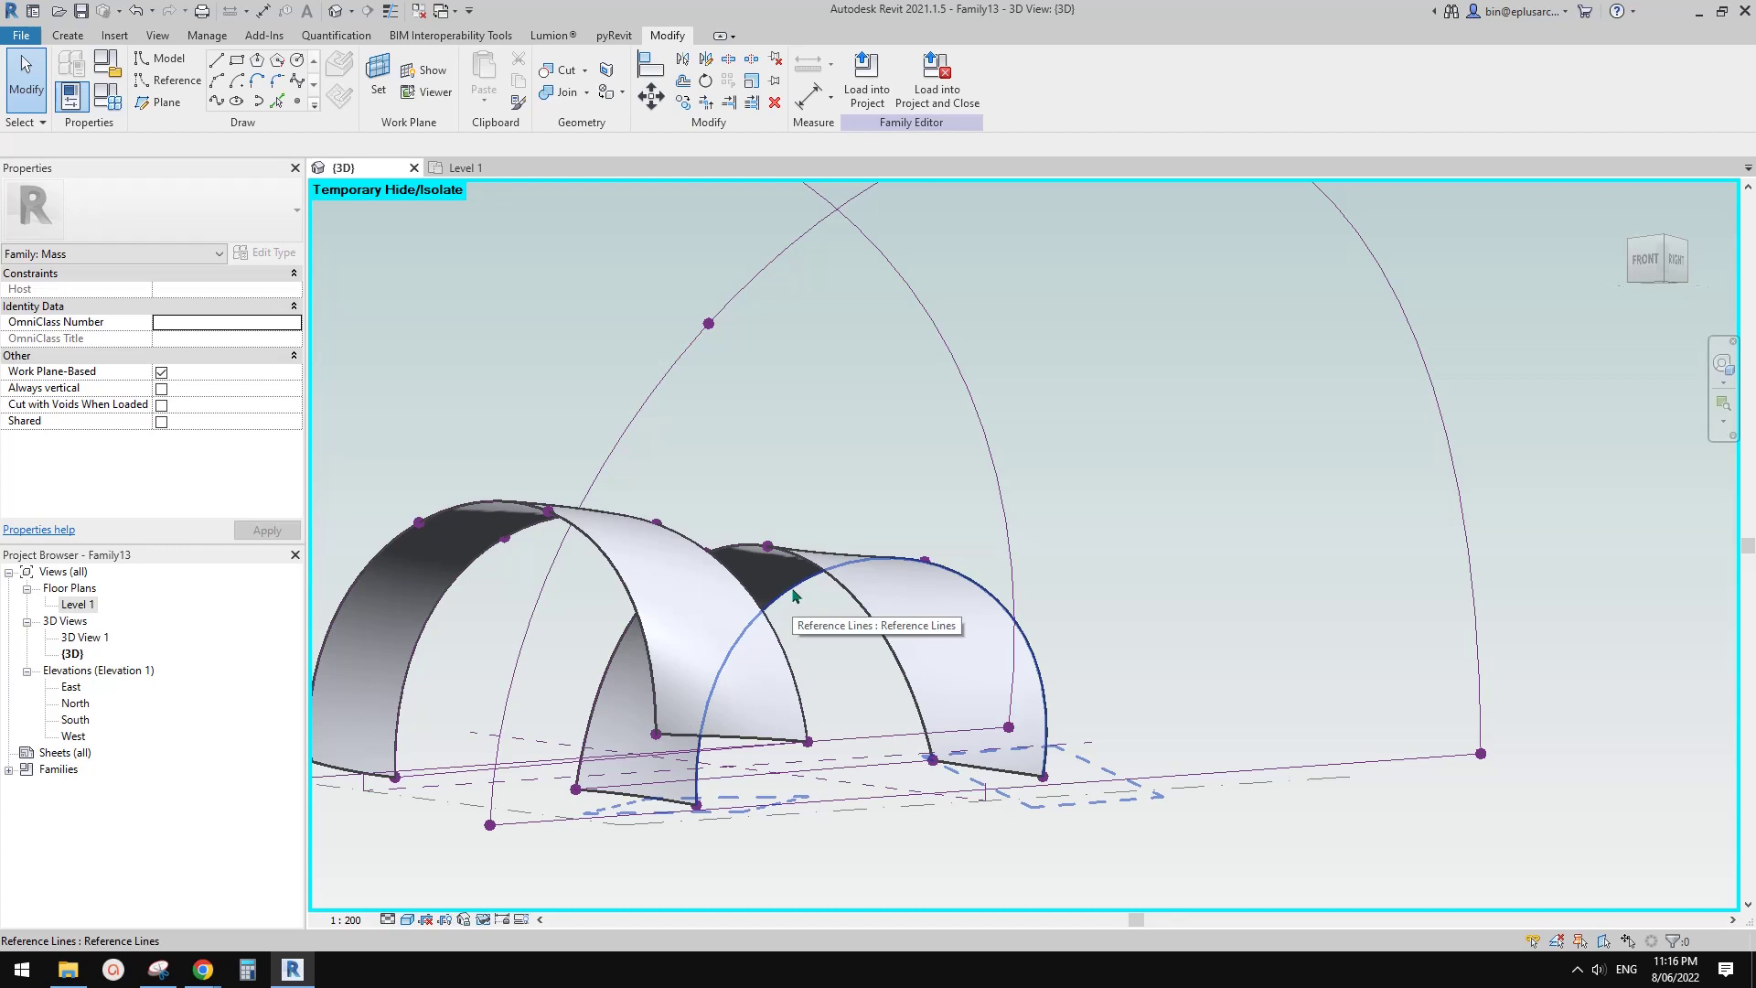
click(615, 656)
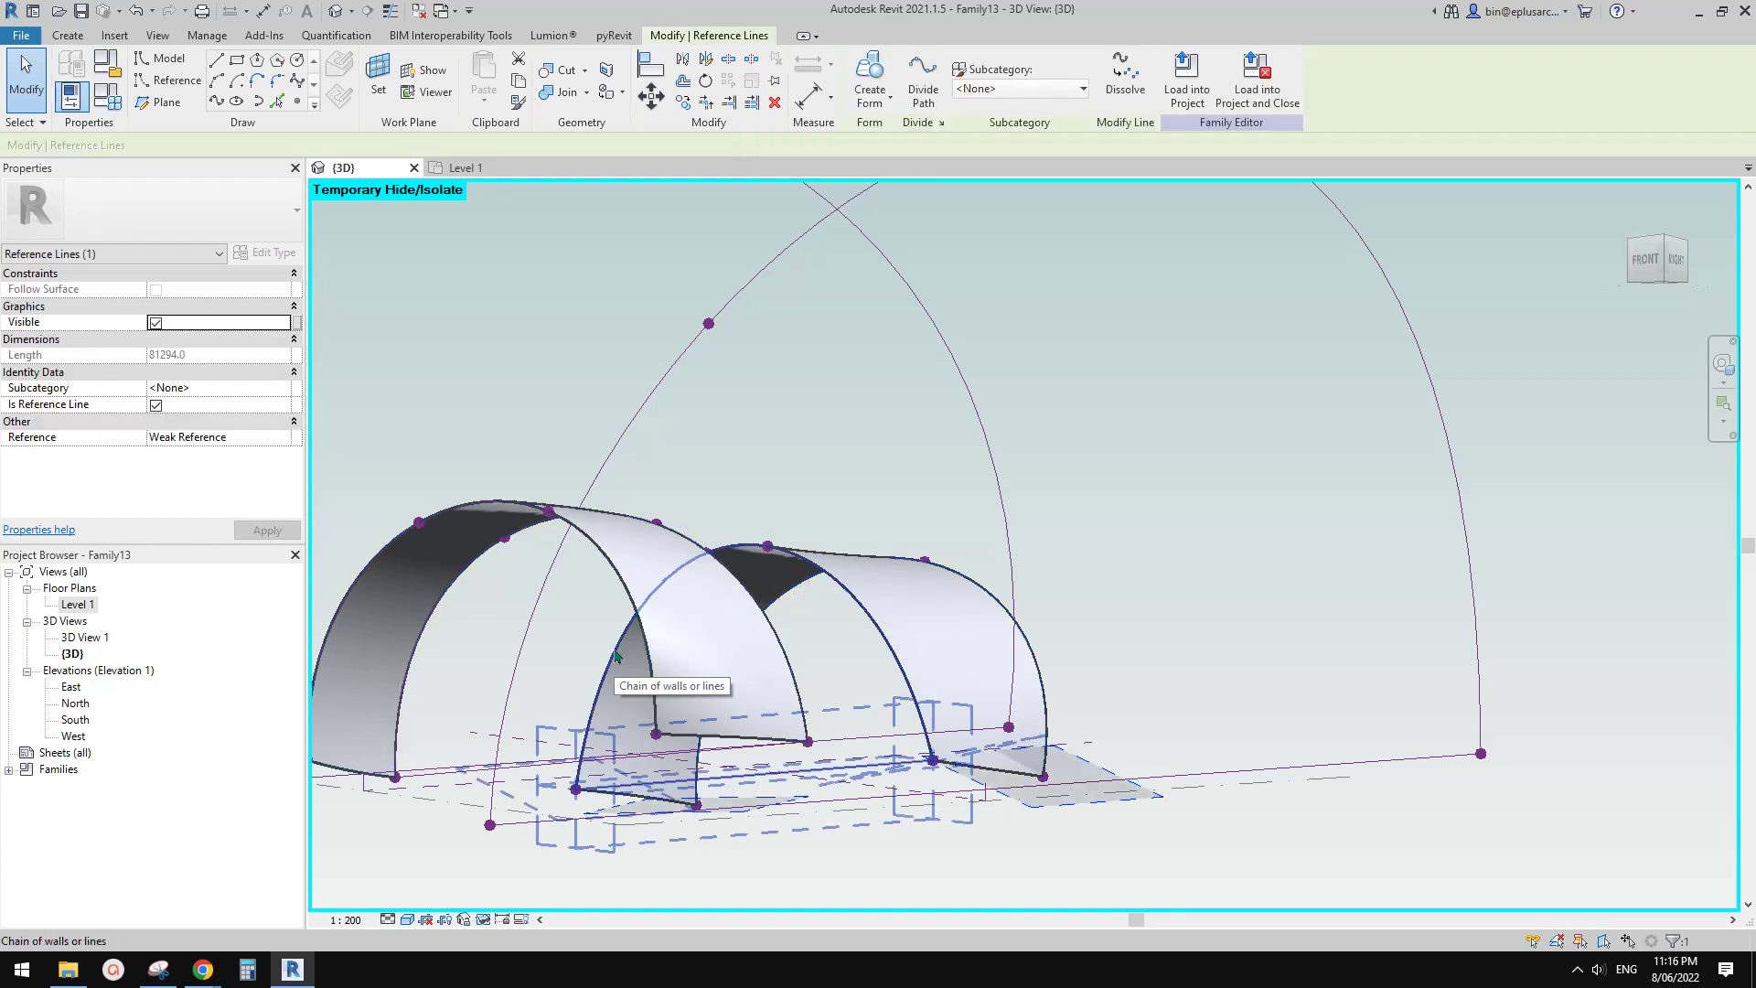
key(Tab)
ctrl+click(615, 655)
middle_drag(616, 656, 677, 522)
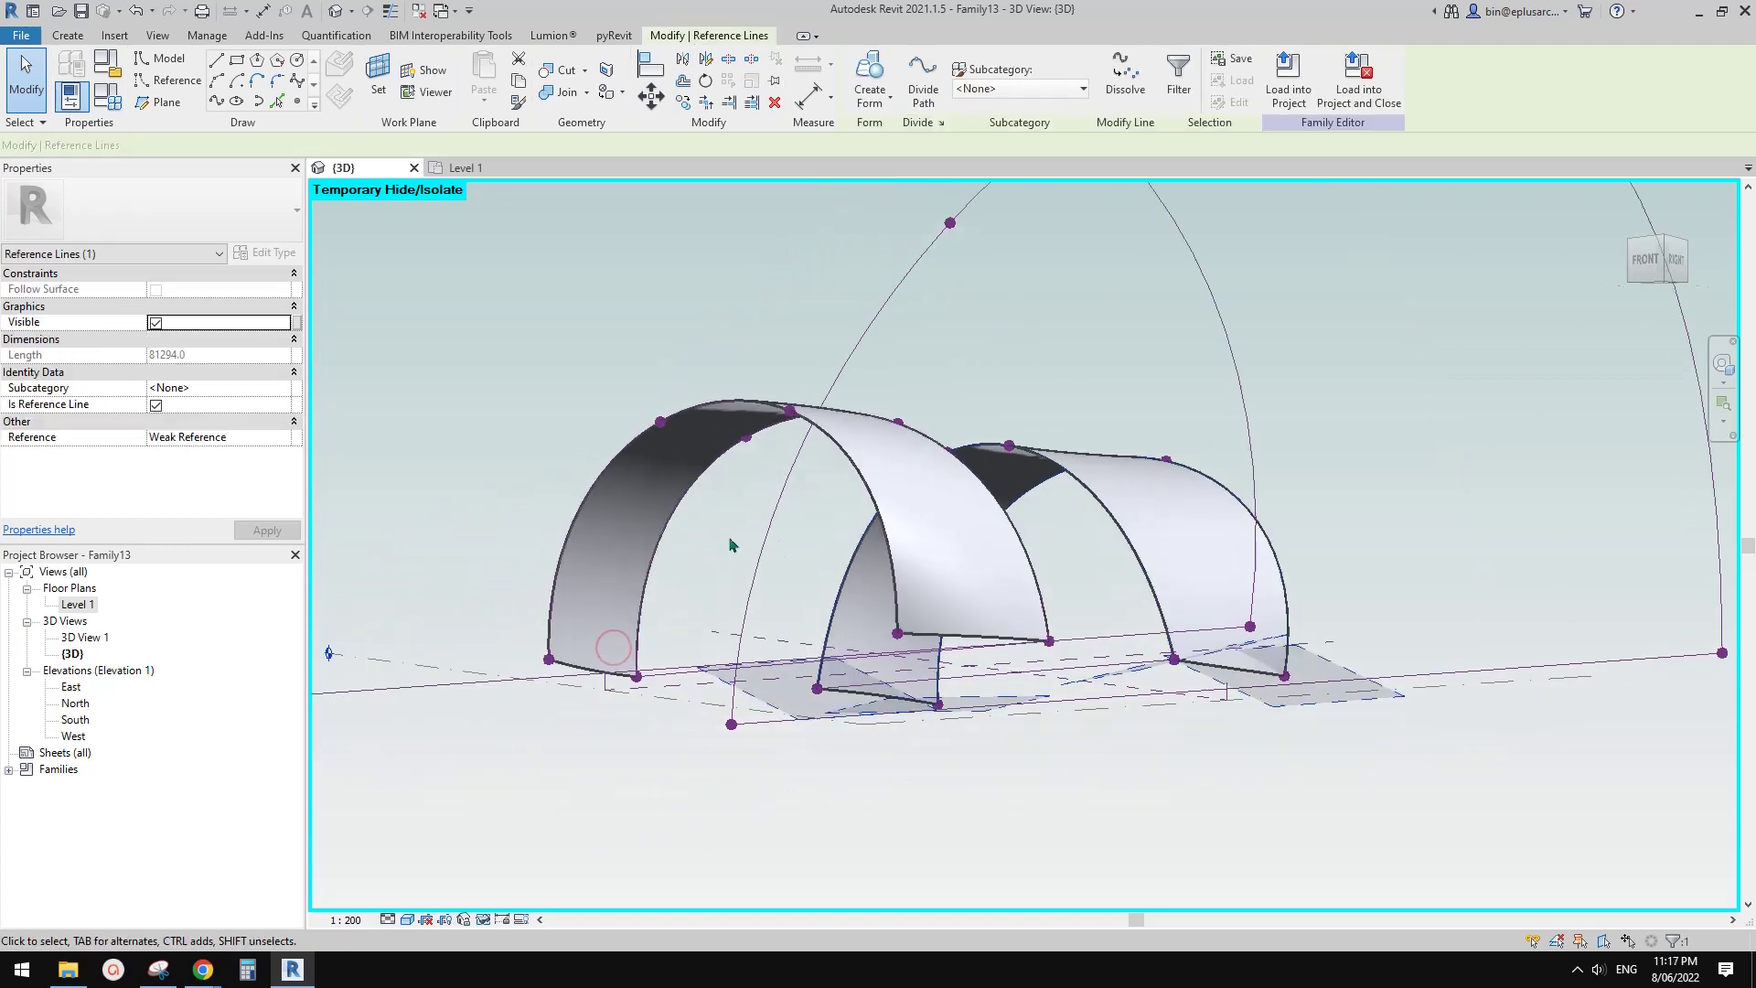
key(Tab)
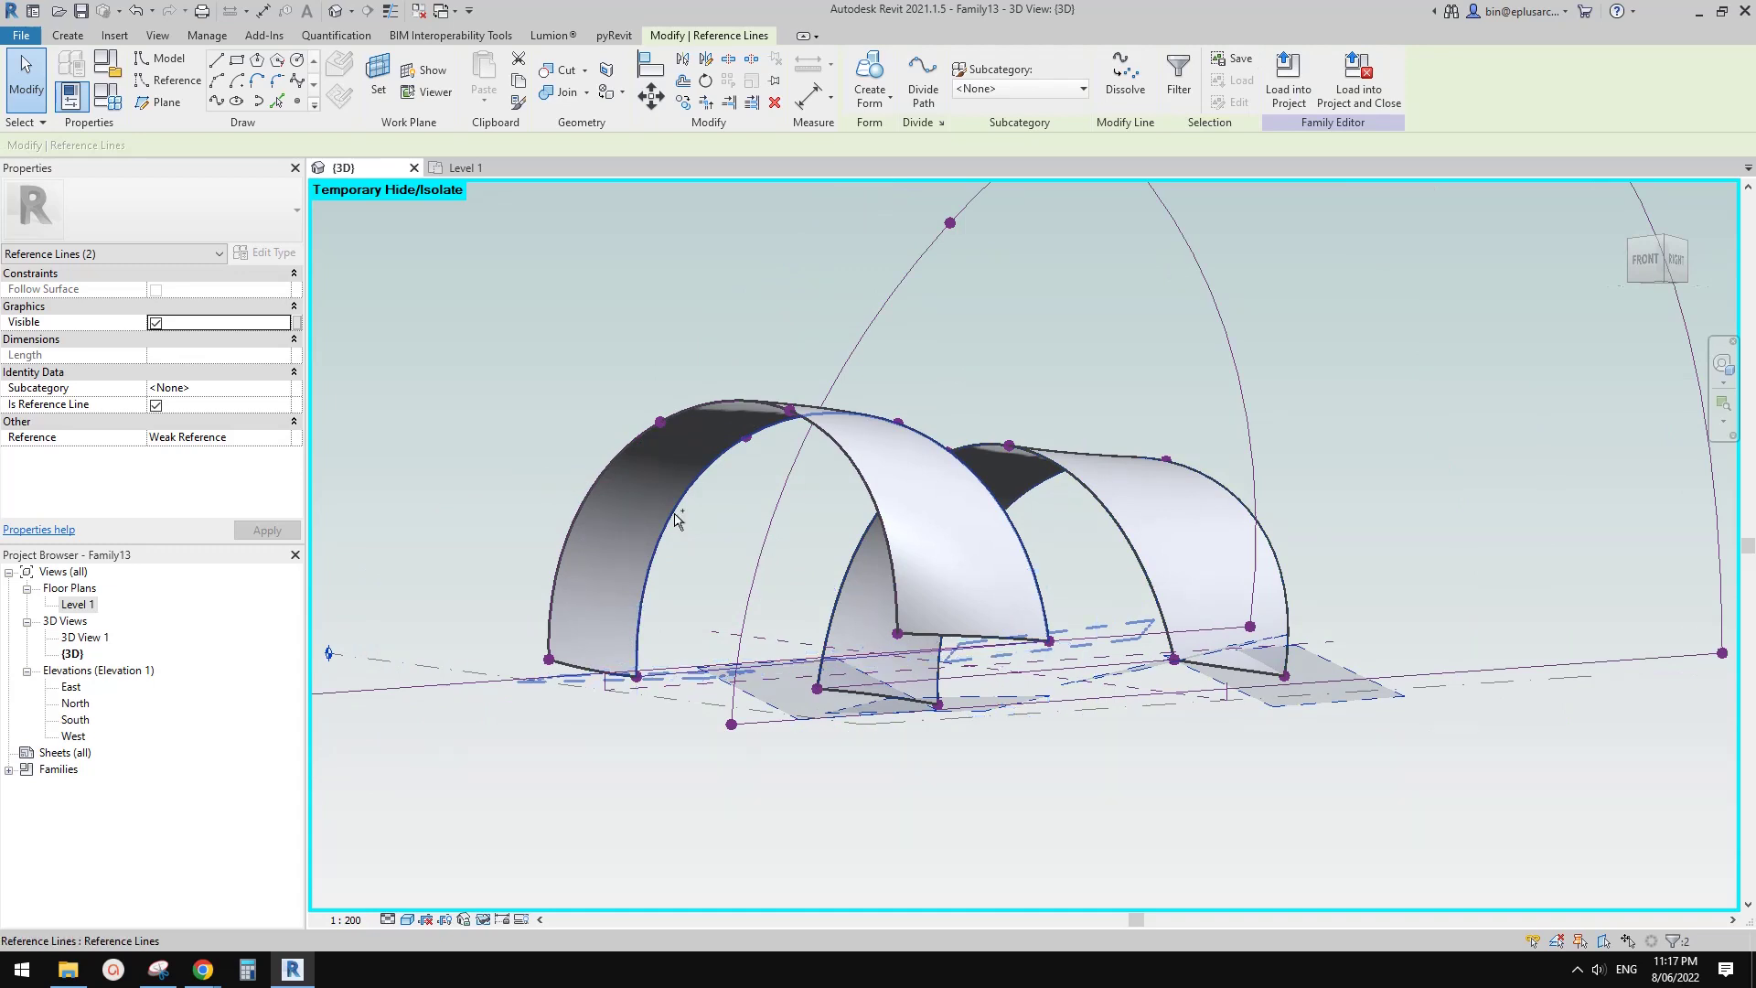
key(Tab)
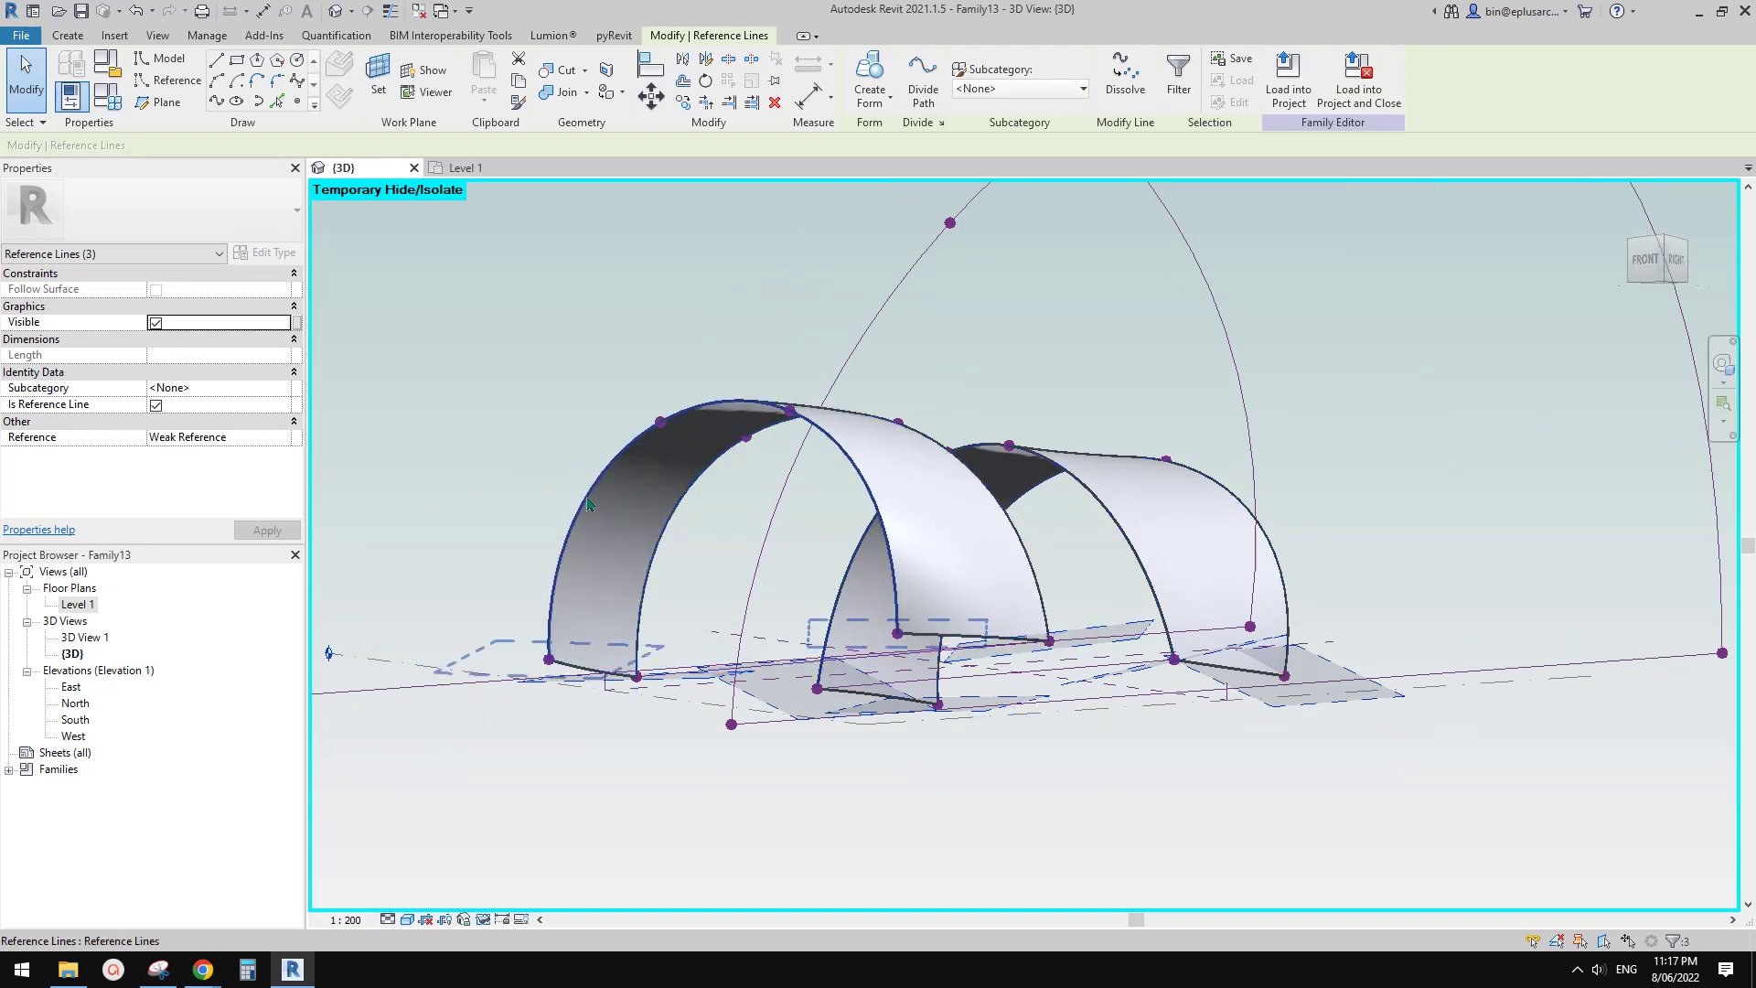
ctrl+click(587, 496)
shift+middle_drag(587, 496, 780, 430)
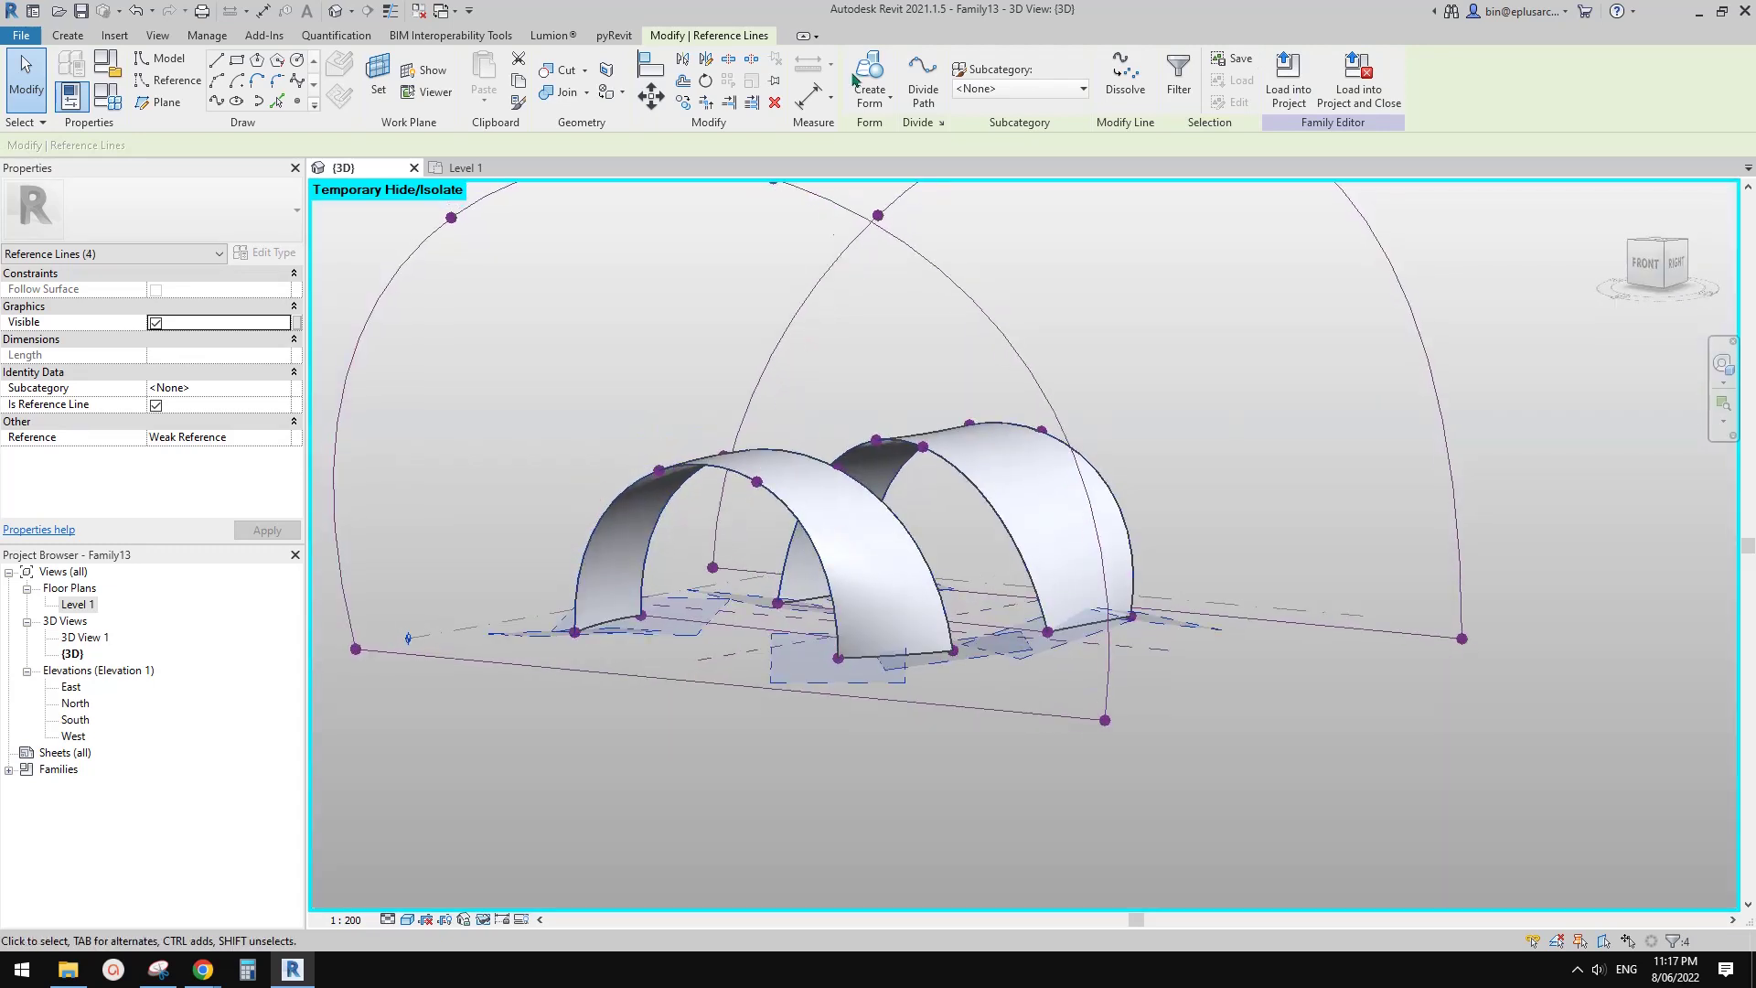
click(874, 69)
key(Escape)
shift+middle_drag(878, 512, 952, 648)
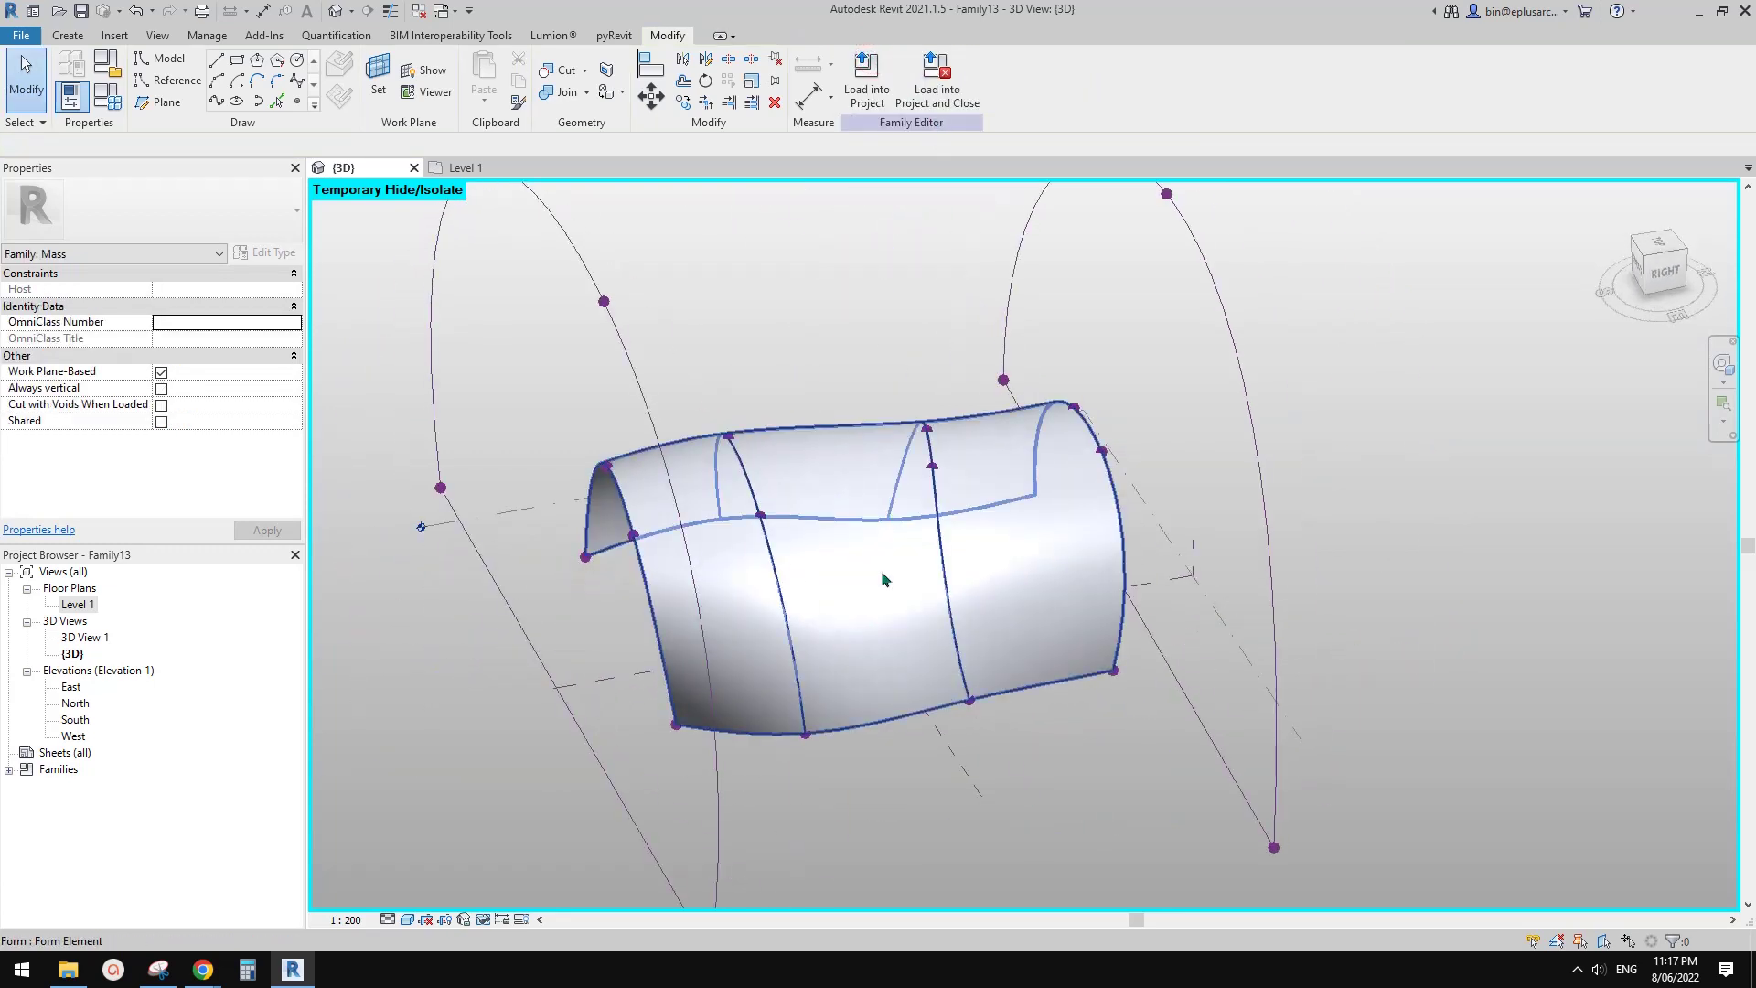
- Create a solid form between the closed inner arch profile nearest the copied large end profile and that large profile
shift+middle_drag(884, 579, 951, 539)
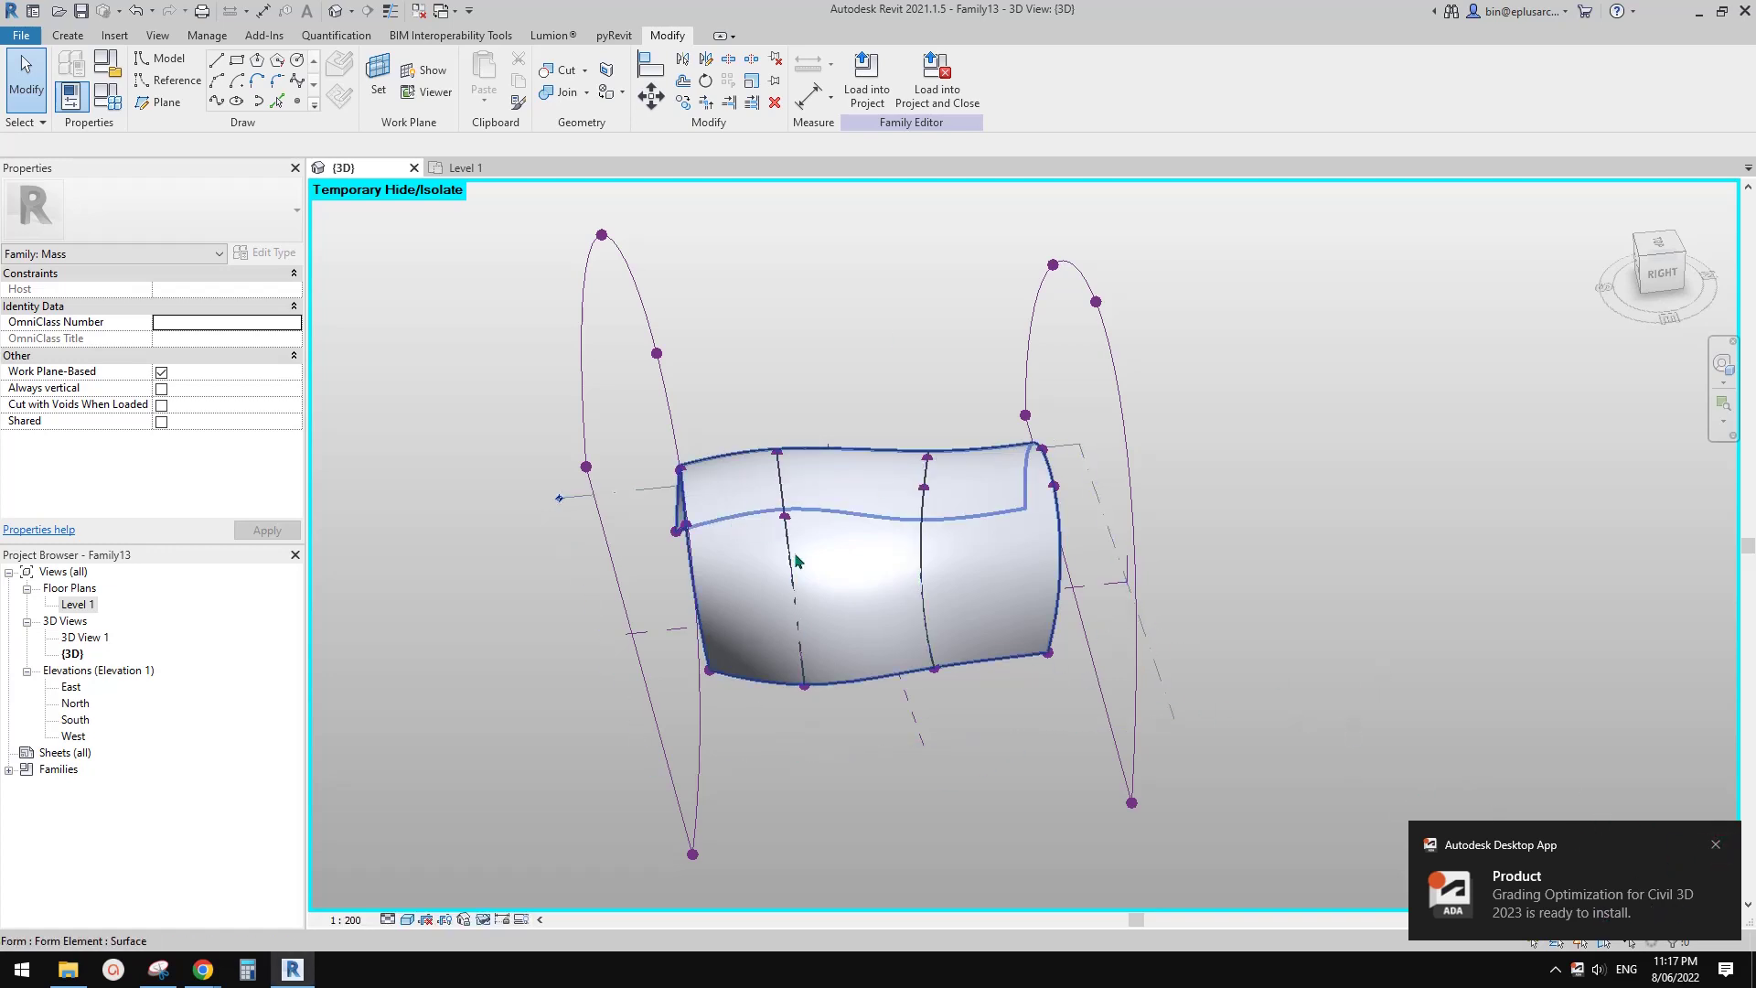
shift+middle_drag(809, 630, 852, 570)
key(Tab)
click(826, 555)
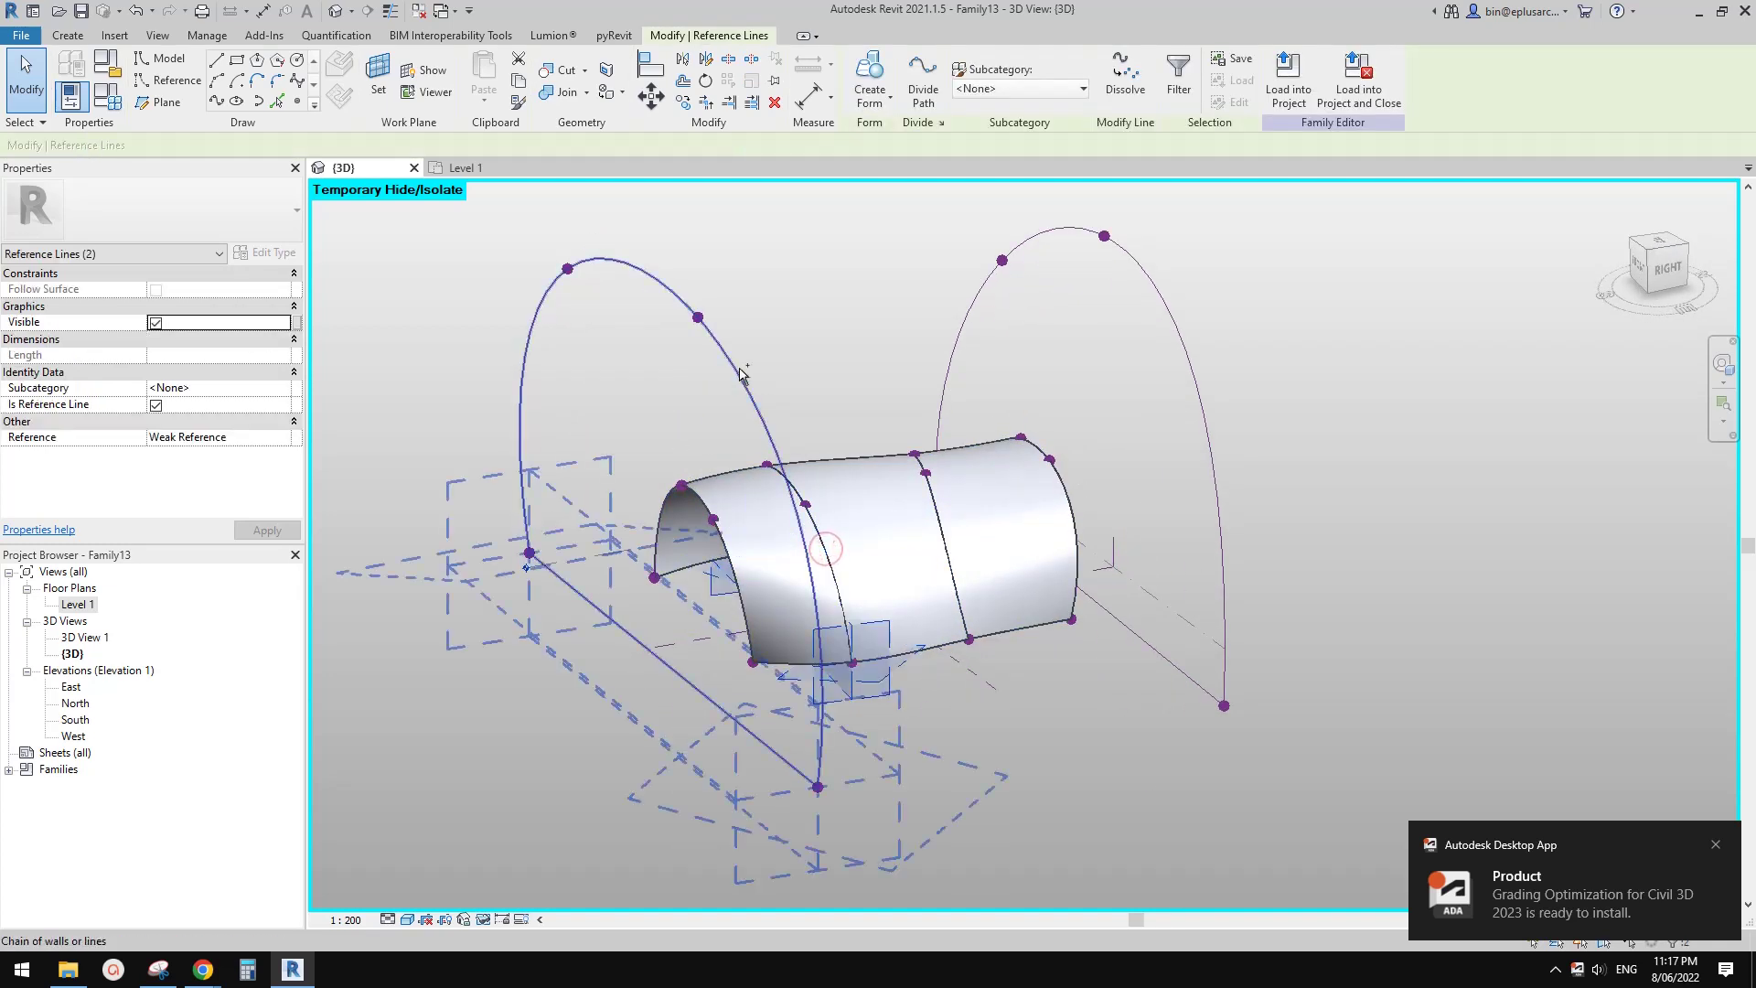
click(866, 71)
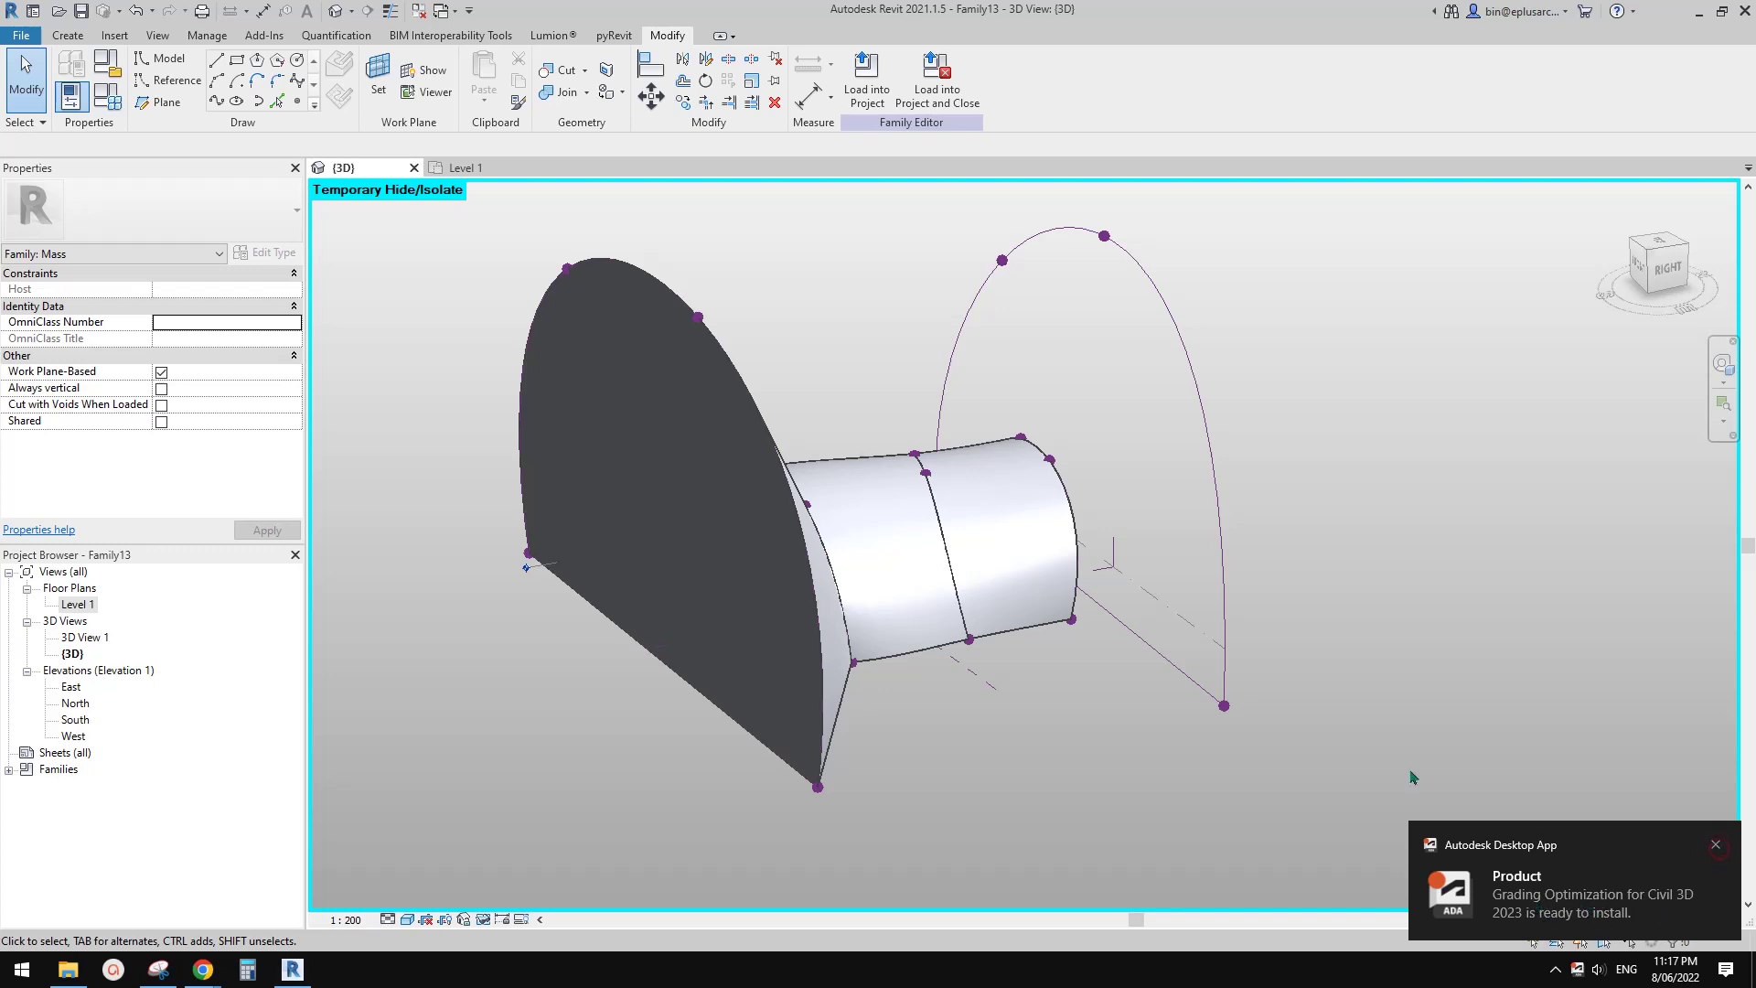
- Create a solid form between the other closed inner arch profile and the original large end profile
click(945, 538)
click(865, 73)
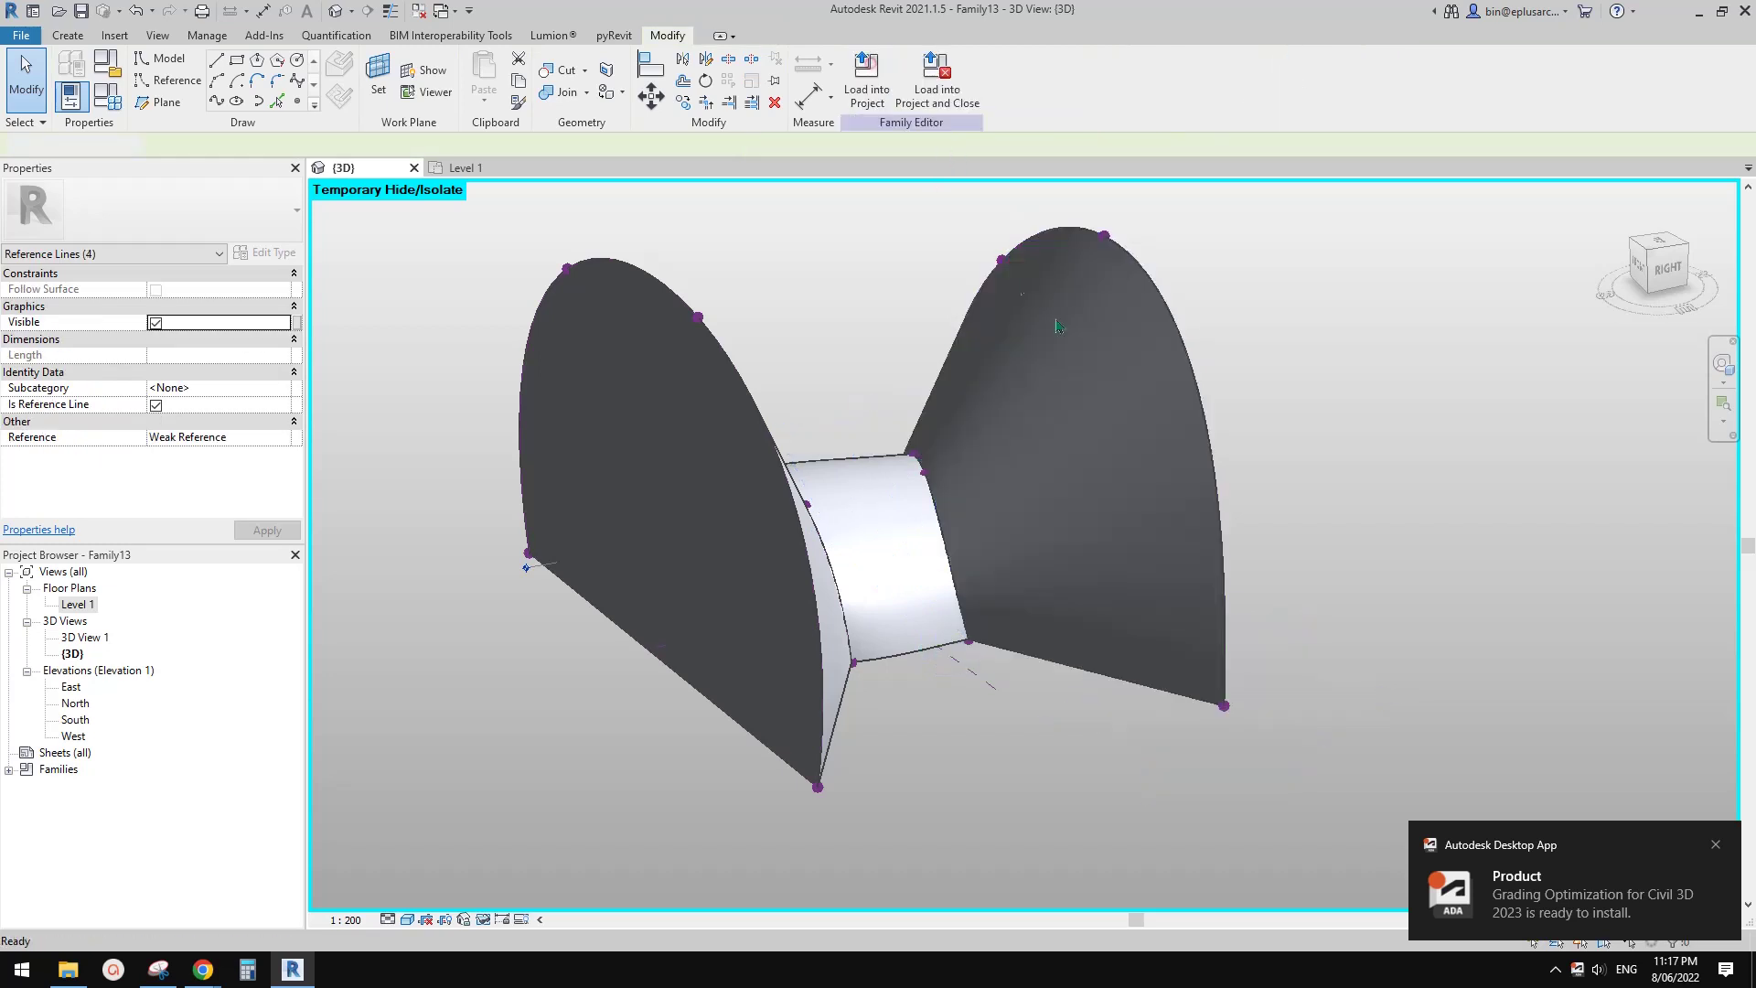
shift+middle_drag(1054, 321, 769, 373)
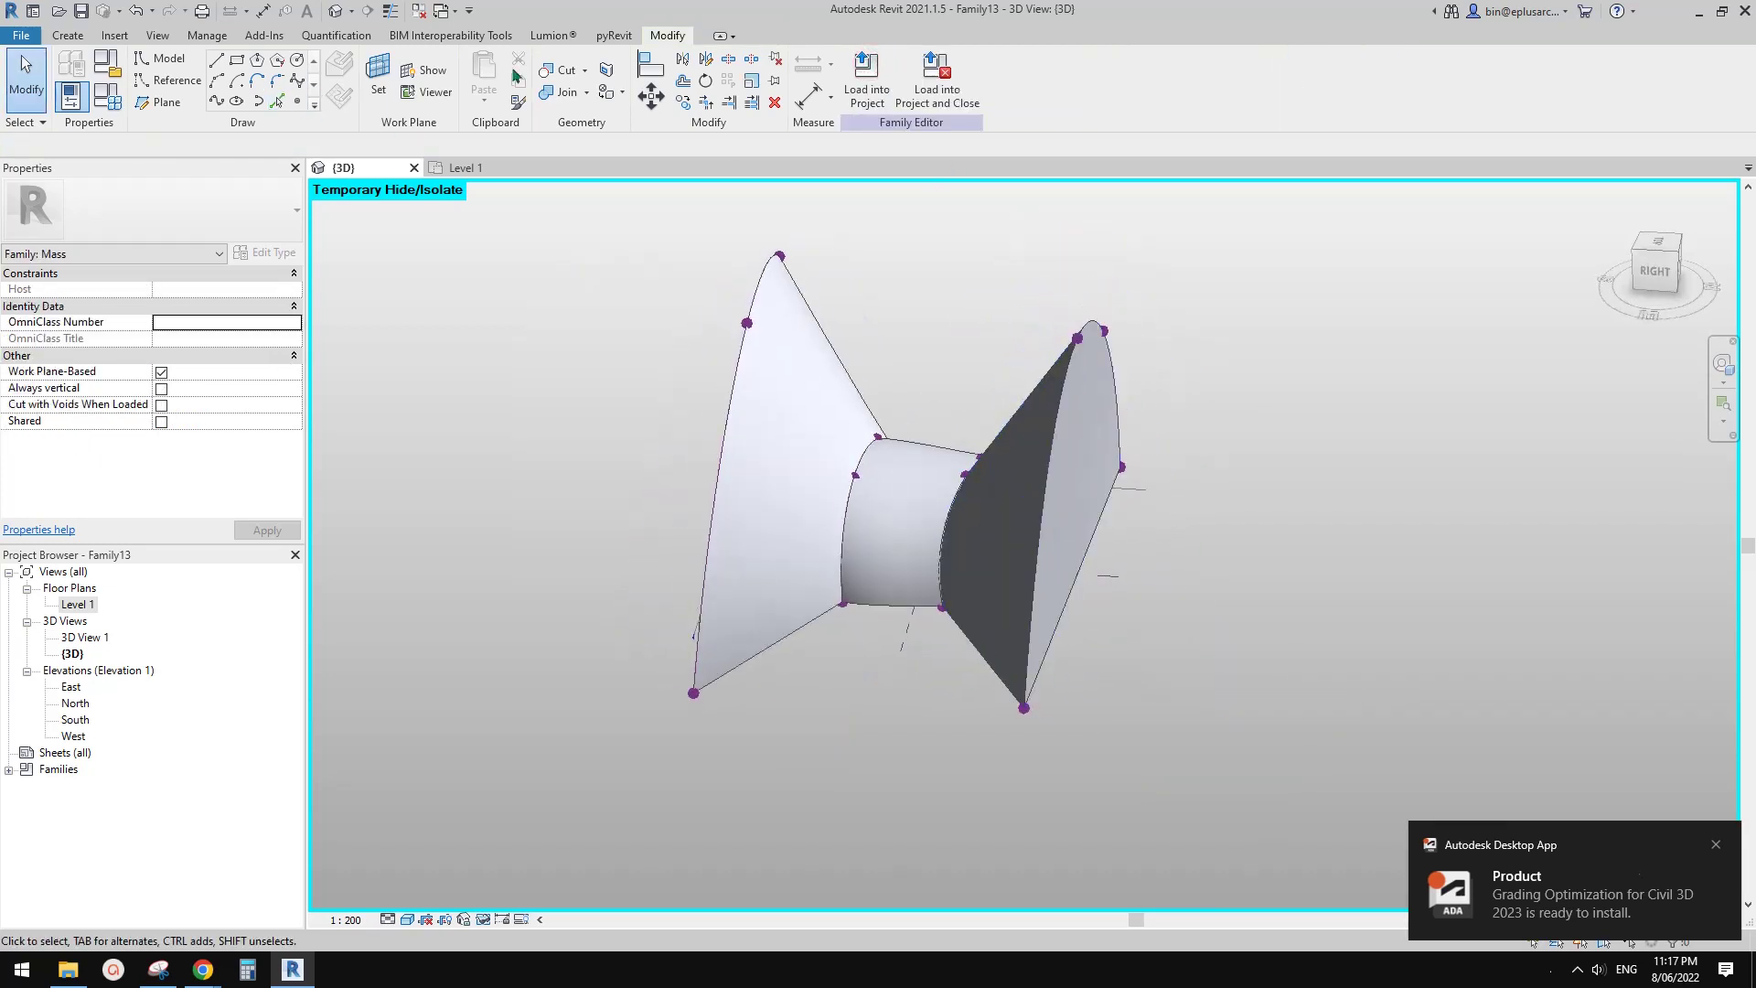
- Cut the third surface form with each of the two flared end solids using Cut Geometry
click(566, 70)
click(886, 530)
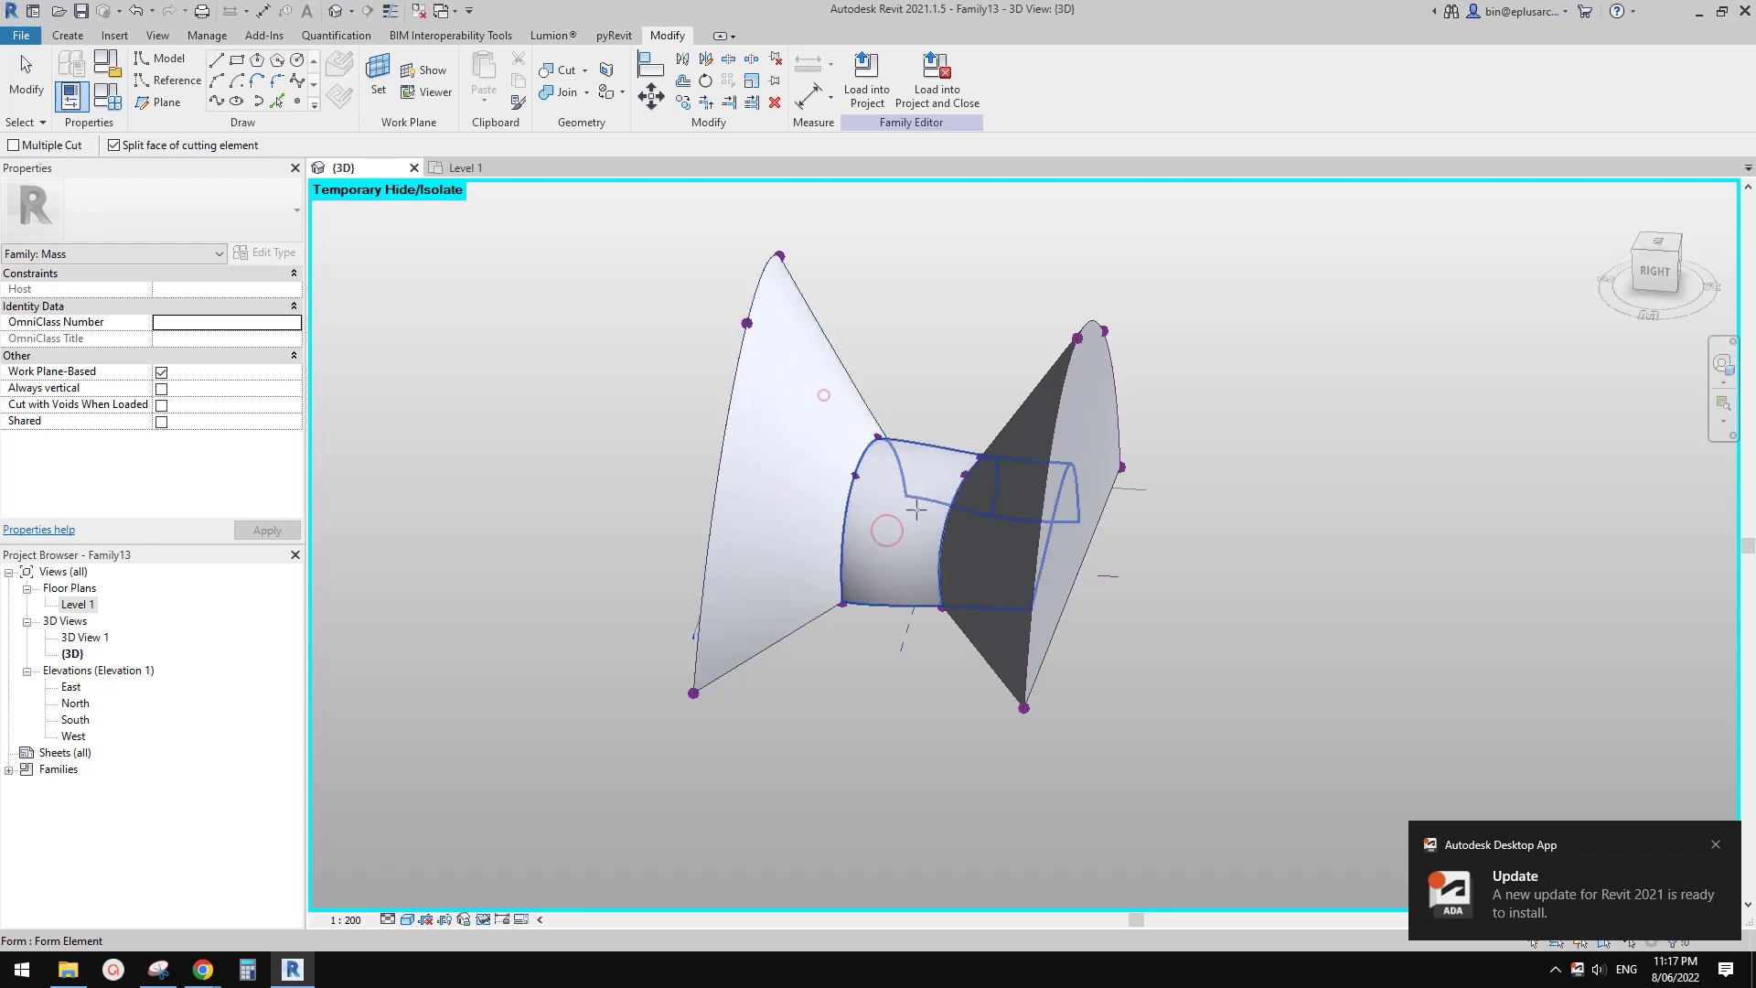
click(825, 395)
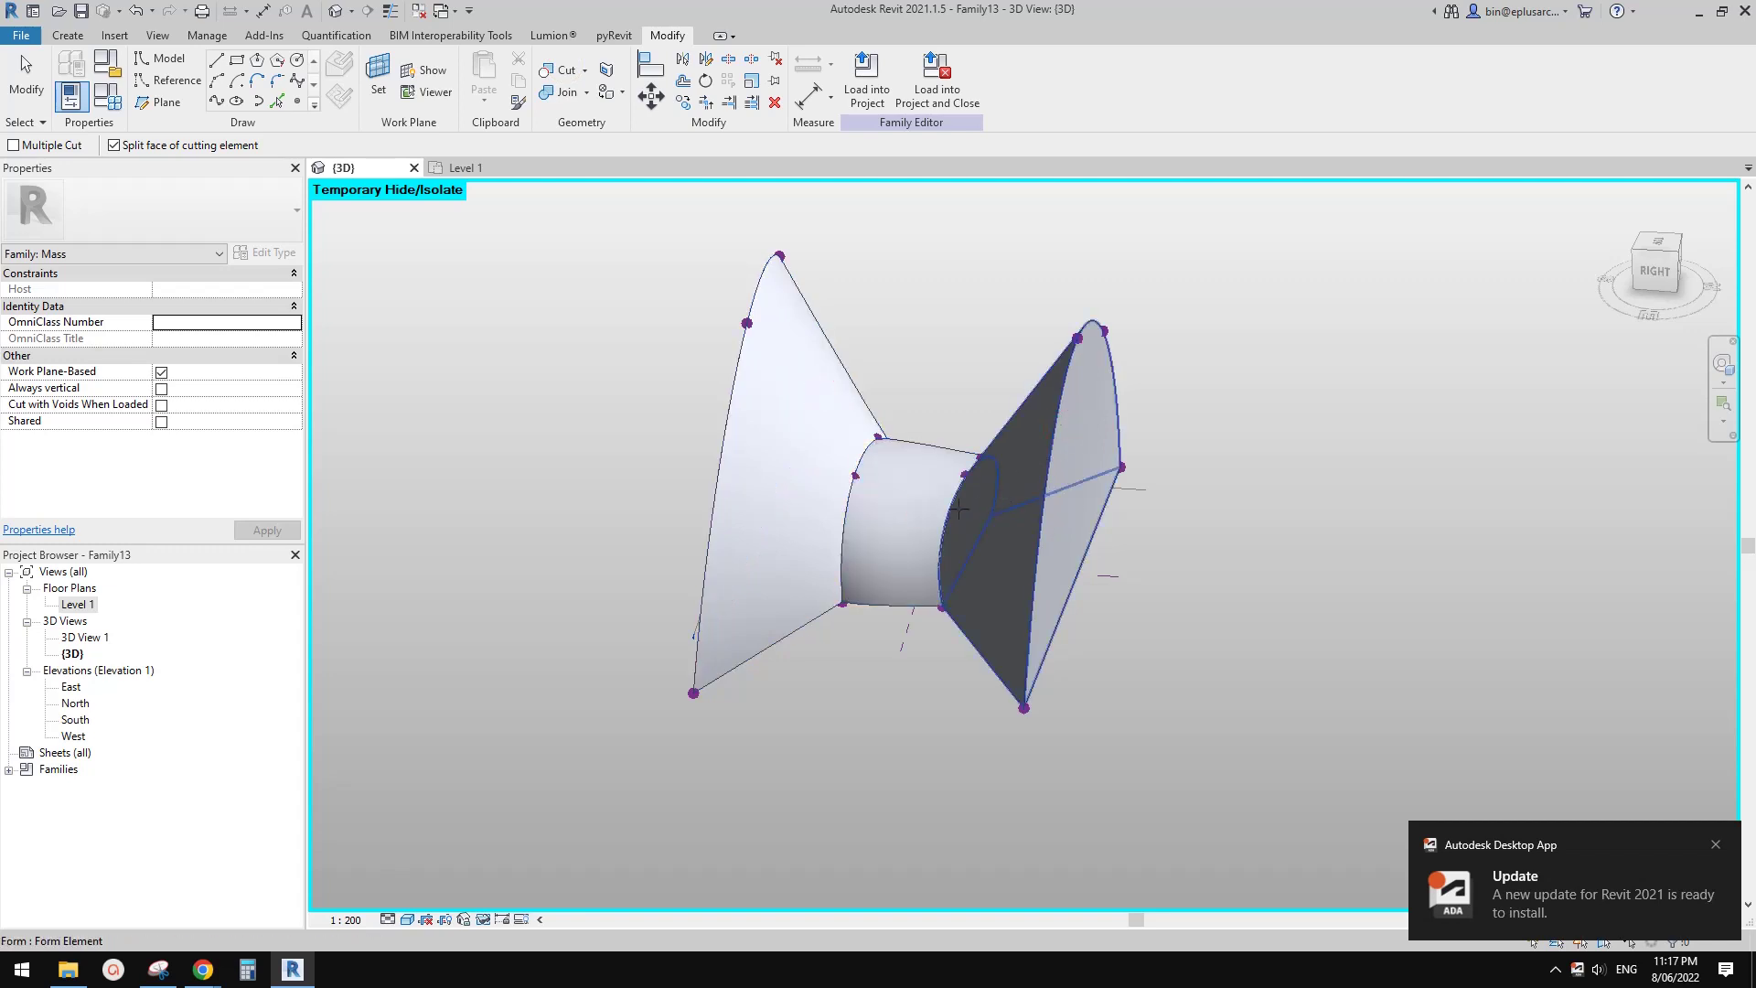
click(1110, 514)
shift+middle_drag(1110, 514, 1186, 539)
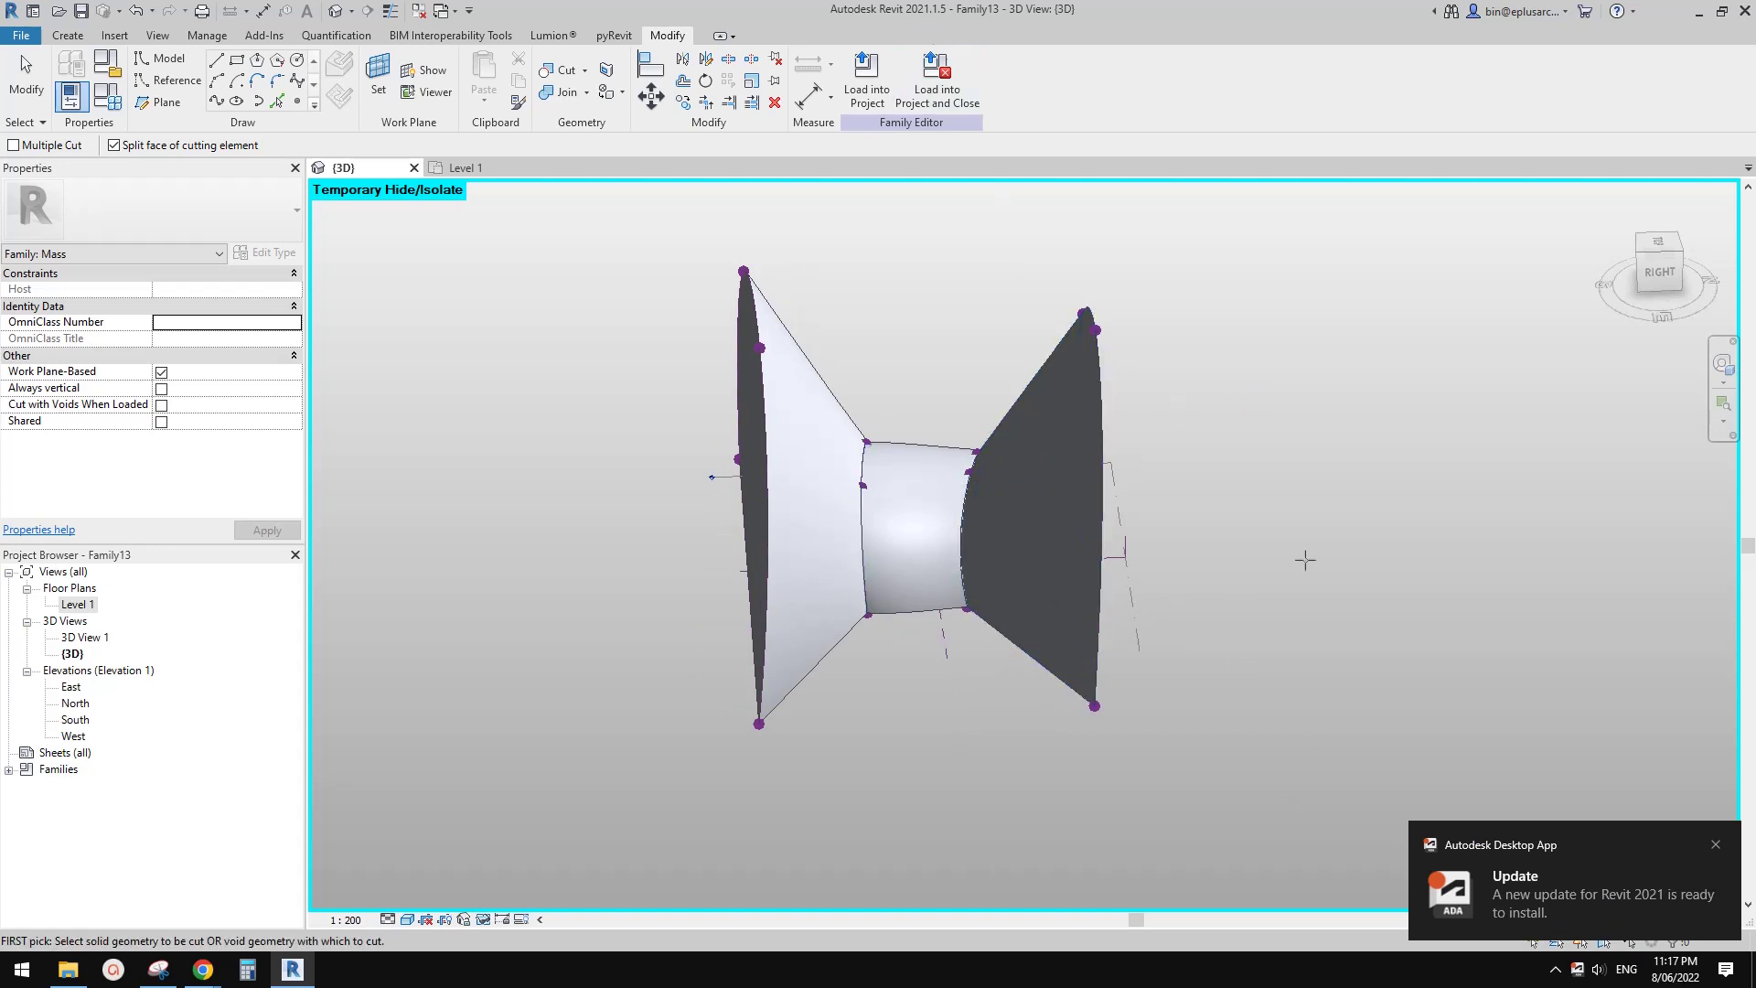
shift+middle_drag(1309, 561, 1280, 631)
click(937, 501)
shift+middle_drag(1238, 521, 1056, 492)
key(Escape)
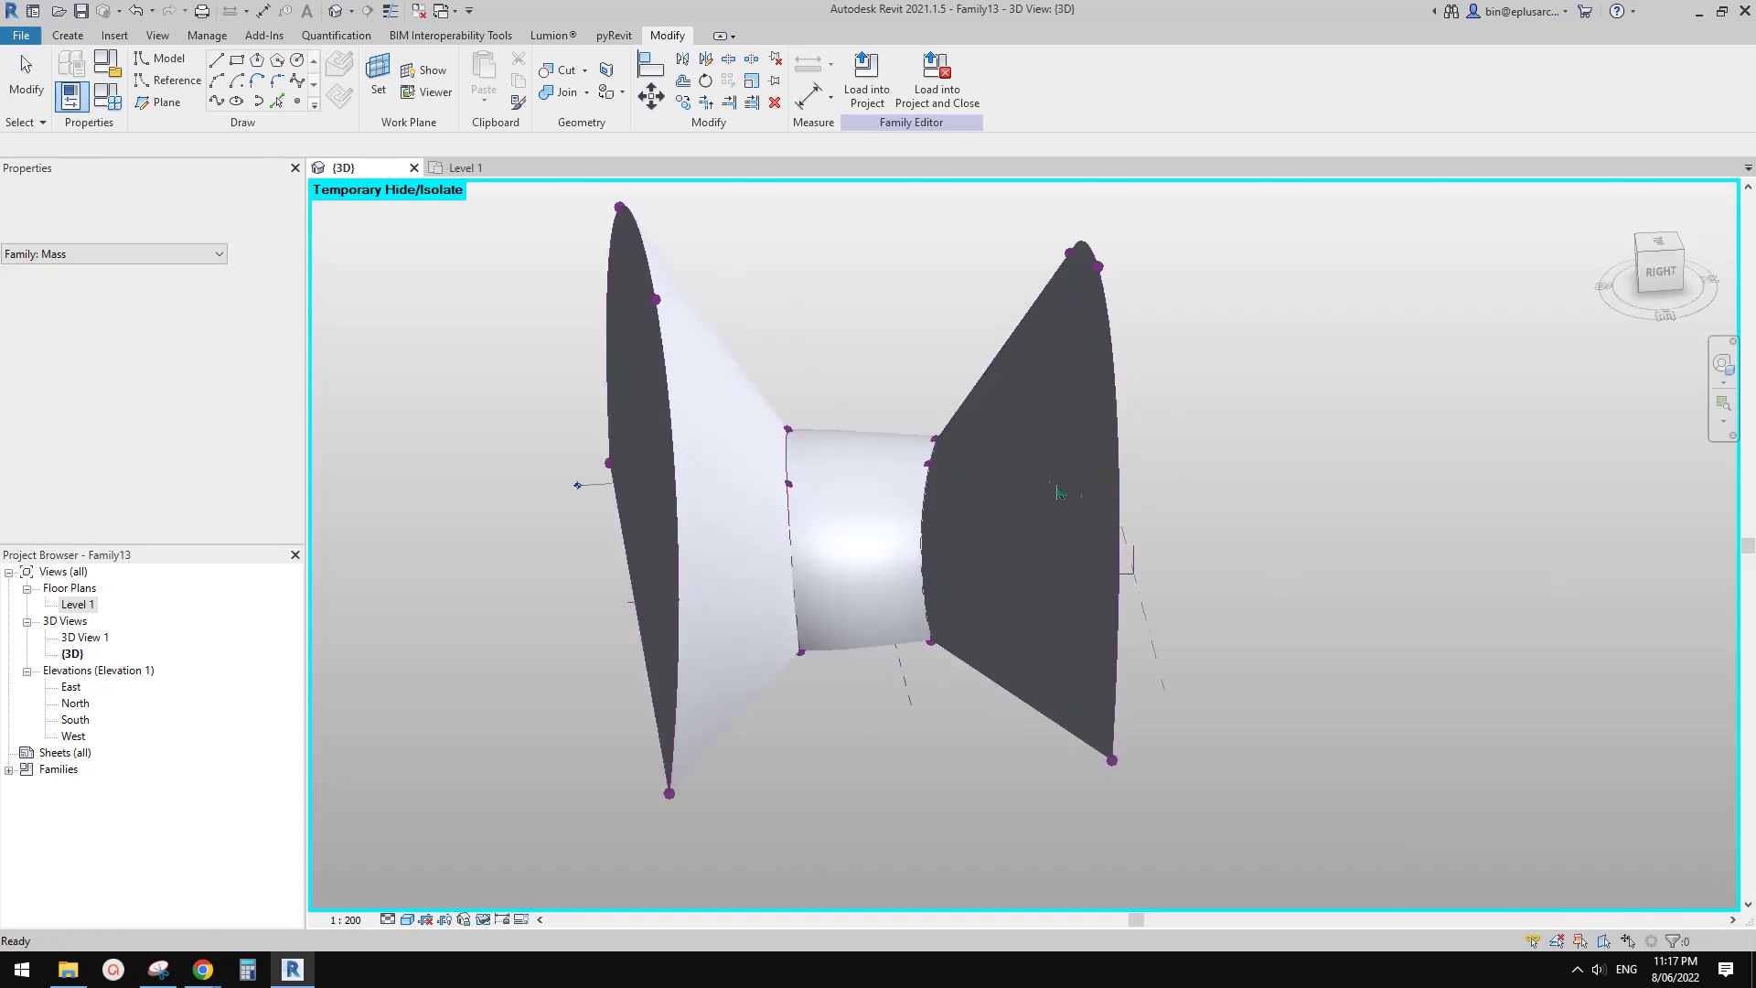
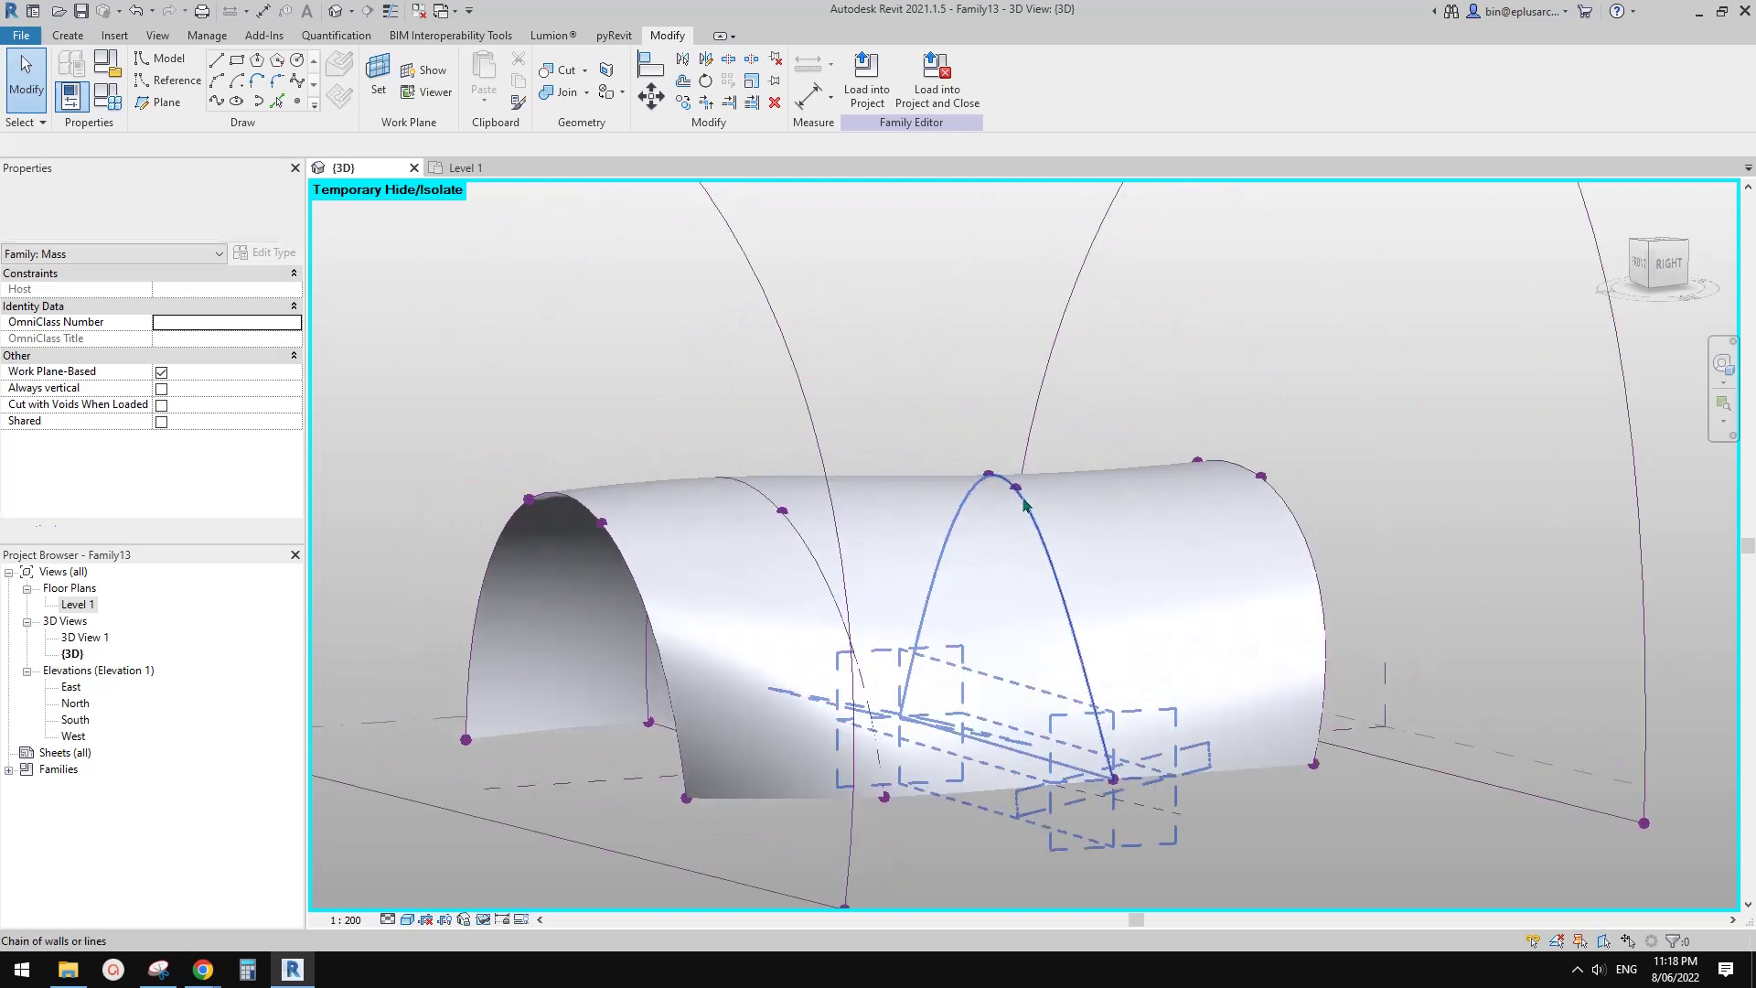
- Raise one upper reference point of the inner arch farther from the front opening to an offset of about 31700
click(1016, 491)
shift+middle_drag(1016, 491, 1021, 466)
drag(1031, 388, 1031, 388)
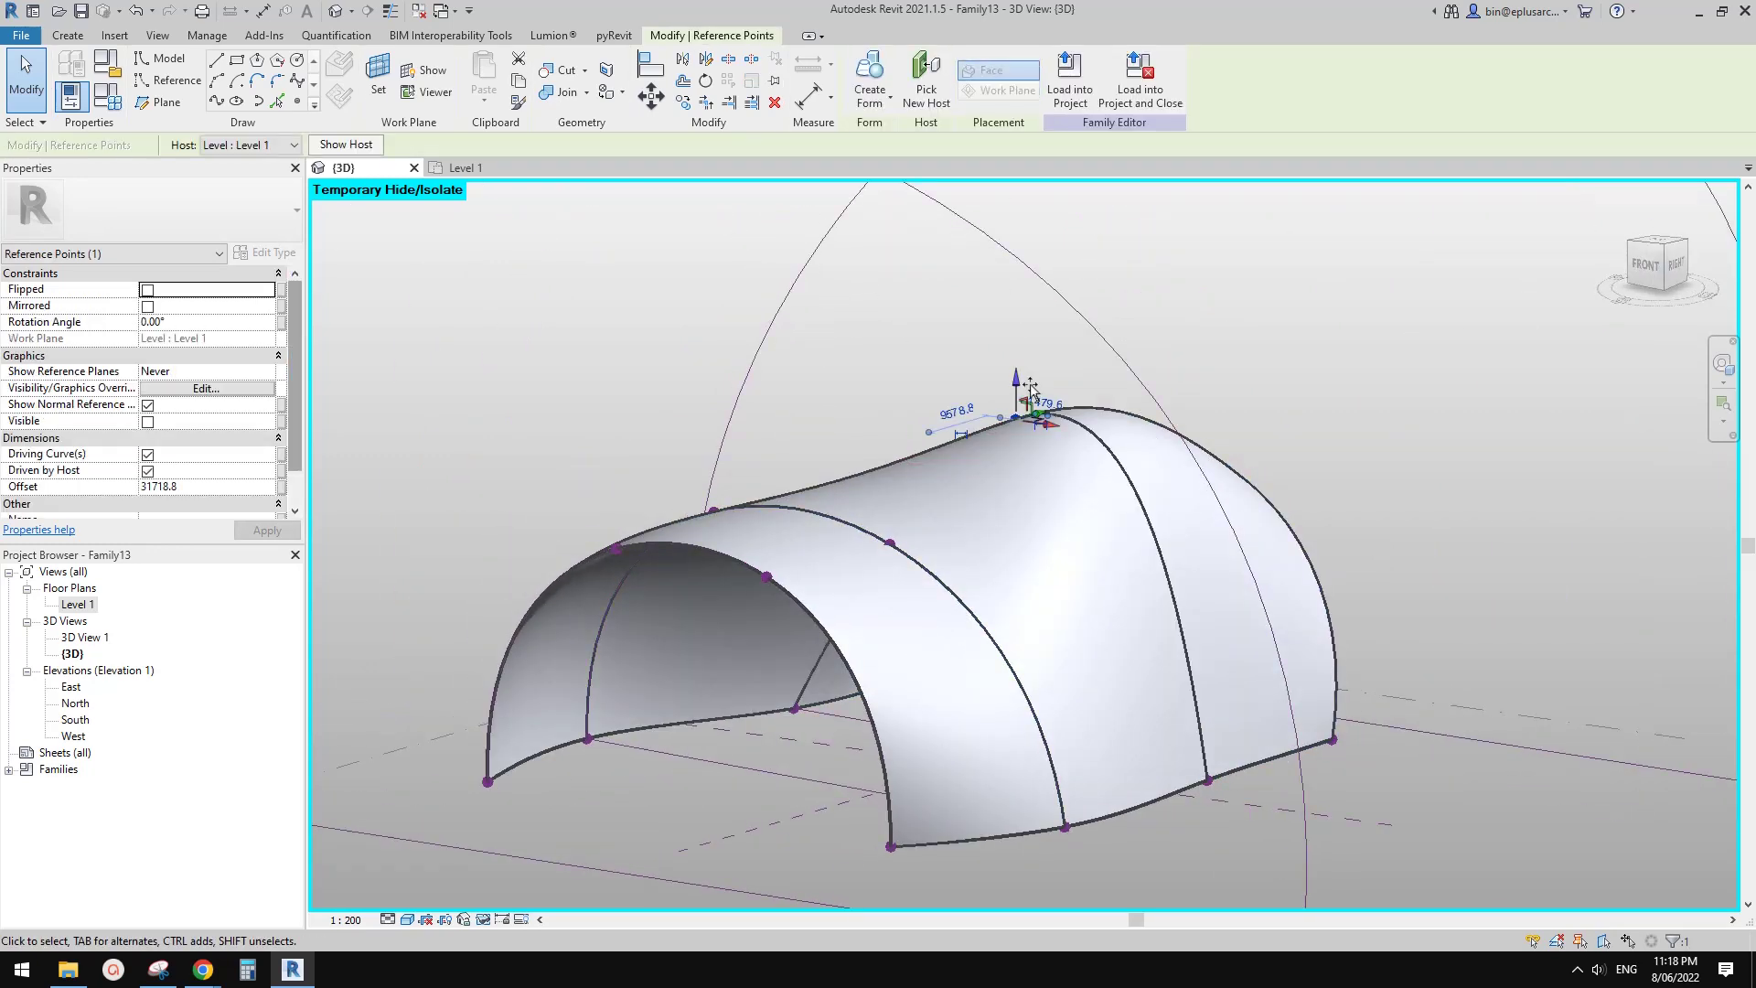
shift+middle_drag(1078, 515, 1061, 506)
scroll(1061, 506, up, 1)
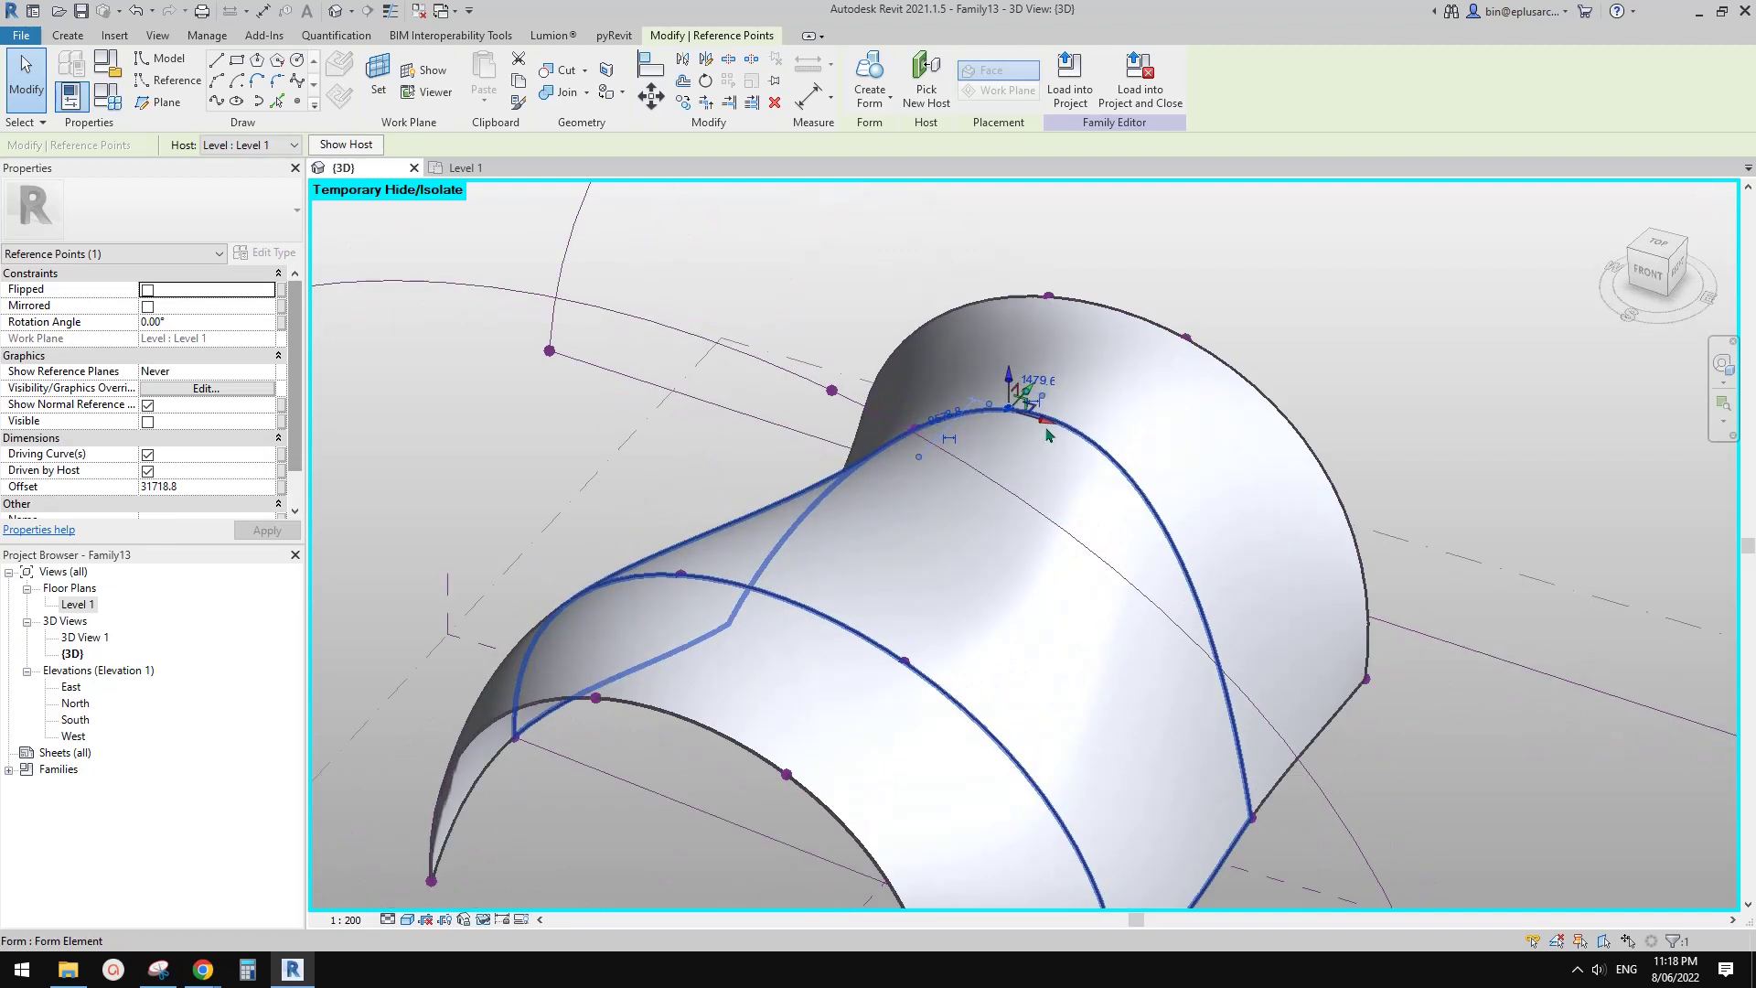
shift+middle_drag(1045, 430, 870, 471)
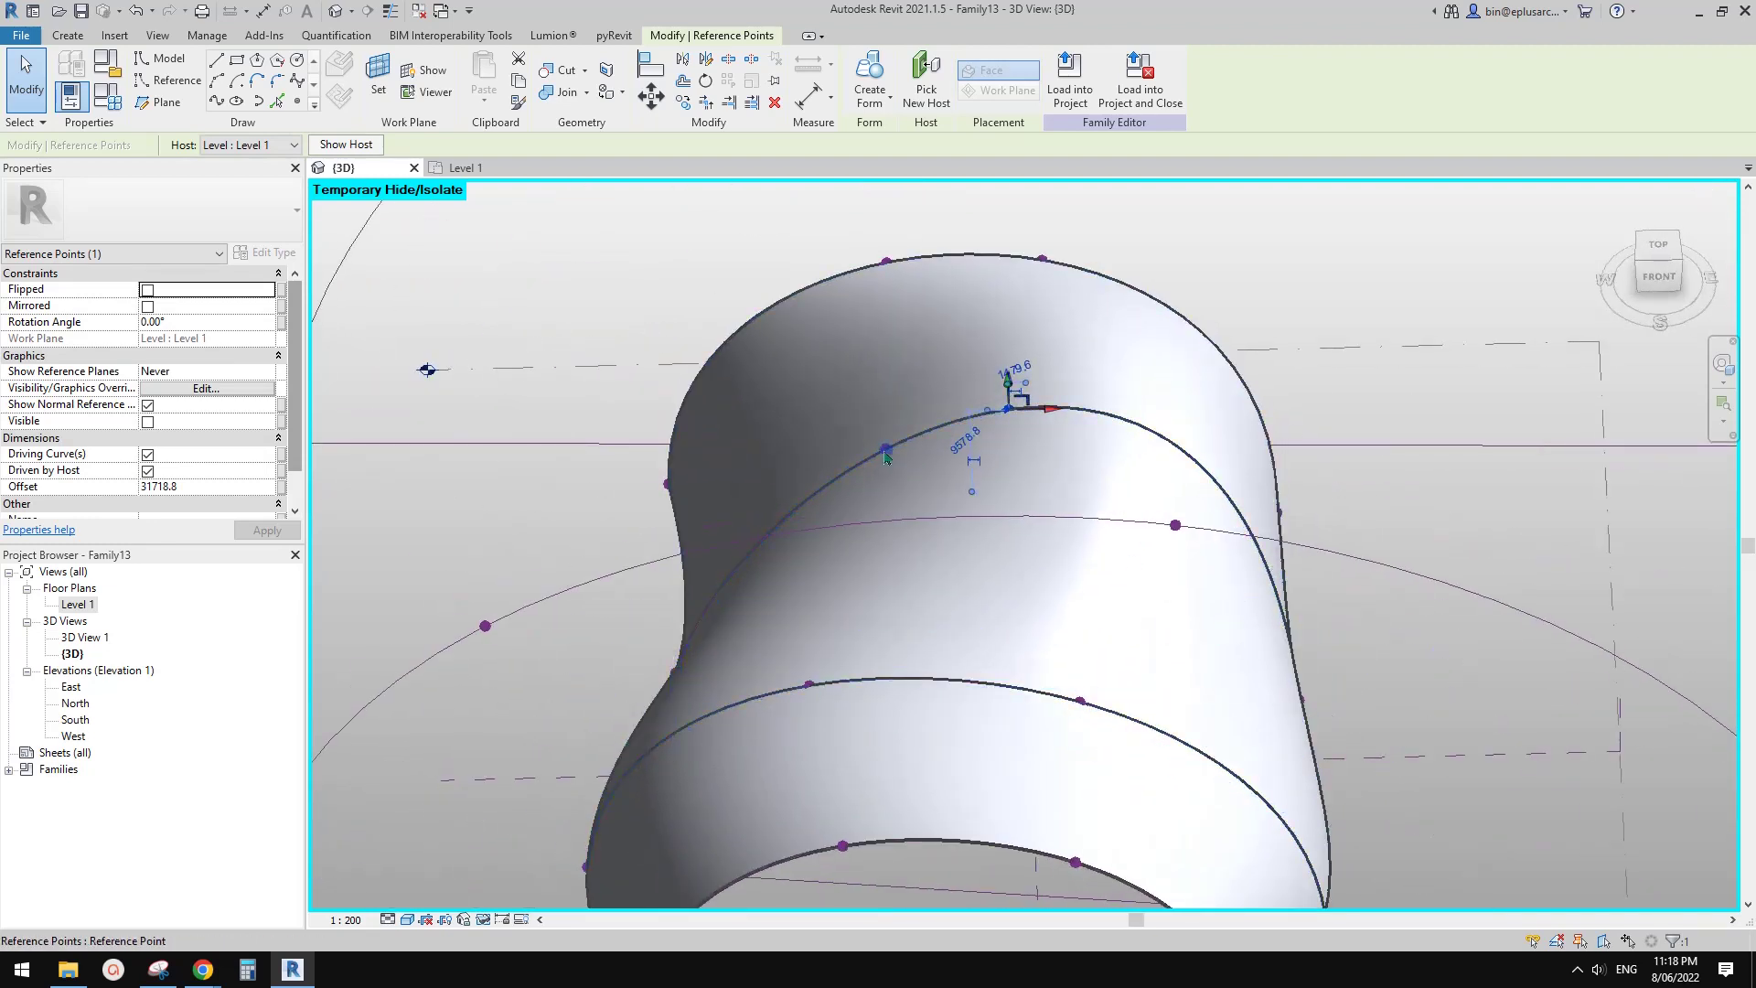
- Shift the other upper reference point of the same inner arch horizontally away from the raised point
click(886, 453)
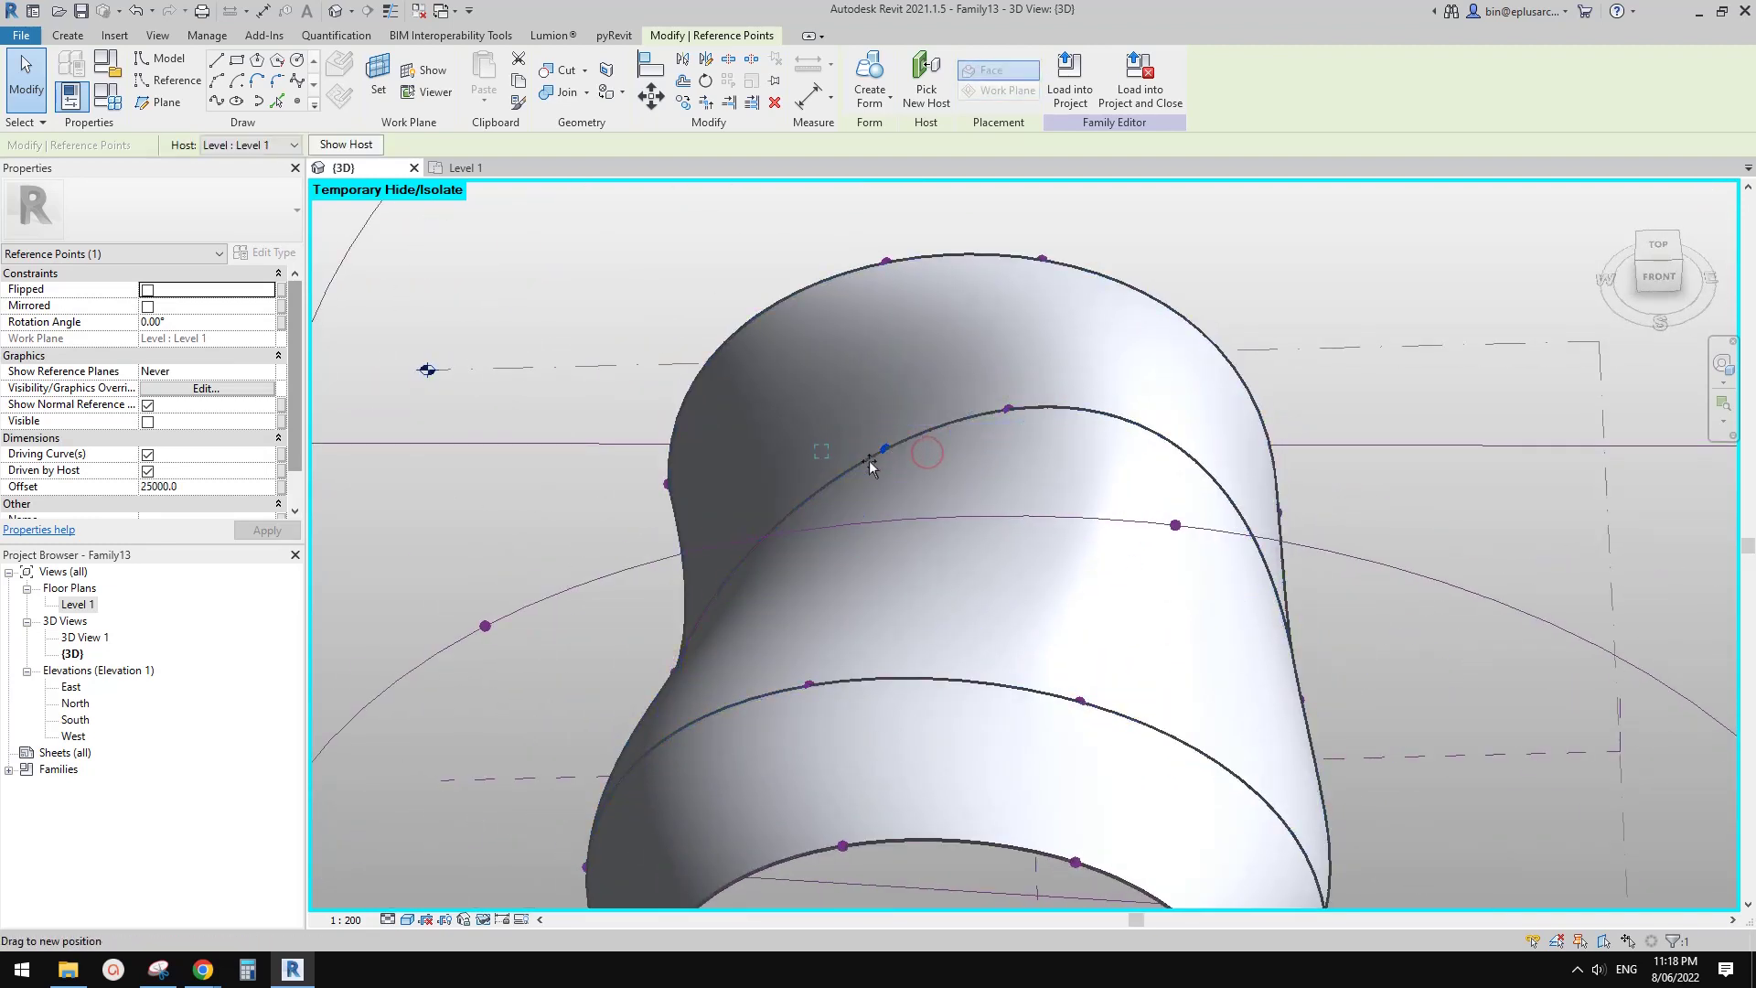
click(872, 468)
shift+middle_drag(923, 498, 842, 451)
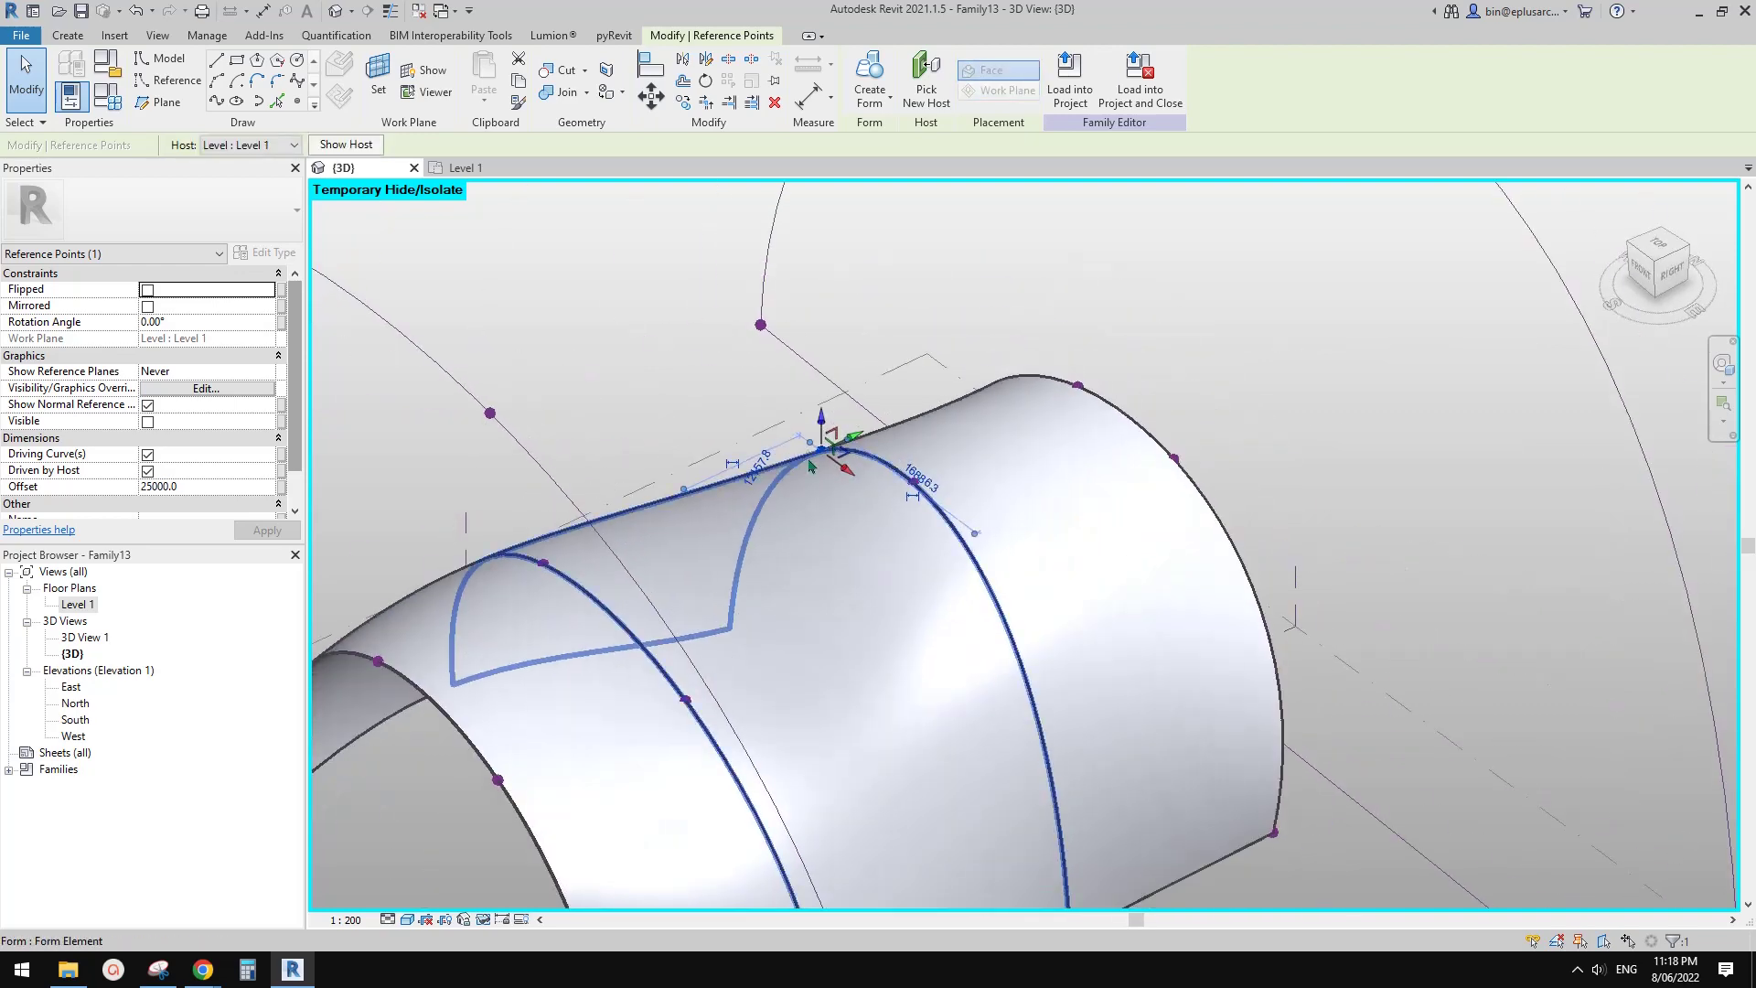
key(Escape)
- Divide the surfaces of all three form parts with UV grids, starting with the end part and including the middle one
scroll(956, 463, down, 2)
shift+middle_drag(957, 463, 808, 436)
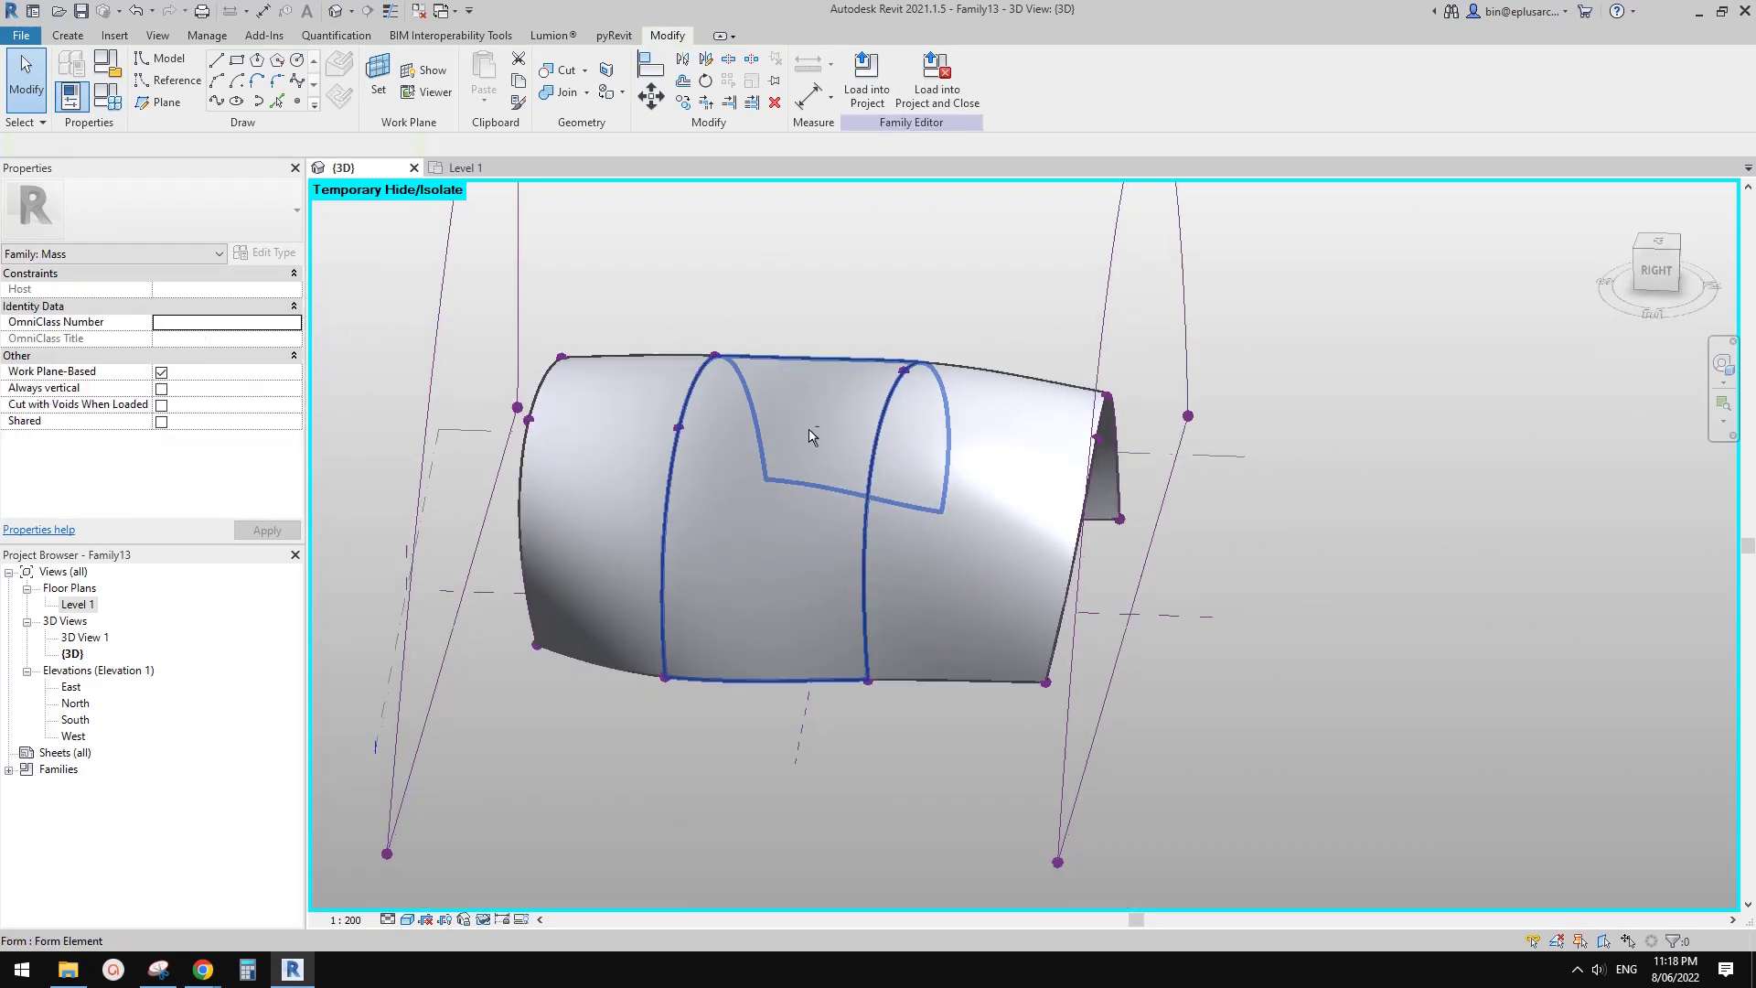
click(643, 502)
middle_drag(963, 544, 1125, 554)
key(Escape)
click(781, 526)
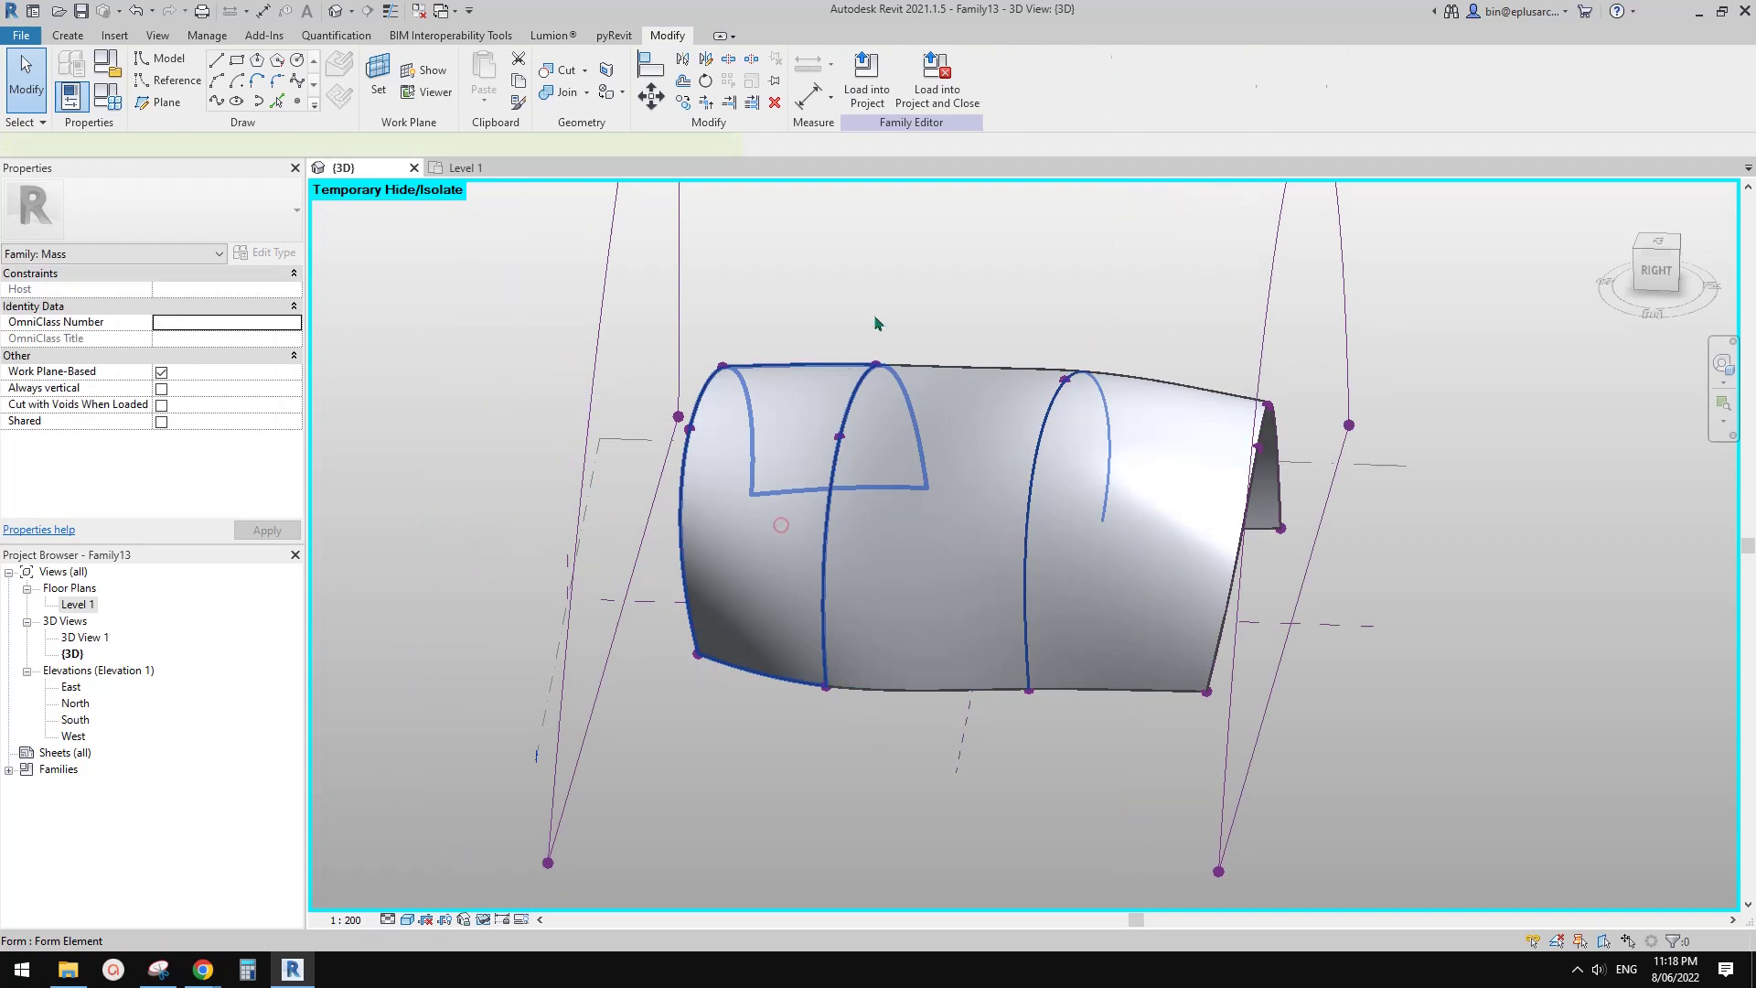
click(962, 78)
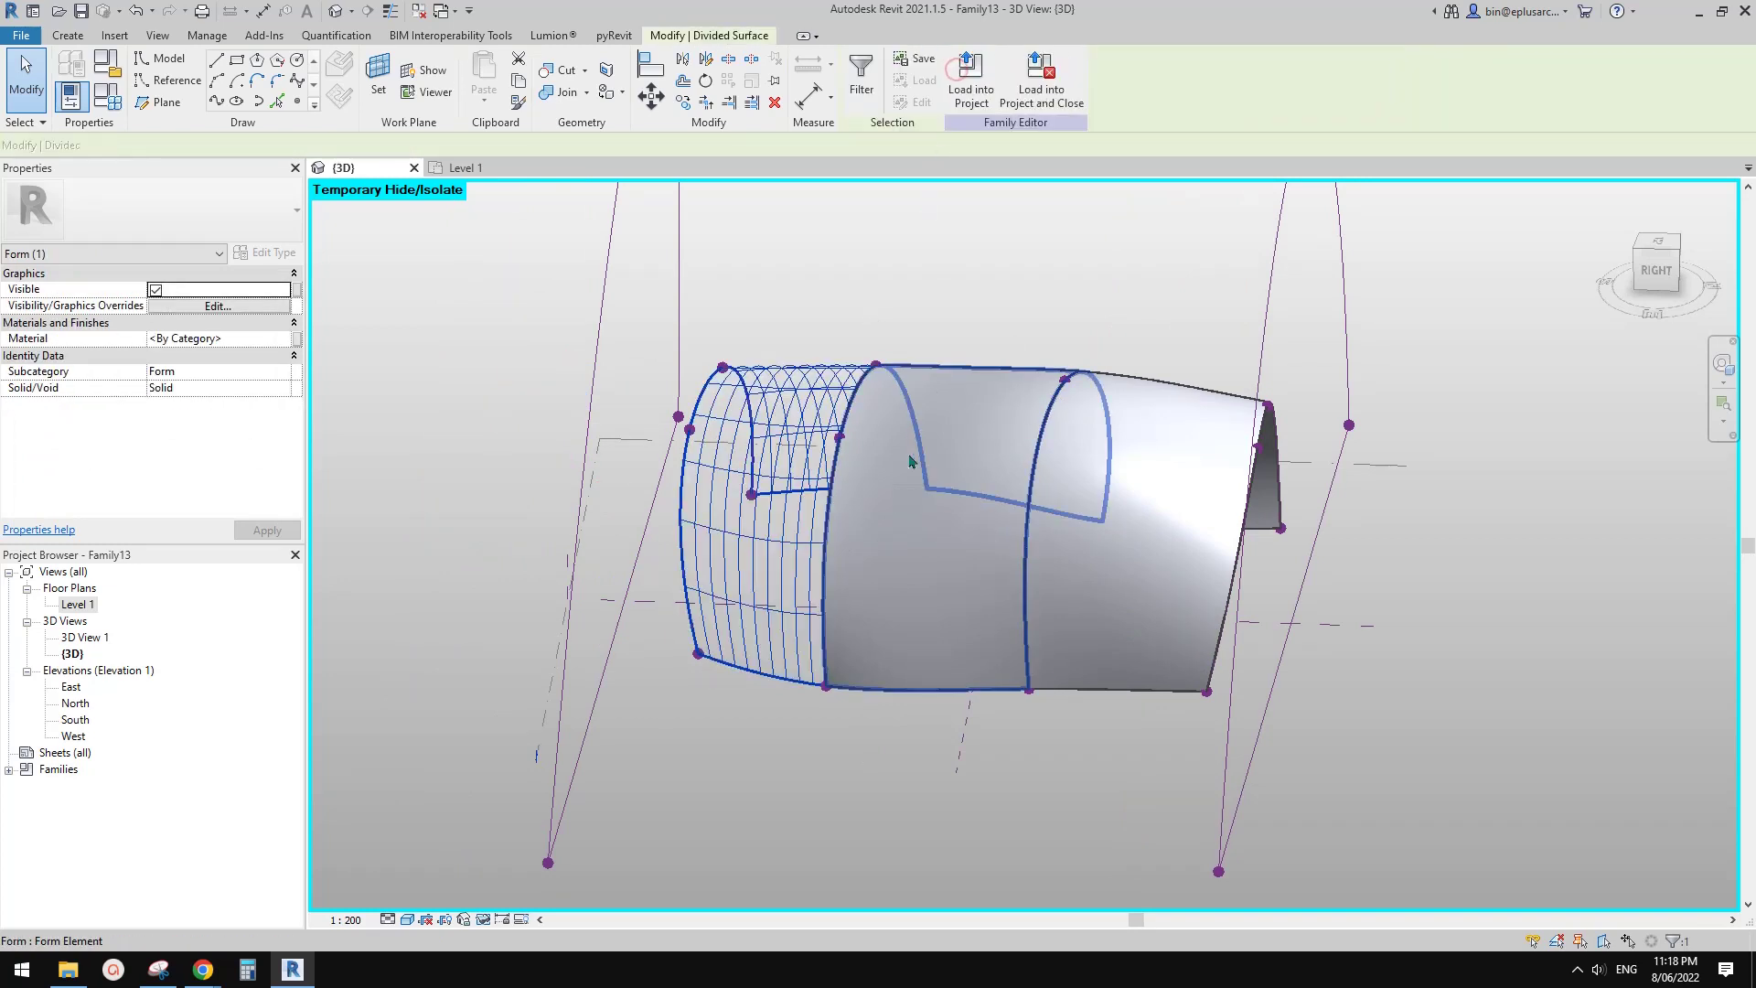
click(907, 499)
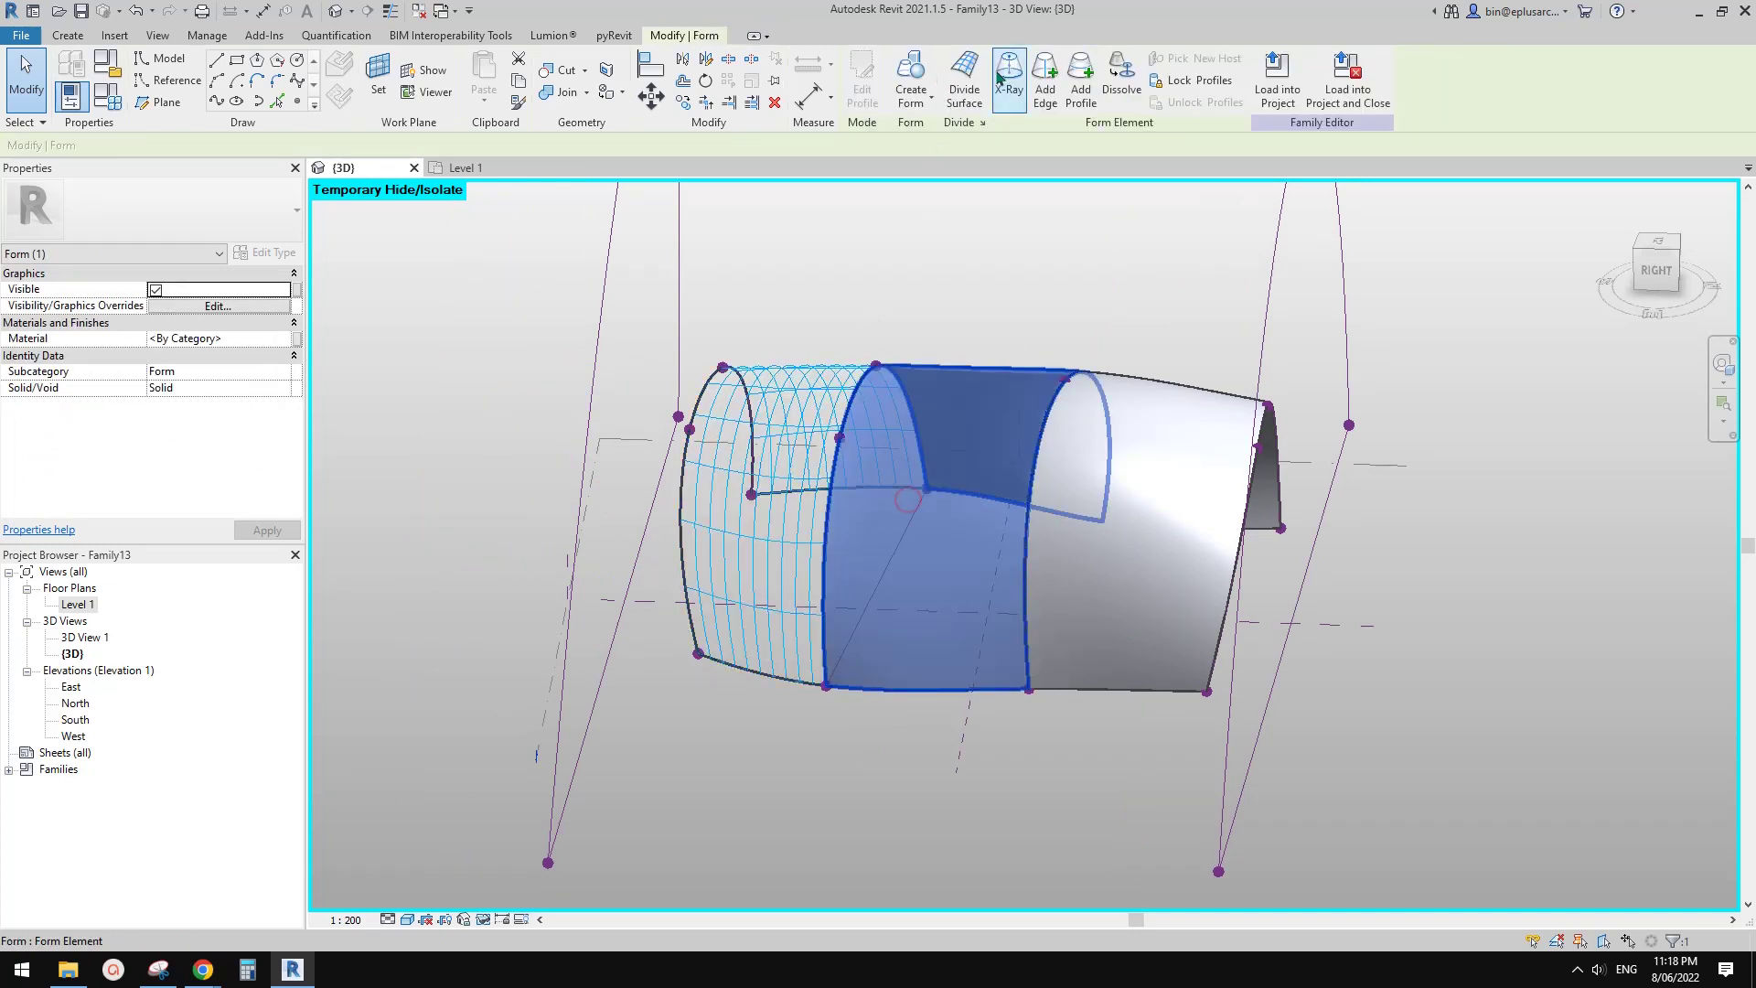
click(1159, 546)
click(968, 76)
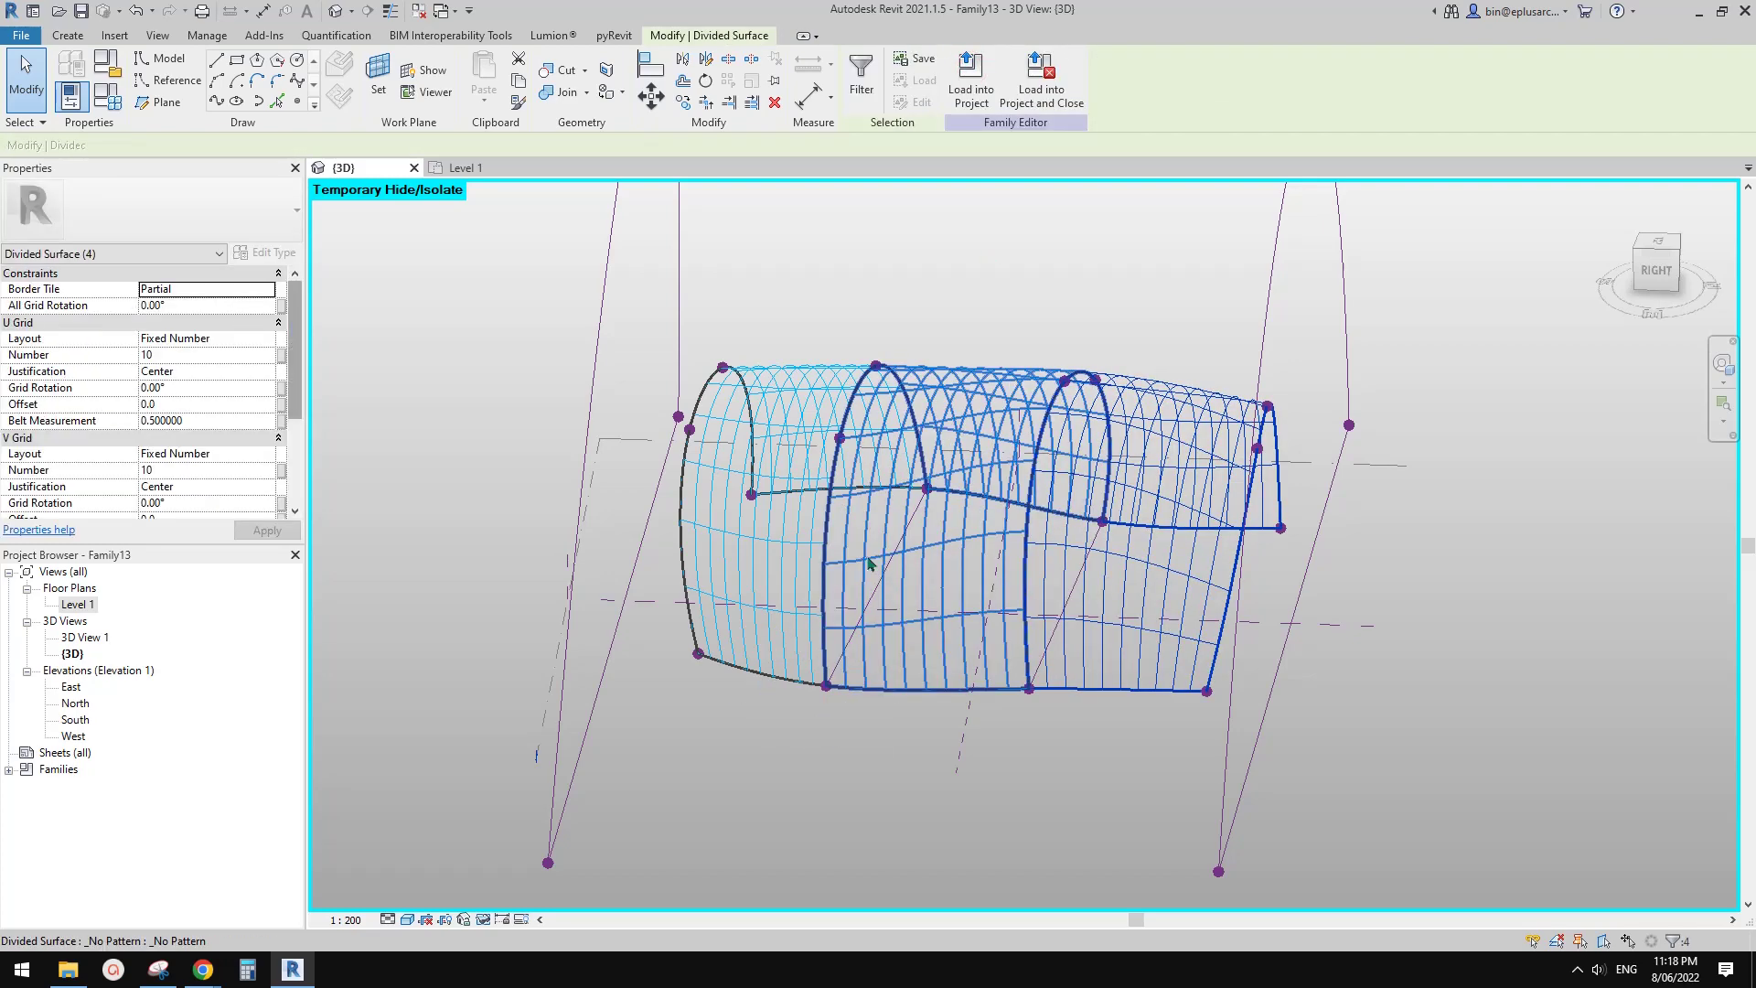
- Apply the Rectangle Checkerboard pattern to the first end surface and Rhomboid Checkerboard to the middle surface
scroll(870, 555, up, 1)
click(765, 549)
click(205, 214)
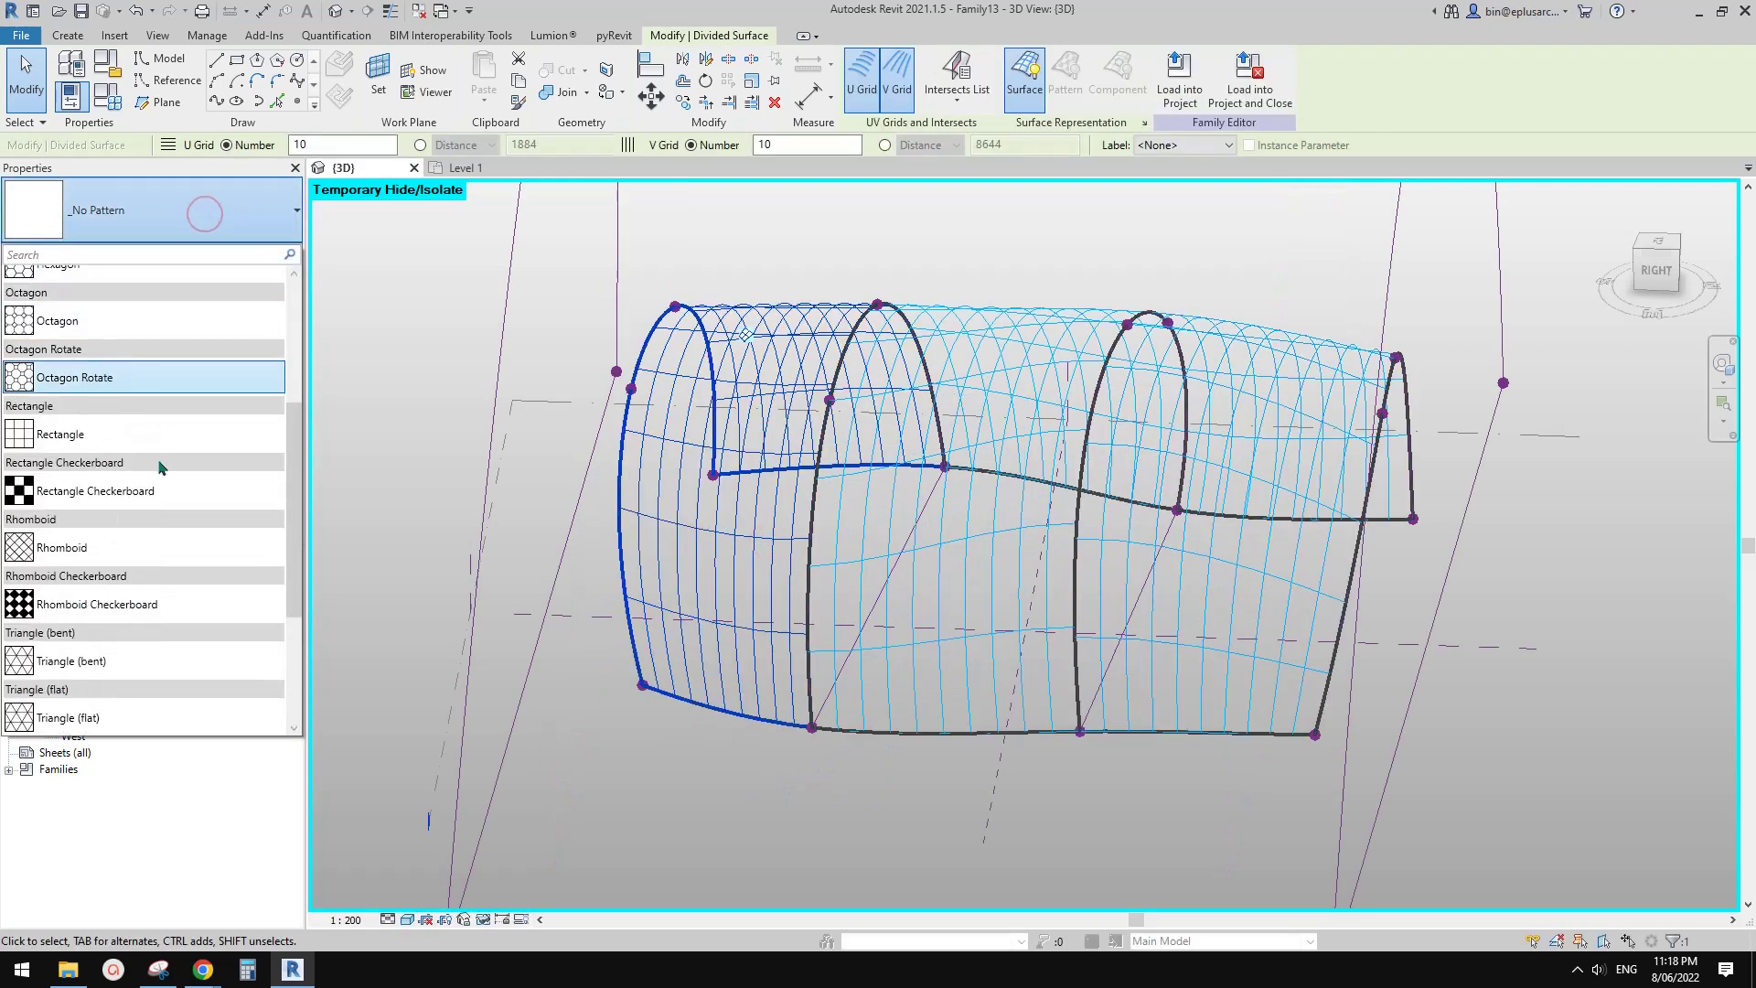
click(95, 489)
click(180, 215)
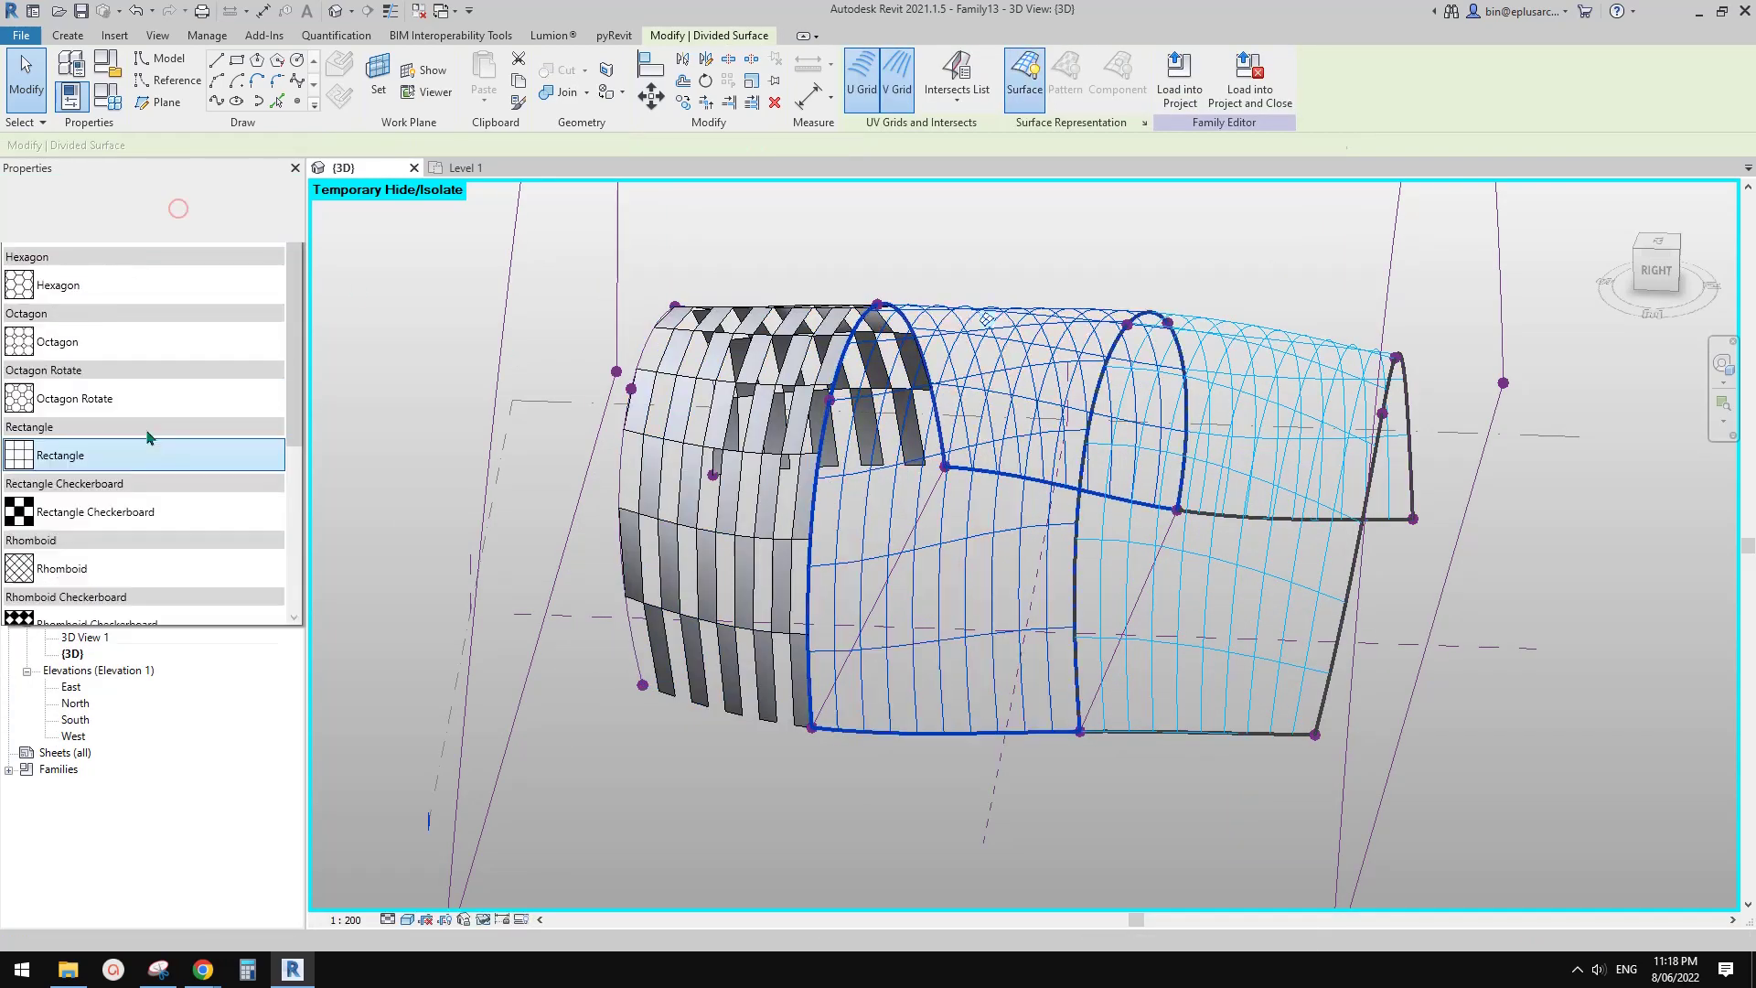
click(100, 580)
- Apply the Triangle Checkerboard (bent) pattern to the remaining undecorated end surface
click(1182, 599)
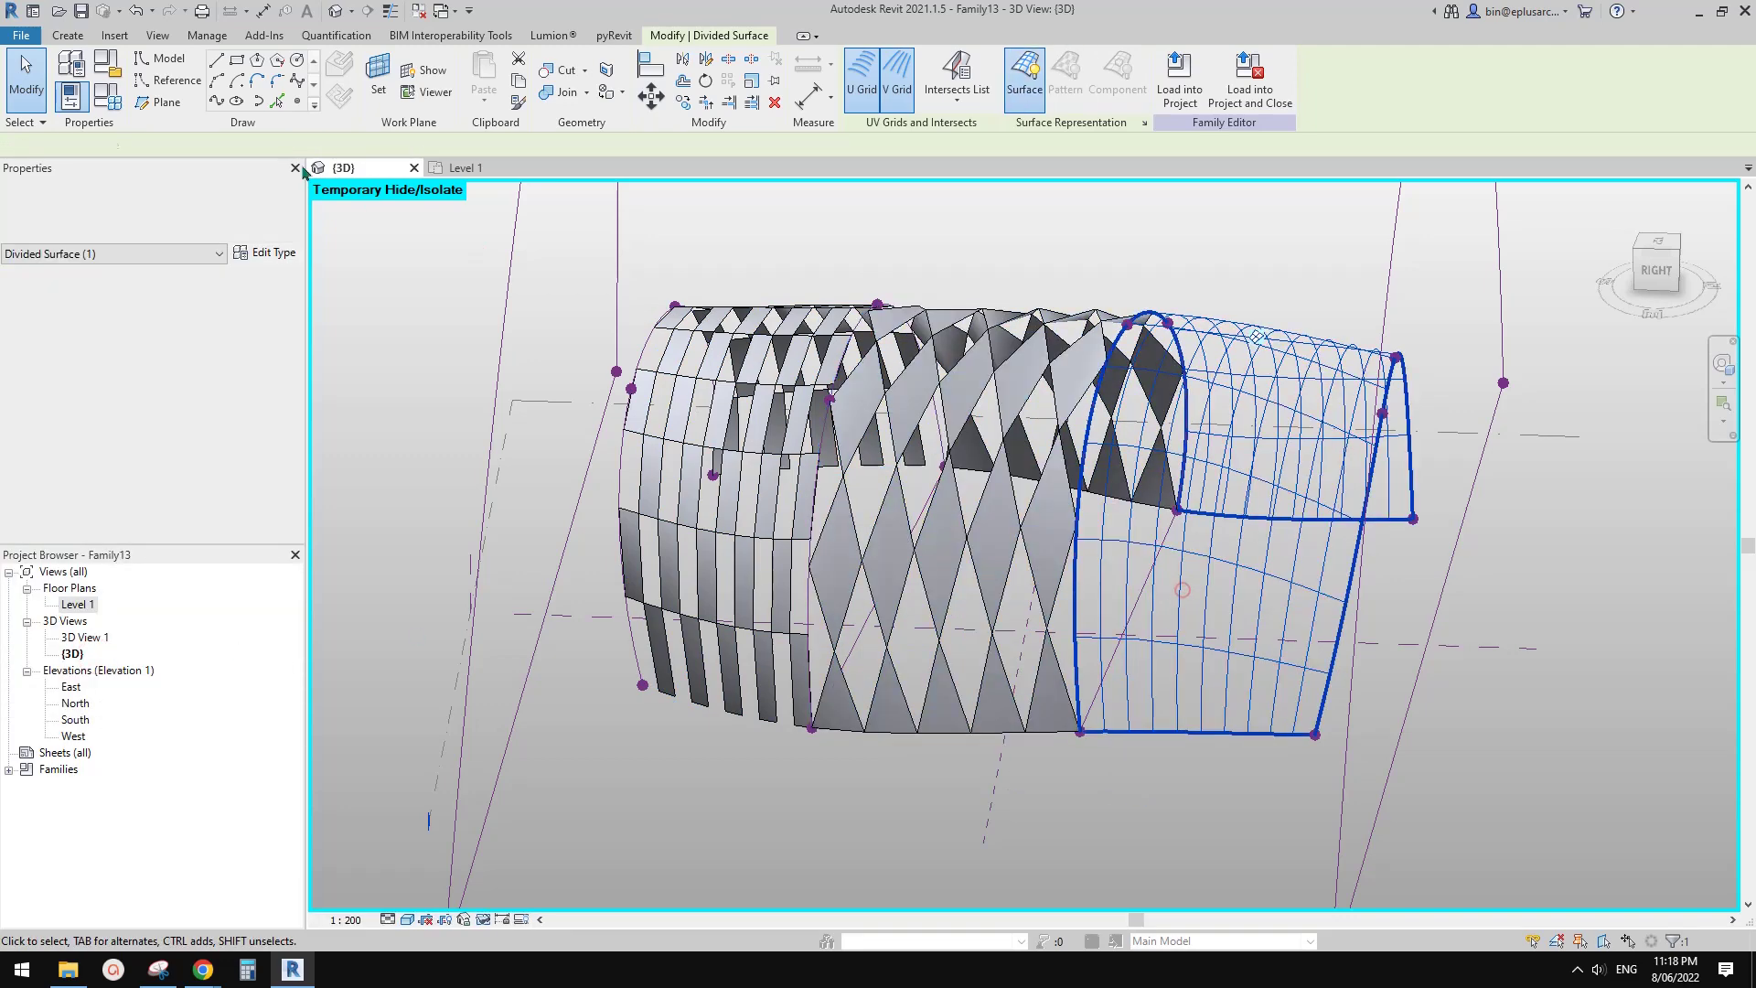
click(275, 206)
scroll(214, 371, down, 3)
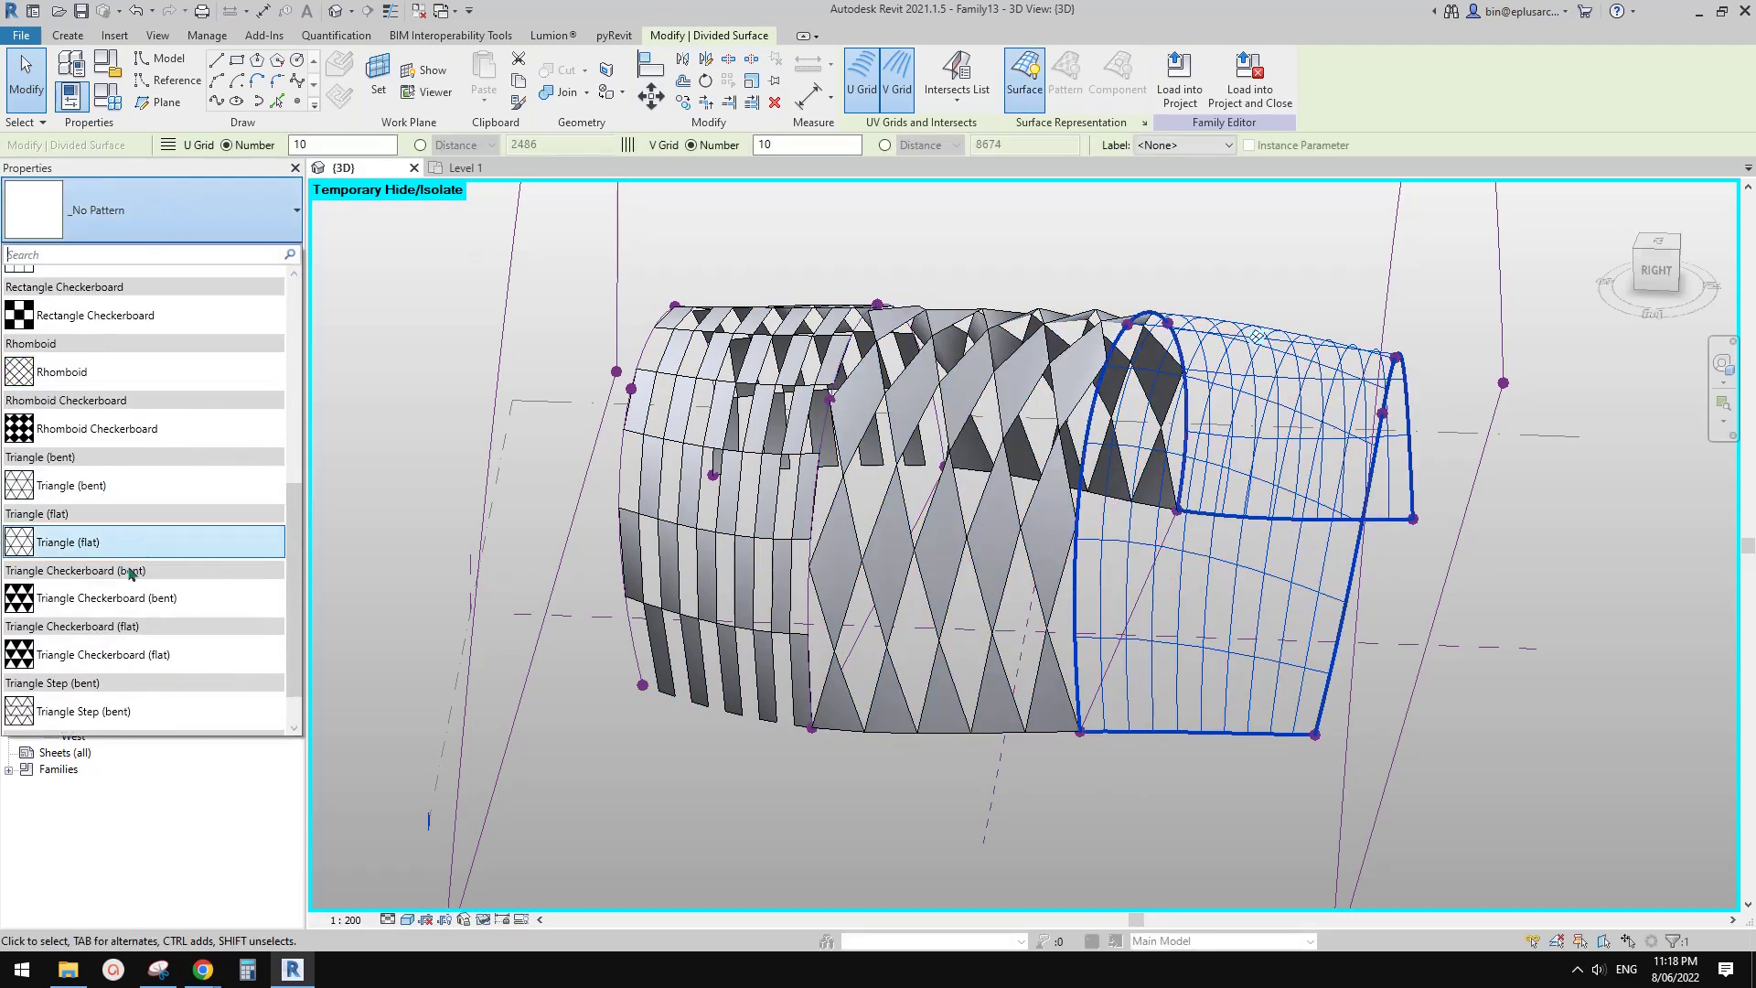
click(176, 600)
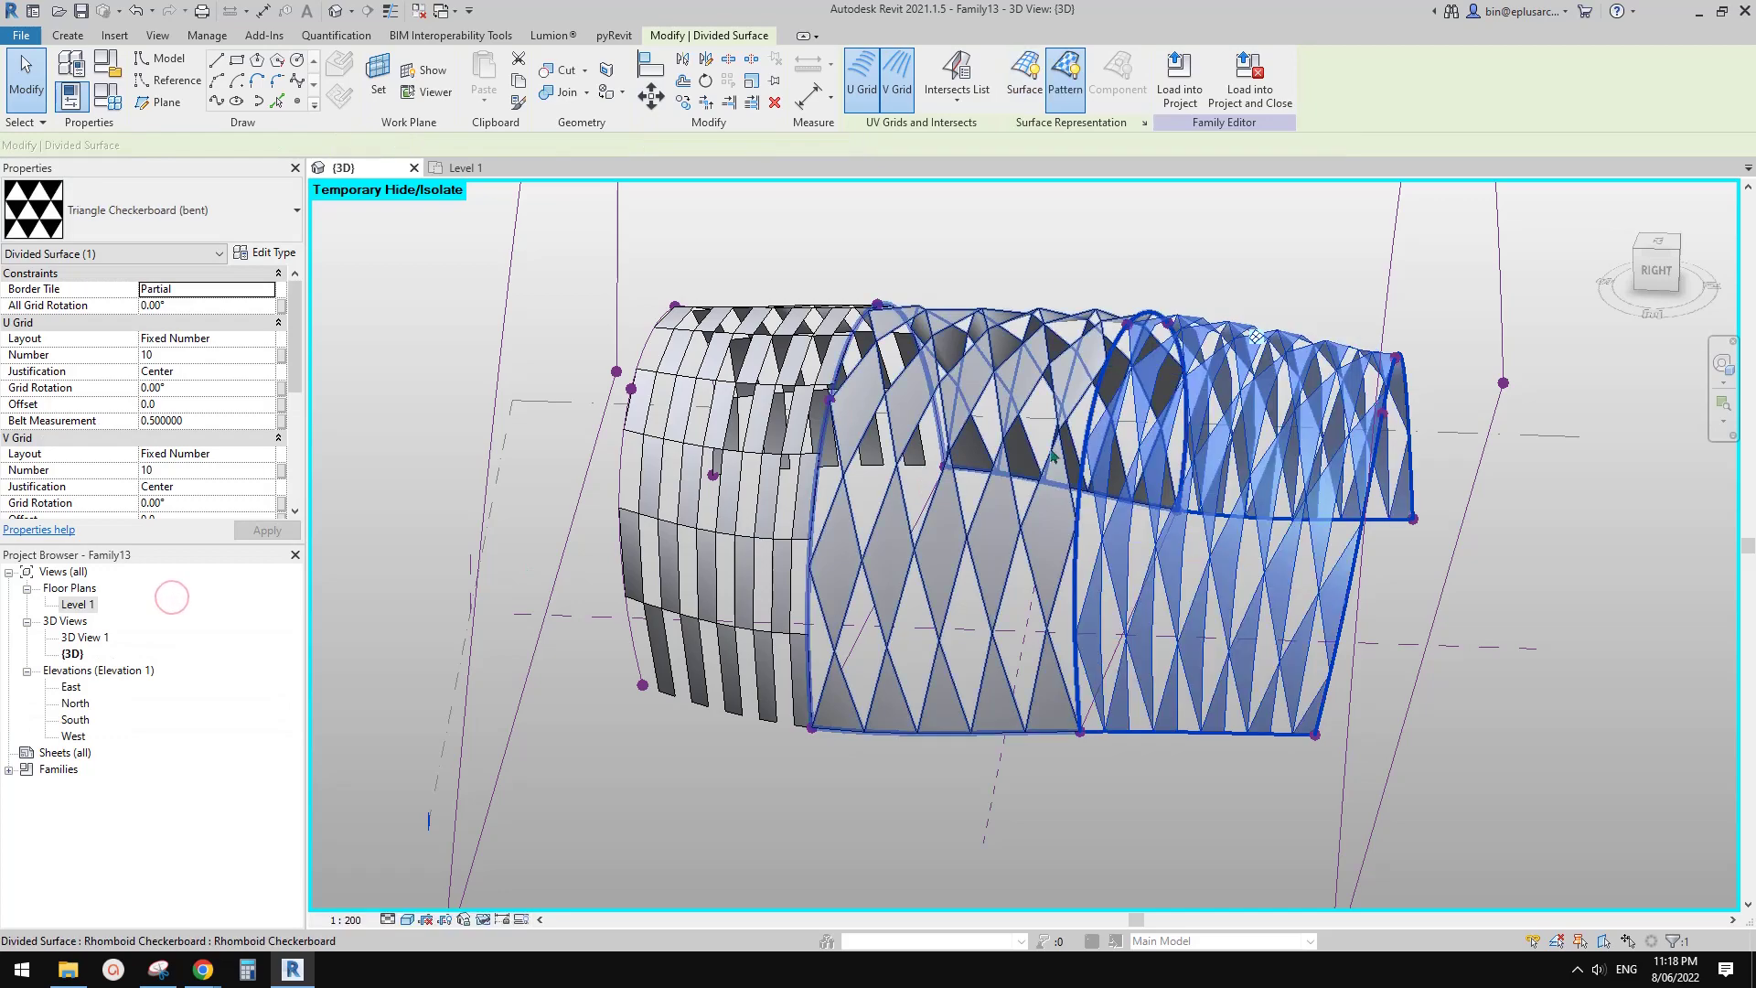
key(Escape)
- Lower one upper reference point of the arch between the rectangle and rhomboid parts to an offset of about 19200
scroll(1072, 462, down, 1)
shift+middle_drag(1071, 462, 979, 448)
scroll(979, 446, up, 3)
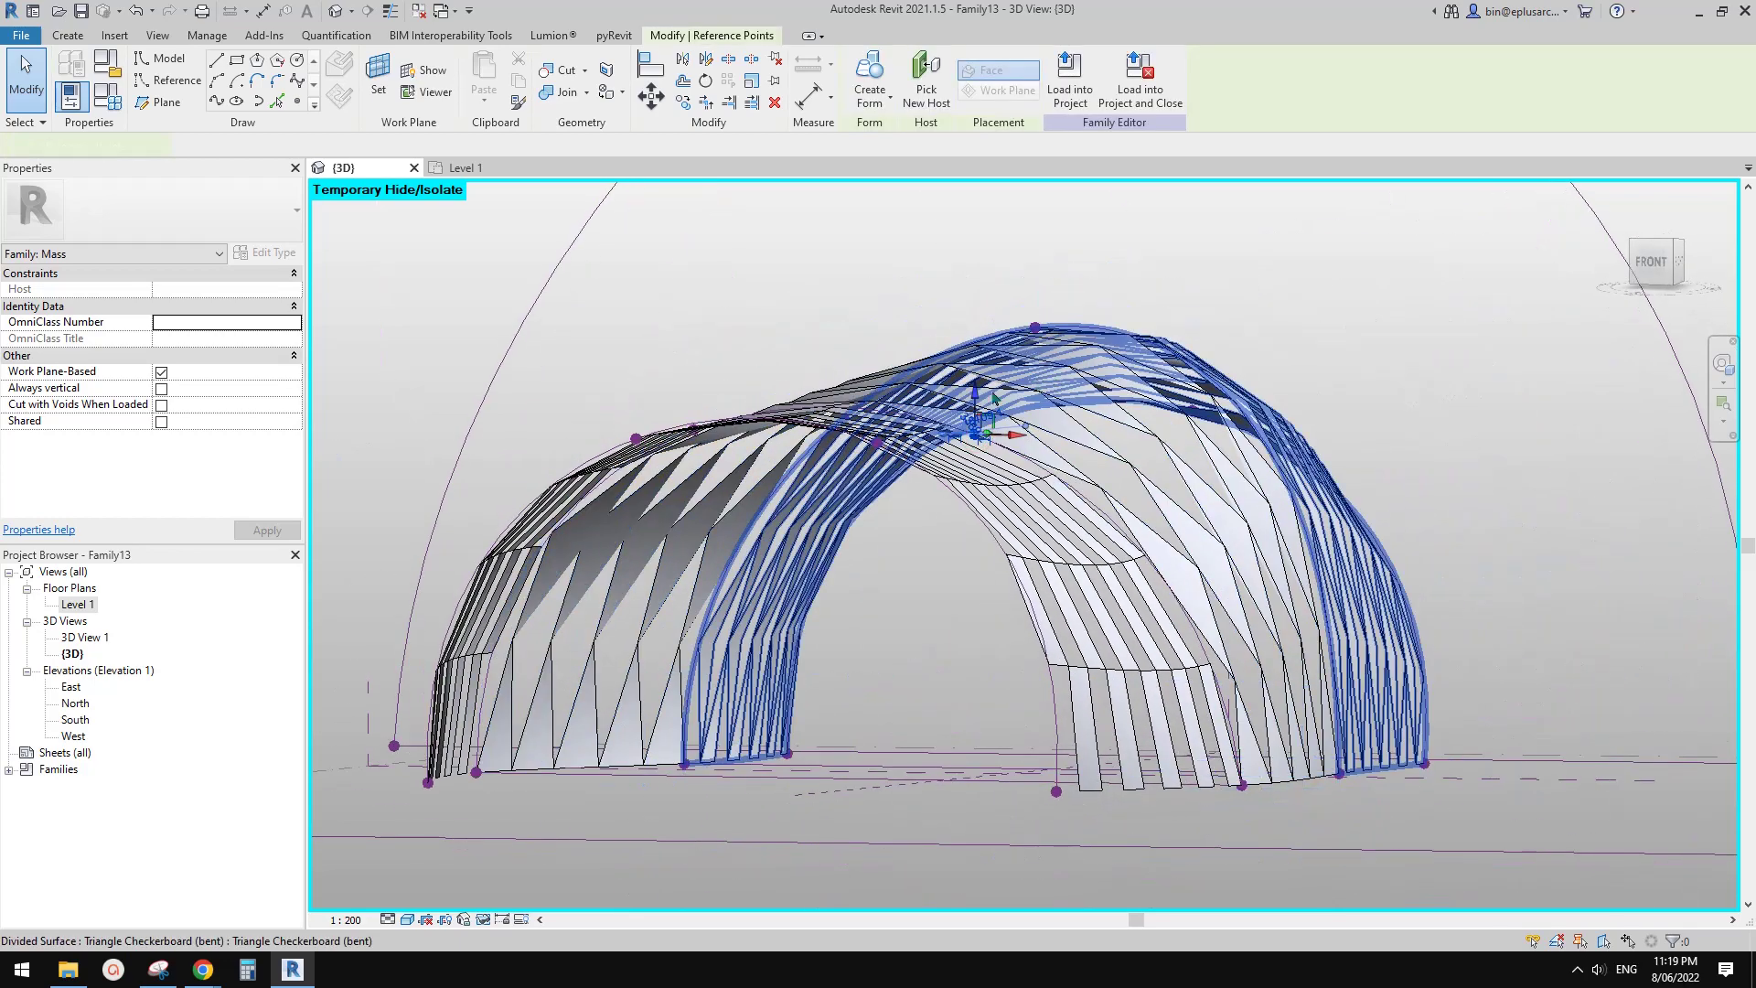
click(976, 423)
drag(1008, 482, 1009, 480)
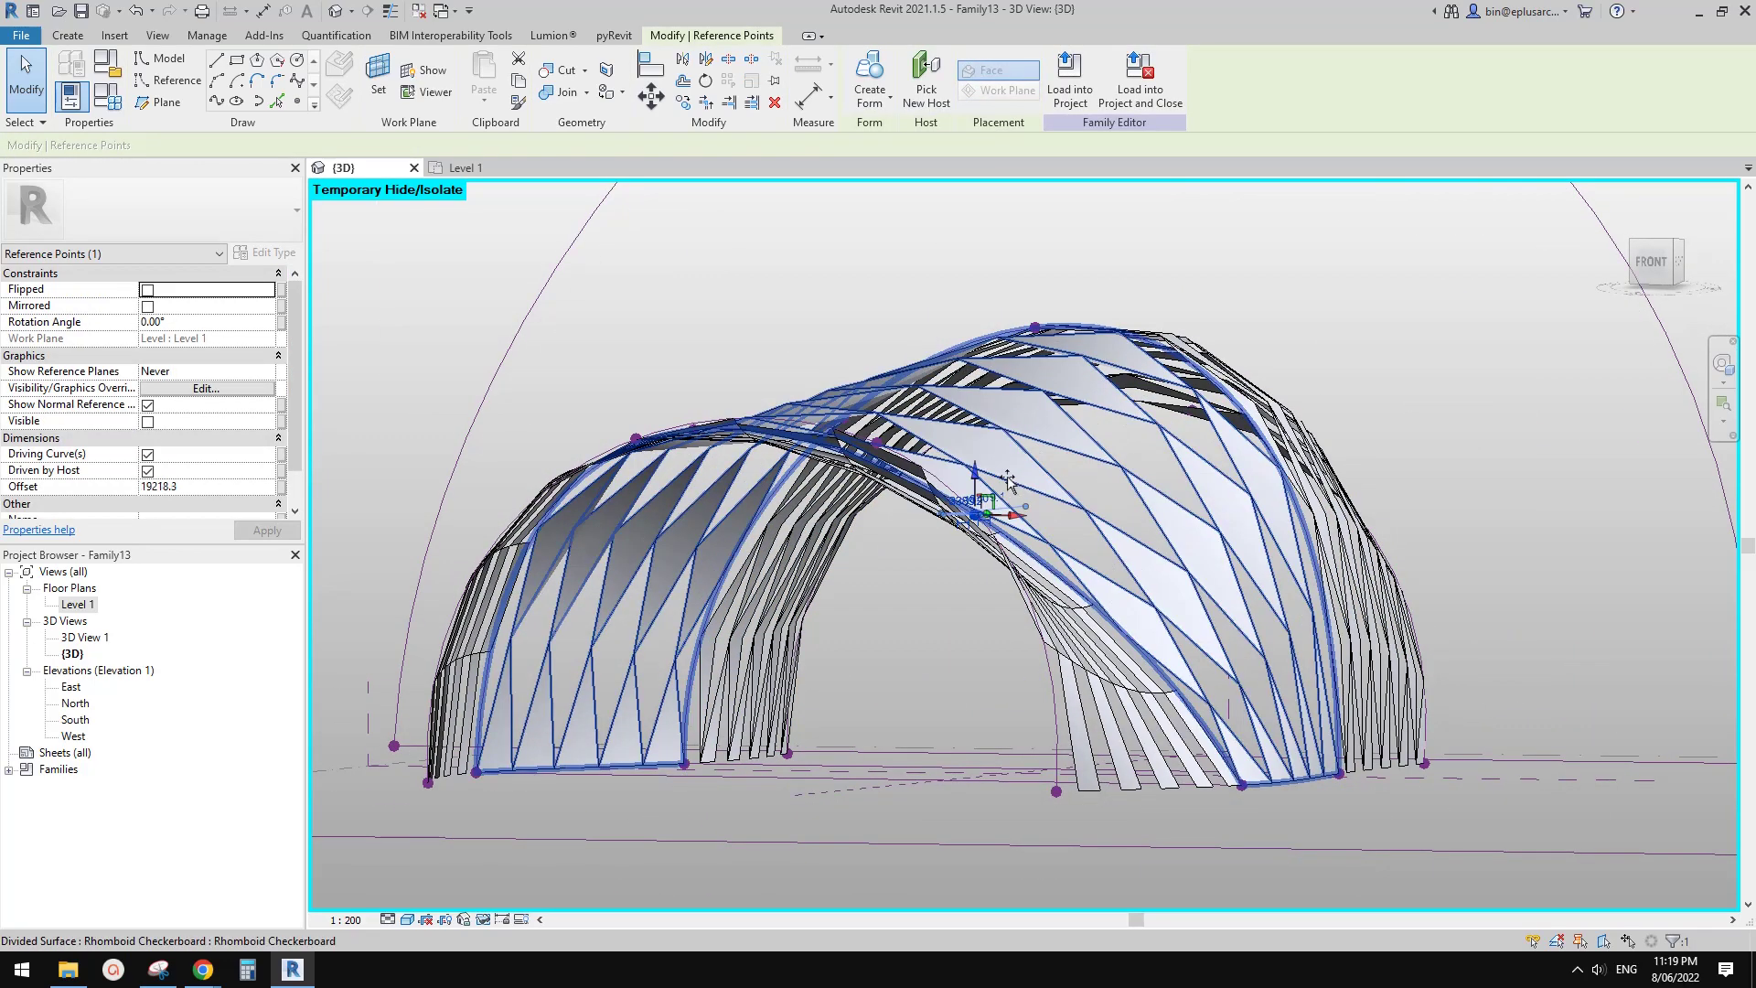
shift+middle_drag(1009, 485, 1474, 614)
key(Escape)
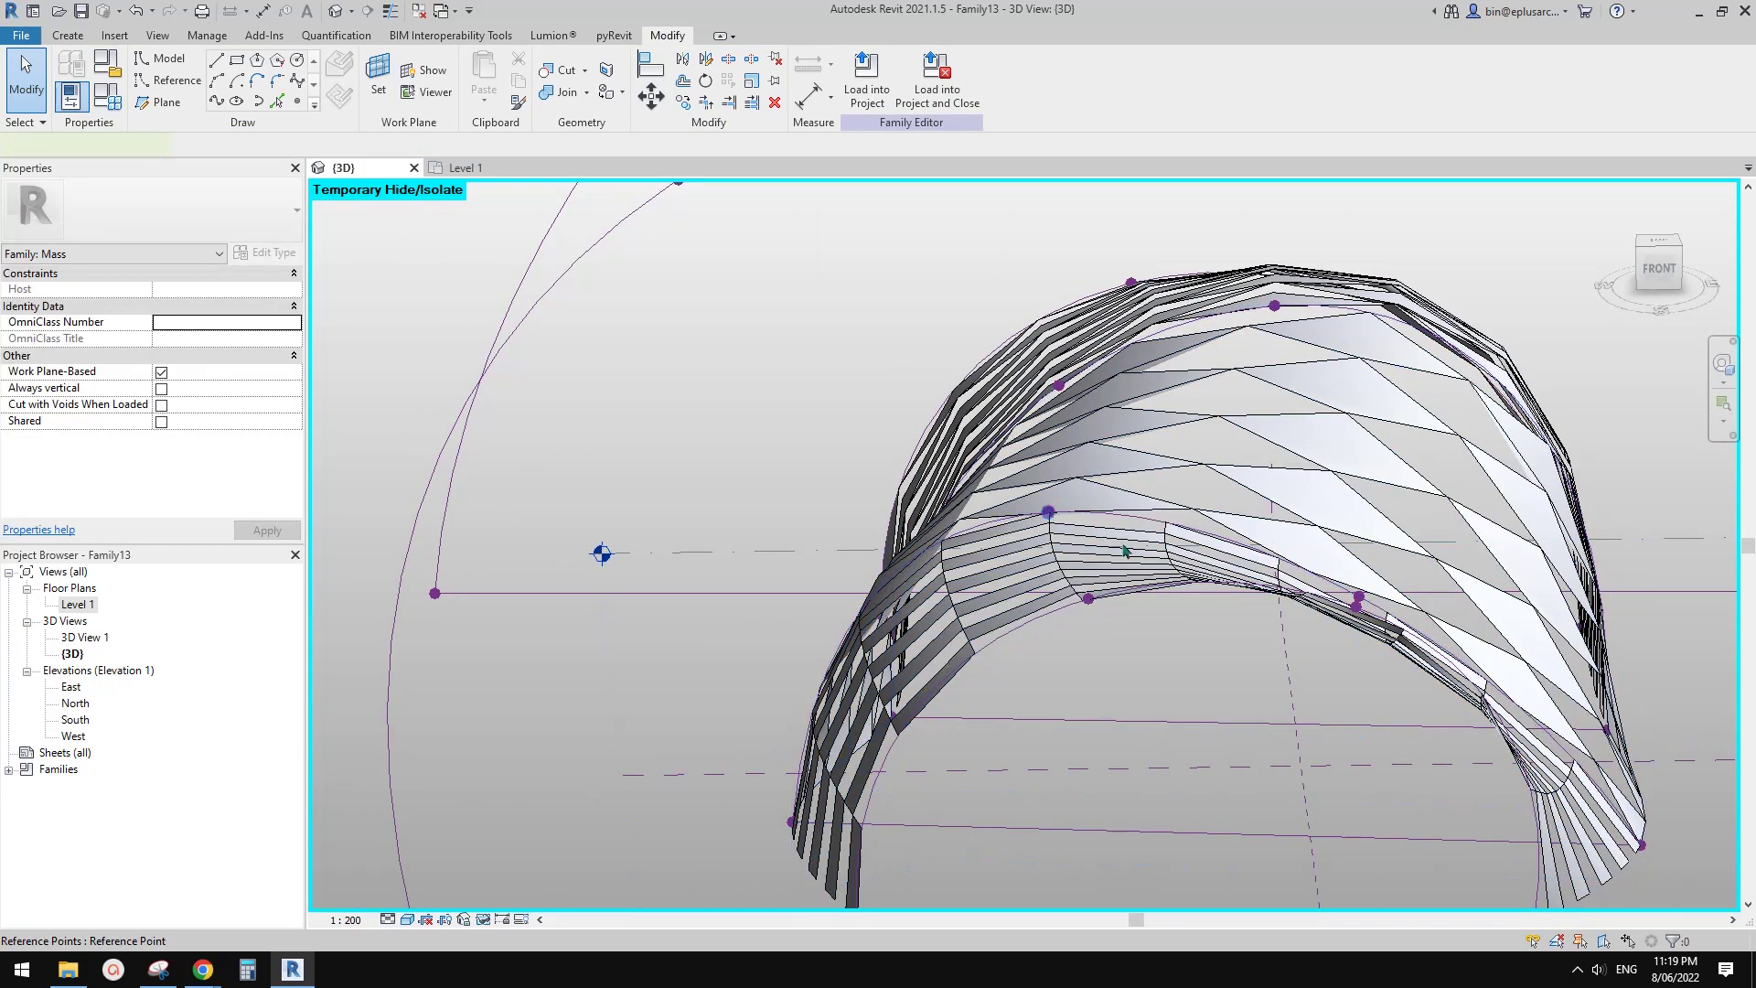
- Shift the other upper reference point of the arch between the rectangle and rhomboid parts horizontally toward the arch's centre
click(1048, 512)
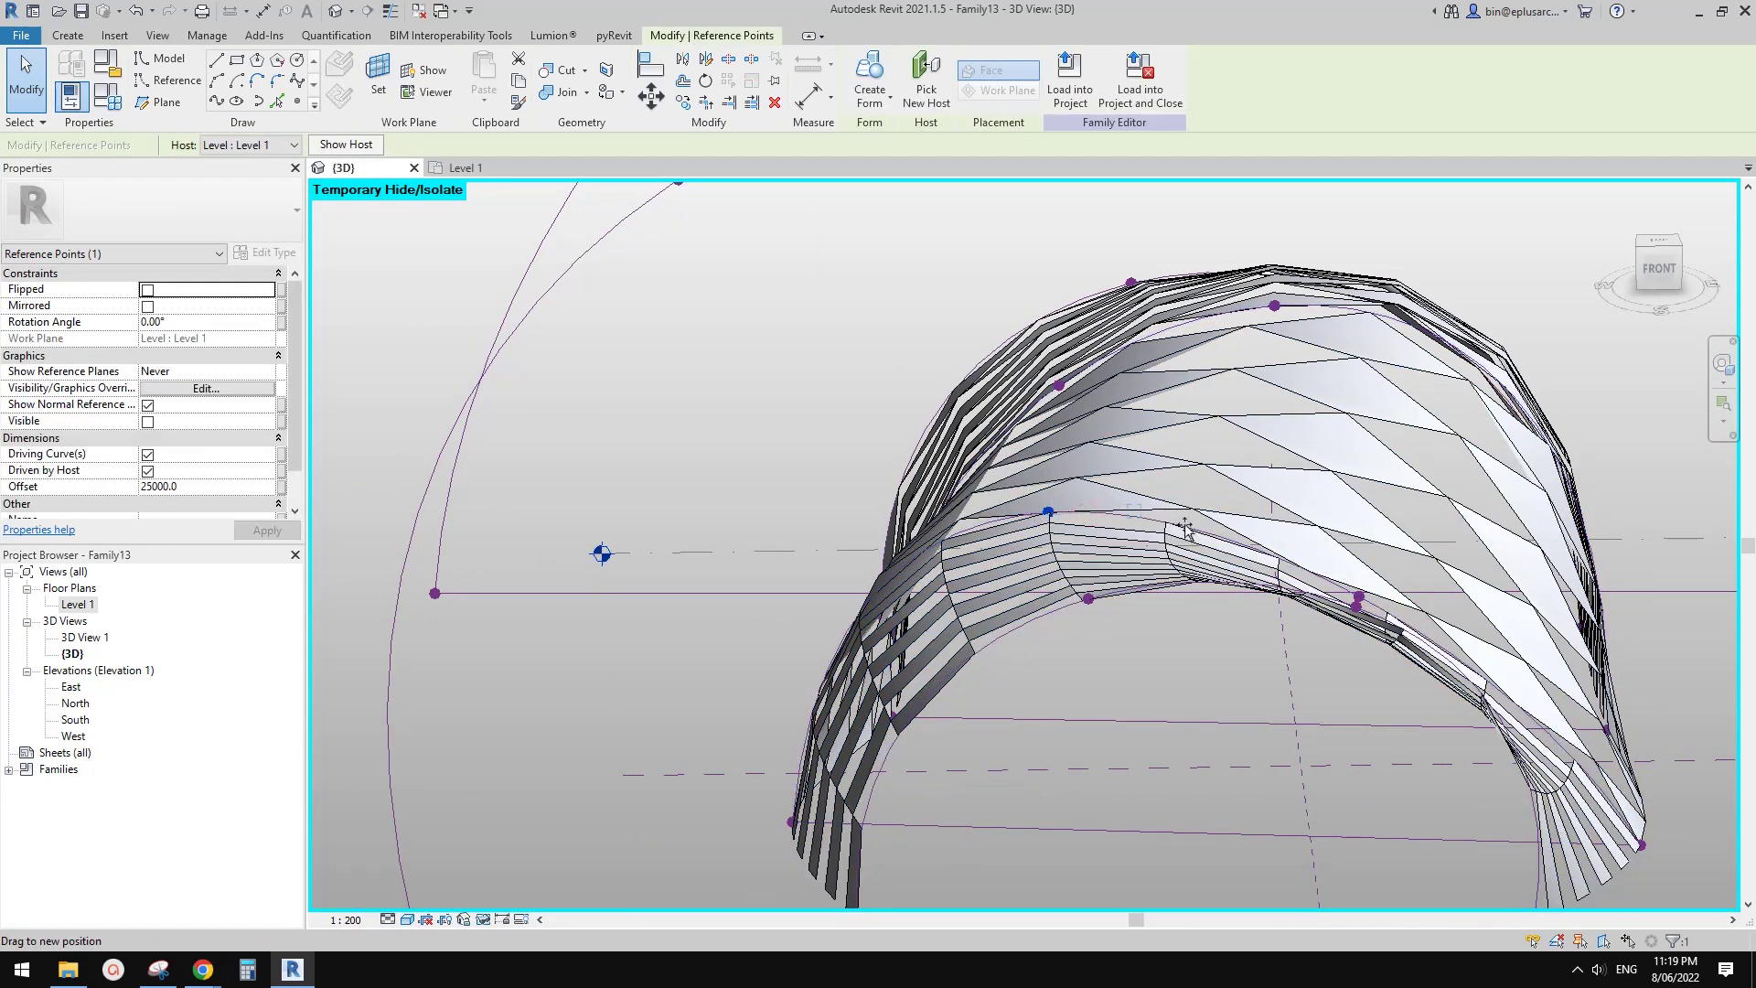
drag(1184, 529, 1136, 498)
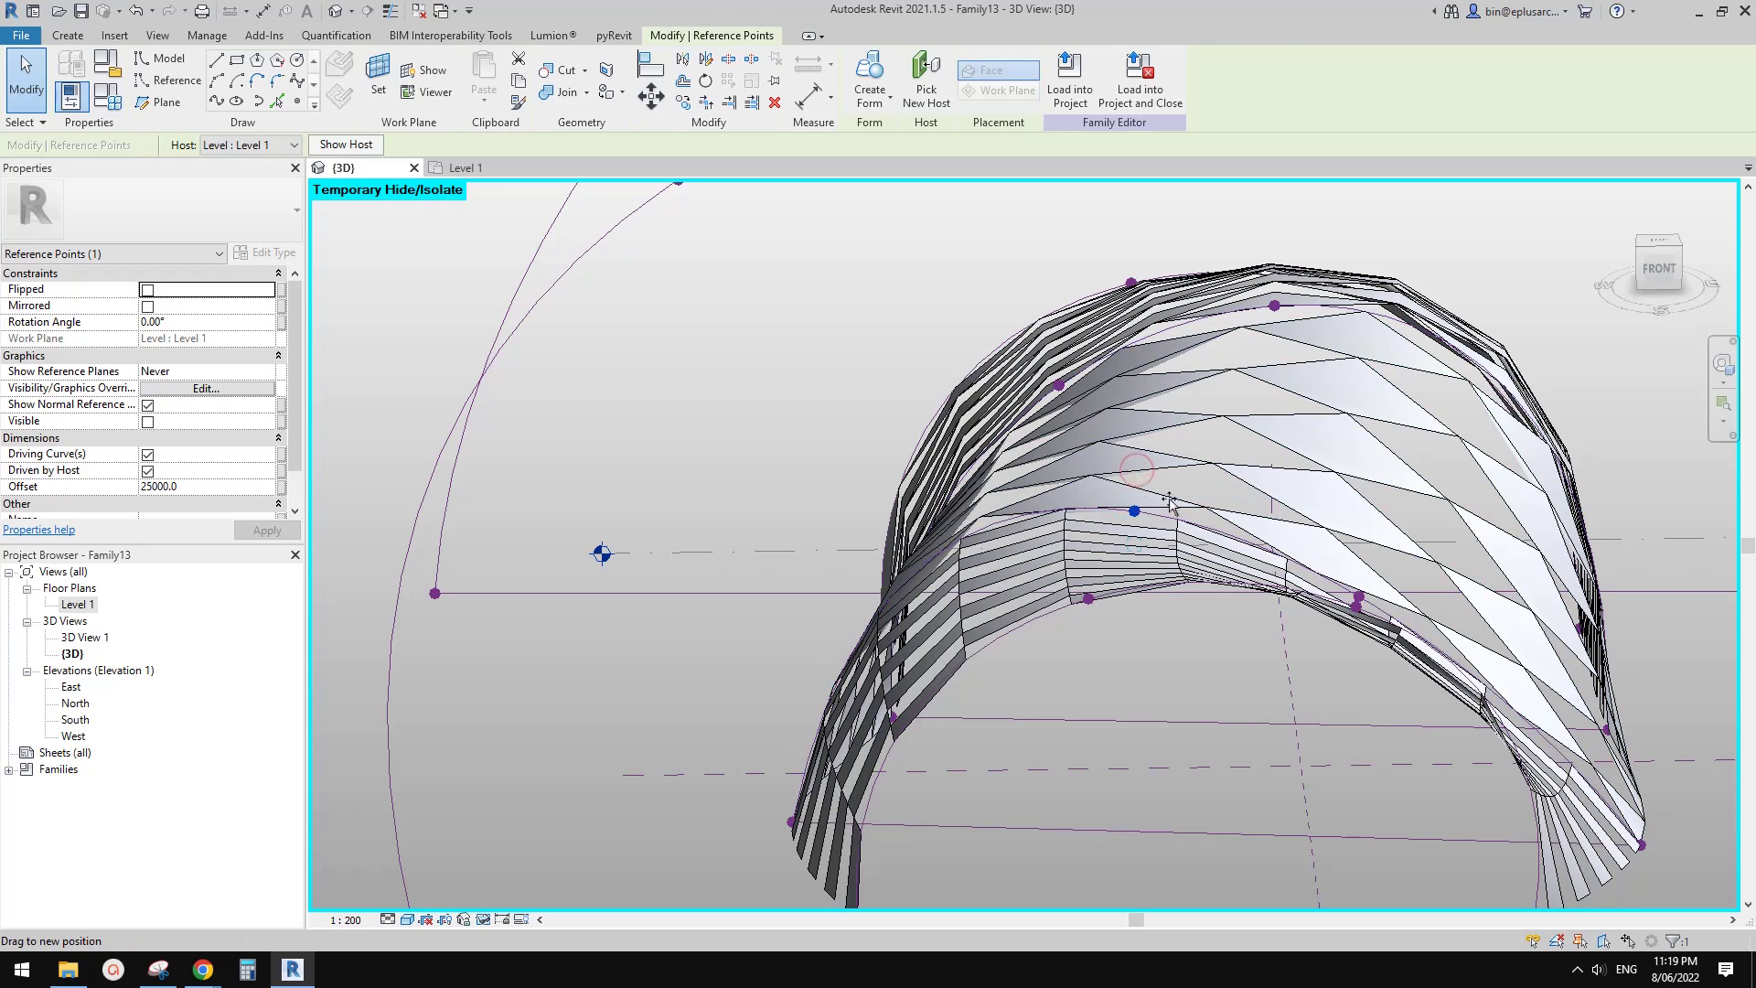
shift+middle_drag(1165, 501, 722, 448)
click(1133, 525)
shift+middle_drag(1133, 525, 1117, 547)
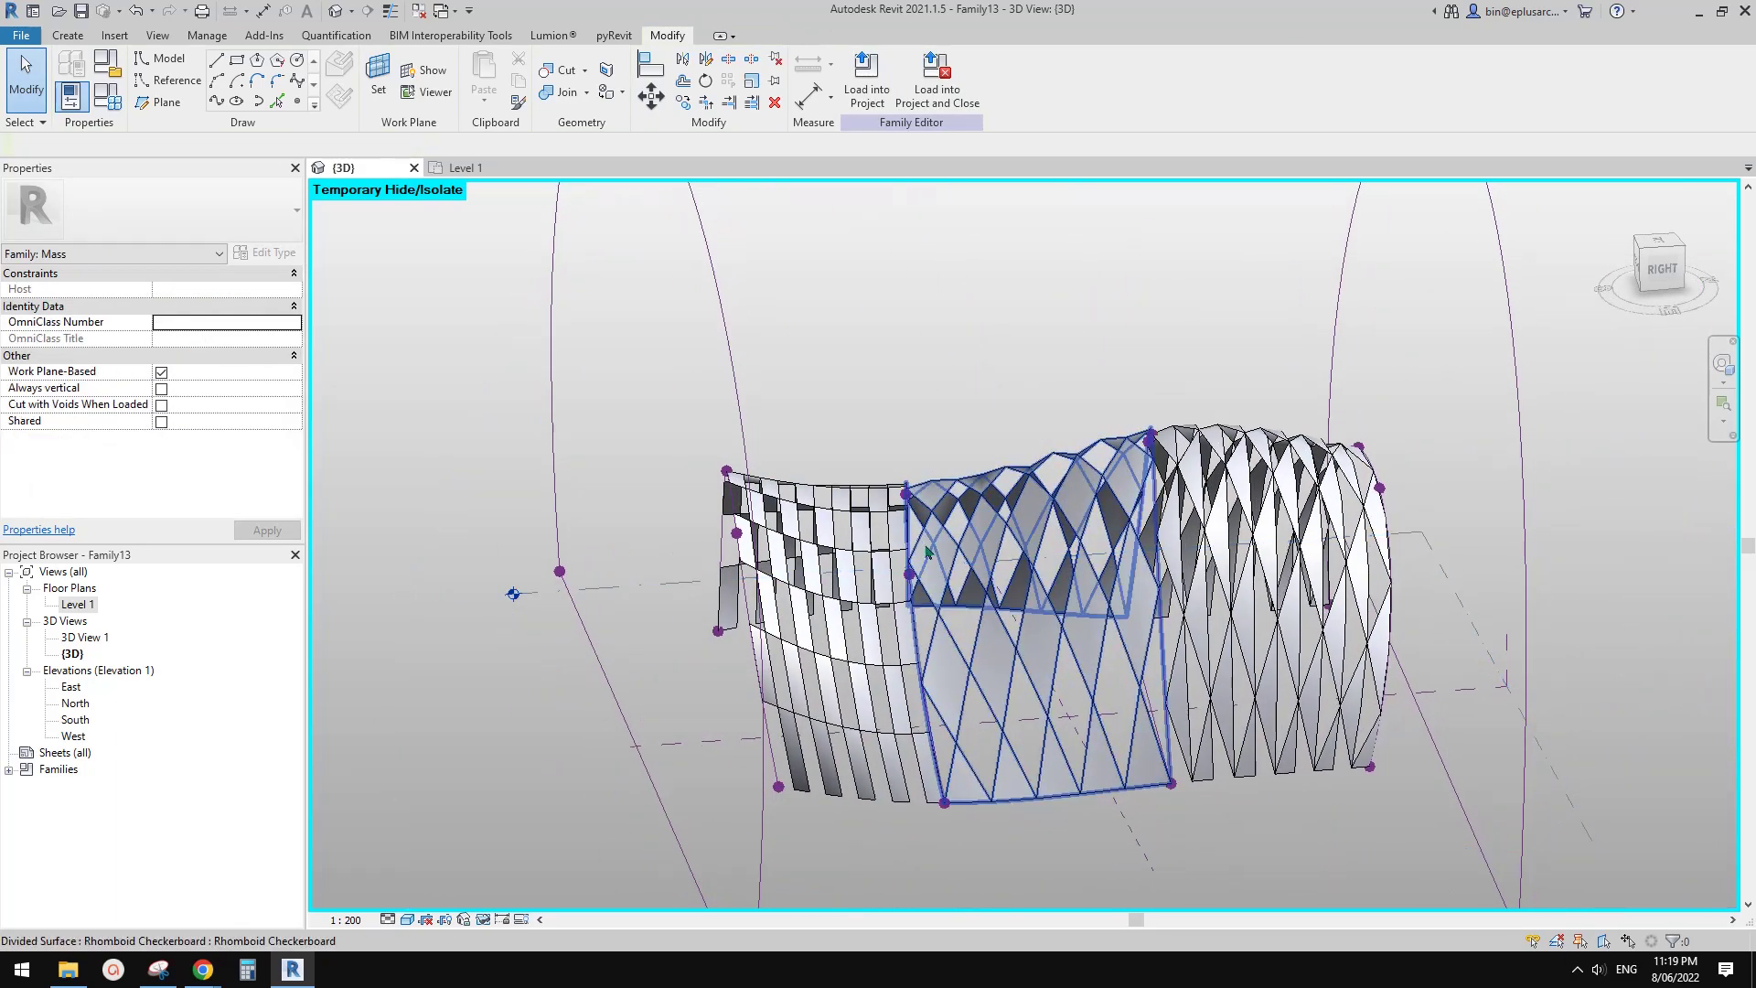
- Inspect the inner arch profiles and select the chain of reference lines forming the large end arch beside the rectangle part
shift+middle_drag(958, 570, 1165, 556)
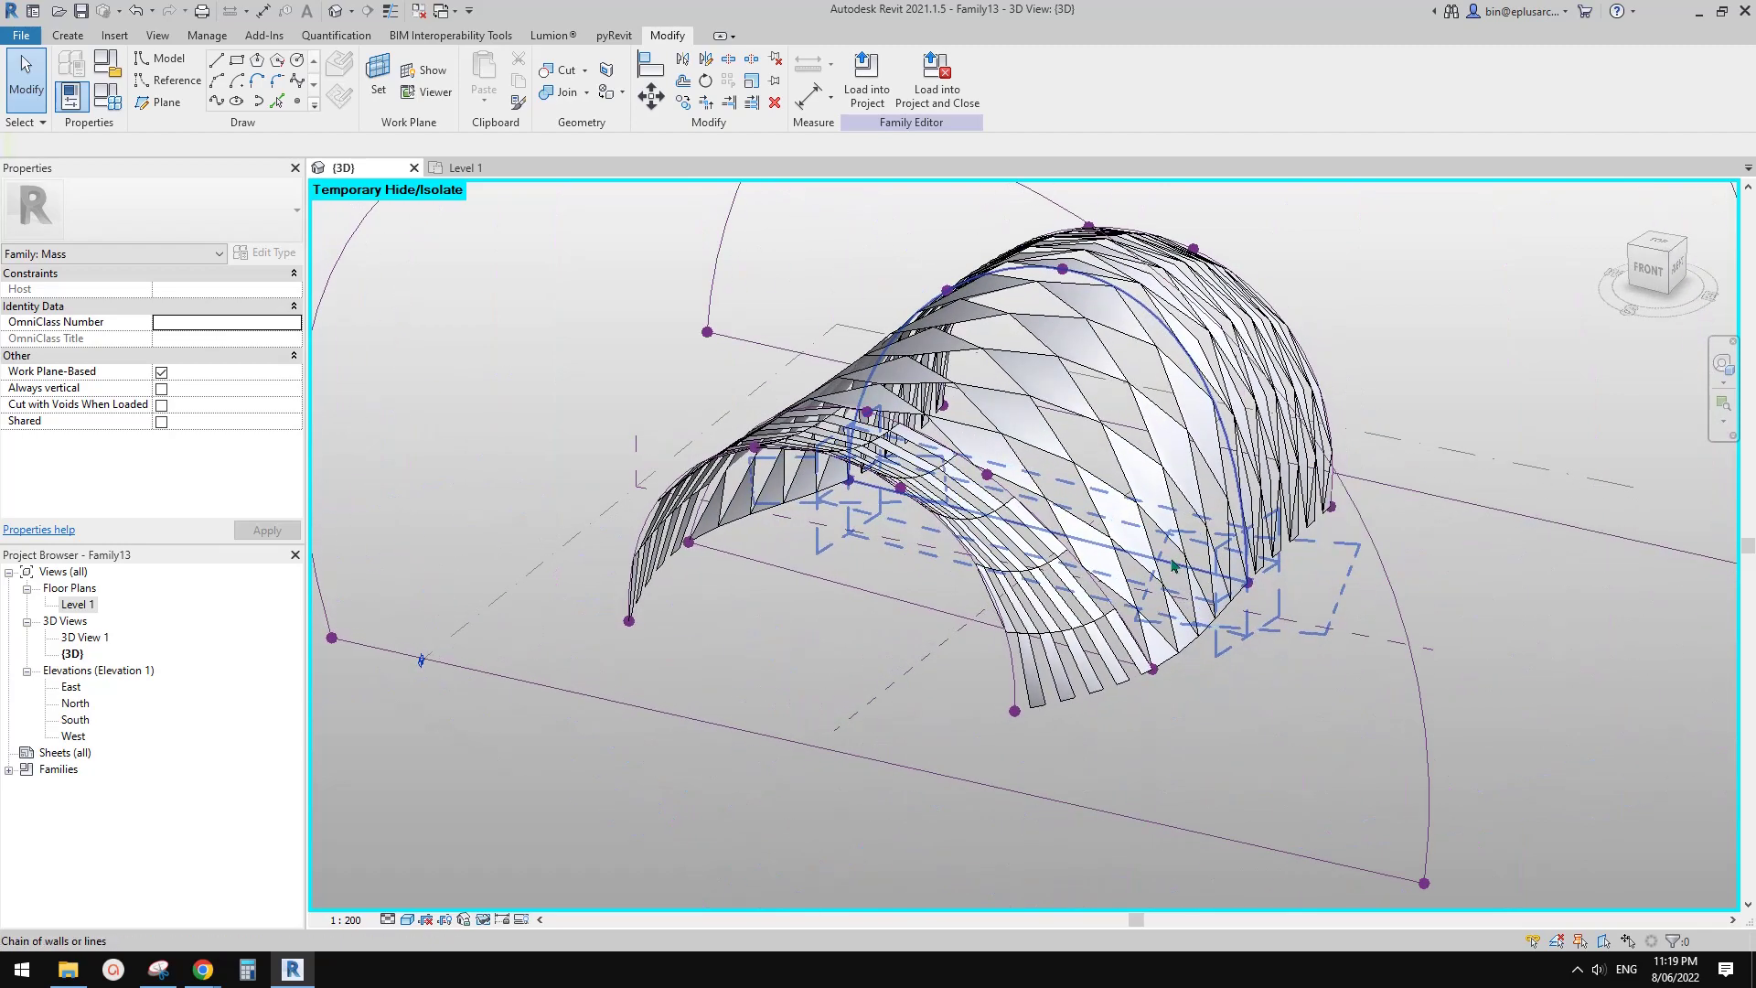
key(Tab)
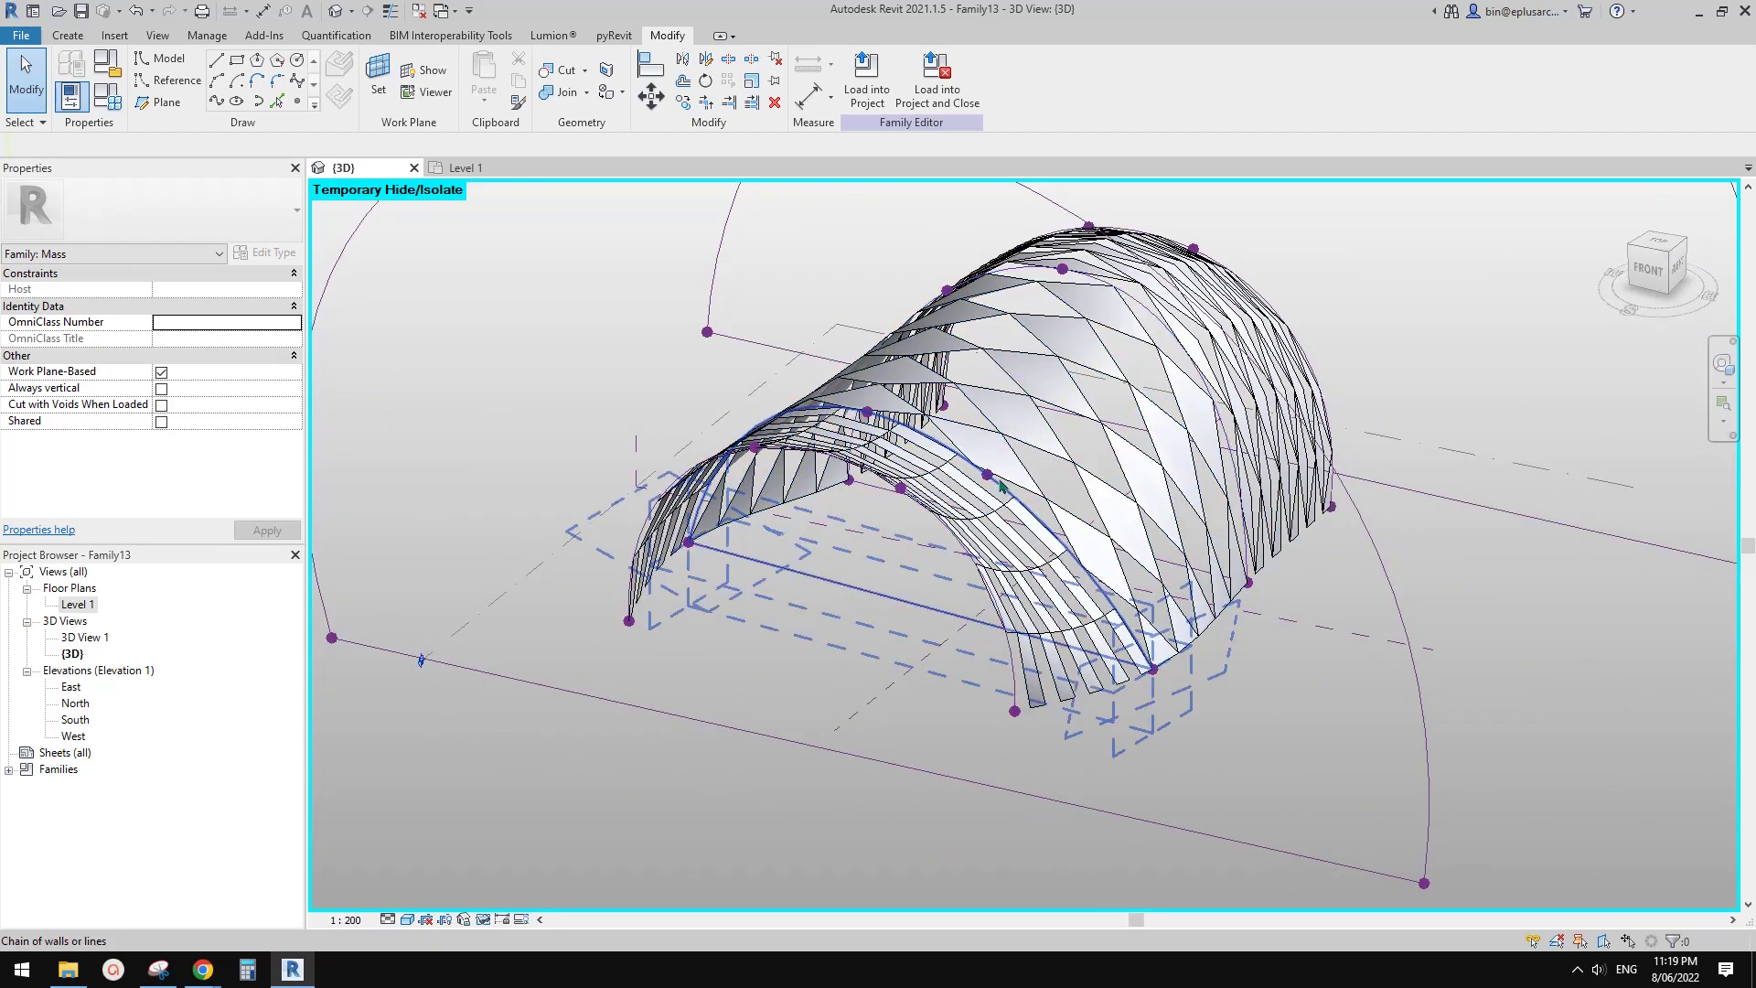
scroll(1004, 491, down, 1)
middle_drag(1004, 491, 1025, 416)
click(948, 309)
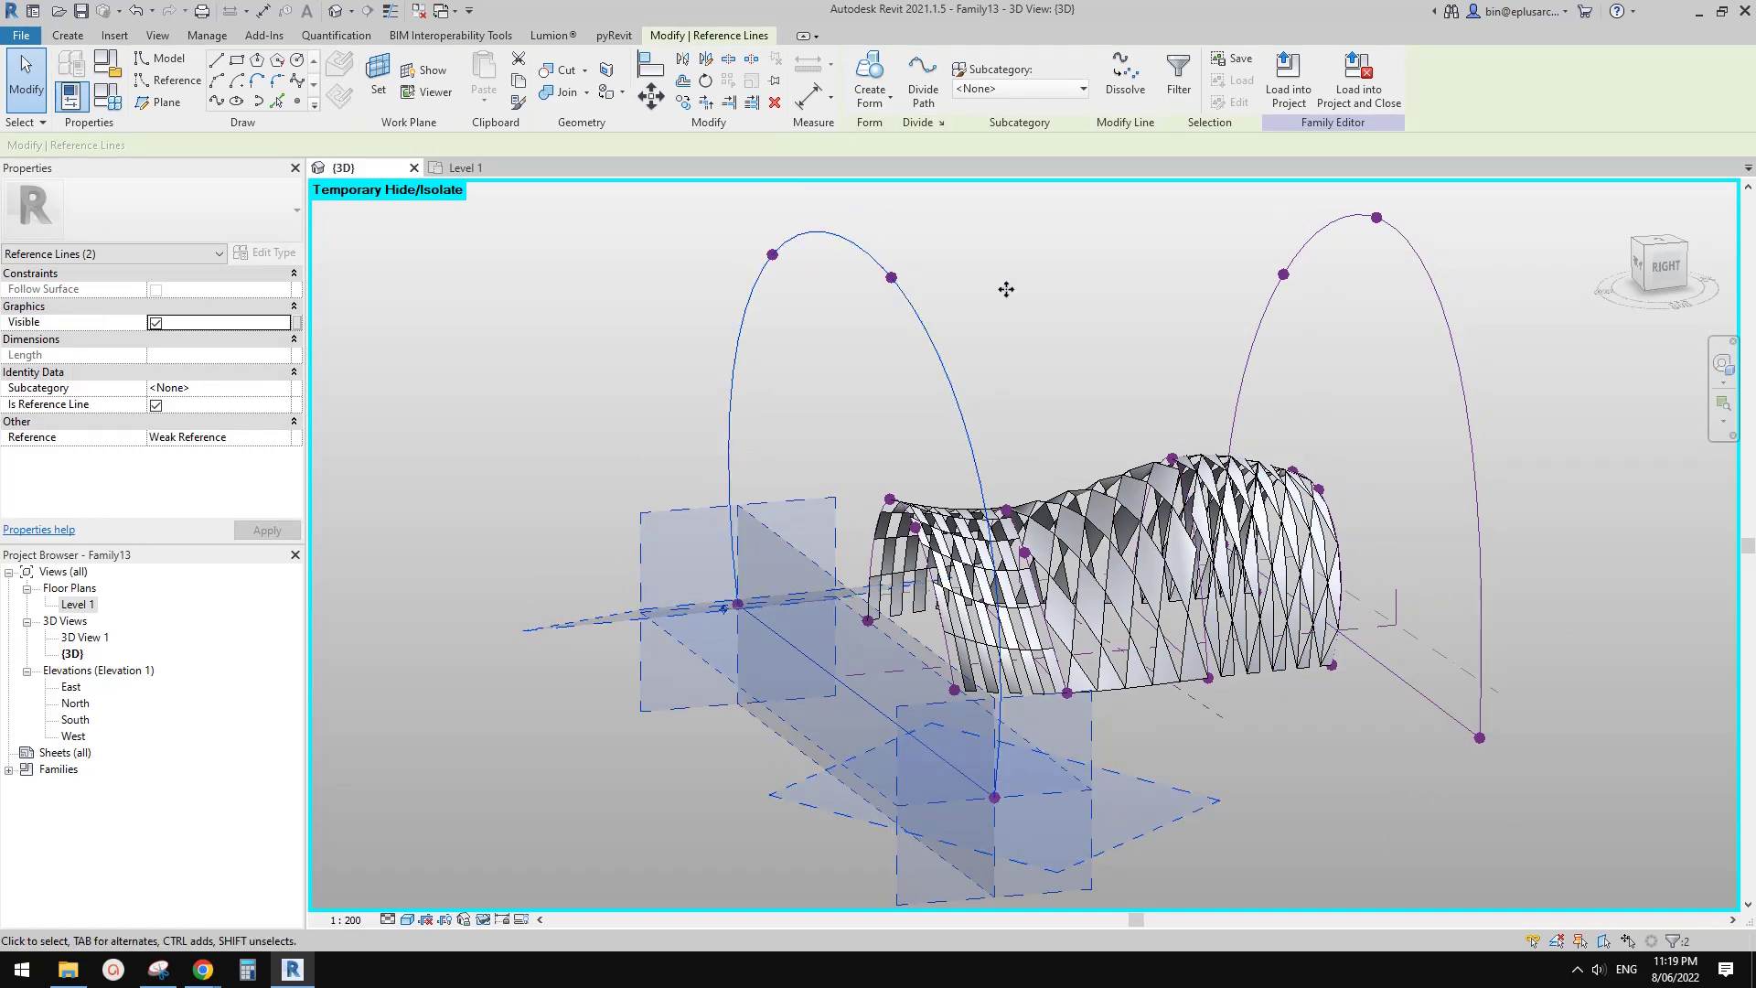
shift+middle_drag(1279, 387, 1098, 631)
key(Escape)
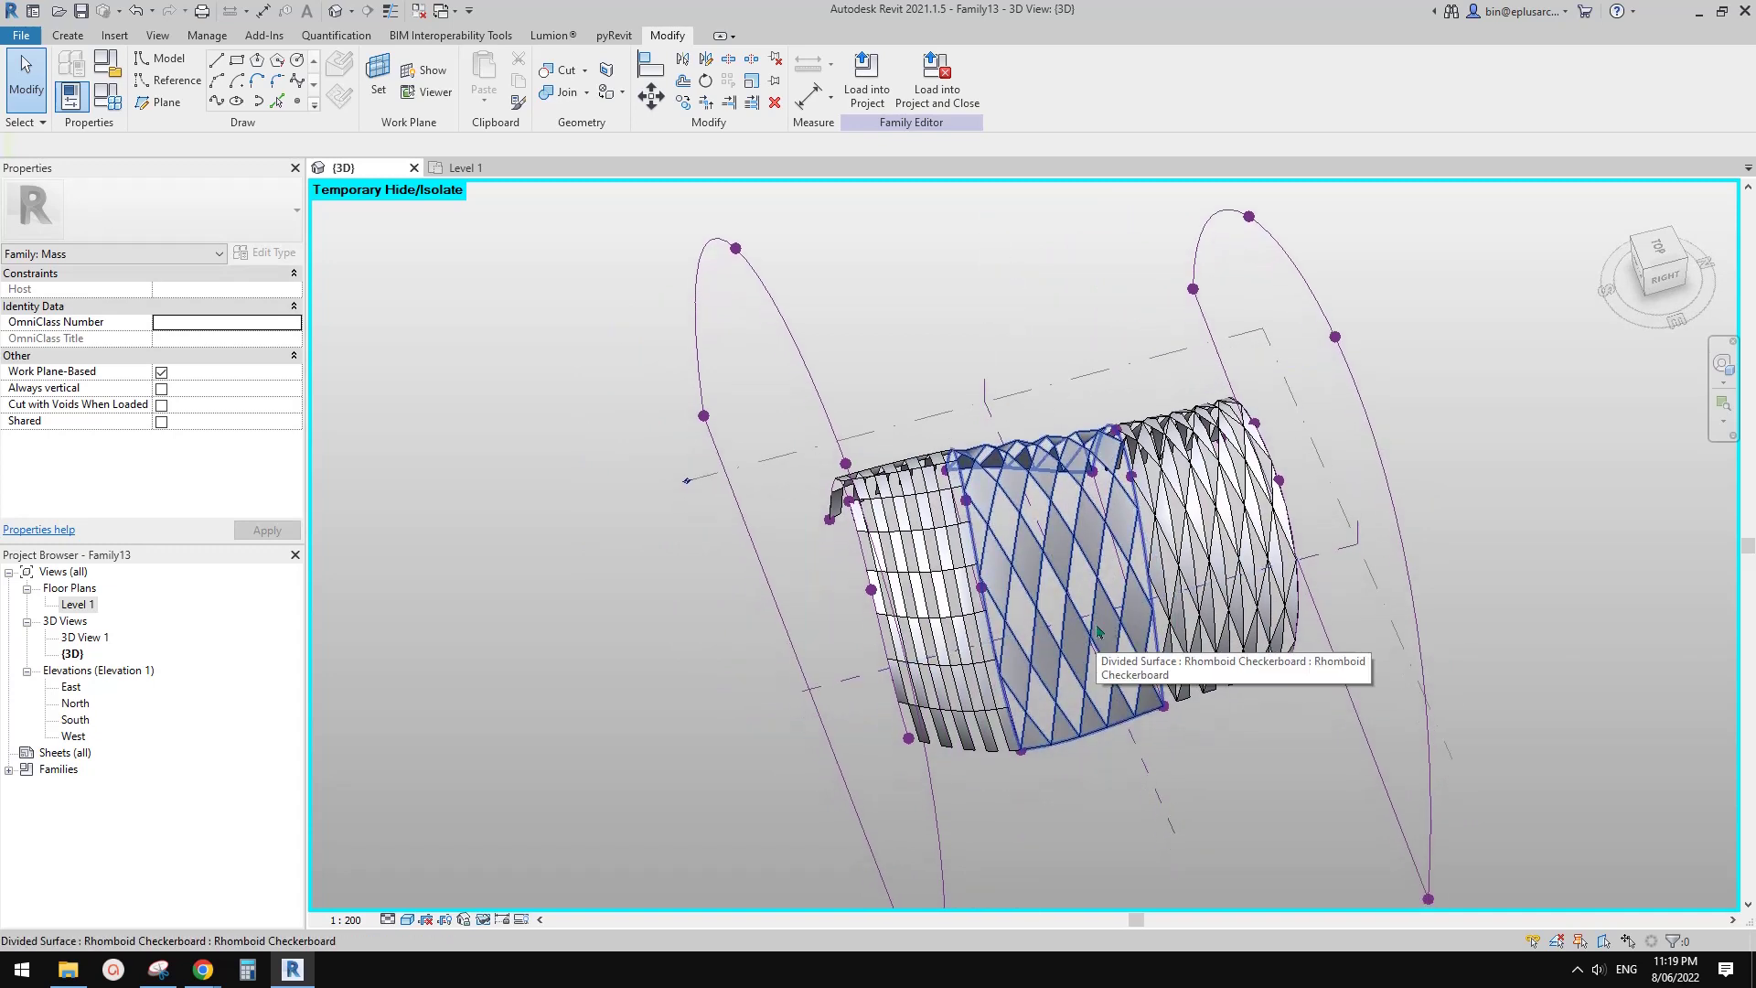
- Examine the three patterned surface parts from several angles, selecting them in turn
mouse_move(1108, 629)
shift+middle_down()
mouse_move(1139, 620)
mouse_move(1130, 603)
shift+middle_up()
scroll(1033, 562, up, 1)
middle_drag(990, 602, 1090, 499)
click(985, 600)
mouse_move(1121, 578)
shift+middle_down()
mouse_move(1042, 576)
mouse_move(1104, 584)
mouse_move(1090, 586)
shift+middle_up()
click(1109, 576)
click(1233, 563)
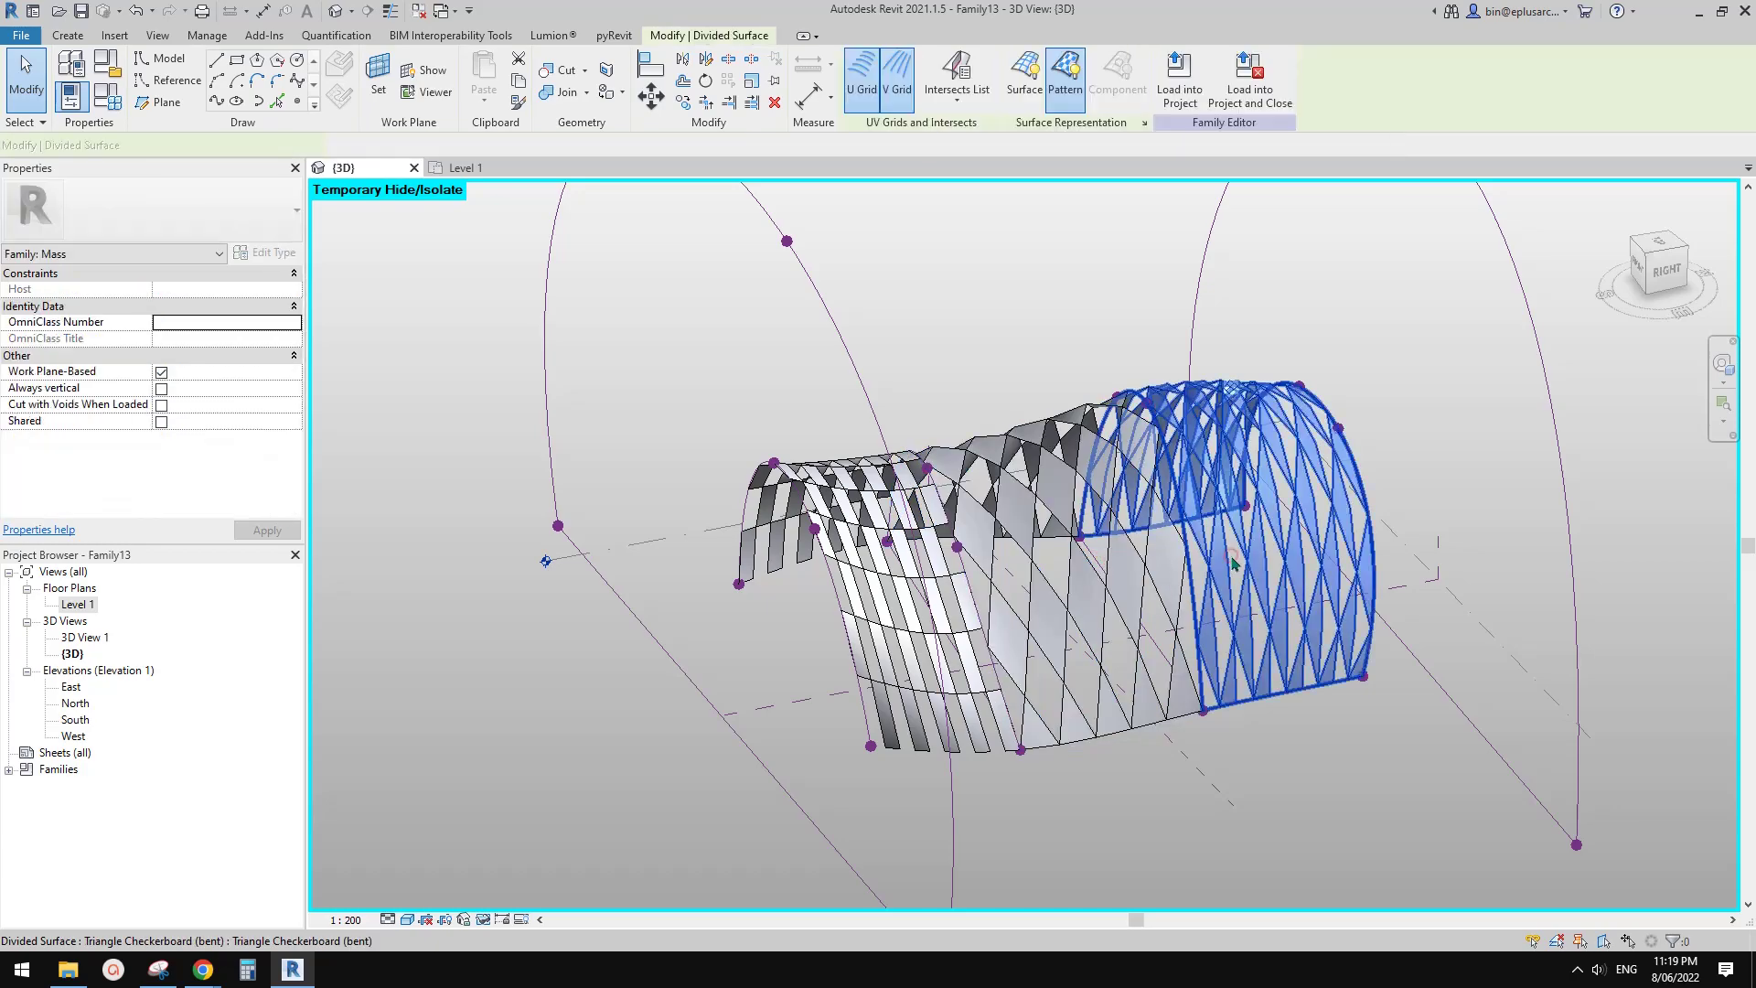
shift+middle_drag(1231, 566, 1135, 615)
key(Escape)
key(Escape)
scroll(1135, 615, down, 5)
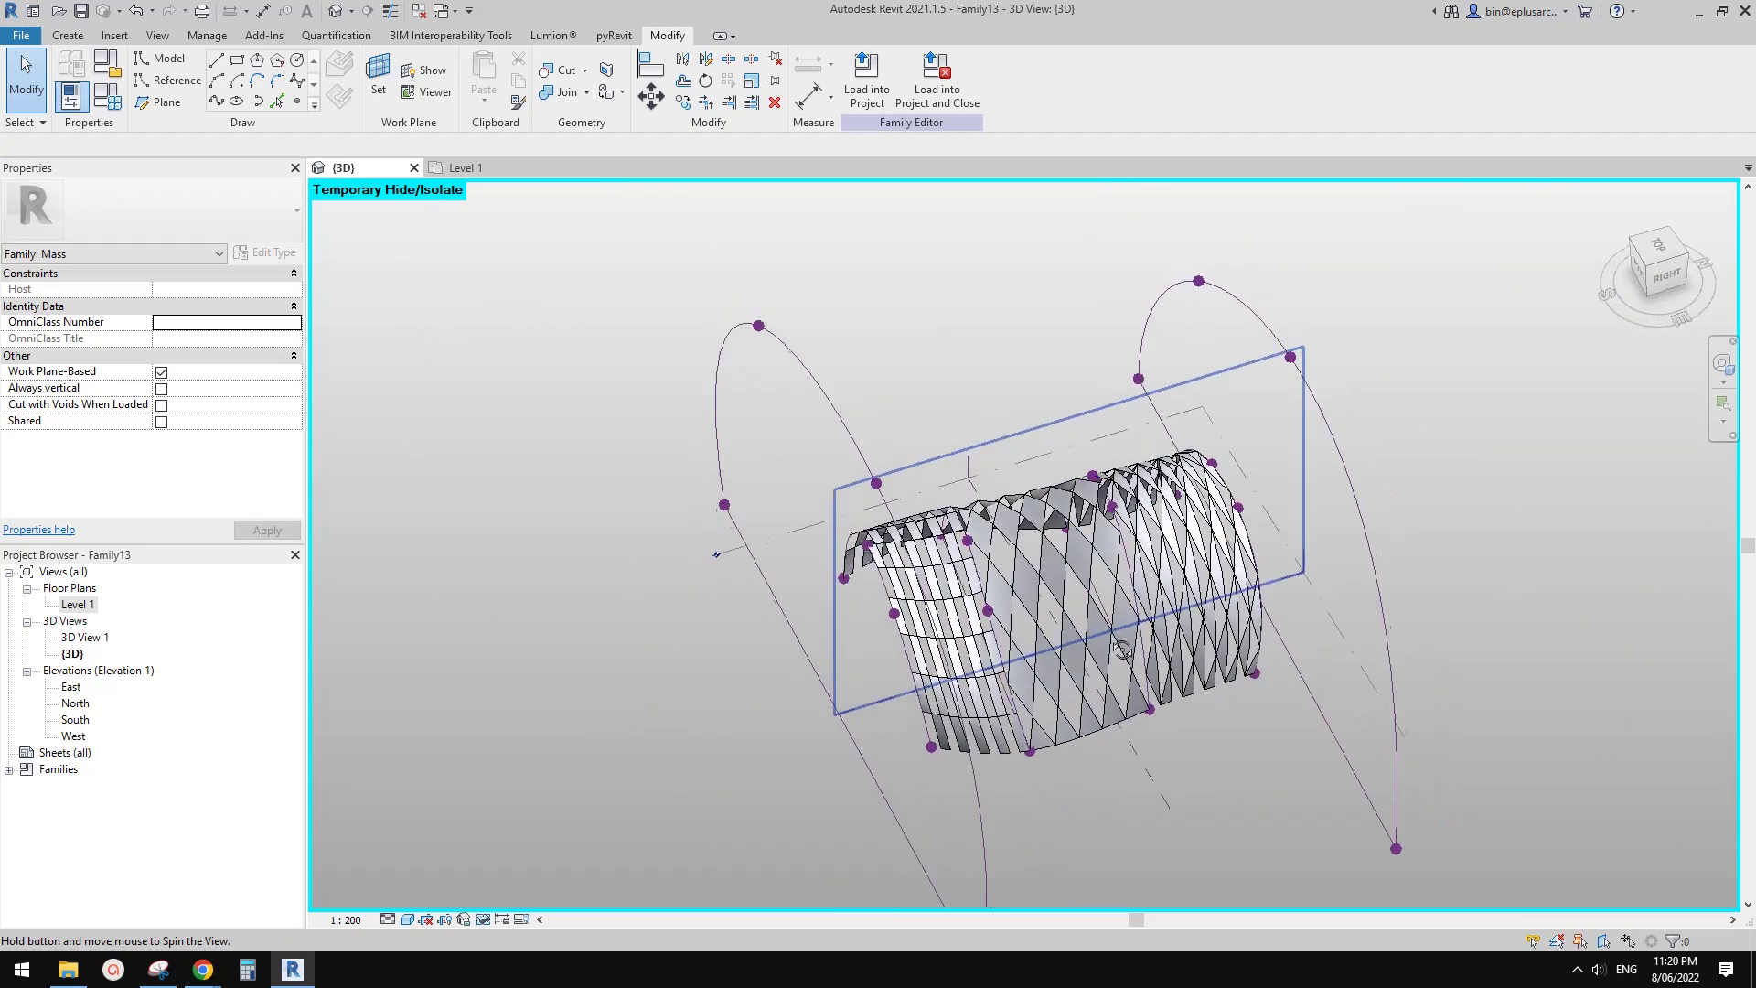
- Reset the temporary hide/isolate in the 3D view and close the Level 1 plan view
key(r)
shift+middle_drag(1168, 585, 1244, 605)
click(468, 169)
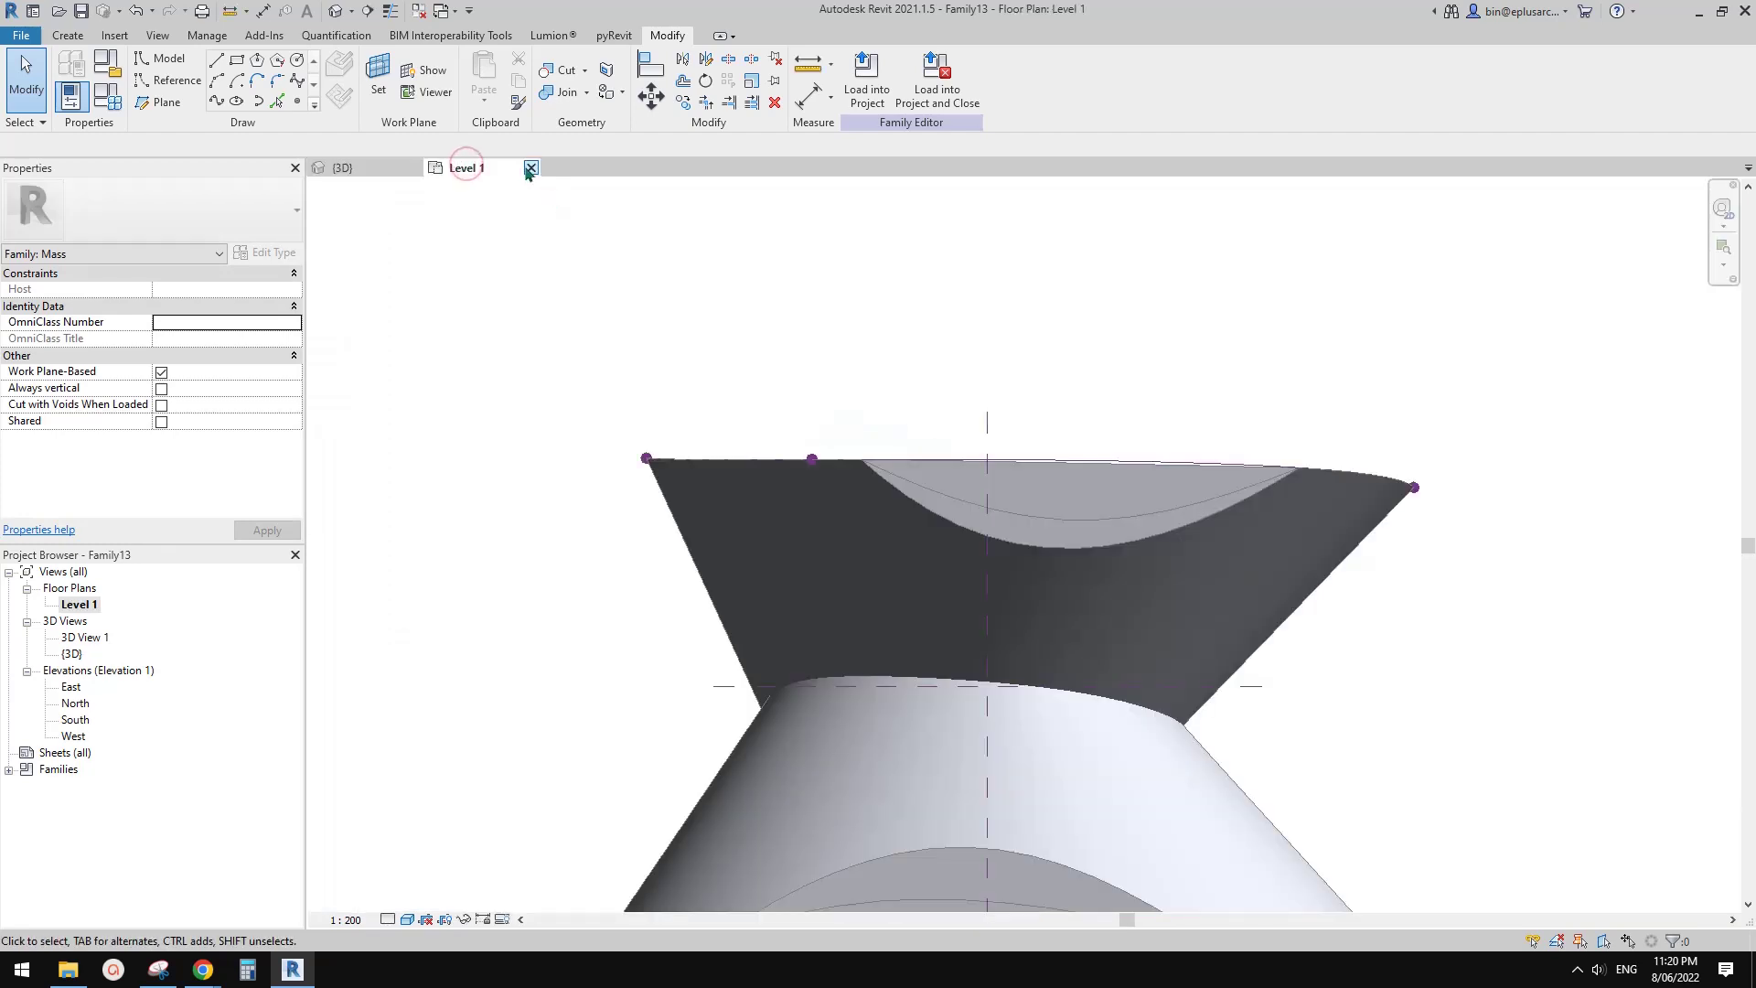
click(530, 168)
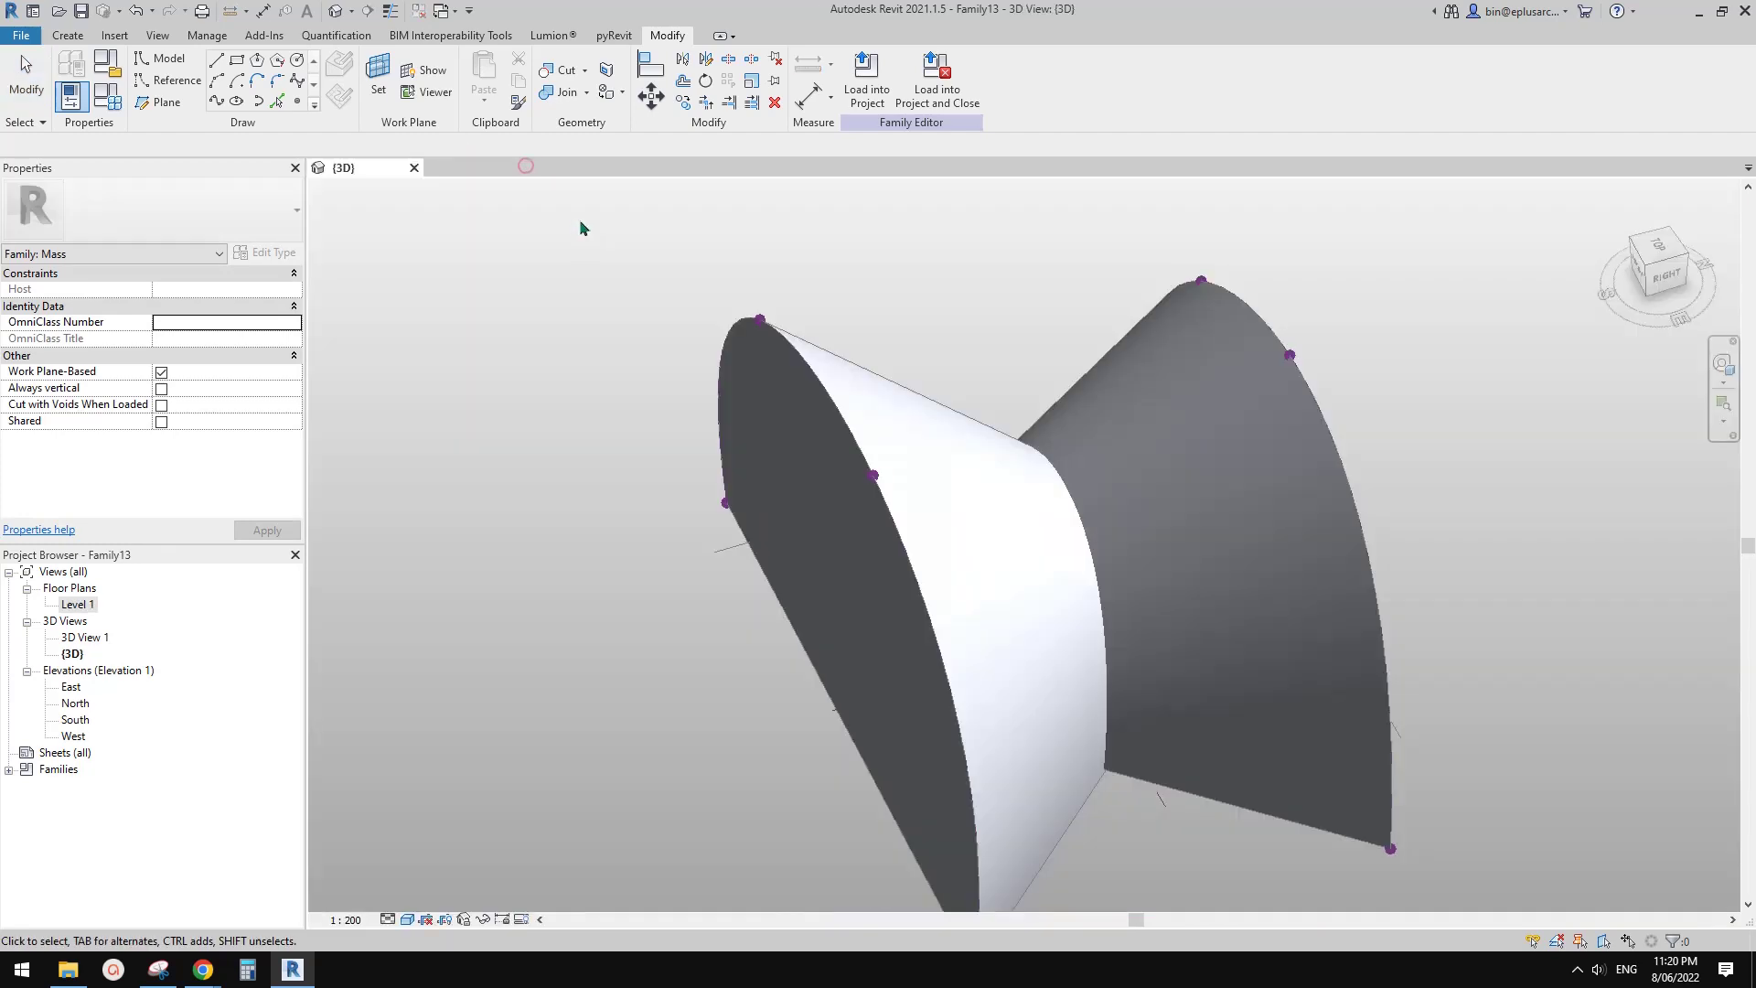
- Create a new project from the defaultAUSENU template
click(27, 40)
mouse_move(119, 110)
click(209, 124)
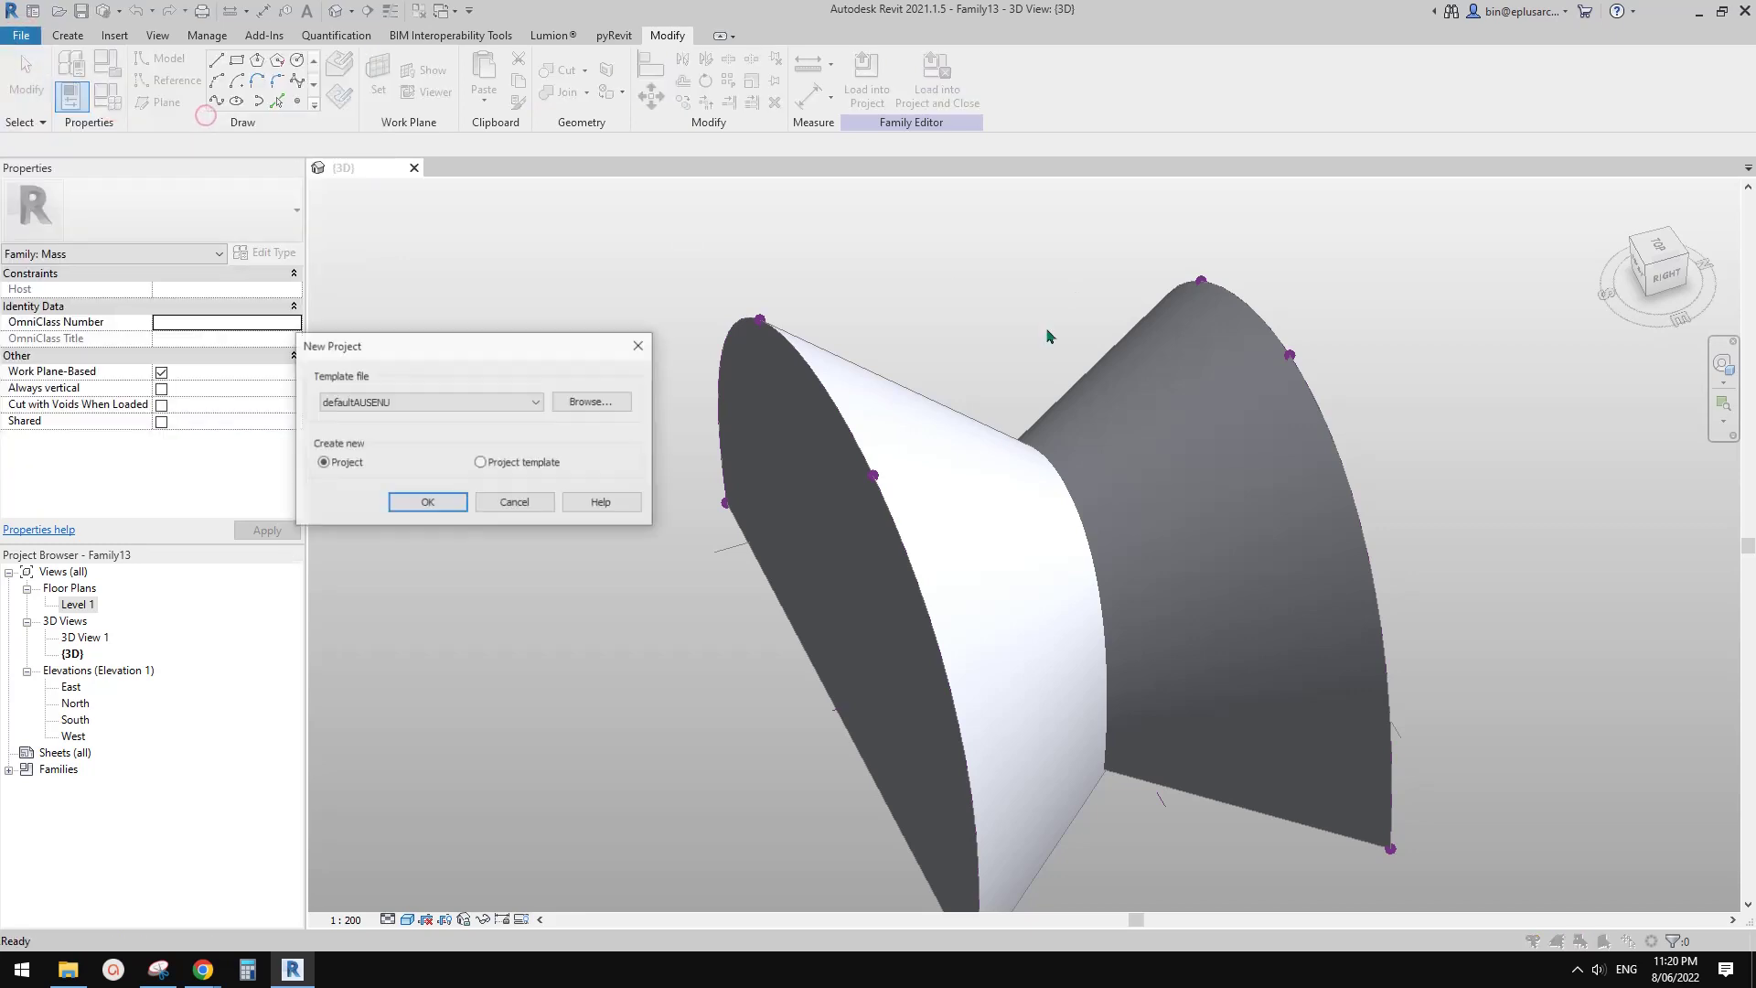
click(429, 502)
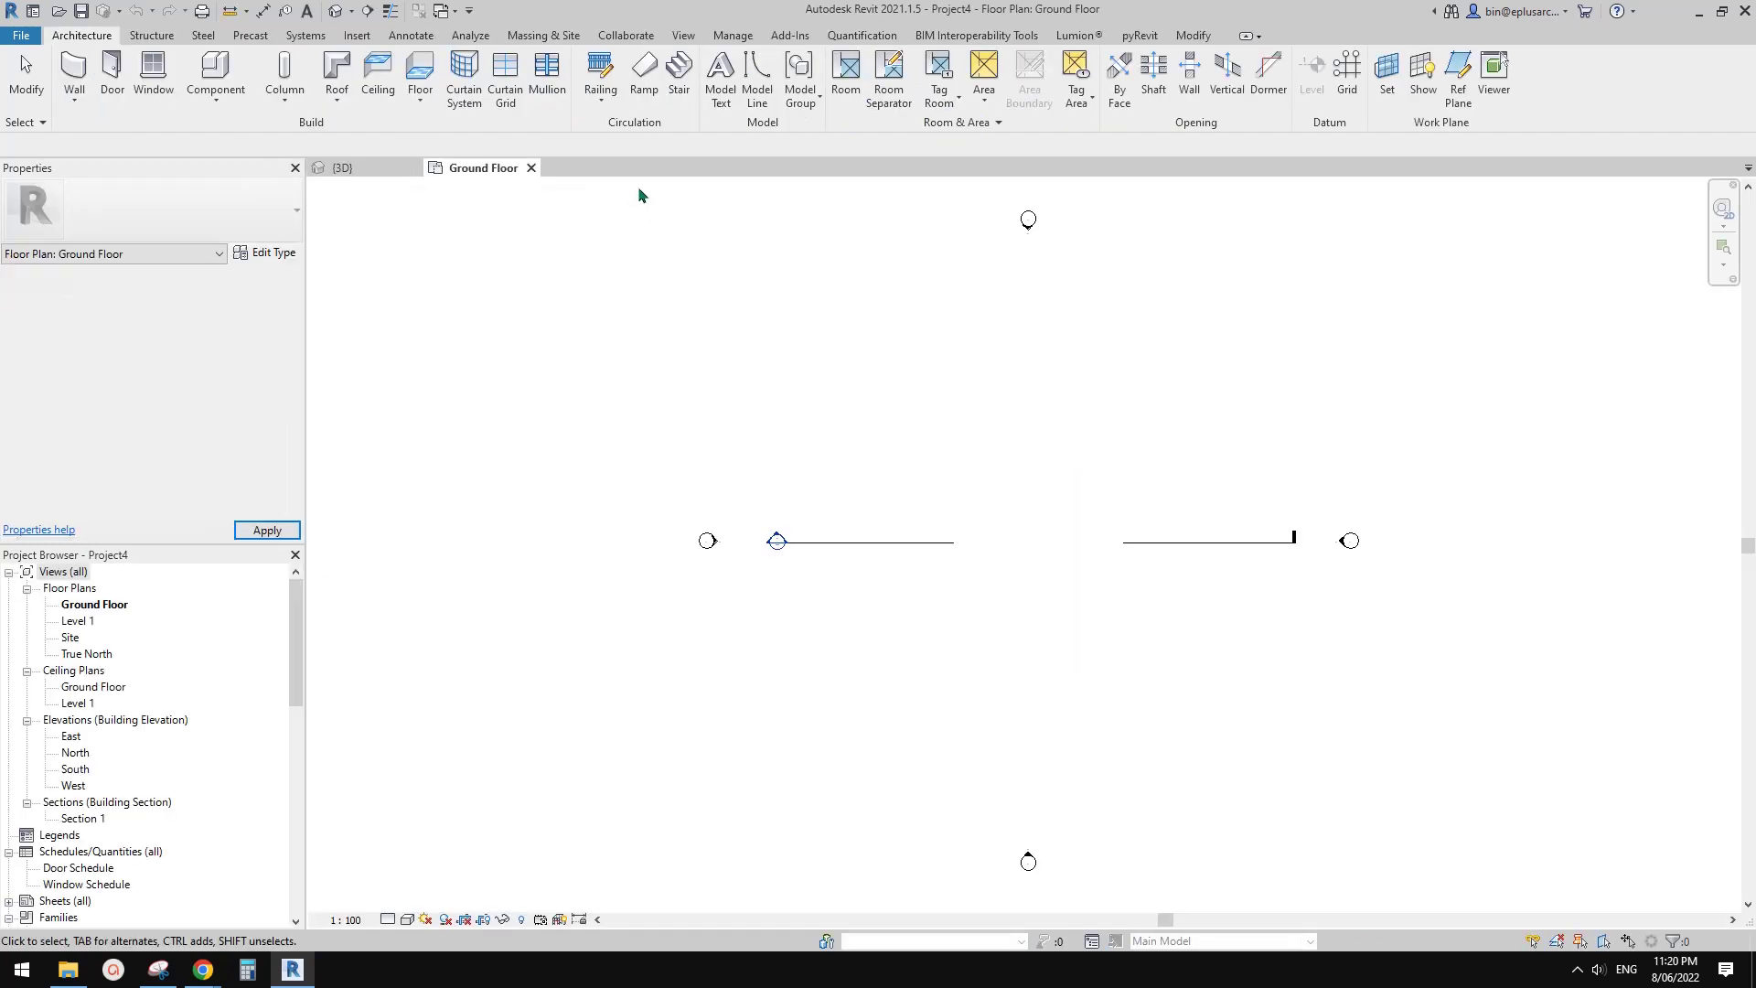
- Load the Family13 mass into the new project, place it on the Ground Floor work plane and show it in the 3D view
click(378, 166)
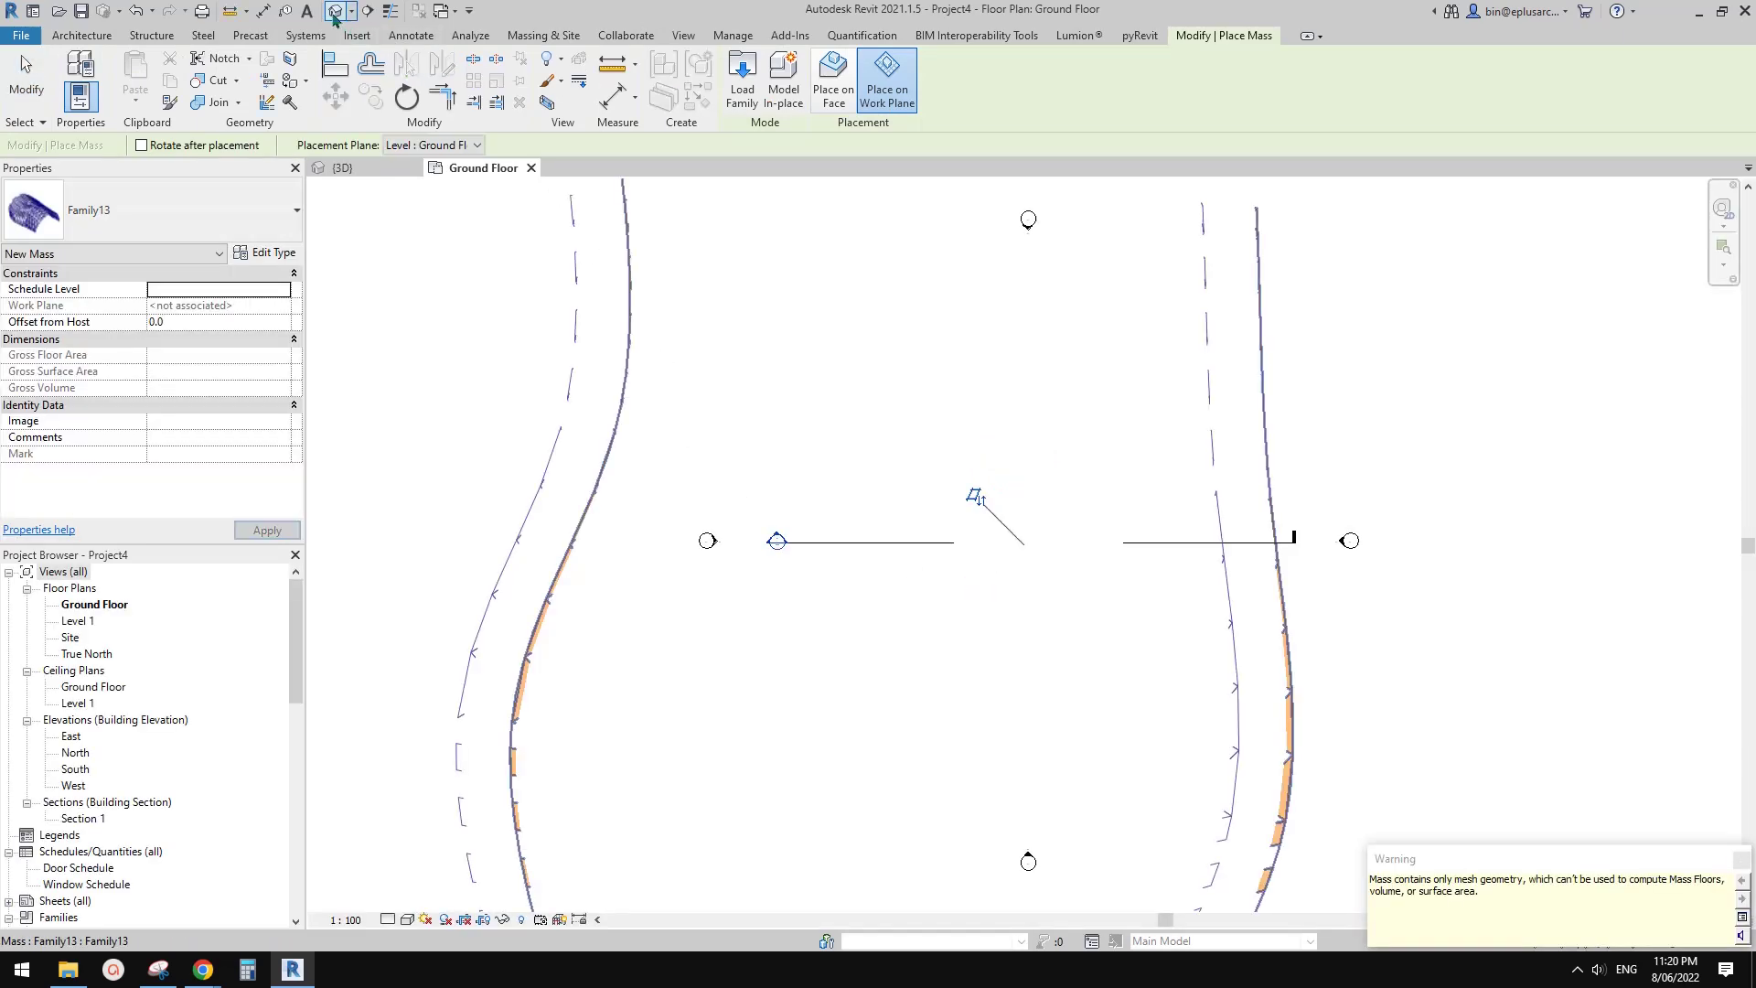
click(335, 13)
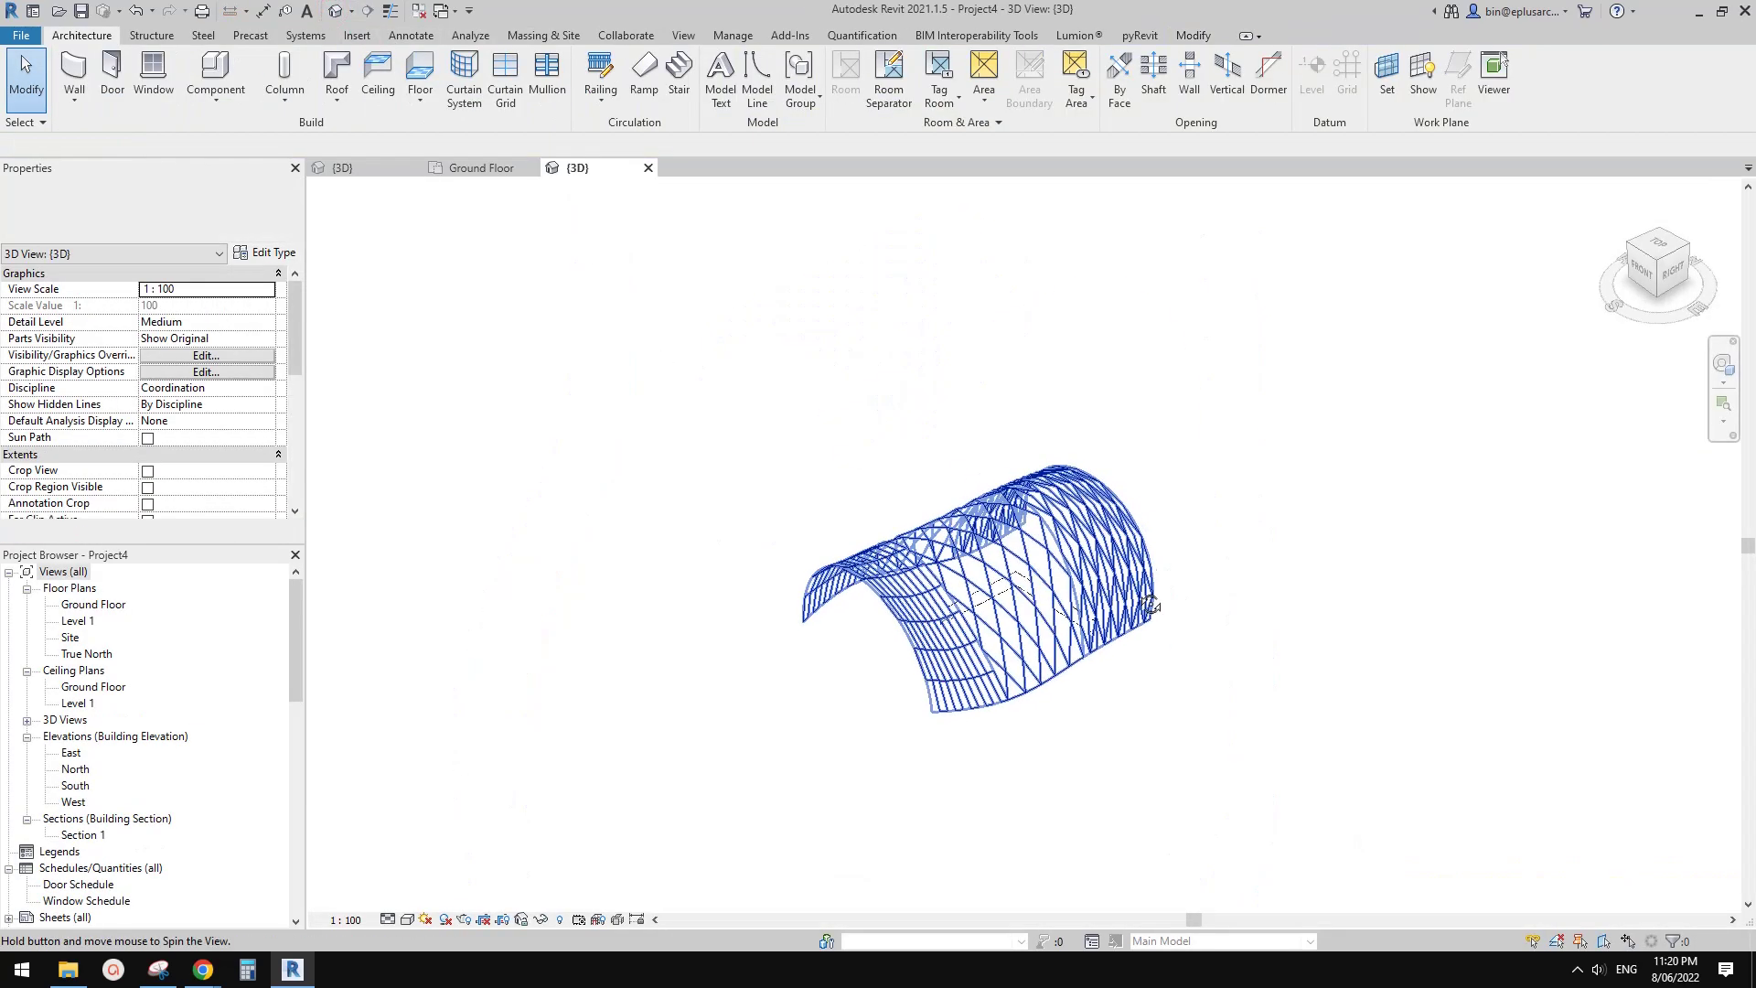
shift+middle_drag(1158, 625, 709, 407)
double_click(710, 407)
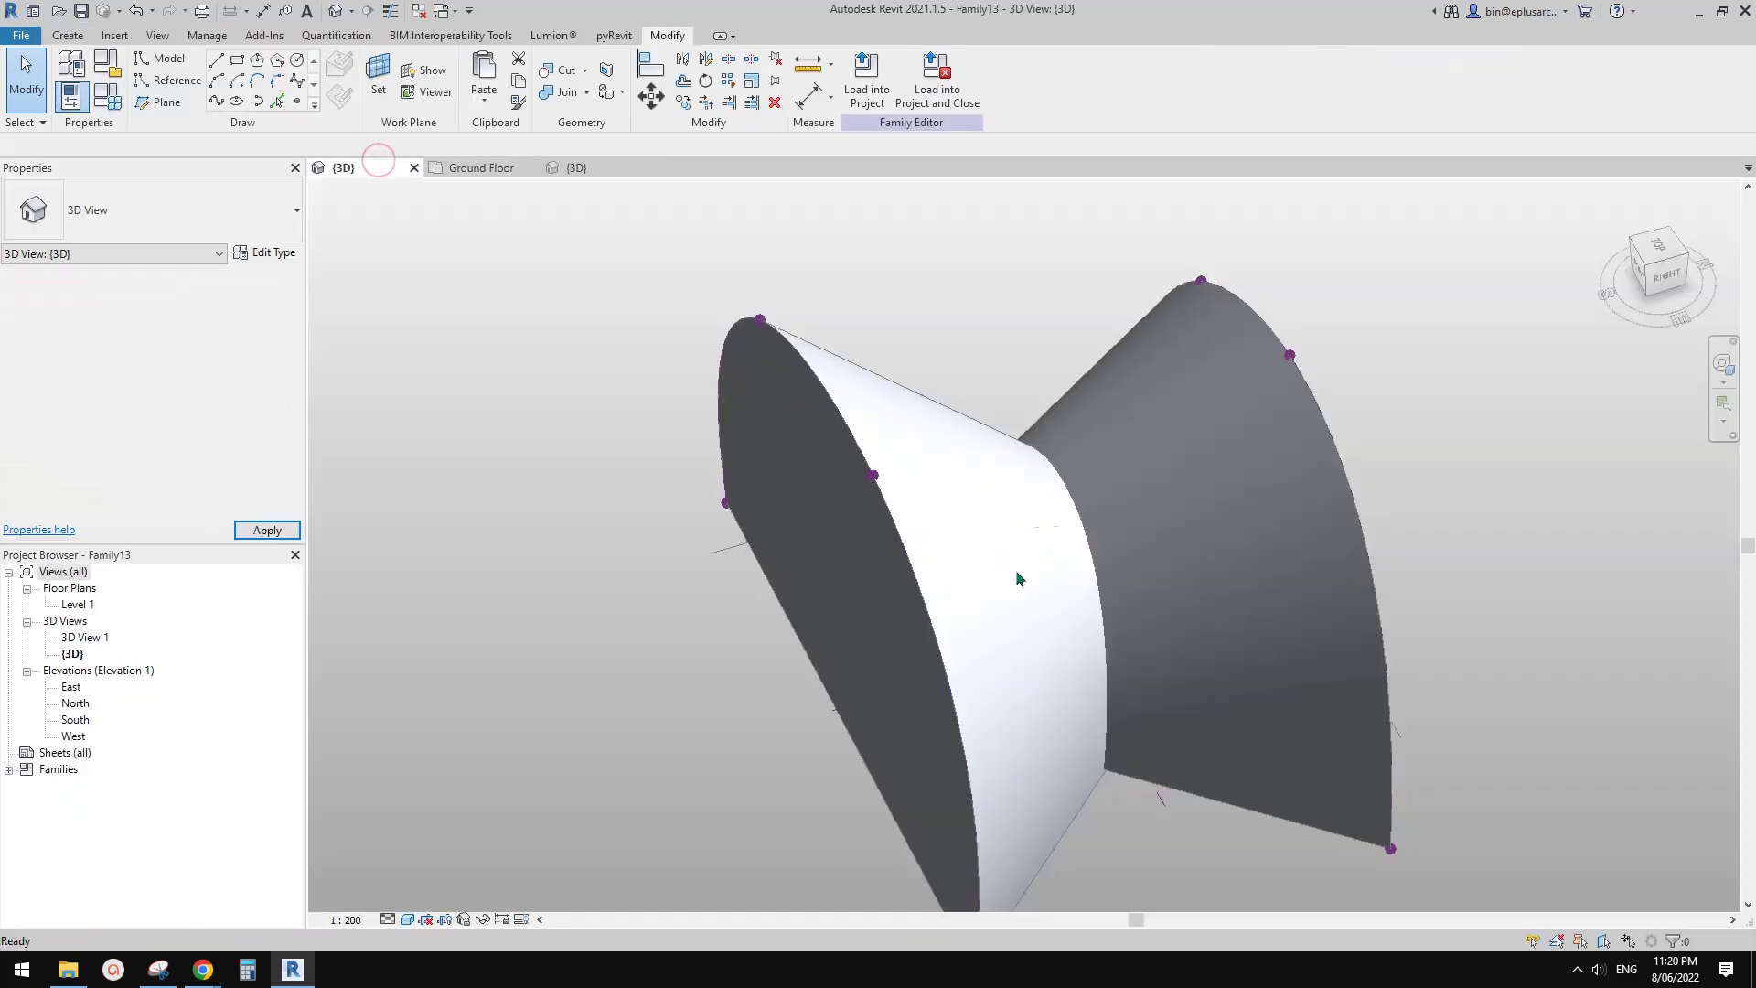
- Check the Visible setting of a cutting solid in the mass family and examine the placed mass from both ends in the project's 3D view
click(945, 490)
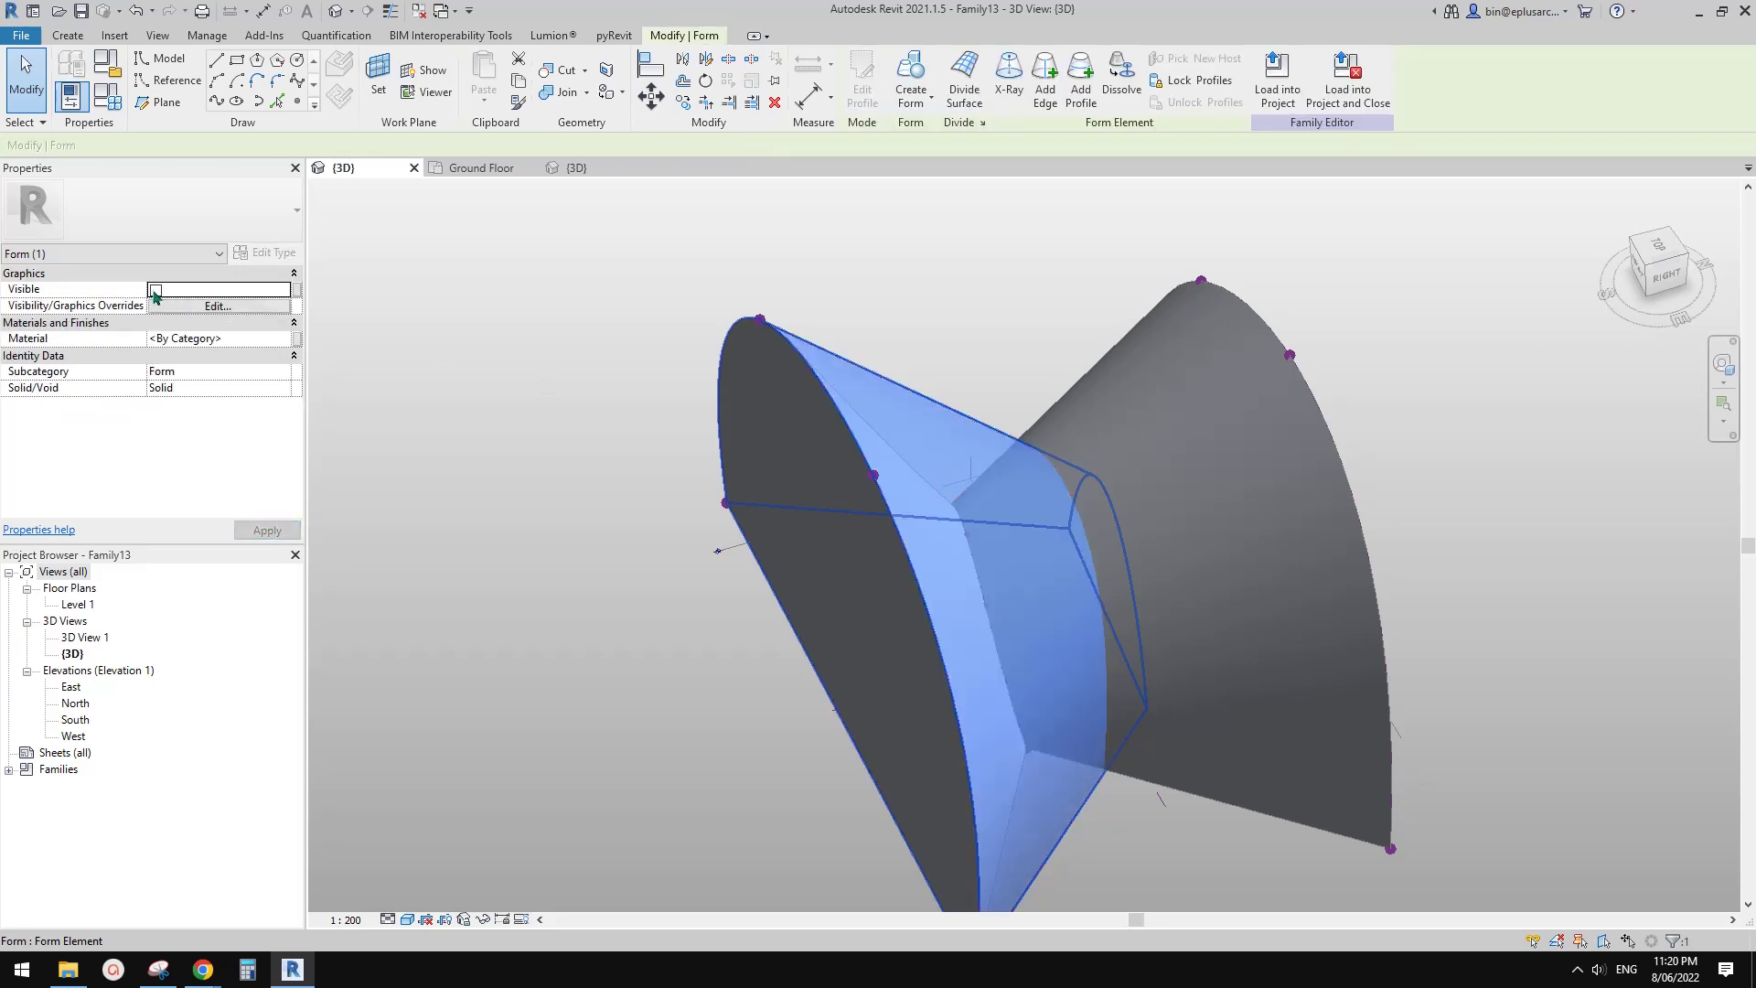
click(481, 168)
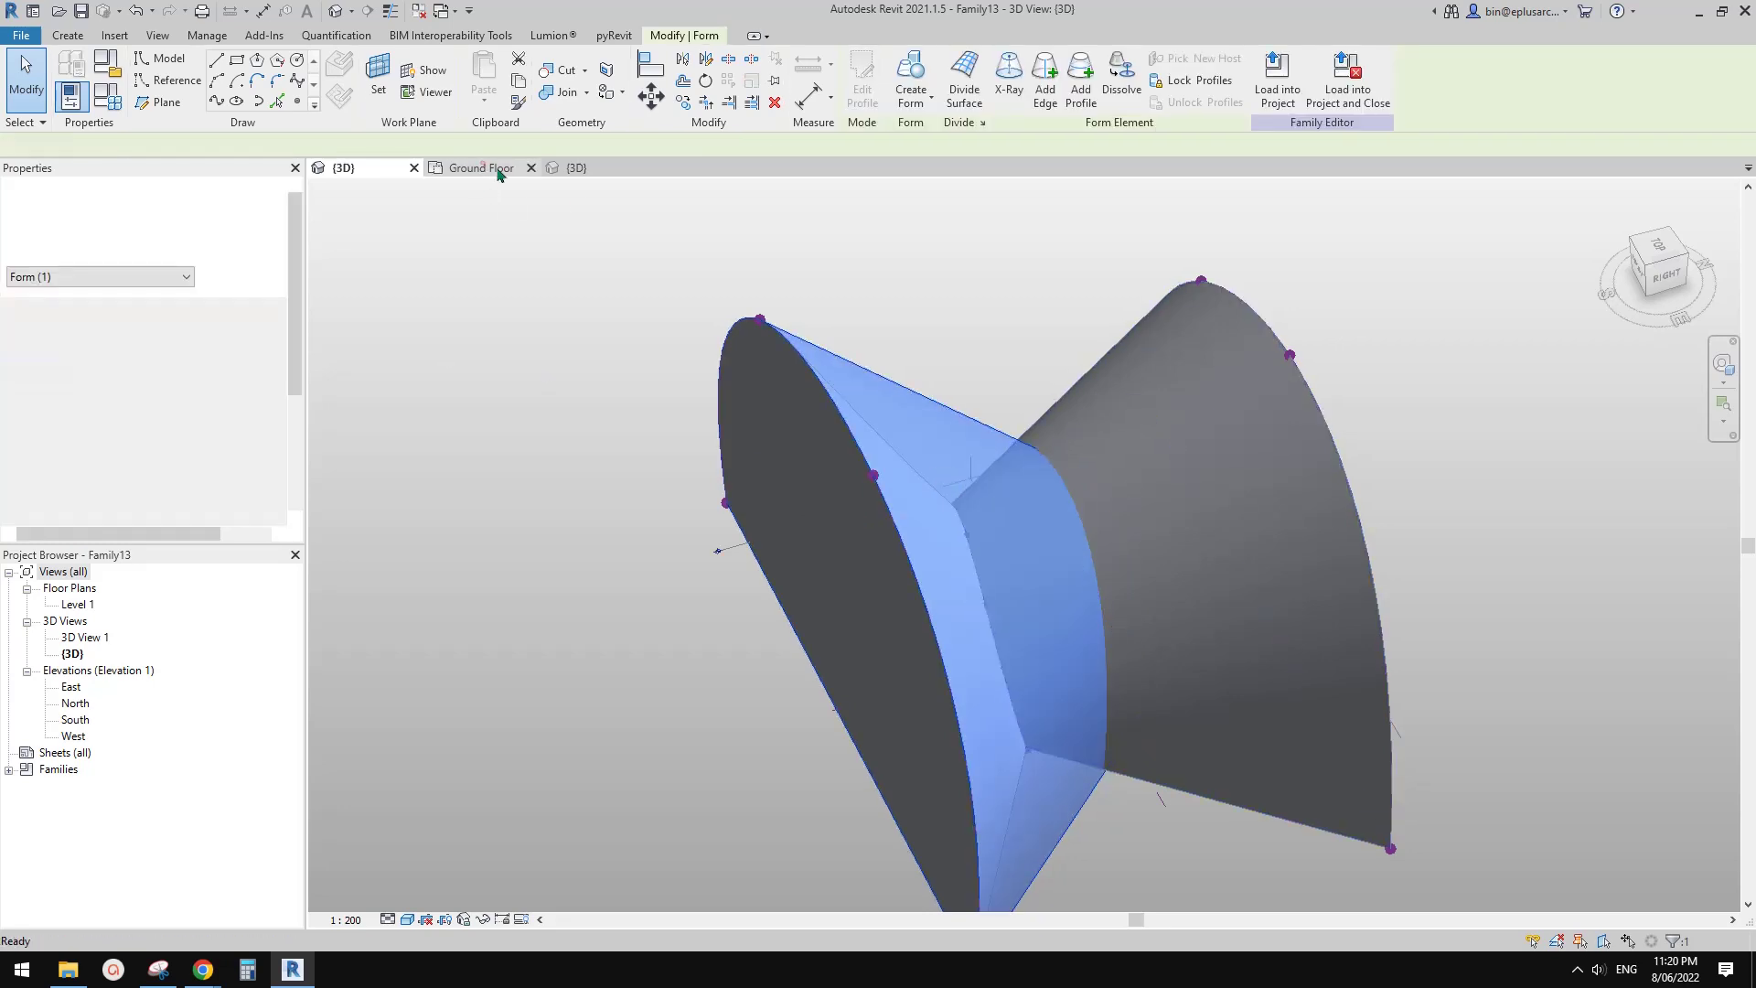
click(577, 168)
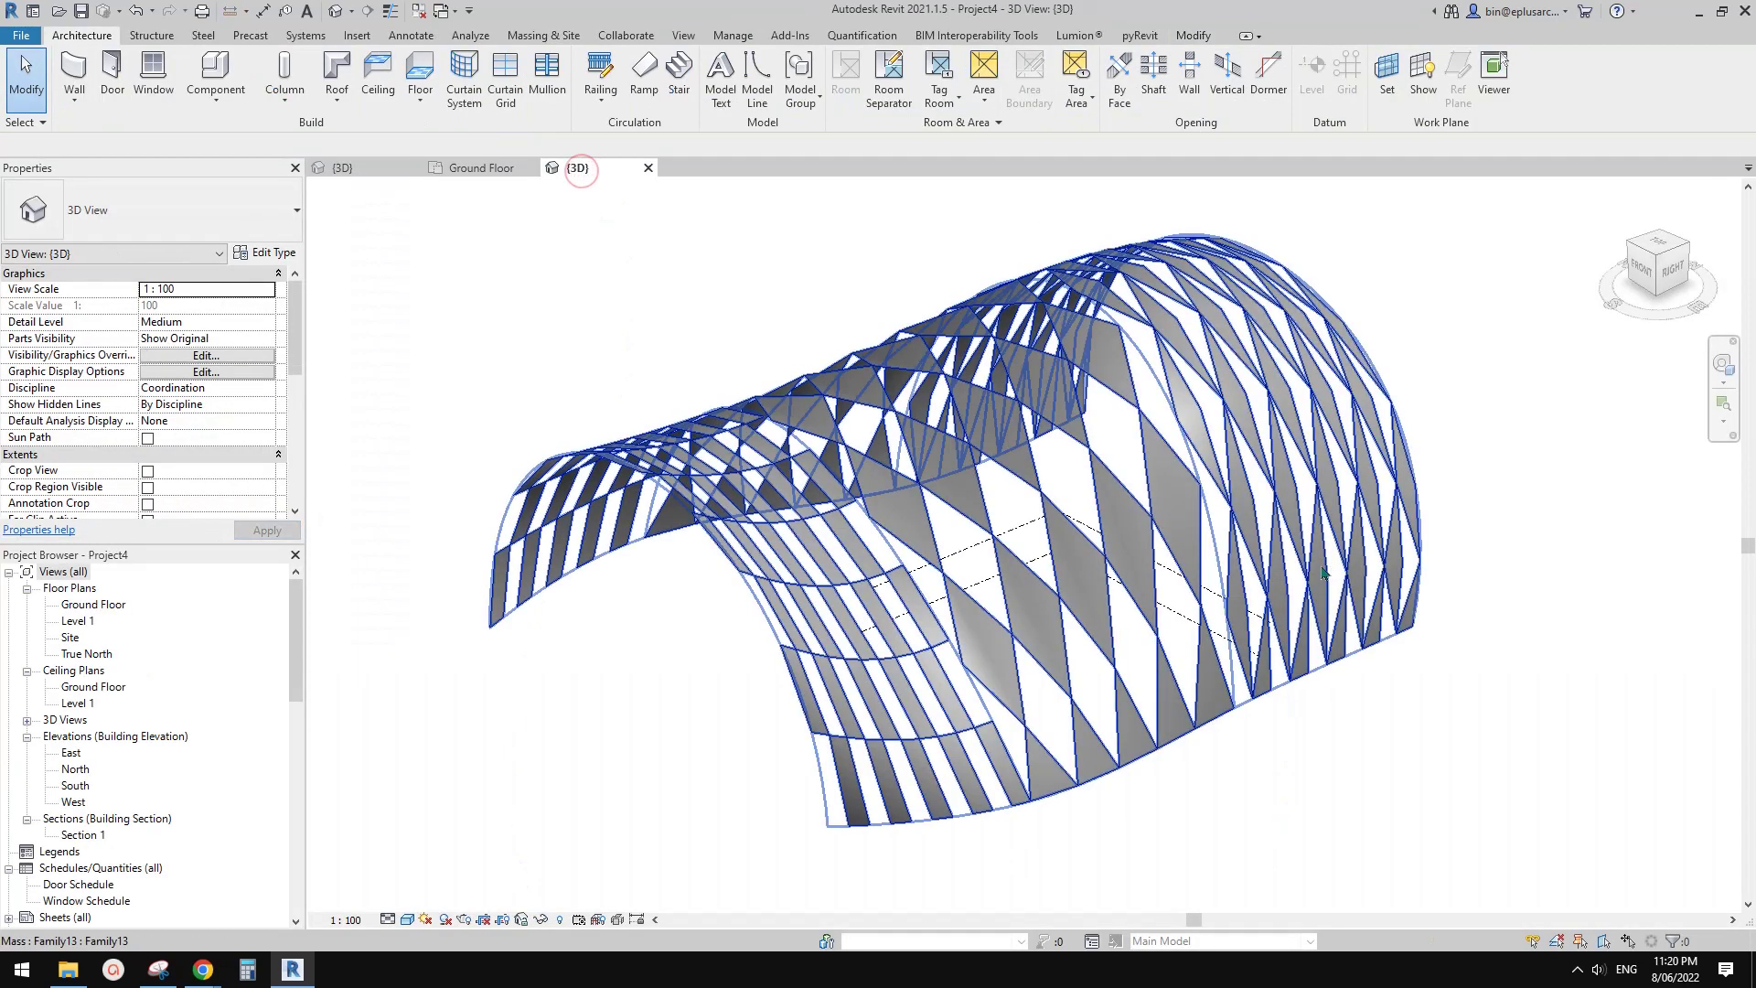
shift+middle_drag(1235, 677, 1304, 677)
shift+middle_drag(1304, 678, 1309, 698)
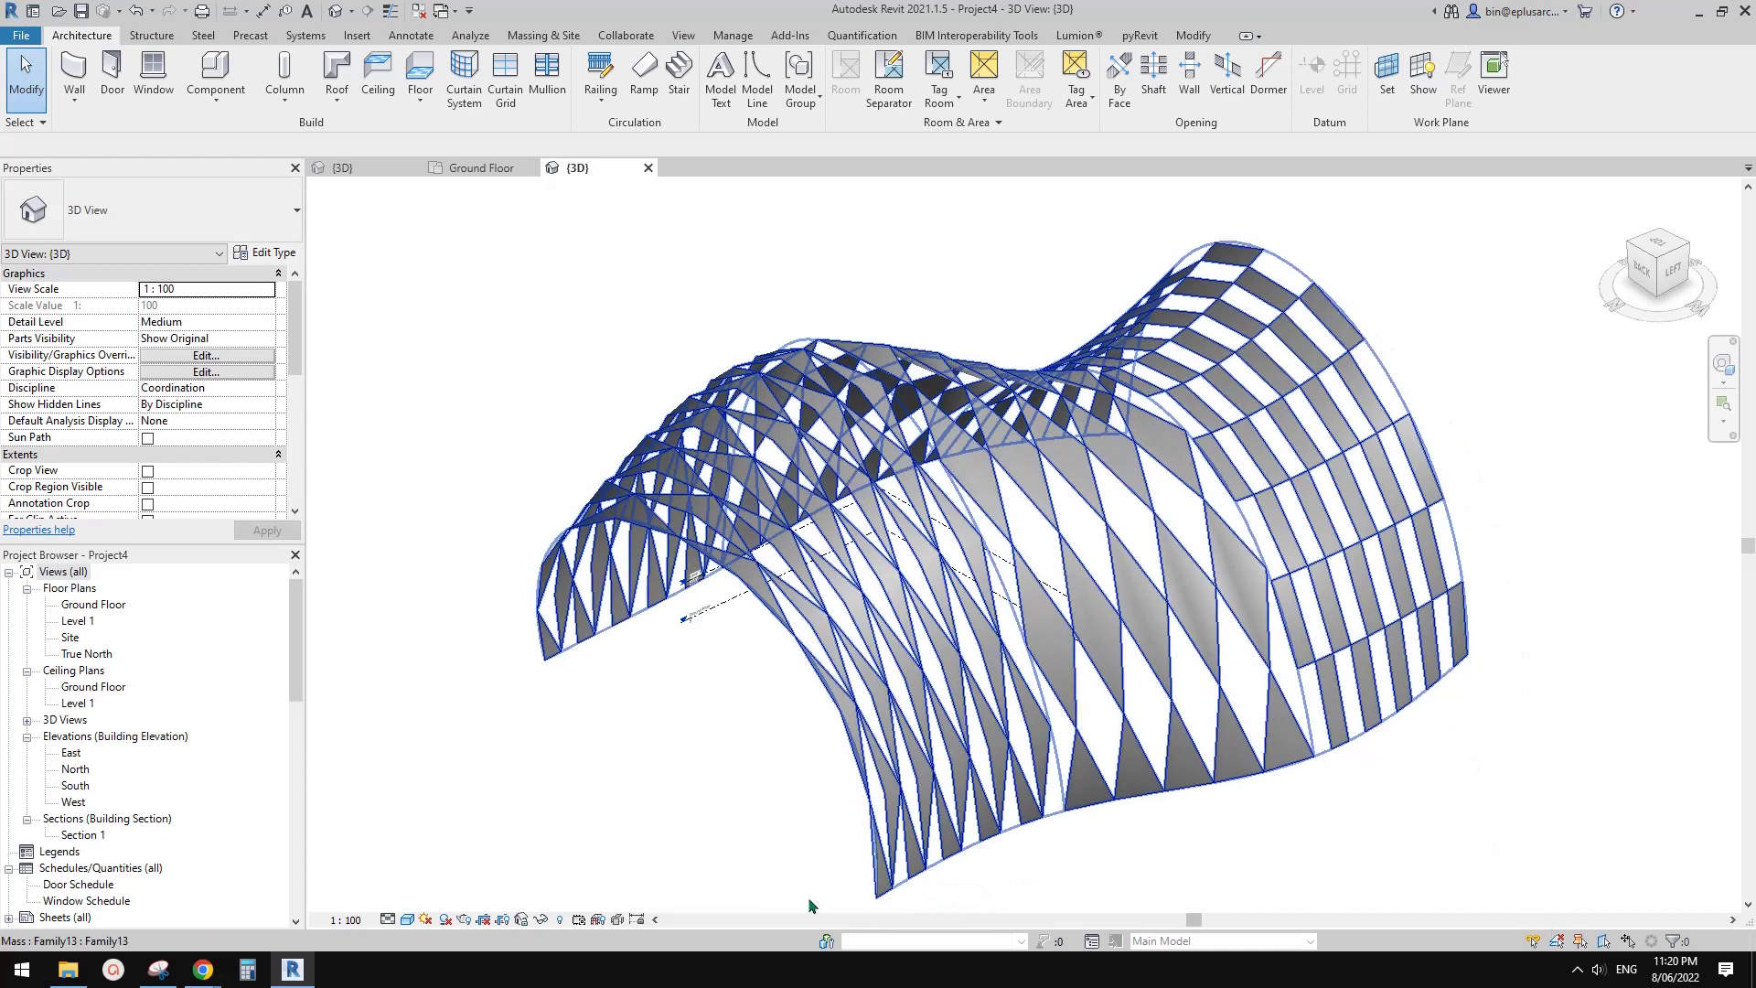
- Switch to the Youtube Video Ideas/Suggestion document in Chrome and browse the three-pattern form request and the surrounding requests
mouse_move(203, 970)
click(129, 880)
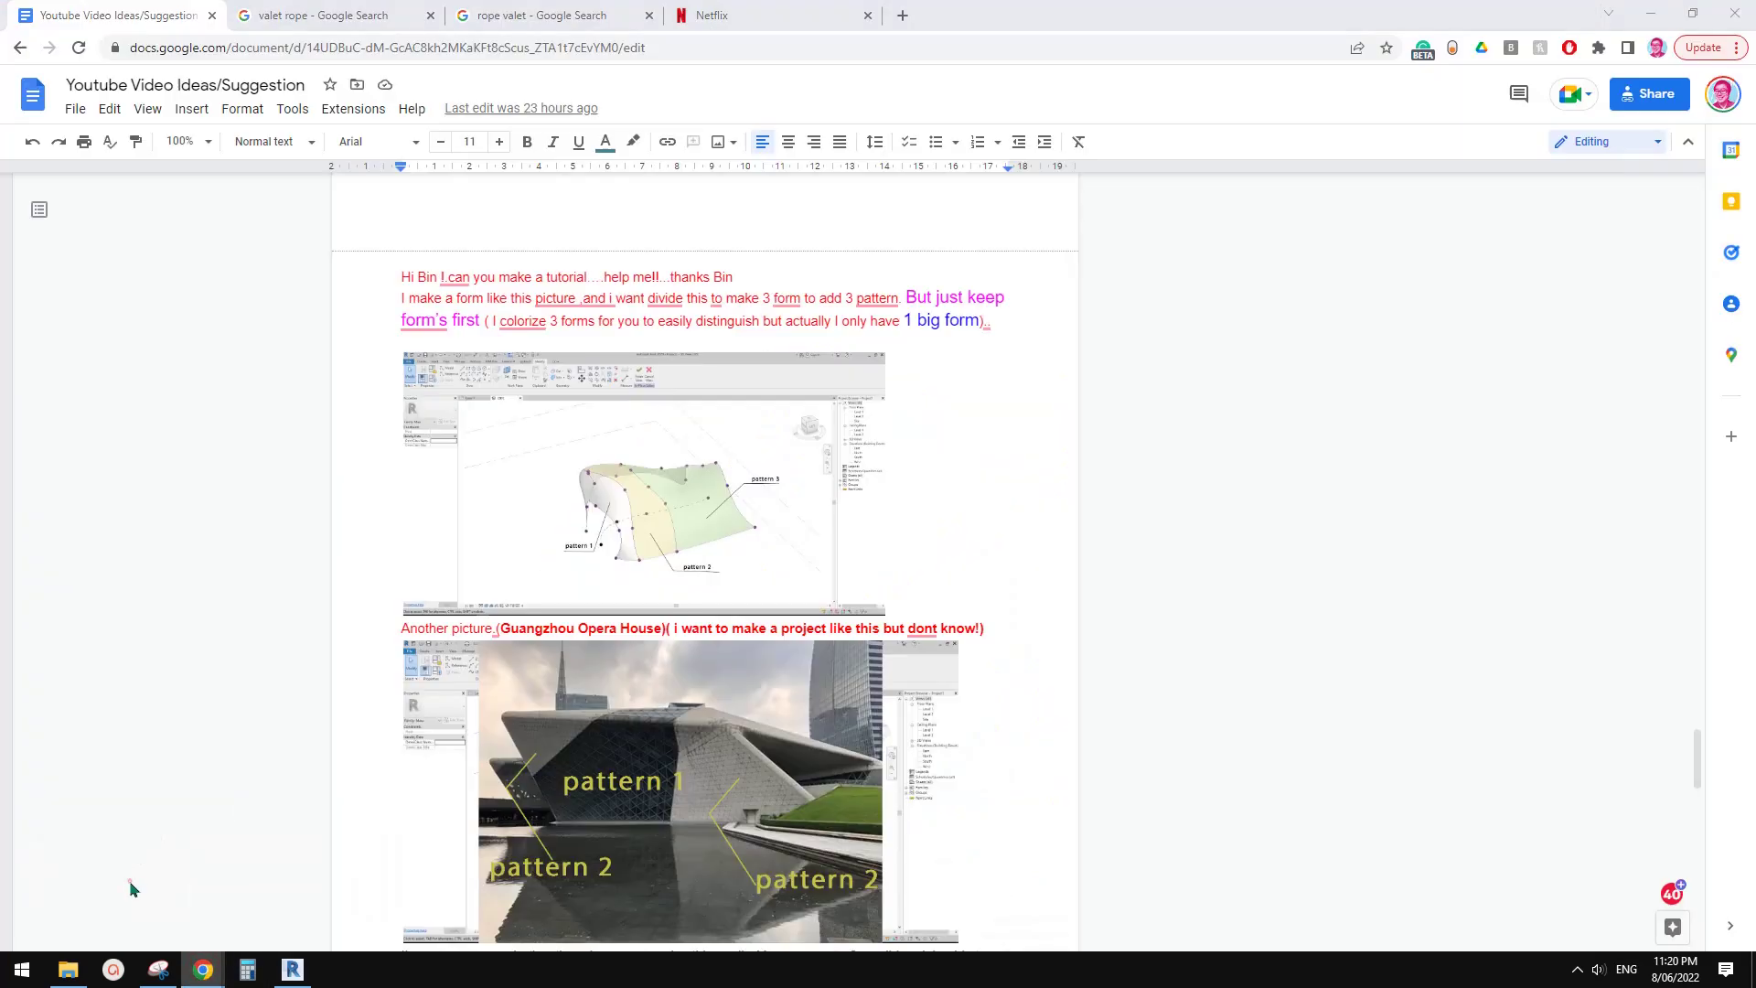
scroll(841, 358, up, 4)
scroll(511, 314, up, 4)
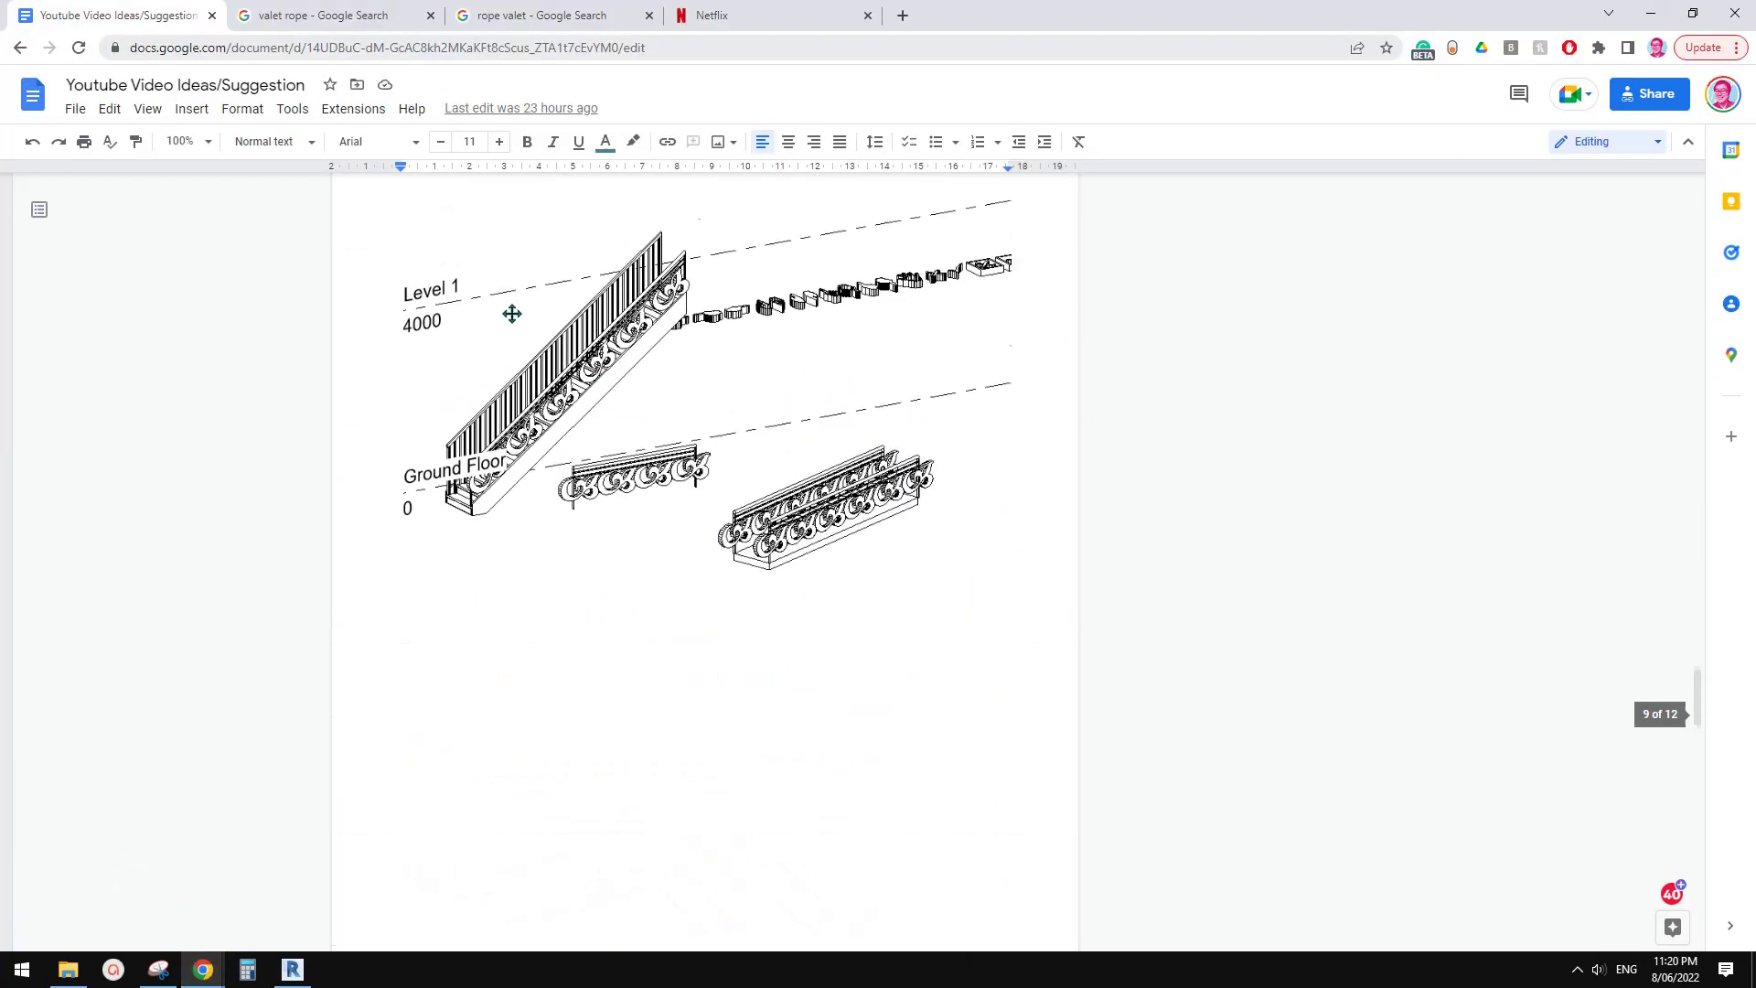
scroll(748, 457, up, 20)
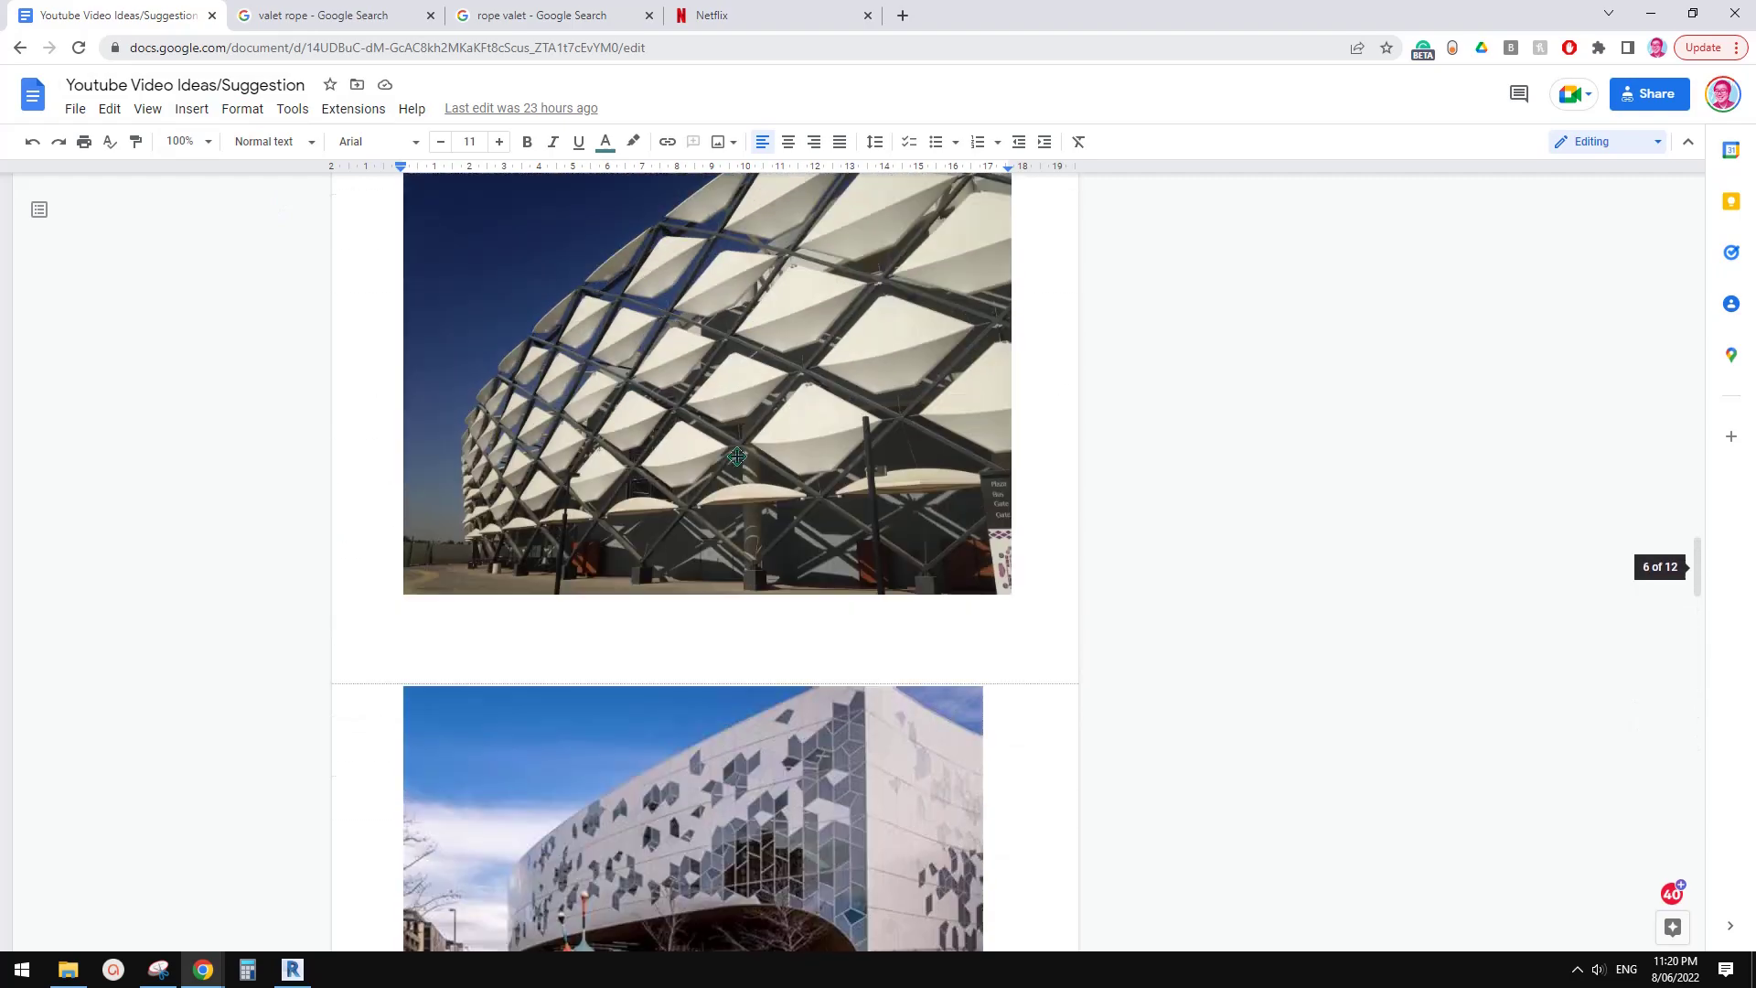
scroll(748, 457, down, 20)
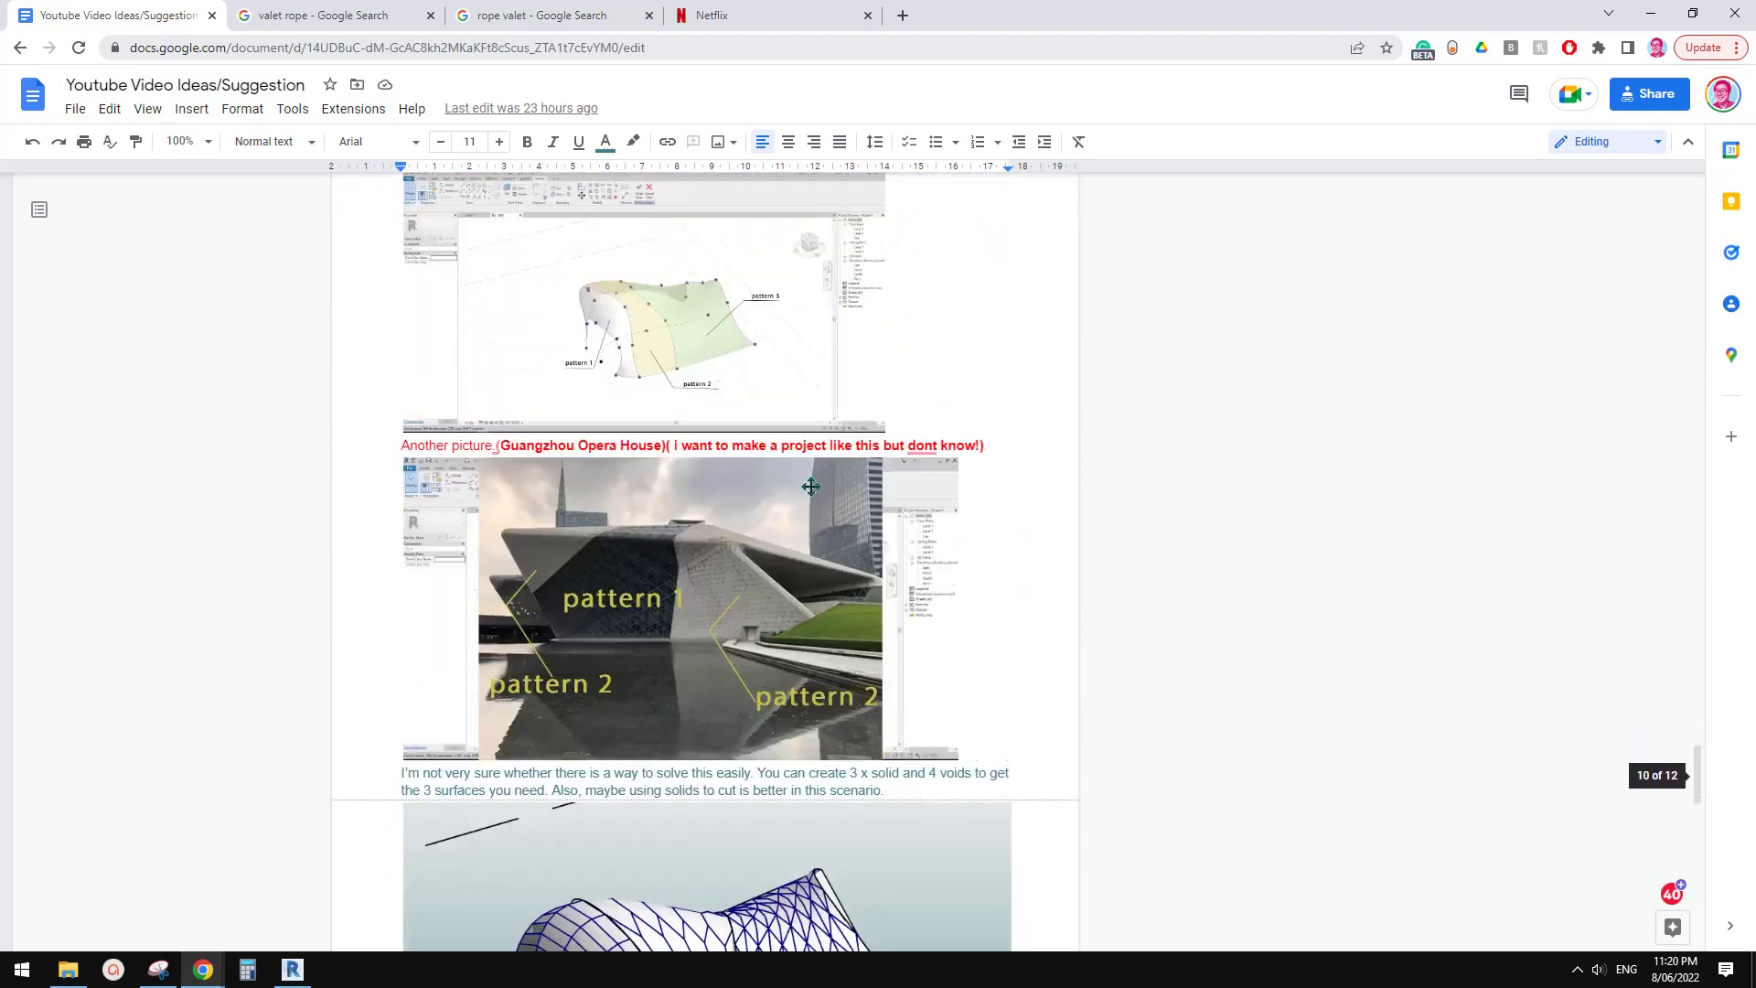
scroll(805, 486, down, 5)
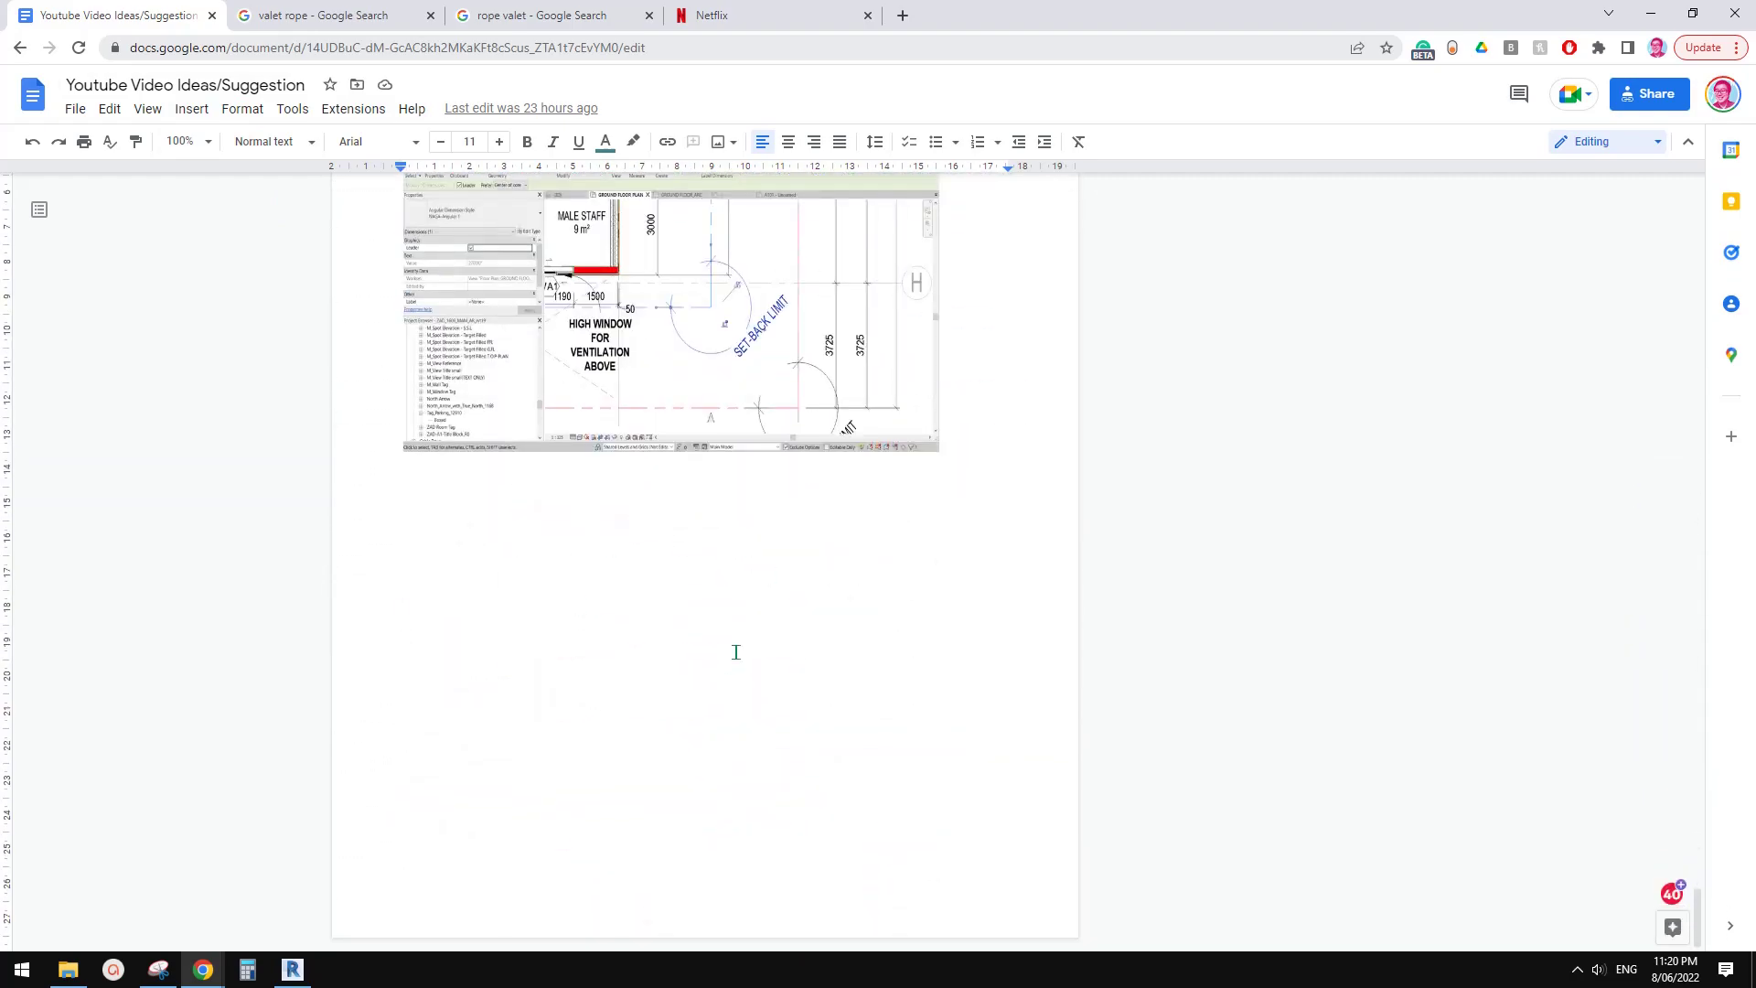
- Look over the last page of the suggestions document and skim back to the diagram dimensioned with R1, R2, H1 and H2
click(590, 621)
scroll(682, 746, up, 2)
scroll(588, 792, down, 1)
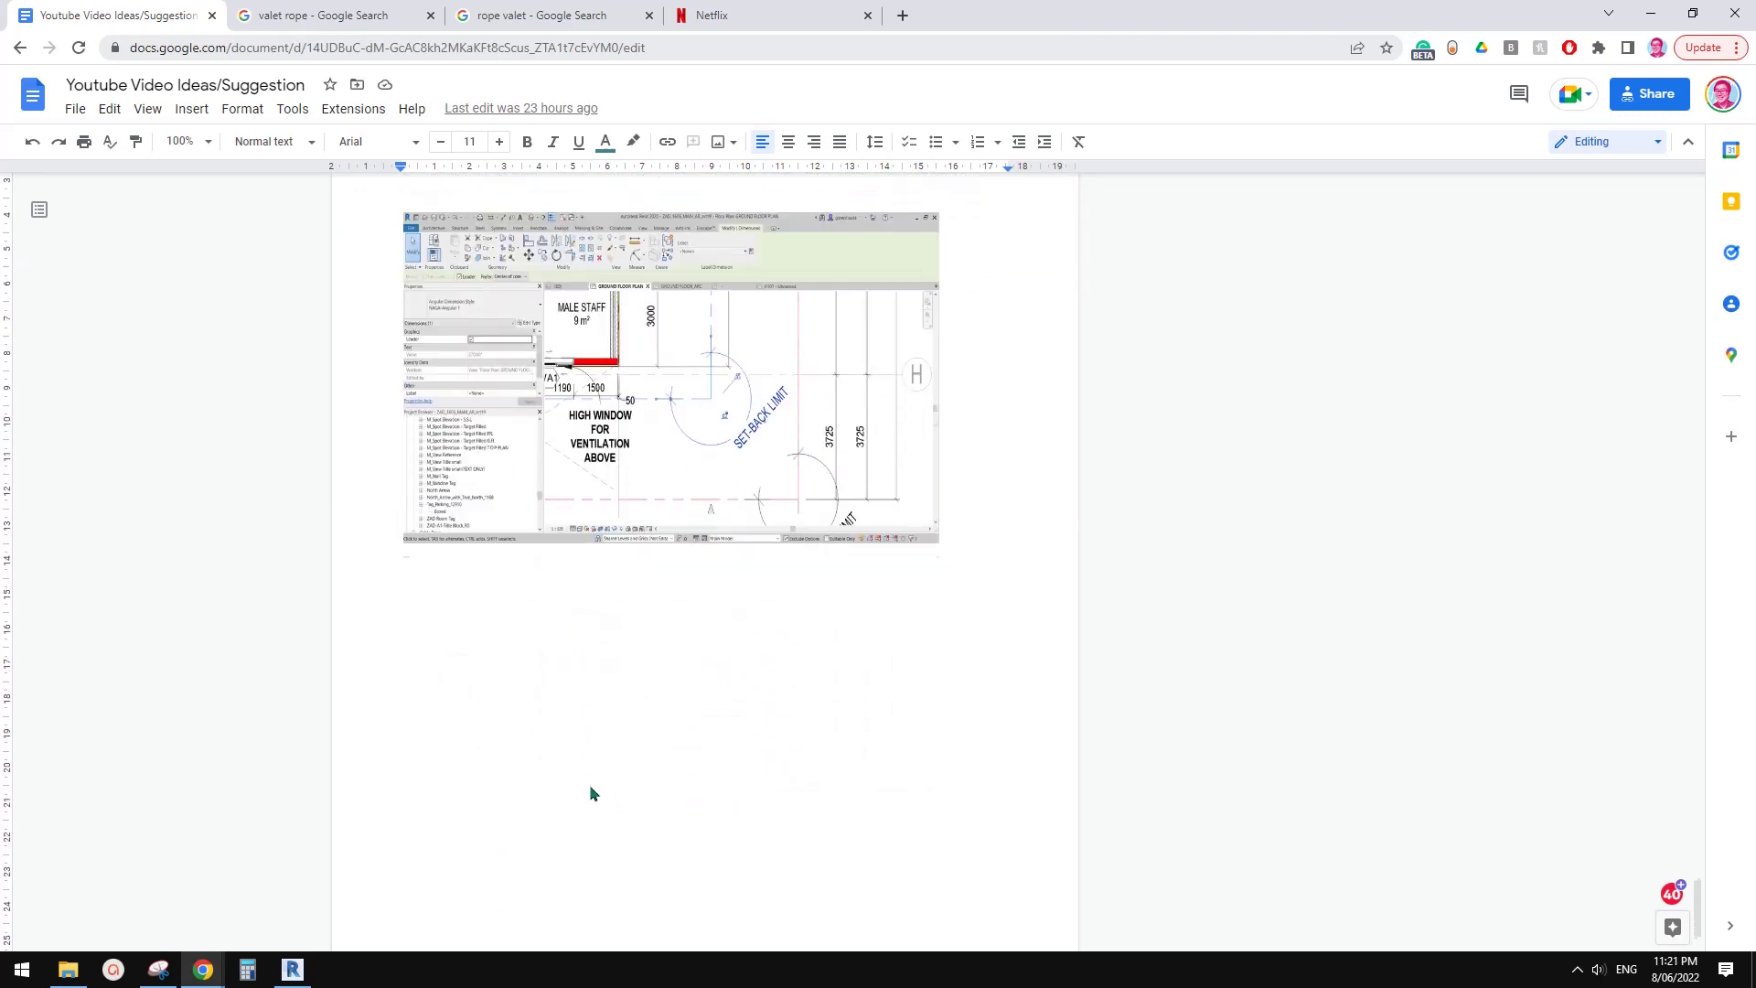
scroll(843, 775, up, 9)
scroll(813, 758, down, 9)
scroll(813, 758, down, 1)
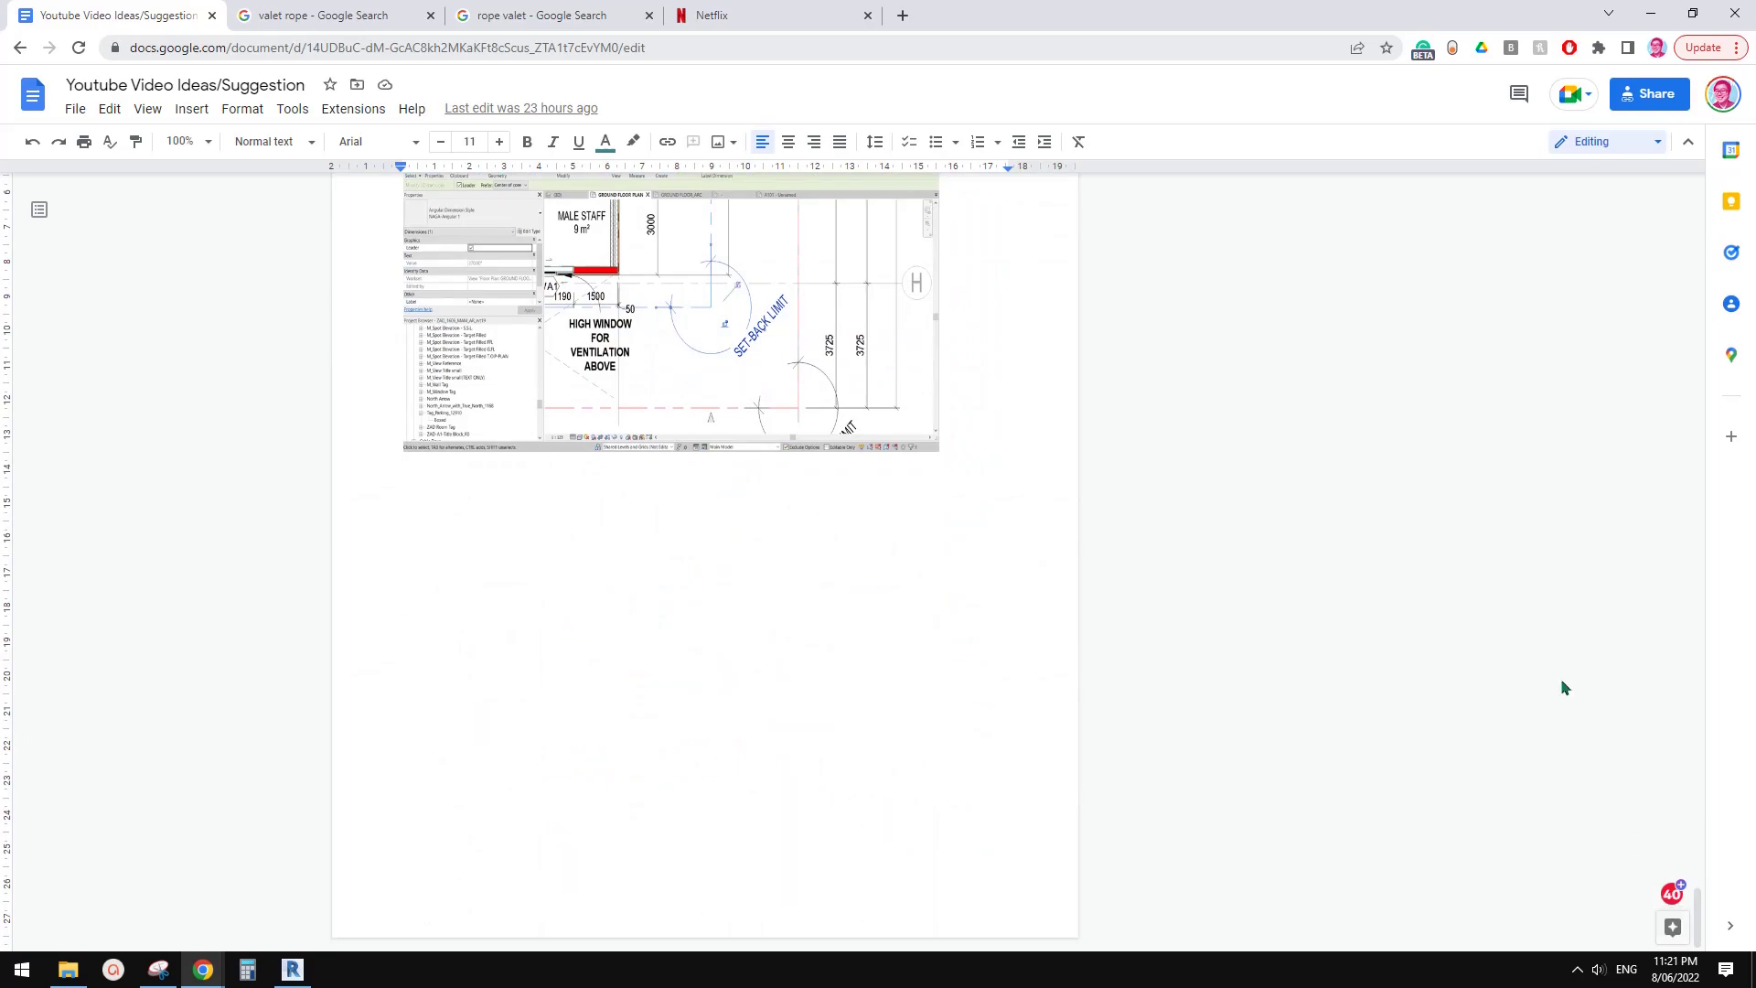
mouse_move(1698, 905)
mouse_down()
mouse_move(1696, 227)
mouse_move(1699, 393)
mouse_move(1743, 396)
mouse_up()
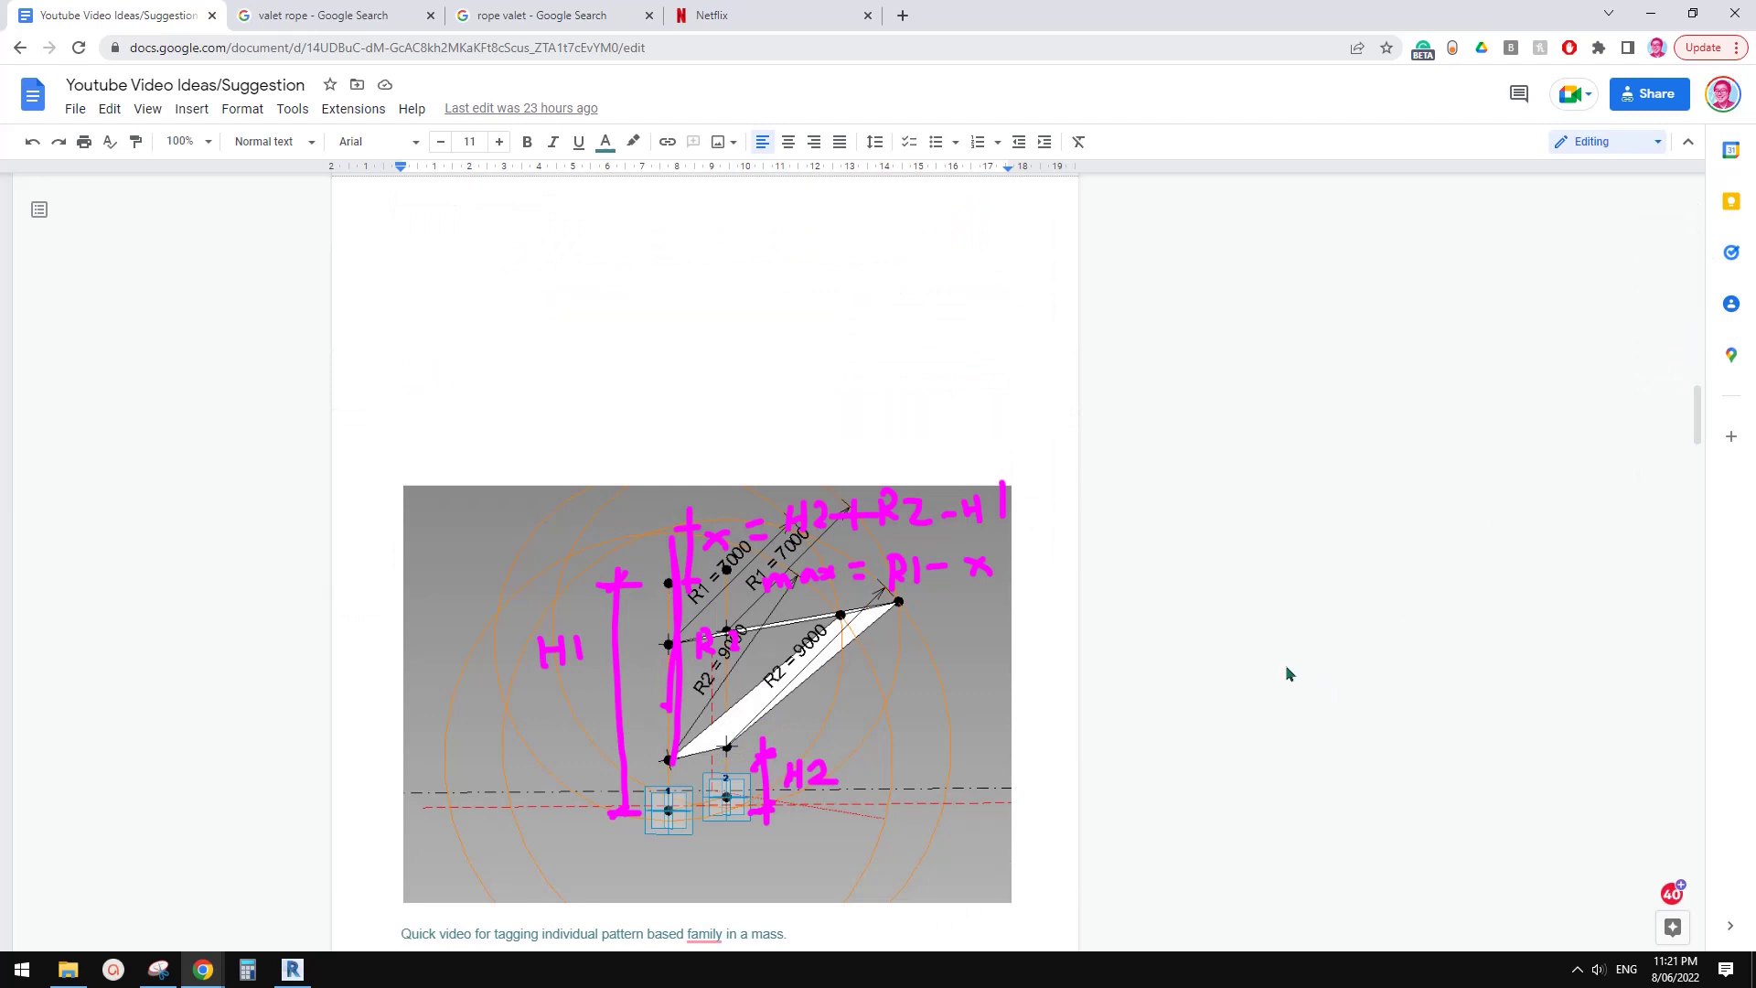
- Switch back to Revit and view the placed patterned mass from a slightly different angle
click(302, 979)
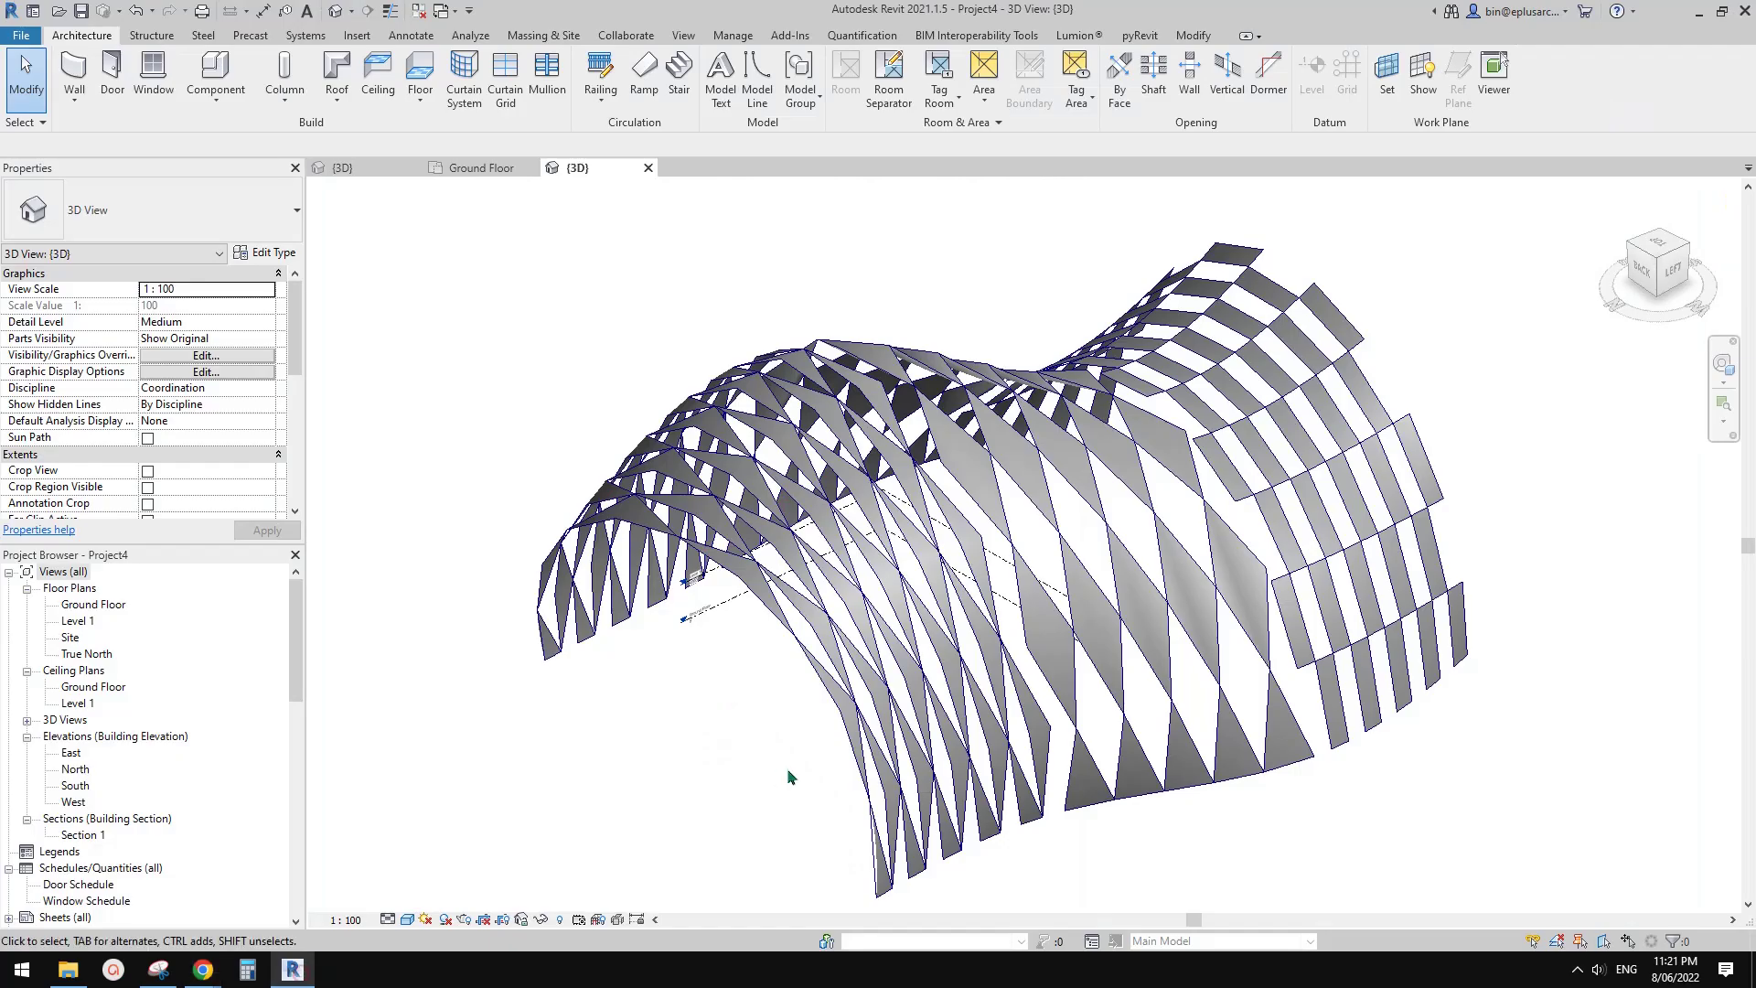
shift+middle_drag(1029, 691, 1077, 675)
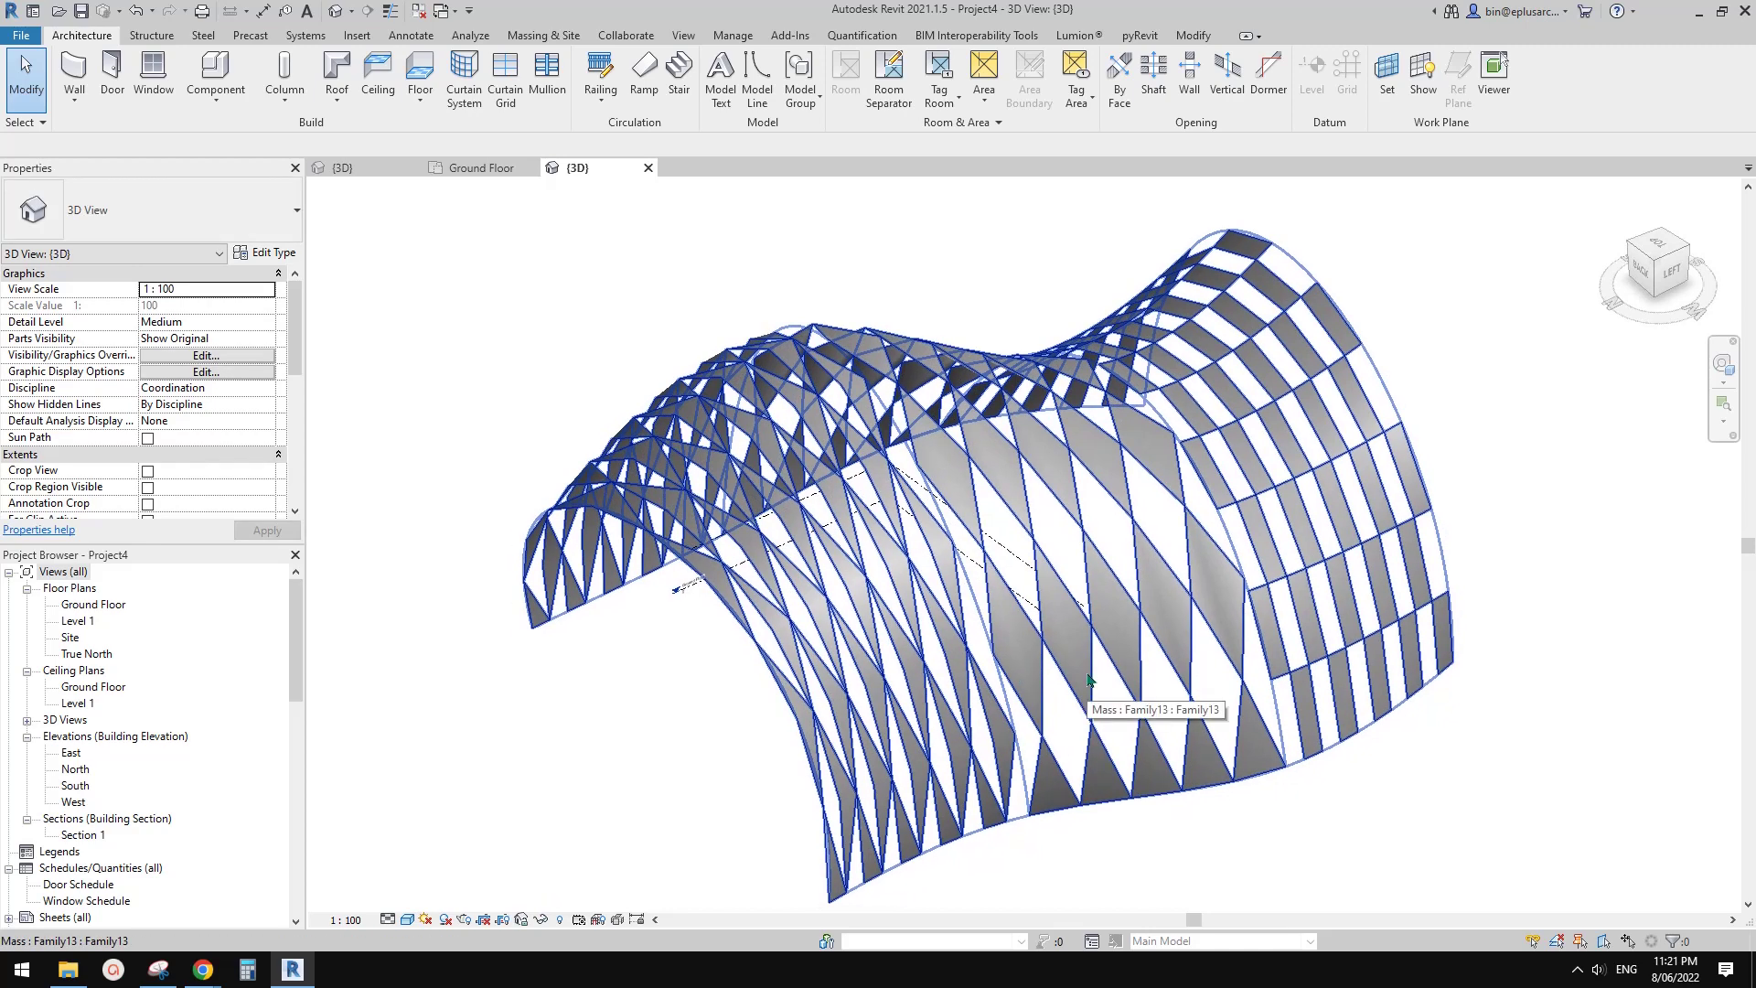